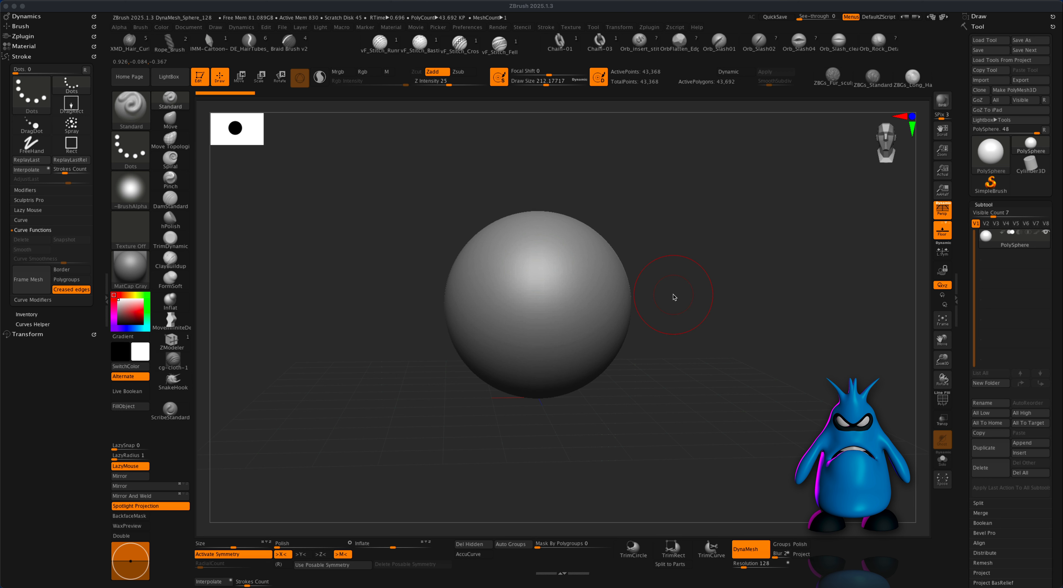
# - Apply the Gravity deformation to the sphere so it becomes an egg shape with a wide base
pyautogui.press('alt')
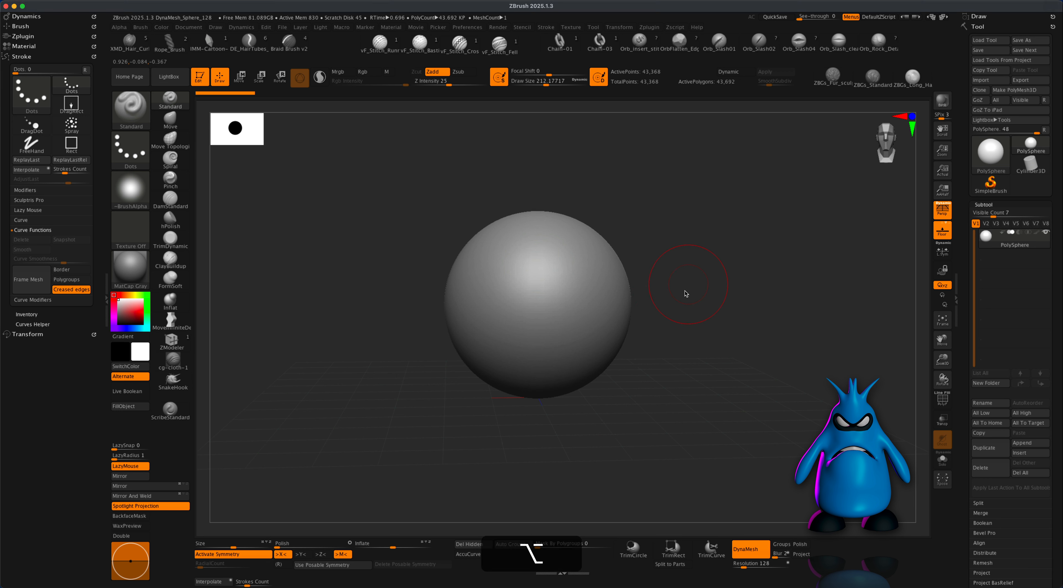
pyautogui.moveTo(686, 293)
pyautogui.keyDown('alt'); pyautogui.mouseDown()
pyautogui.moveTo(696, 273)
pyautogui.moveTo(698, 301)
pyautogui.mouseUp(); pyautogui.keyUp('alt')
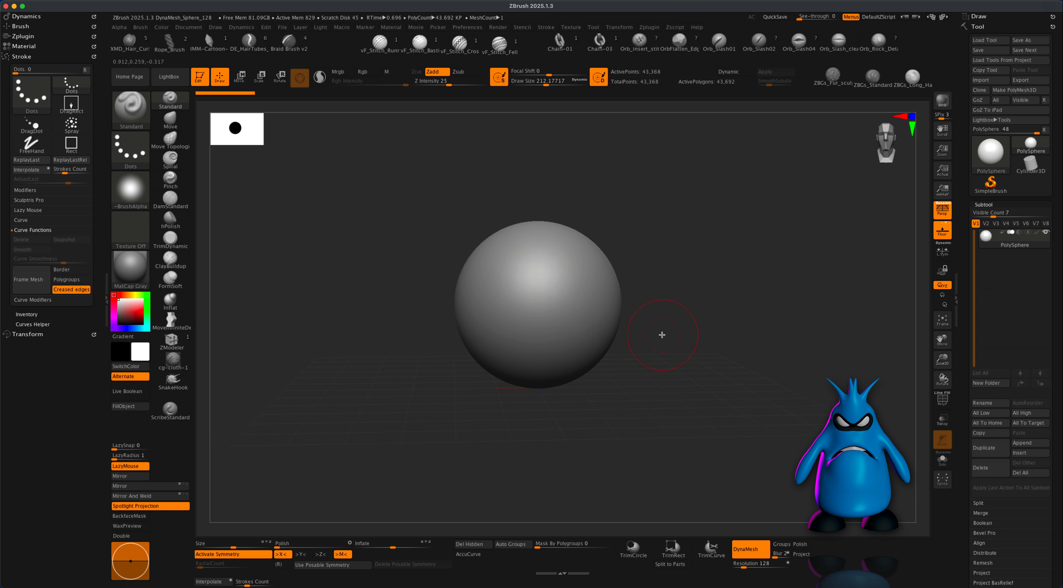
pyautogui.keyDown('alt'); pyautogui.moveTo(662, 335); pyautogui.dragTo(667, 340); pyautogui.keyUp('alt')
pyautogui.moveTo(1059, 464); pyautogui.dragTo(1061, 377)
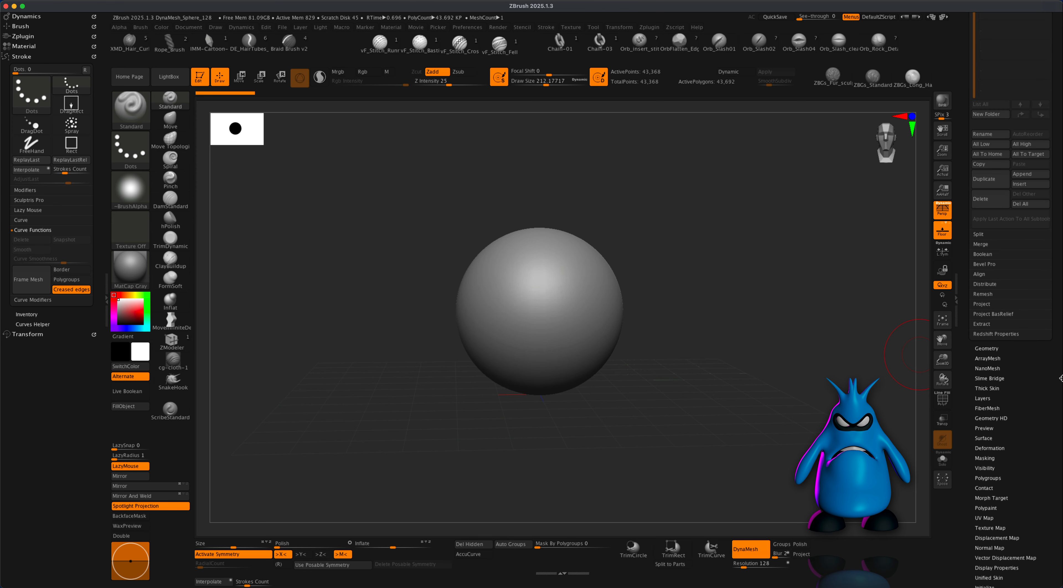
pyautogui.scroll(-3, 1042, 496)
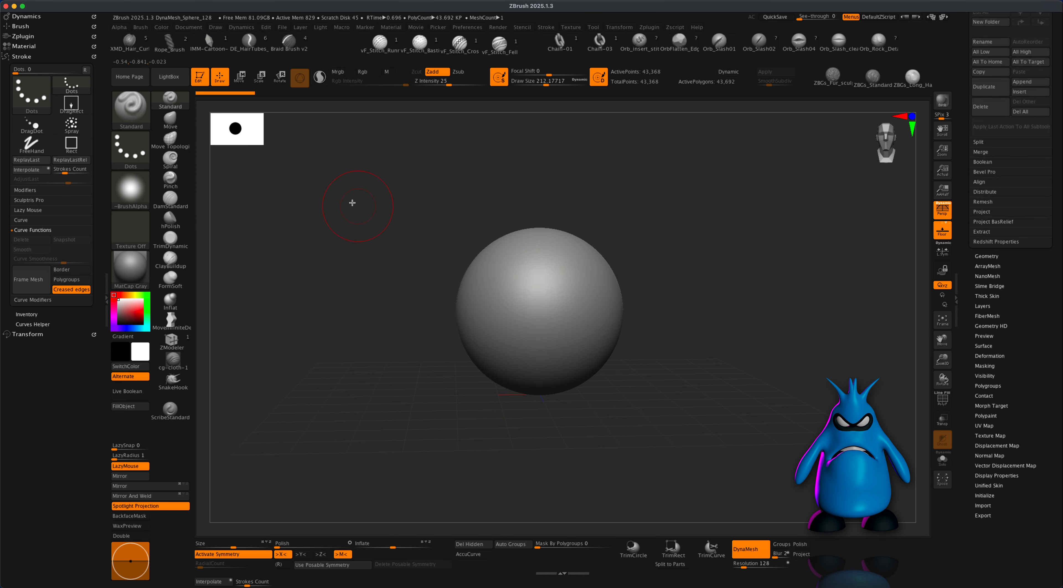
pyautogui.click(1001, 356)
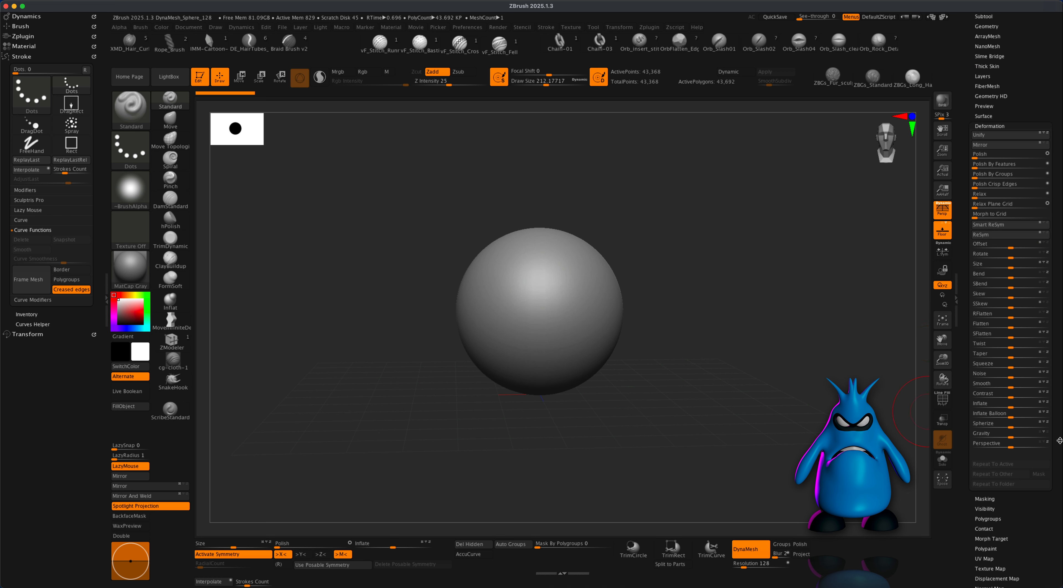
pyautogui.moveTo(1012, 436); pyautogui.dragTo(1054, 438)
pyautogui.keyDown('alt'); pyautogui.moveTo(776, 399); pyautogui.dragTo(733, 407); pyautogui.keyUp('alt')
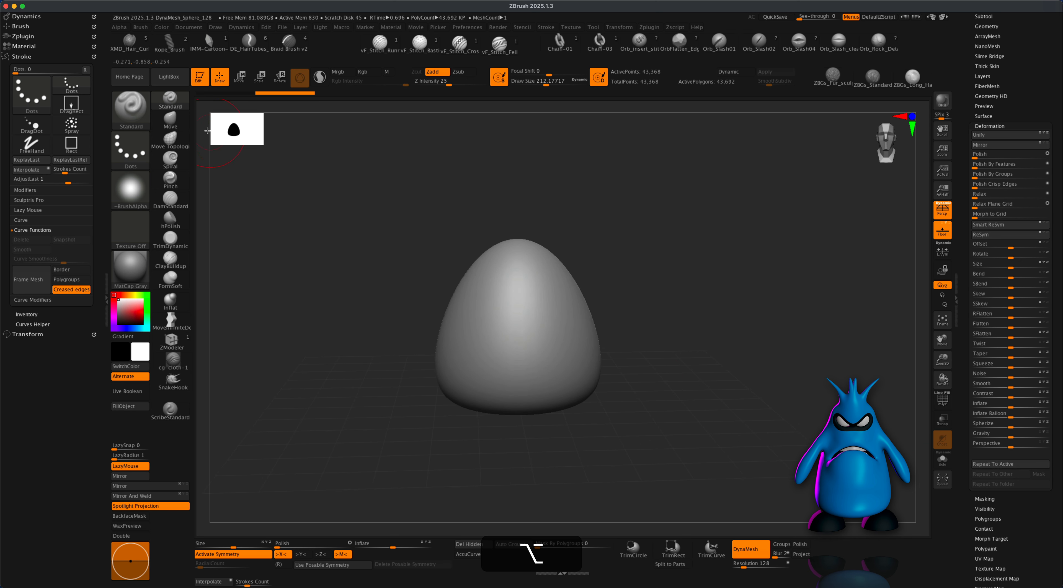
# - Switch to the Move brush with a draw size of about 867 and flatten the front of the egg shape
pyautogui.click(175, 123)
pyautogui.press('s')
pyautogui.moveTo(350, 258); pyautogui.dragTo(369, 259)
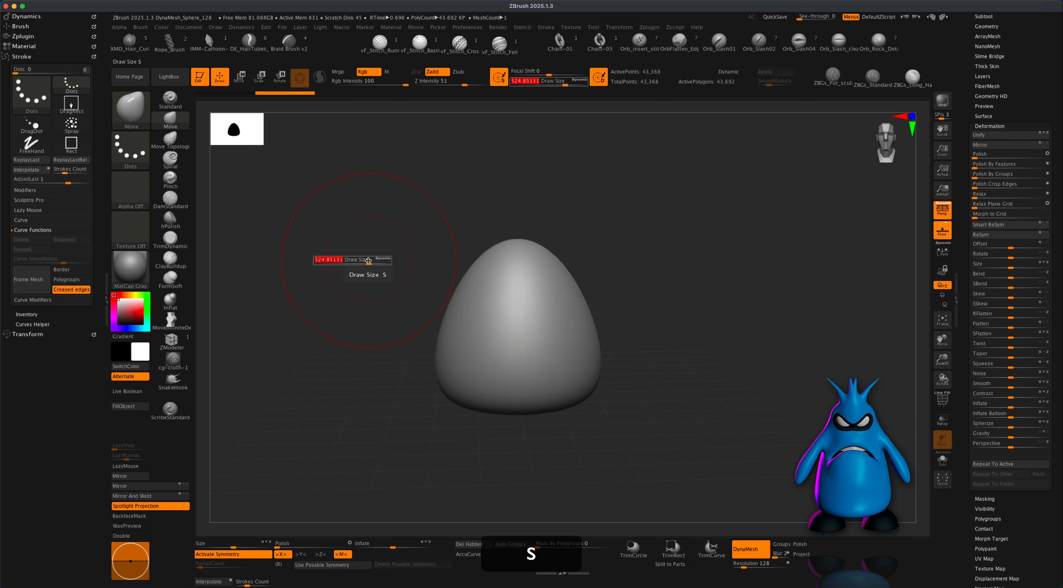
pyautogui.press('x')
pyautogui.press('x')
pyautogui.press('s')
pyautogui.moveTo(618, 316)
pyautogui.mouseDown()
pyautogui.moveTo(633, 316)
pyautogui.moveTo(564, 325)
pyautogui.moveTo(606, 339)
pyautogui.moveTo(564, 330)
pyautogui.mouseUp()
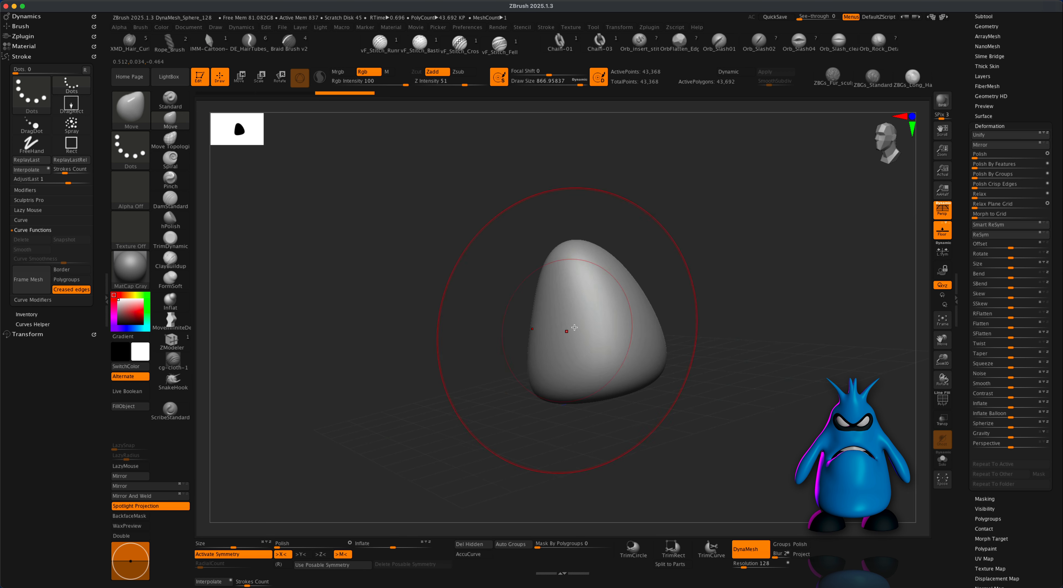
# - Stretch the top of the body upward and forward with the Move brush, shaping a tall, forward-curving character body
pyautogui.moveTo(614, 328); pyautogui.dragTo(655, 325, button='right')
pyautogui.moveTo(633, 321)
pyautogui.mouseDown()
pyautogui.moveTo(595, 313)
pyautogui.moveTo(603, 309)
pyautogui.mouseUp()
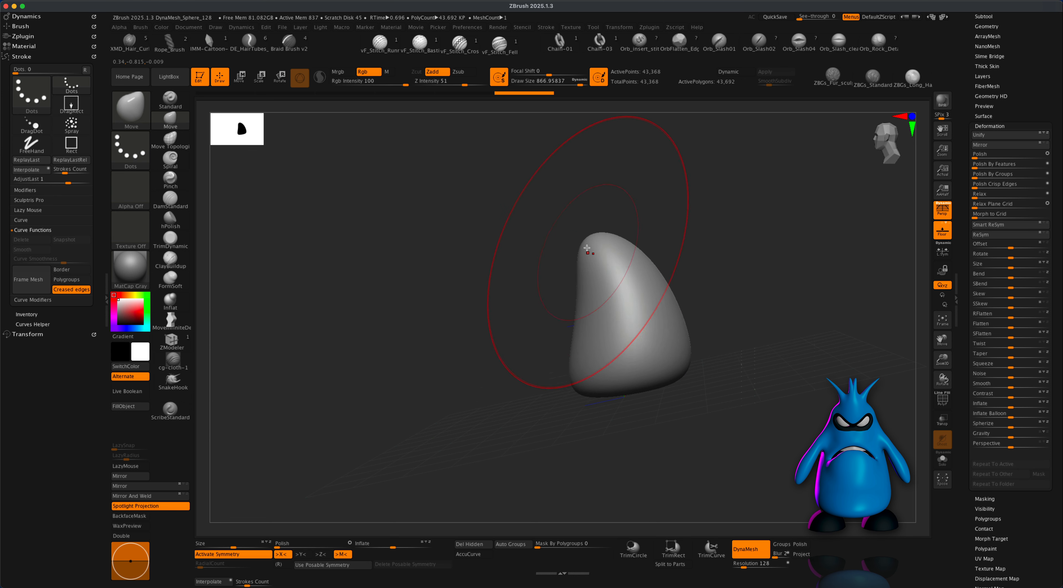
pyautogui.moveTo(588, 250); pyautogui.dragTo(554, 215)
pyautogui.moveTo(593, 255)
pyautogui.mouseDown()
pyautogui.moveTo(626, 240)
pyautogui.moveTo(634, 264)
pyautogui.mouseUp()
pyautogui.moveTo(609, 331); pyautogui.dragTo(632, 317)
pyautogui.keyDown('shift'); pyautogui.moveTo(494, 353); pyautogui.dragTo(533, 358); pyautogui.keyUp('shift')
pyautogui.moveTo(682, 362)
pyautogui.keyDown('alt'); pyautogui.mouseDown()
pyautogui.moveTo(667, 367)
pyautogui.moveTo(700, 377)
pyautogui.moveTo(673, 374)
pyautogui.moveTo(679, 339)
pyautogui.moveTo(632, 318)
pyautogui.moveTo(686, 335)
pyautogui.moveTo(688, 353)
pyautogui.mouseUp(); pyautogui.keyUp('alt')
# - Switch to the SnakeHook brush with Sculptris Pro mode on and a draw size of about 212
pyautogui.press('s')
pyautogui.click(181, 378)
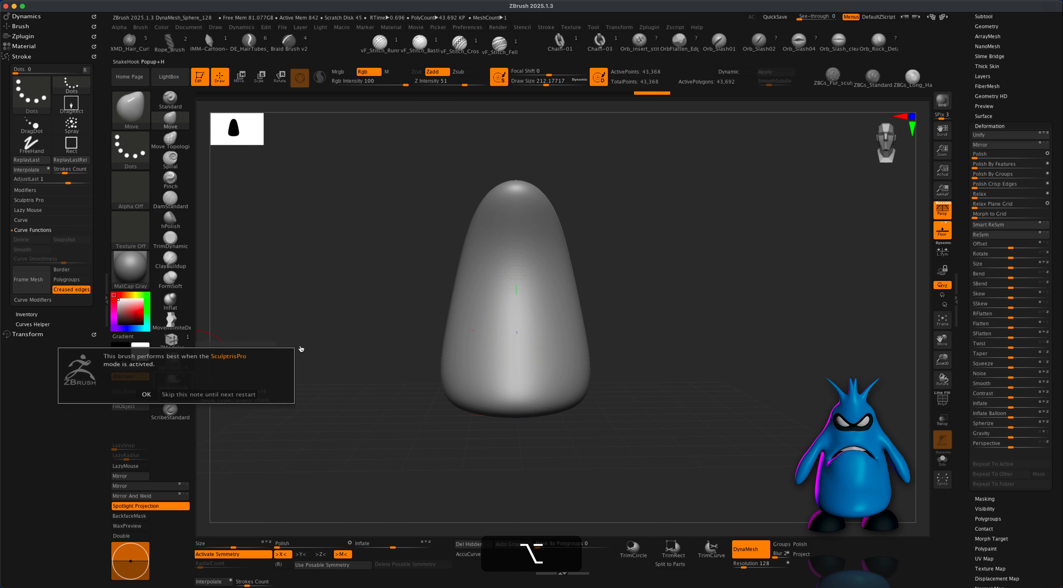
pyautogui.click(145, 398)
pyautogui.press('s')
pyautogui.click(288, 359)
pyautogui.press('s')
pyautogui.moveTo(346, 282); pyautogui.dragTo(344, 282)
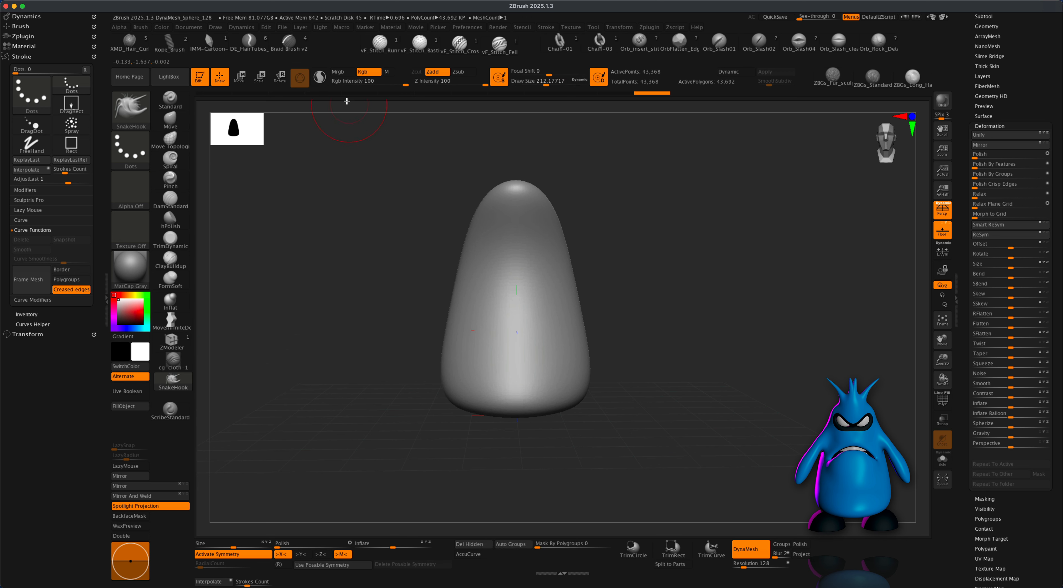
pyautogui.moveTo(561, 229); pyautogui.dragTo(630, 287)
pyautogui.press('super+z')
pyautogui.press('s')
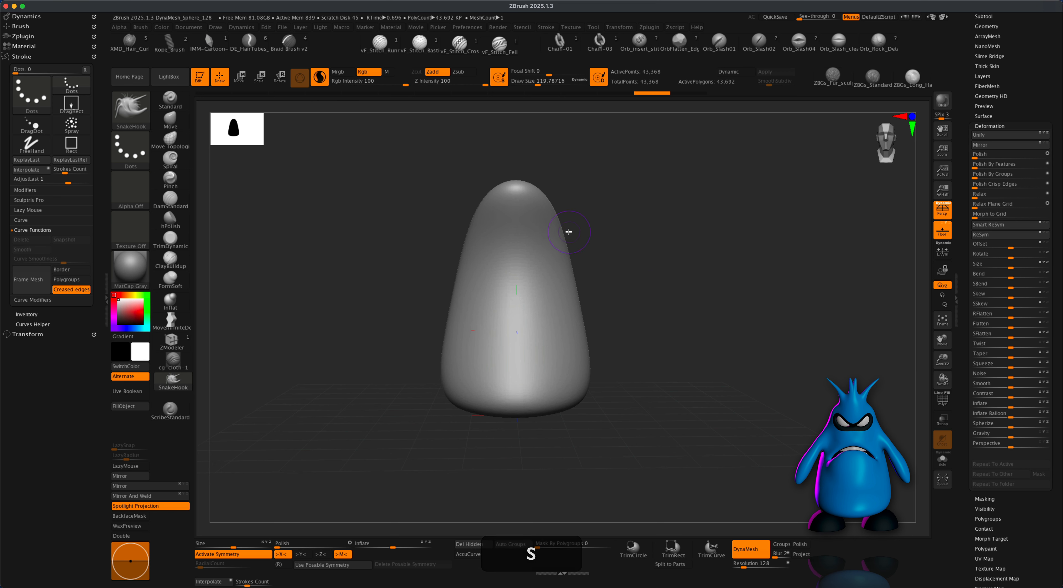
pyautogui.moveTo(563, 230)
pyautogui.mouseDown()
pyautogui.moveTo(618, 313)
pyautogui.moveTo(619, 301)
pyautogui.mouseUp()
pyautogui.press('super+z')
# - Set the SnakeHook draw size to about 172 and pull short symmetrical arms out of the upper body
pyautogui.press('s')
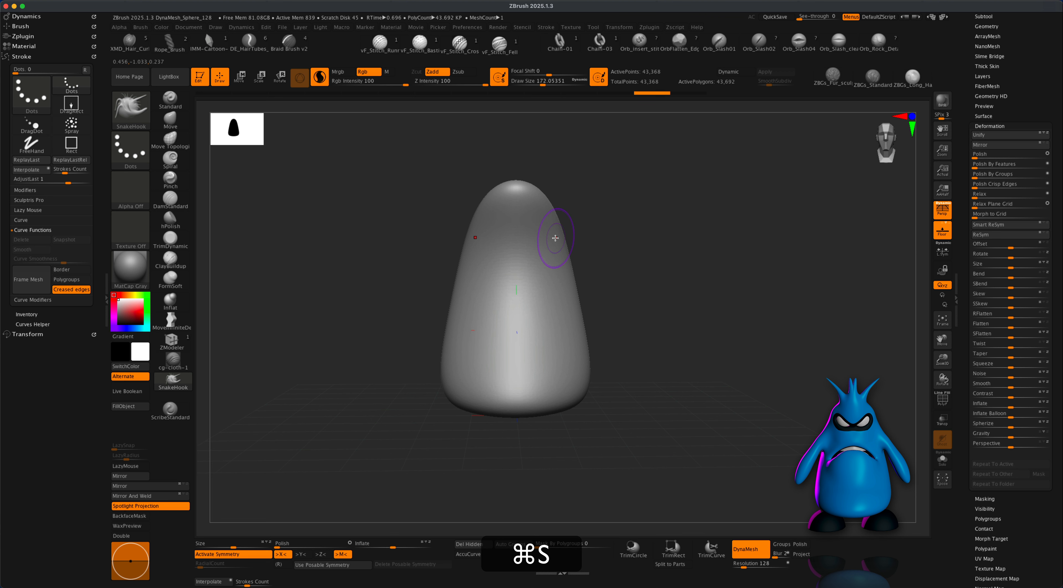
pyautogui.moveTo(561, 234); pyautogui.dragTo(611, 301)
pyautogui.press('super+z')
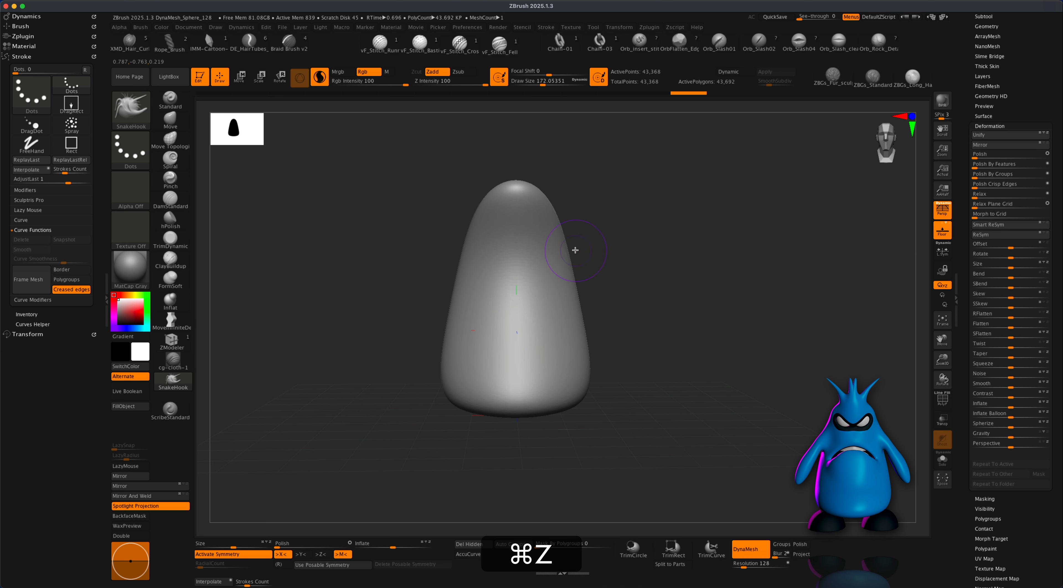
pyautogui.moveTo(572, 247)
pyautogui.mouseDown()
pyautogui.moveTo(600, 286)
pyautogui.moveTo(659, 312)
pyautogui.moveTo(632, 311)
pyautogui.moveTo(677, 318)
pyautogui.moveTo(671, 338)
pyautogui.mouseUp()
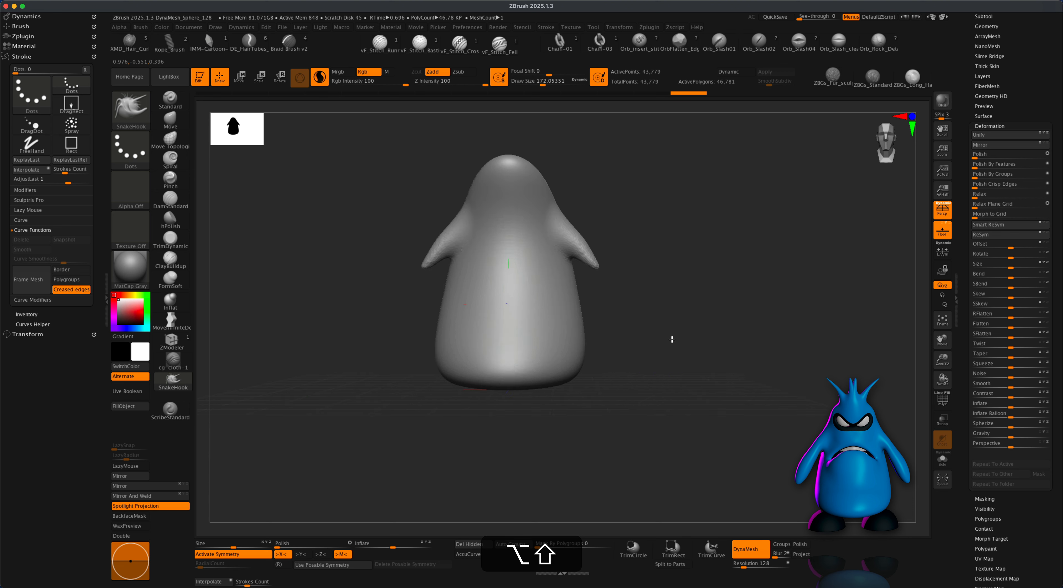
pyautogui.moveTo(633, 415)
pyautogui.mouseDown()
pyautogui.moveTo(674, 400)
pyautogui.moveTo(643, 411)
pyautogui.moveTo(659, 412)
pyautogui.moveTo(665, 384)
pyautogui.moveTo(686, 385)
pyautogui.moveTo(663, 385)
pyautogui.mouseUp()
# - Insert a sphere as a new subtool below the body
pyautogui.moveTo(1058, 136); pyautogui.dragTo(1024, 194)
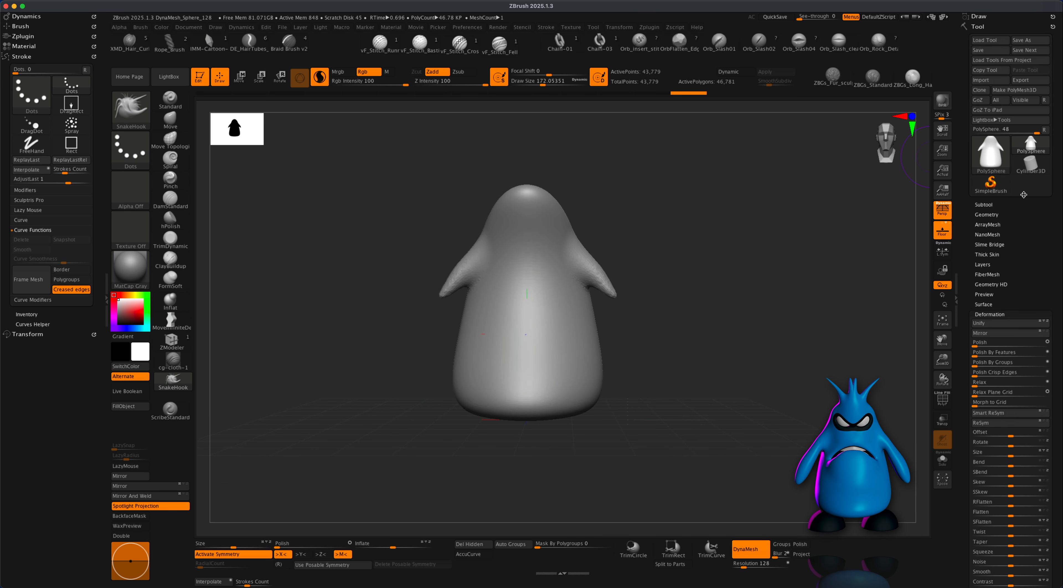
pyautogui.click(993, 205)
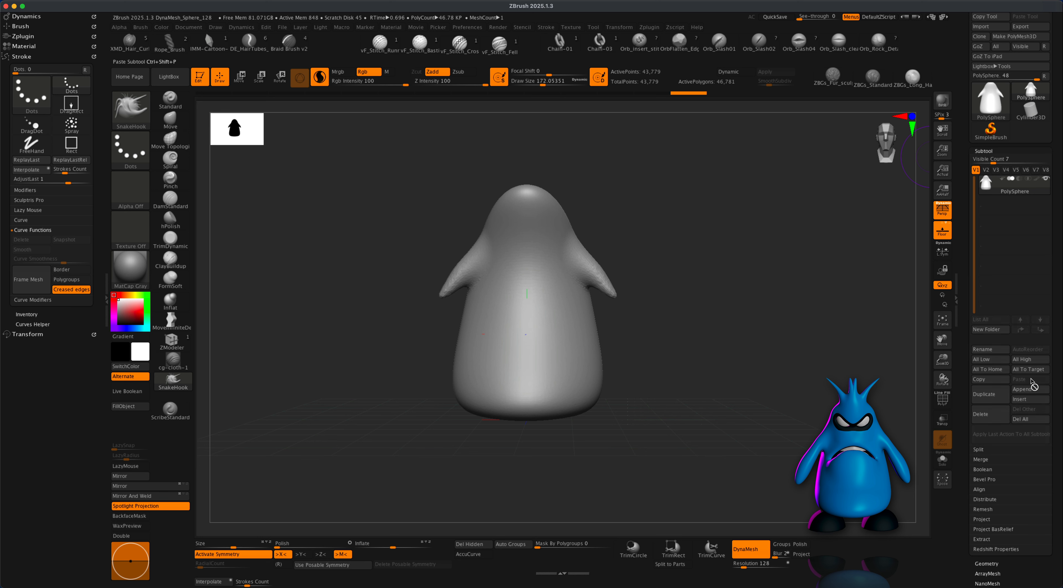
pyautogui.click(1027, 399)
pyautogui.click(756, 412)
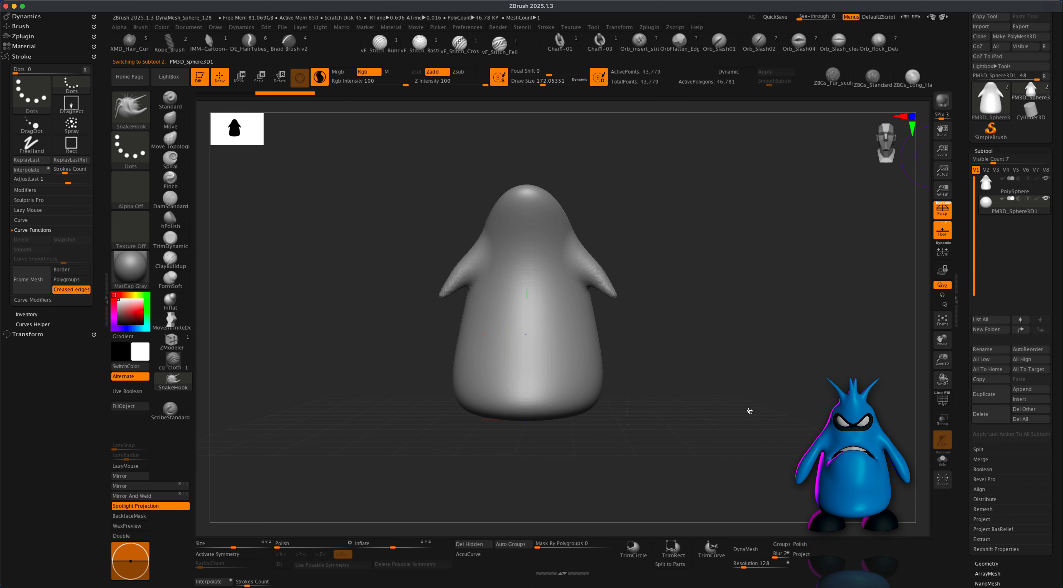
# - Scale the inserted sphere down and move it beneath the front of the body
pyautogui.click(240, 76)
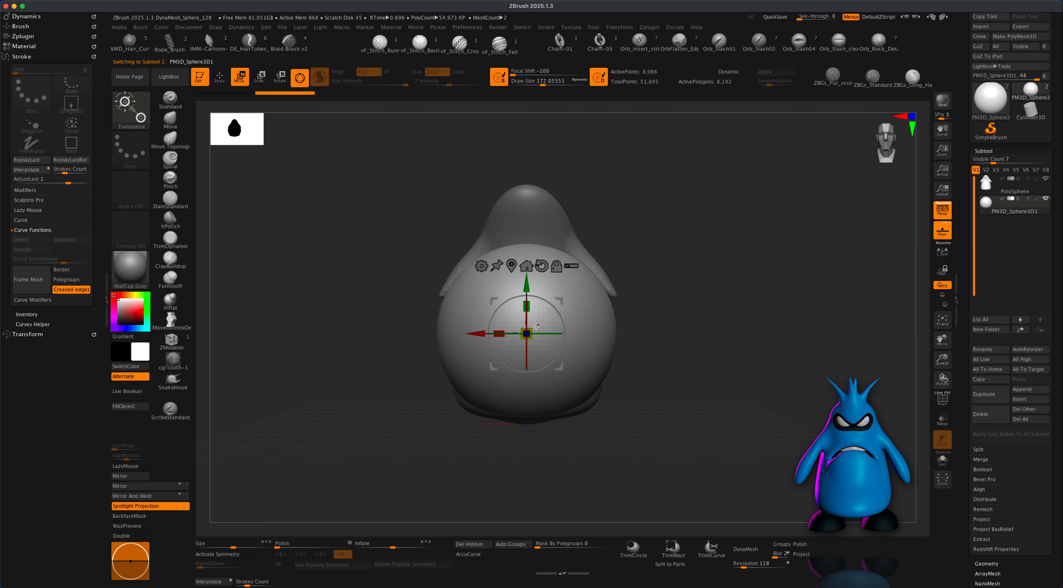
pyautogui.moveTo(527, 333); pyautogui.dragTo(502, 360)
pyautogui.moveTo(682, 342); pyautogui.dragTo(642, 341)
pyautogui.moveTo(560, 301); pyautogui.dragTo(546, 406)
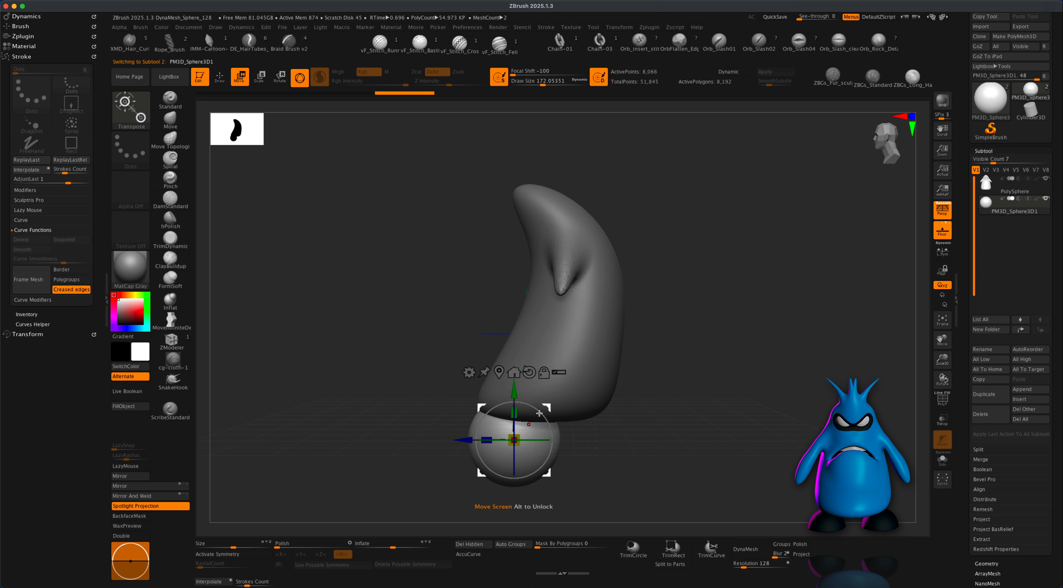
pyautogui.keyDown('alt'); pyautogui.moveTo(701, 414); pyautogui.dragTo(704, 381); pyautogui.keyUp('alt')
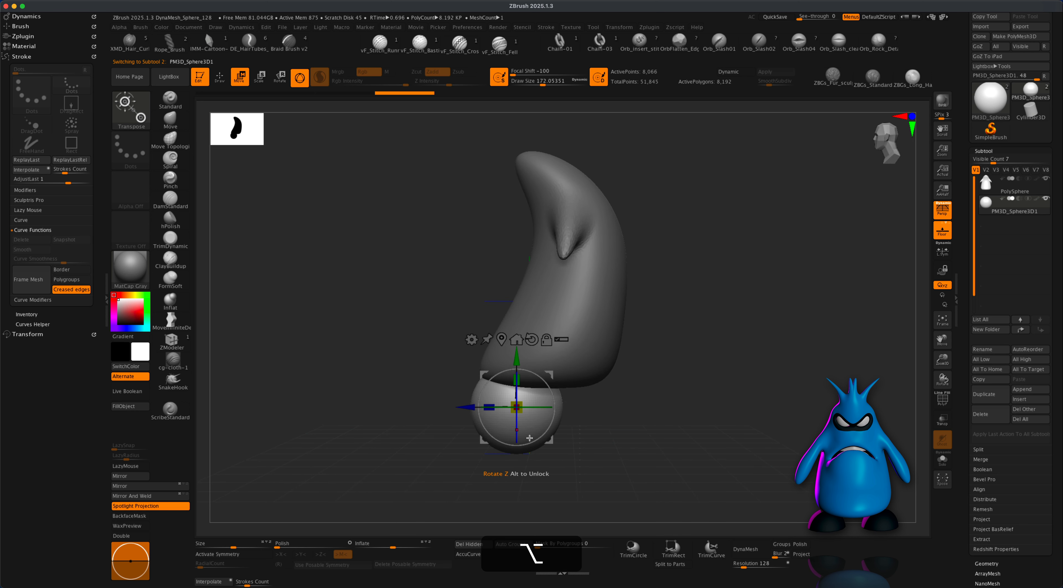
# - Turn off perspective and cut away the lower half of the small sphere with the KnifeRect brush
pyautogui.click(943, 210)
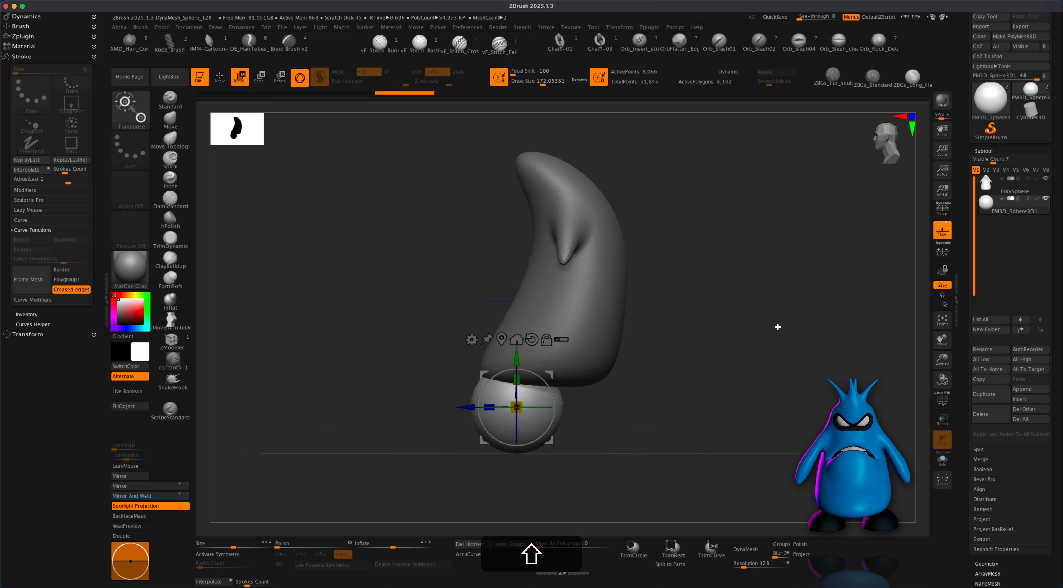
pyautogui.keyDown('alt'); pyautogui.moveTo(718, 355); pyautogui.dragTo(714, 320); pyautogui.keyUp('alt')
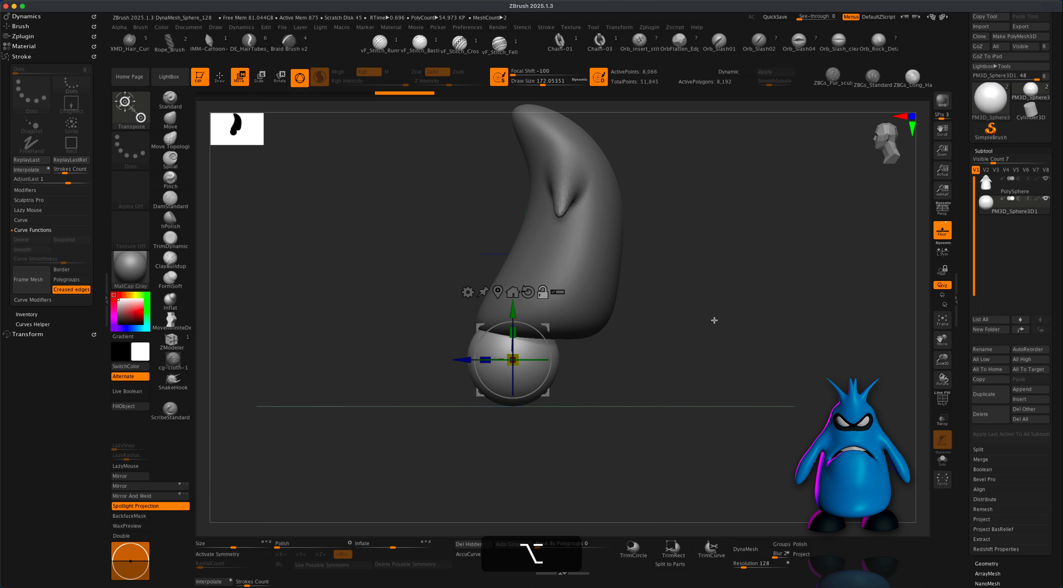
pyautogui.press('super+shift')
pyautogui.click(138, 108)
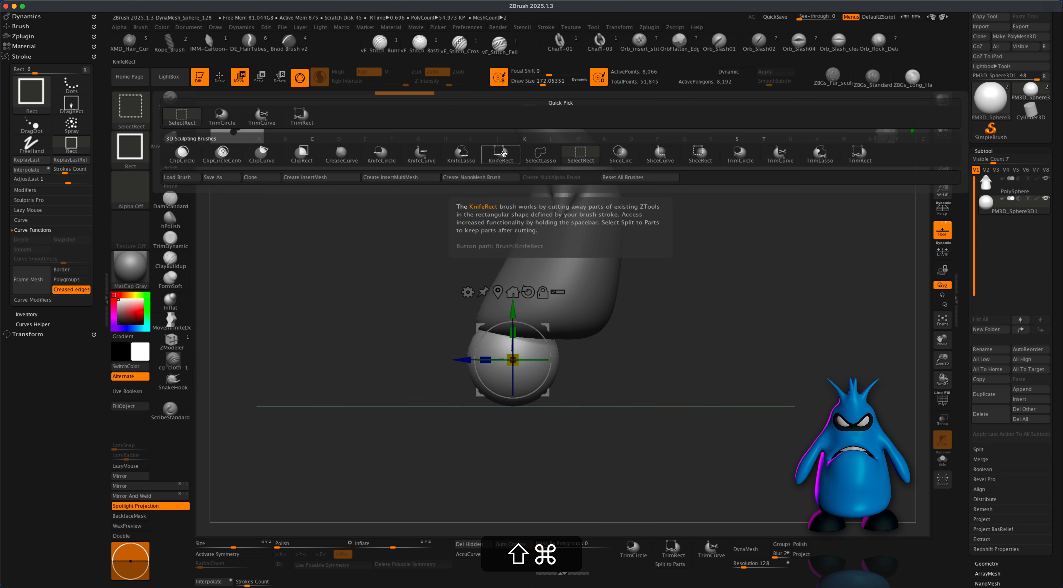
pyautogui.click(500, 153)
pyautogui.moveTo(301, 468)
pyautogui.keyDown('shift'); pyautogui.keyDown('super'); pyautogui.mouseDown()
pyautogui.moveTo(688, 393)
pyautogui.moveTo(692, 359)
pyautogui.mouseUp(); pyautogui.keyUp('super'); pyautogui.keyUp('shift')
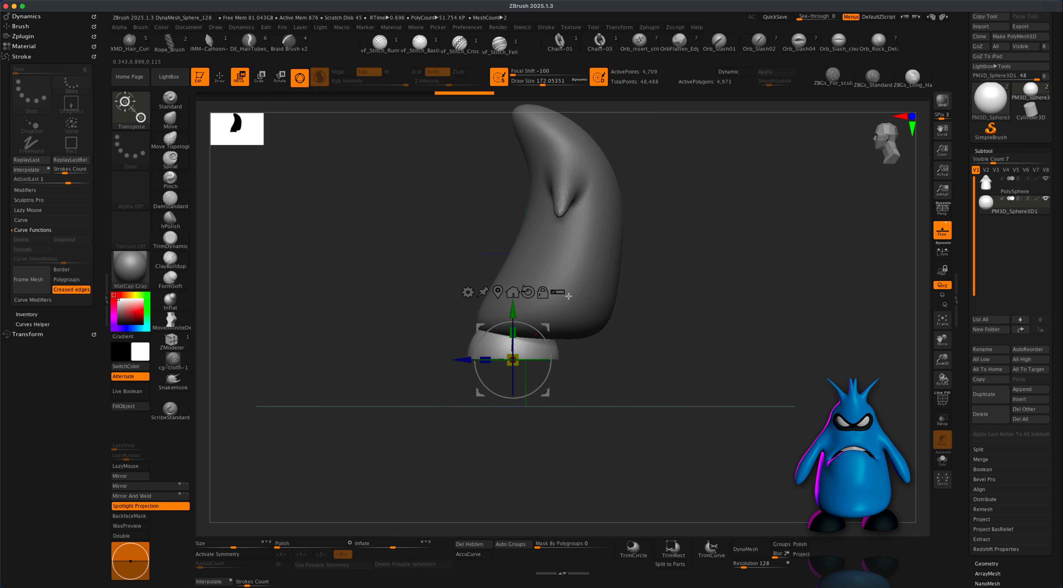
# - Resize the half sphere and position it as a foot under one side of the body
pyautogui.moveTo(551, 325)
pyautogui.mouseDown()
pyautogui.moveTo(564, 319)
pyautogui.moveTo(548, 340)
pyautogui.mouseUp()
pyautogui.moveTo(510, 373); pyautogui.dragTo(556, 346)
pyautogui.moveTo(648, 351); pyautogui.dragTo(744, 355)
pyautogui.moveTo(525, 379)
pyautogui.mouseDown()
pyautogui.moveTo(481, 380)
pyautogui.moveTo(517, 381)
pyautogui.mouseUp()
pyautogui.moveTo(566, 326); pyautogui.dragTo(566, 317)
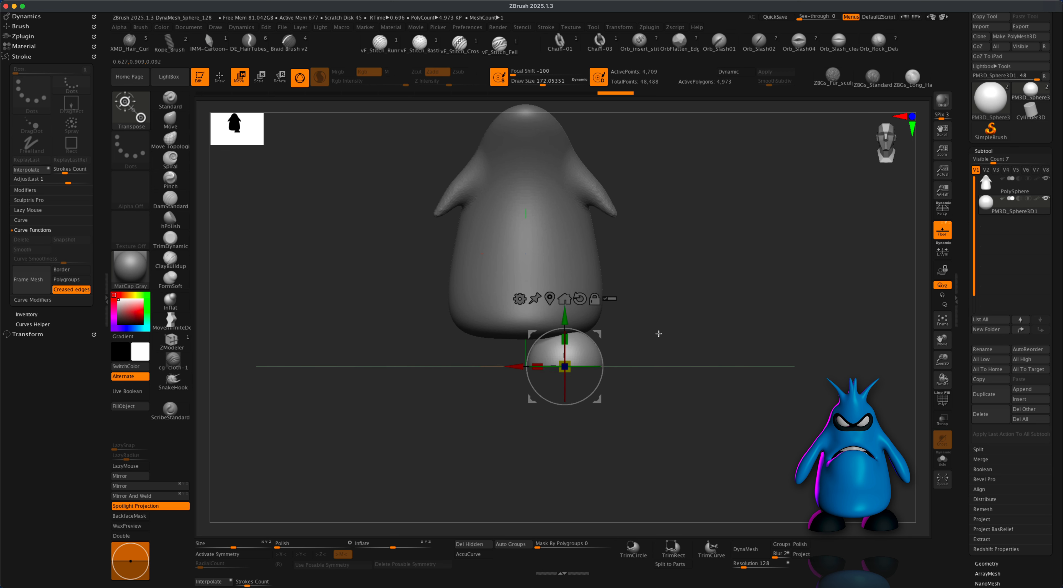
pyautogui.keyDown('alt'); pyautogui.keyDown('shift'); pyautogui.moveTo(662, 311); pyautogui.dragTo(665, 334); pyautogui.keyUp('shift'); pyautogui.keyUp('alt')
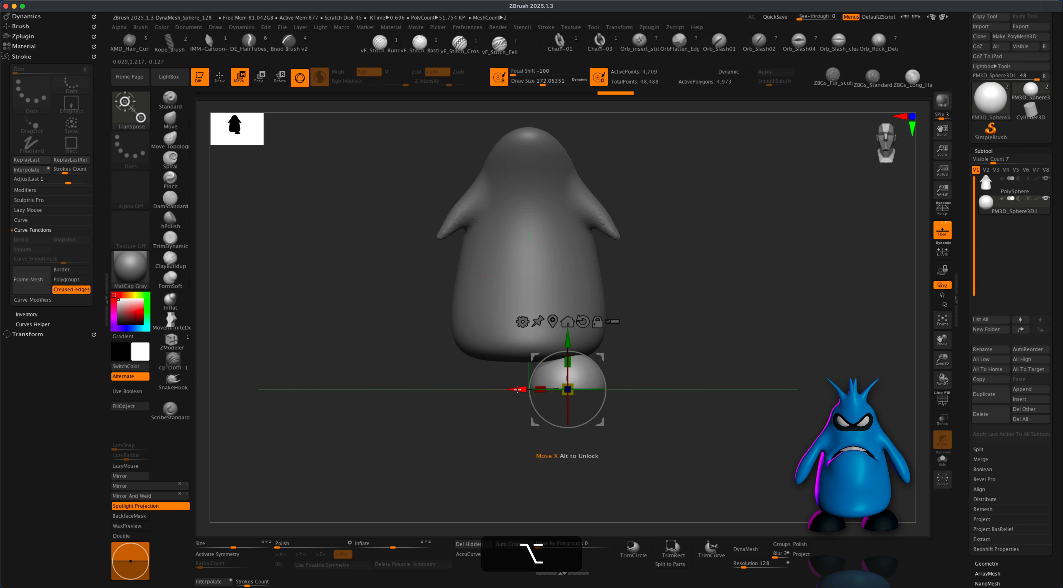
pyautogui.moveTo(518, 389); pyautogui.dragTo(531, 390)
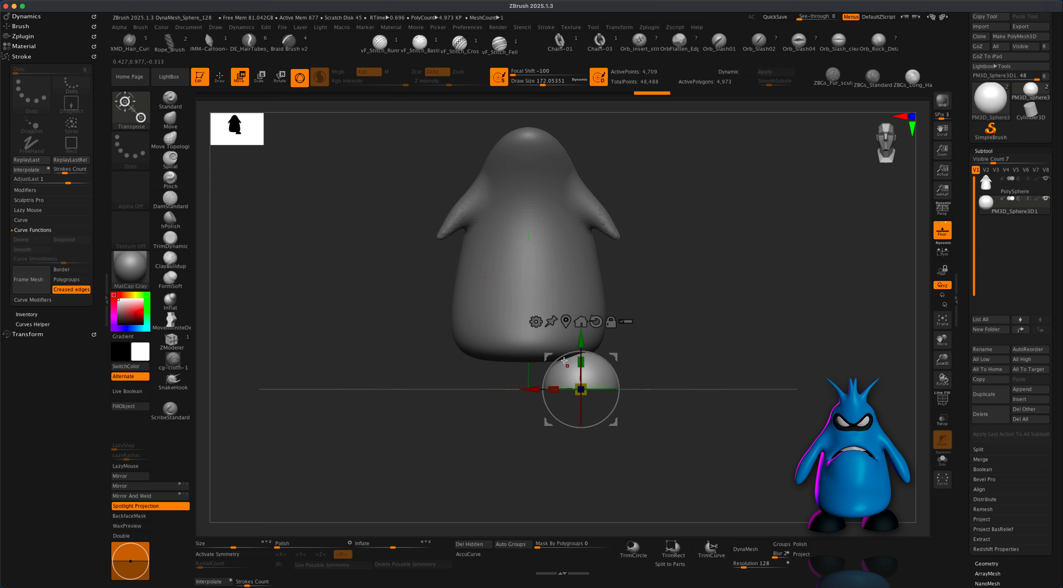
# - Mirror and weld the foot to the body's other side, then return to Draw mode with perspective on
pyautogui.click(162, 488)
pyautogui.click(159, 496)
pyautogui.click(220, 77)
pyautogui.keyDown('alt'); pyautogui.moveTo(715, 371); pyautogui.dragTo(711, 403); pyautogui.keyUp('alt')
pyautogui.click(942, 210)
pyautogui.moveTo(777, 345)
pyautogui.keyDown('alt'); pyautogui.mouseDown()
pyautogui.moveTo(778, 325)
pyautogui.moveTo(773, 356)
pyautogui.mouseUp(); pyautogui.keyUp('alt')
pyautogui.moveTo(759, 373); pyautogui.dragTo(699, 336)
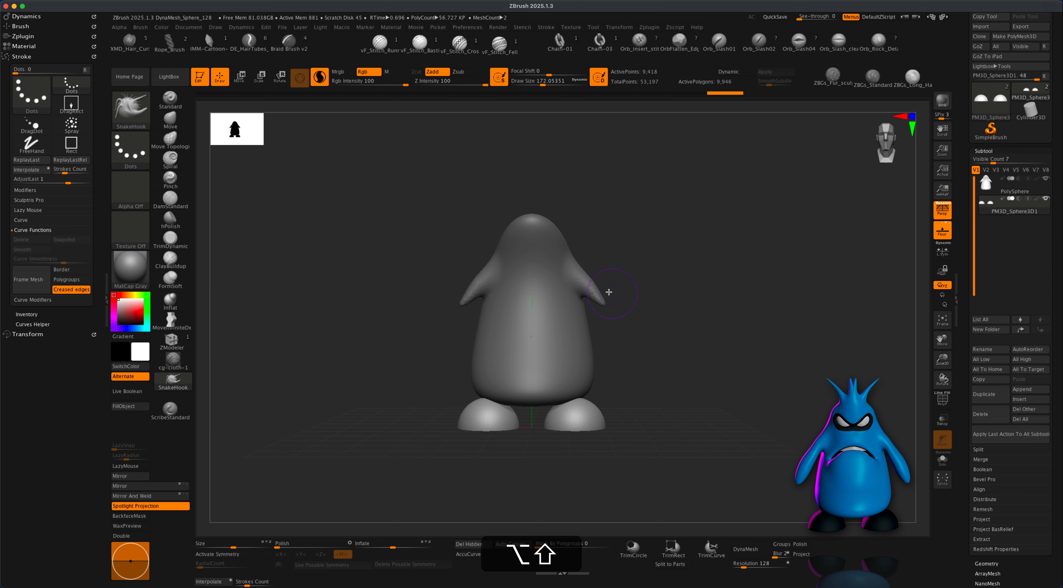
# - Select the body subtool and thicken the ends of its arms using the Inflat brush at a draw size of about 182
pyautogui.keyDown('alt'); pyautogui.click(596, 298); pyautogui.keyUp('alt')
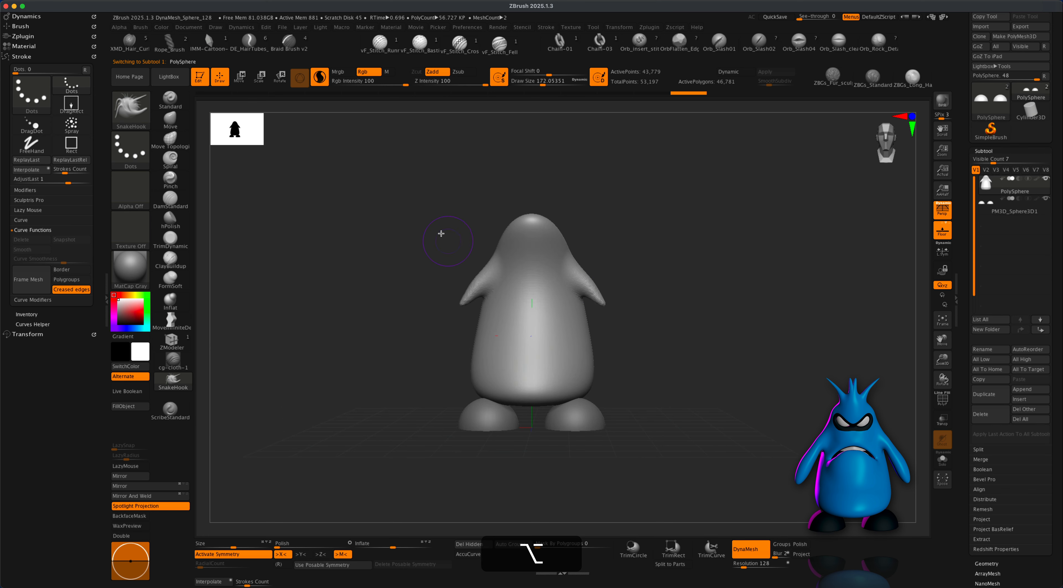
pyautogui.click(171, 119)
pyautogui.press('s')
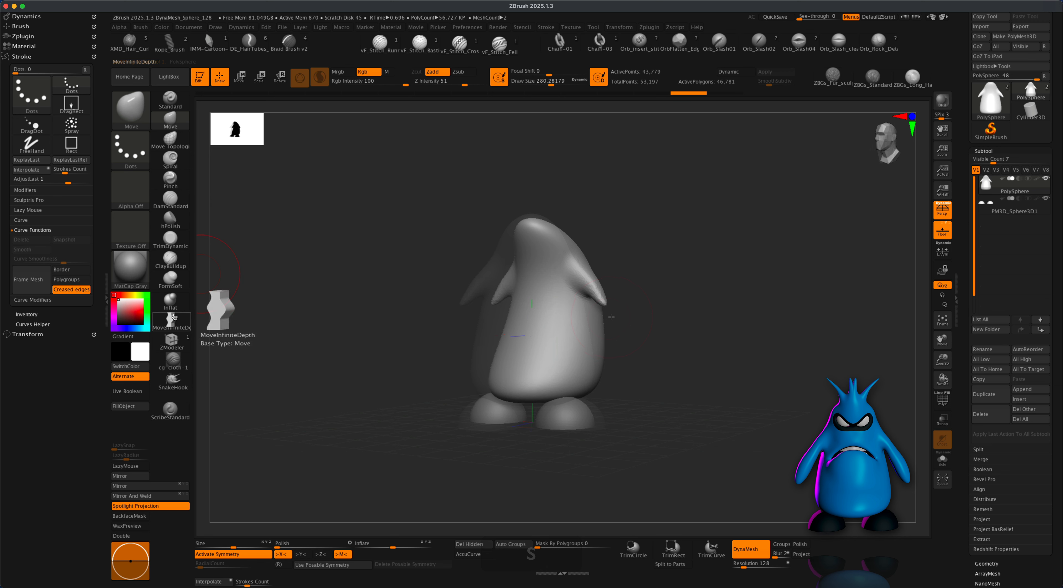
pyautogui.click(171, 301)
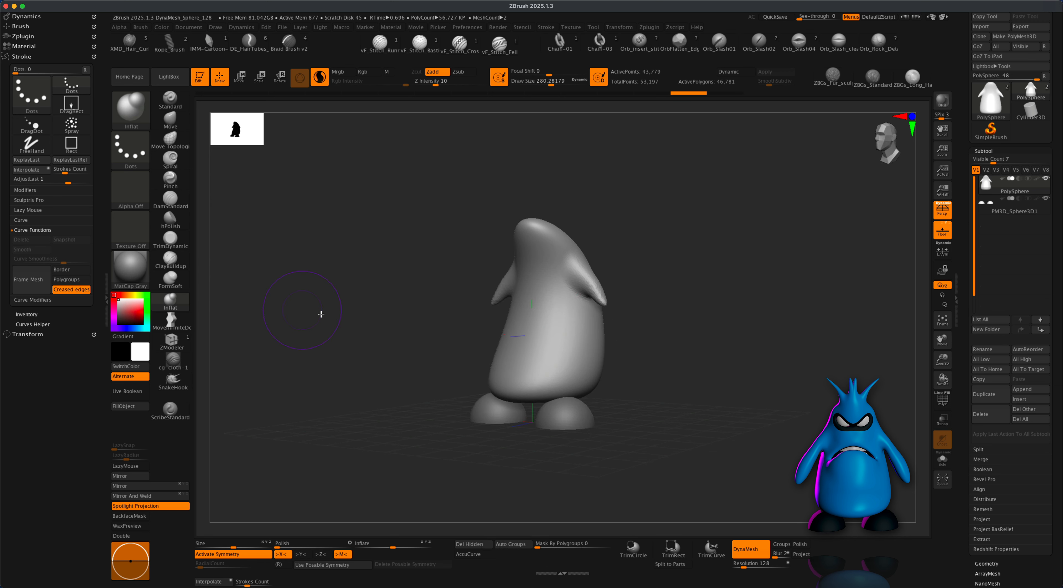
pyautogui.press('s')
pyautogui.moveTo(321, 314); pyautogui.dragTo(315, 315)
pyautogui.moveTo(646, 351)
pyautogui.mouseDown()
pyautogui.moveTo(654, 323)
pyautogui.moveTo(621, 311)
pyautogui.mouseUp()
pyautogui.moveTo(667, 307); pyautogui.dragTo(676, 334)
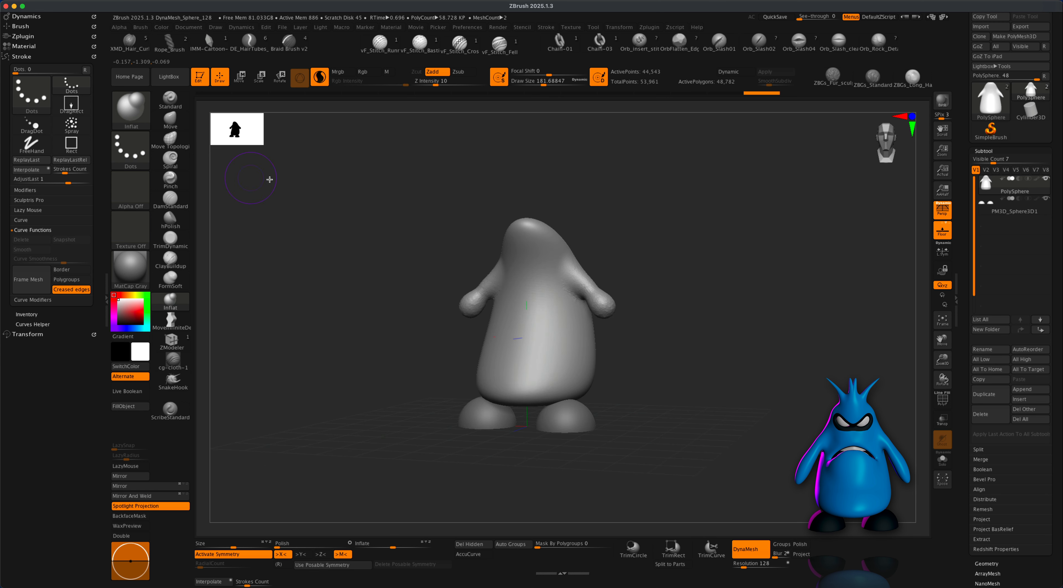
# - Stretch the arms downward along the body using the Move brush at a draw size of about 245
pyautogui.click(170, 120)
pyautogui.press('s')
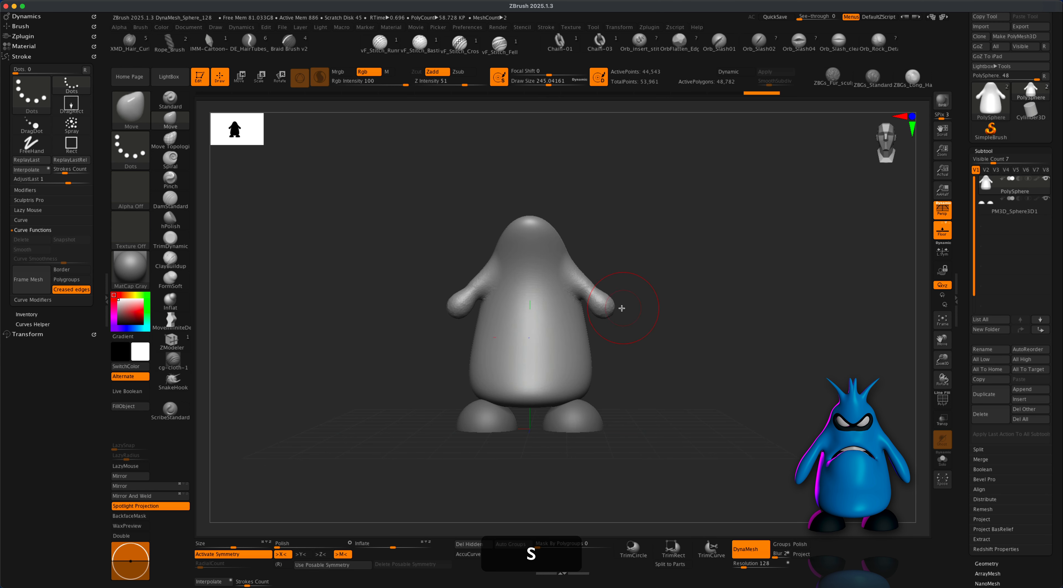
pyautogui.moveTo(606, 308)
pyautogui.mouseDown()
pyautogui.moveTo(641, 393)
pyautogui.moveTo(628, 394)
pyautogui.mouseUp()
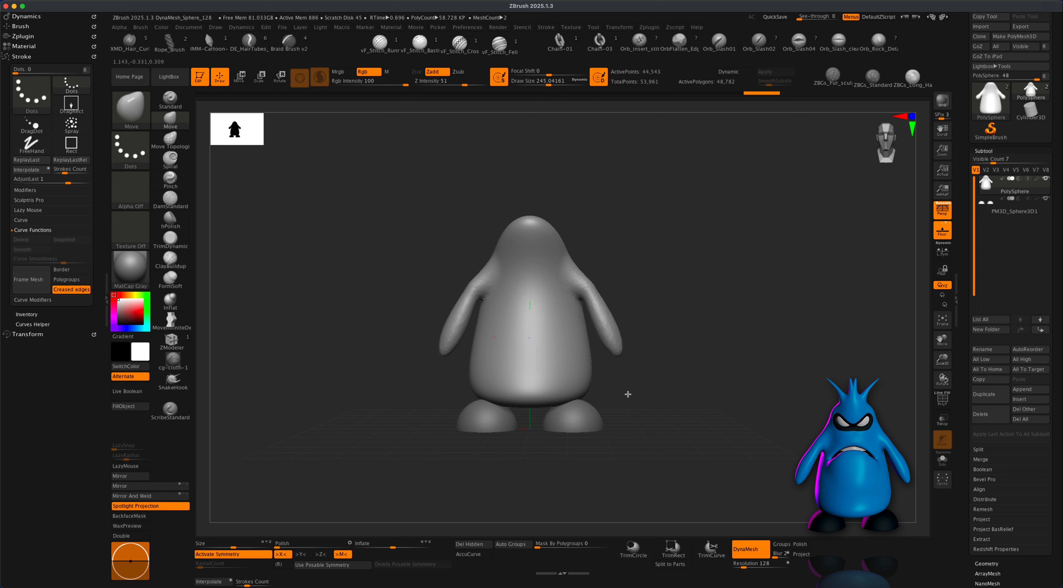
# - Set the Move brush's draw size to about 305 and move the body slightly forward over the feet, then return to Draw mode
pyautogui.press('s')
pyautogui.moveTo(598, 284); pyautogui.dragTo(616, 284)
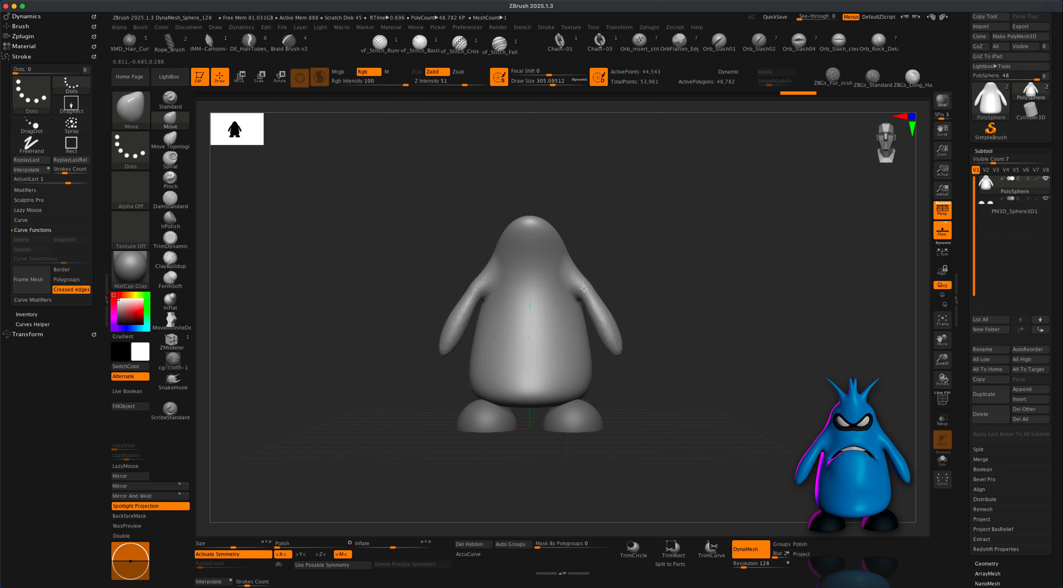
pyautogui.moveTo(677, 301); pyautogui.dragTo(604, 291)
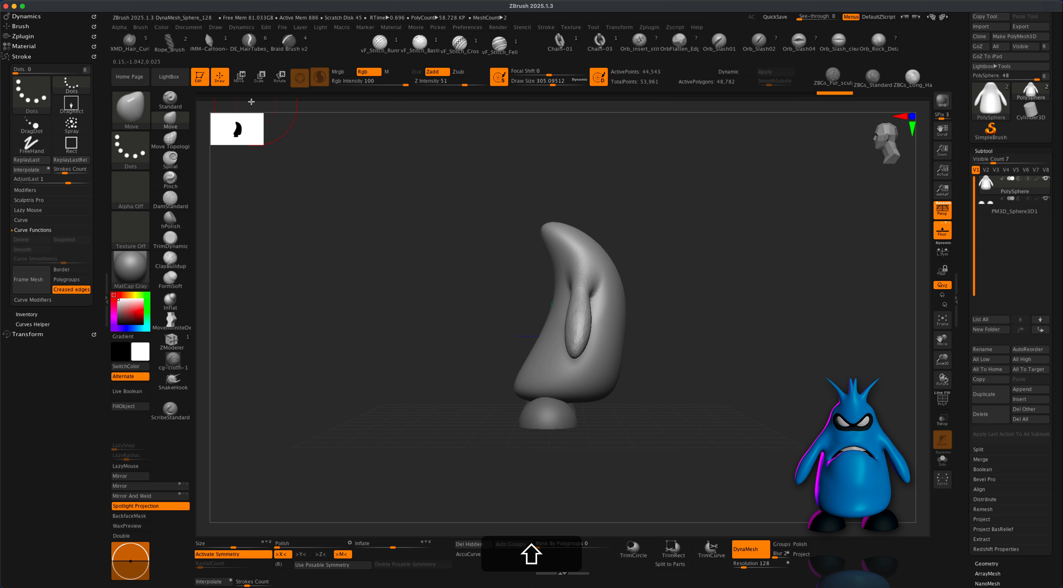
pyautogui.press('w')
pyautogui.moveTo(502, 333); pyautogui.dragTo(491, 334)
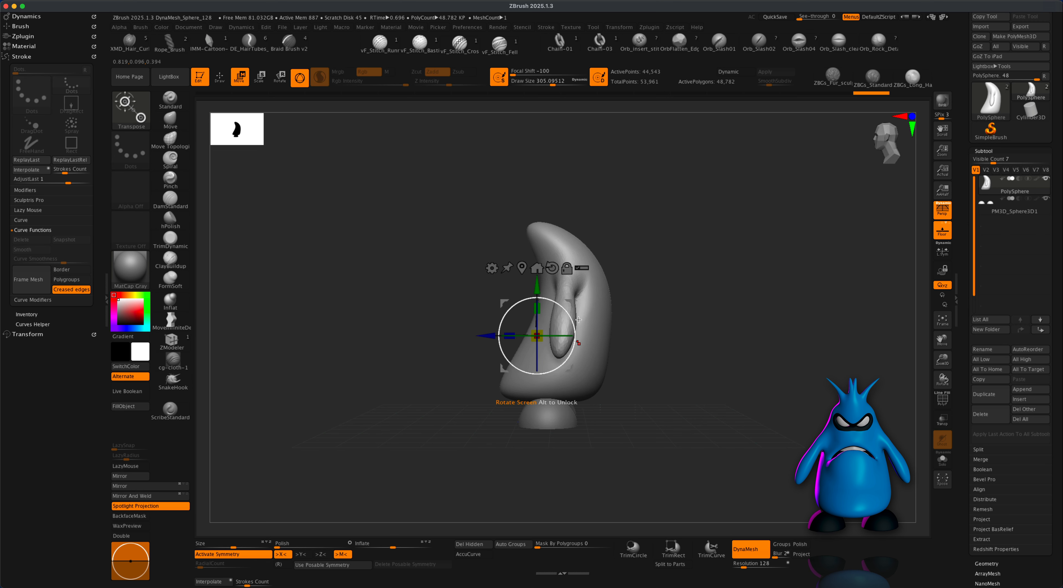
pyautogui.moveTo(674, 350); pyautogui.dragTo(716, 358)
pyautogui.keyDown('alt'); pyautogui.moveTo(701, 354); pyautogui.dragTo(681, 359); pyautogui.keyUp('alt')
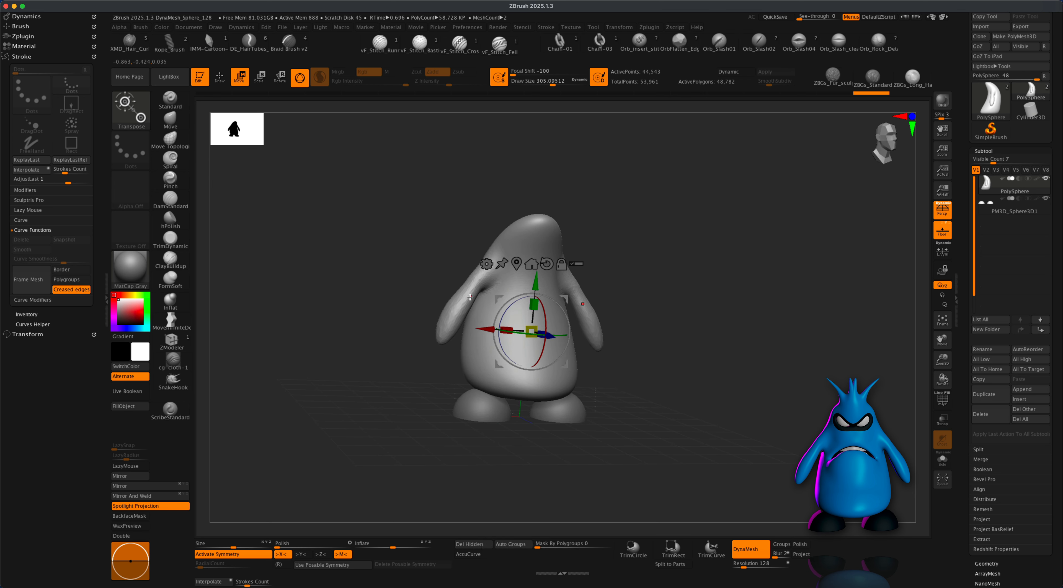
pyautogui.click(221, 76)
pyautogui.moveTo(696, 292)
pyautogui.keyDown('alt'); pyautogui.mouseDown()
pyautogui.moveTo(688, 296)
pyautogui.moveTo(709, 316)
pyautogui.moveTo(727, 317)
pyautogui.mouseUp(); pyautogui.keyUp('alt')
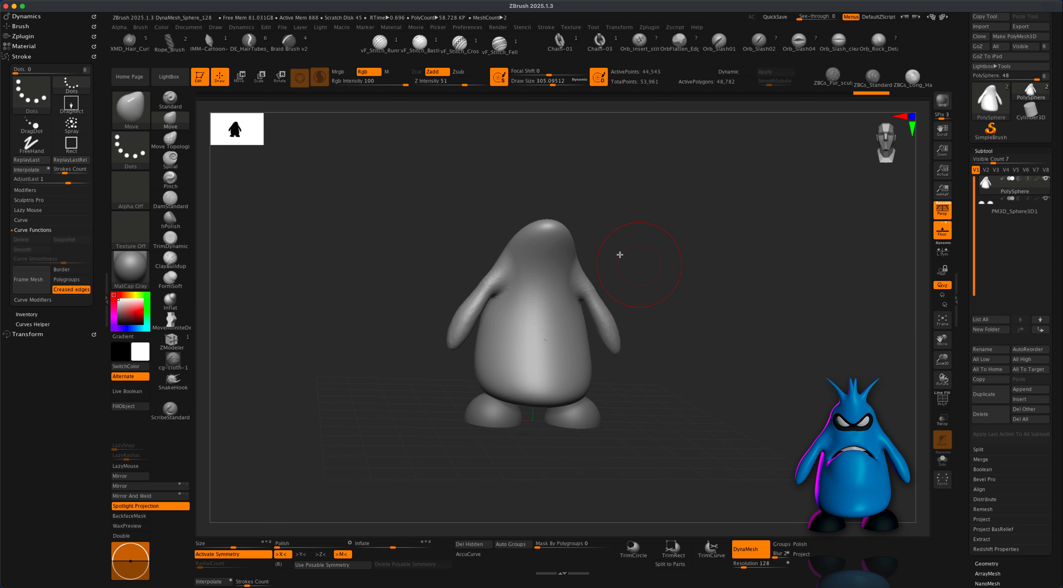
# - Carve two symmetrical eye sockets into the head with the Inflat brush in subtract mode at a draw size of about 83
pyautogui.moveTo(677, 279)
pyautogui.mouseDown()
pyautogui.moveTo(678, 304)
pyautogui.moveTo(688, 304)
pyautogui.moveTo(670, 306)
pyautogui.moveTo(689, 309)
pyautogui.moveTo(643, 314)
pyautogui.moveTo(679, 311)
pyautogui.moveTo(683, 245)
pyautogui.moveTo(669, 242)
pyautogui.moveTo(686, 268)
pyautogui.mouseUp()
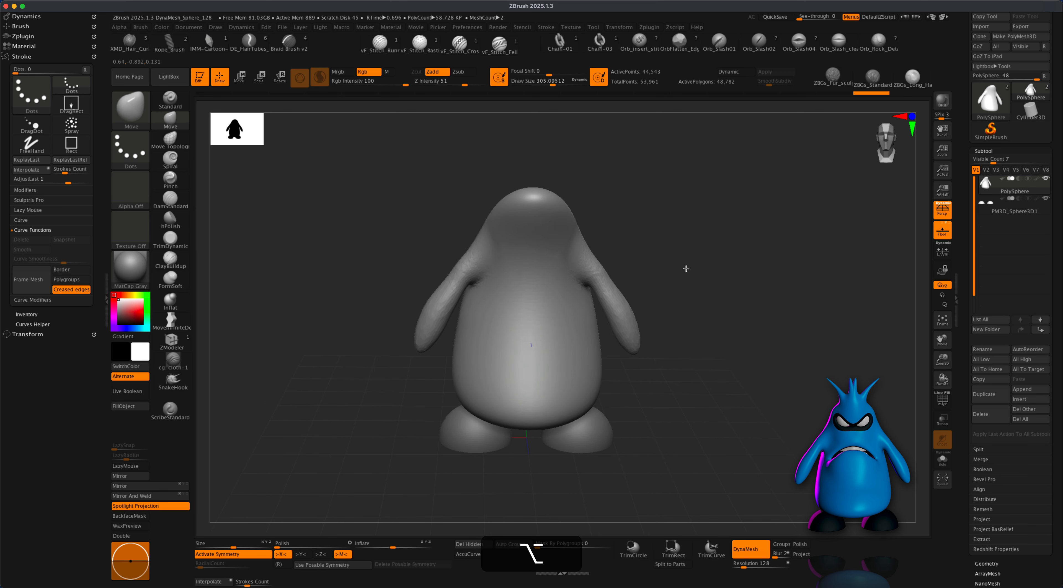
pyautogui.click(175, 298)
pyautogui.press('s')
pyautogui.moveTo(323, 281); pyautogui.dragTo(312, 280)
pyautogui.press('s')
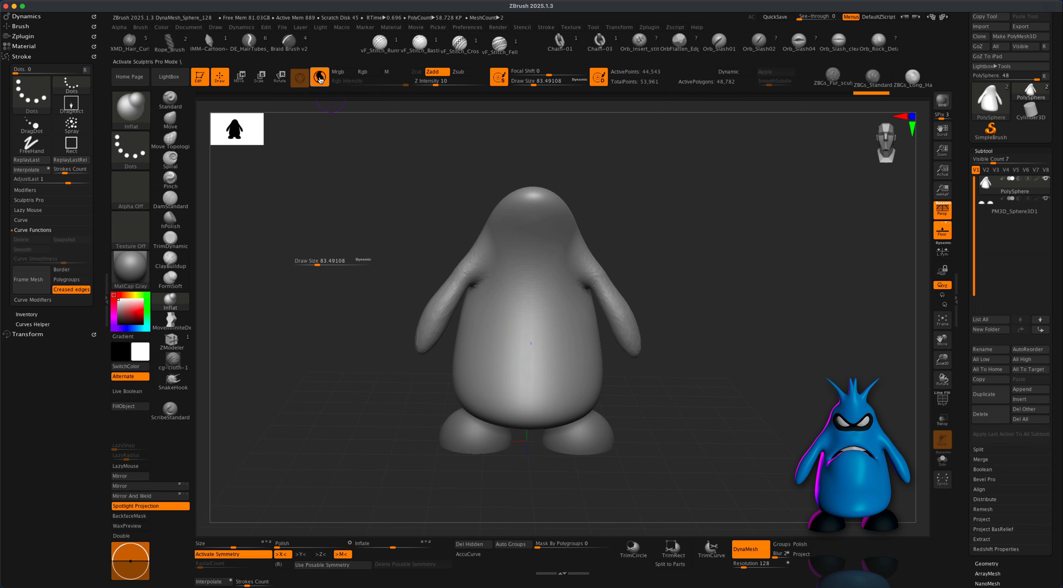
pyautogui.keyDown('alt'); pyautogui.moveTo(657, 247); pyautogui.dragTo(648, 259); pyautogui.keyUp('alt')
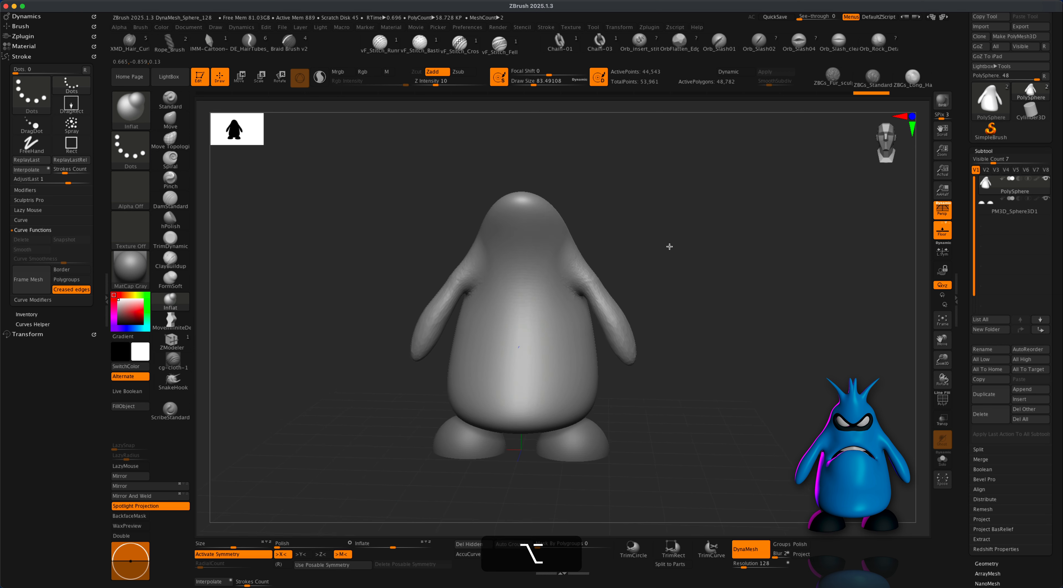
pyautogui.keyDown('alt'); pyautogui.click(533, 235); pyautogui.keyUp('alt')
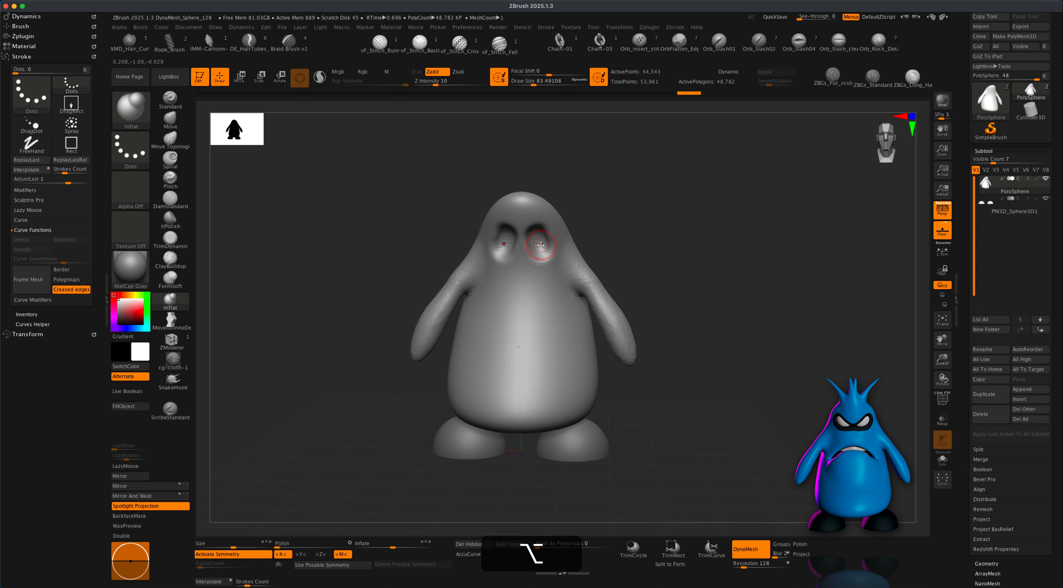
pyautogui.keyDown('alt'); pyautogui.moveTo(547, 249); pyautogui.dragTo(542, 245); pyautogui.keyUp('alt')
# - Update the body's DynaMesh and soften its surface with a slight Polish
pyautogui.moveTo(657, 255)
pyautogui.mouseDown()
pyautogui.moveTo(676, 259)
pyautogui.moveTo(662, 260)
pyautogui.mouseUp()
pyautogui.keyDown('super'); pyautogui.moveTo(684, 215); pyautogui.dragTo(708, 314); pyautogui.keyUp('super')
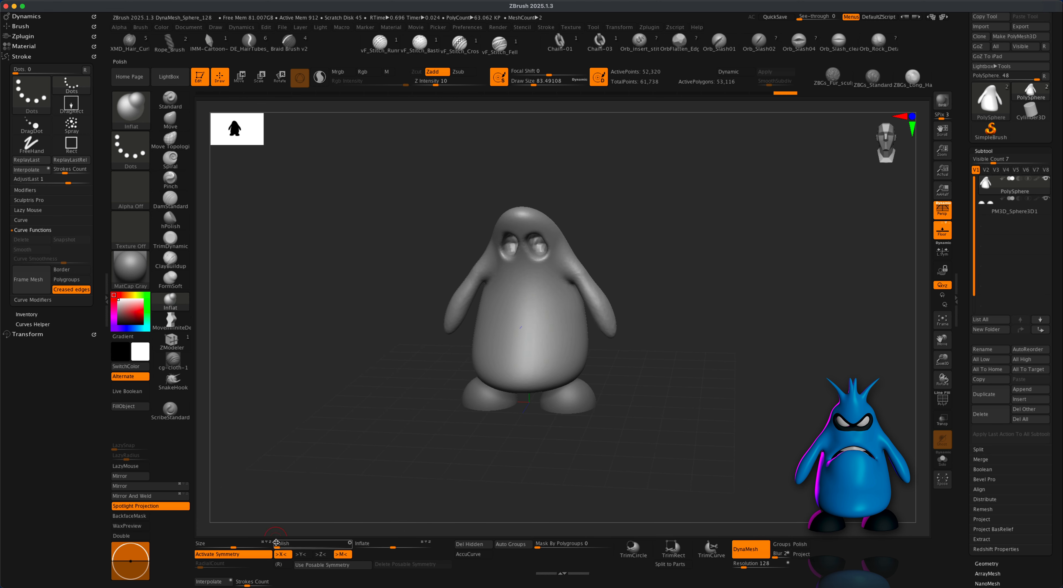
pyautogui.moveTo(281, 545); pyautogui.dragTo(285, 545)
# - Carve a wide mouth below the eye sockets with the subtracting Inflat brush at a draw size of about 145, and update the DynaMesh
pyautogui.keyDown('alt'); pyautogui.moveTo(398, 428); pyautogui.dragTo(383, 441); pyautogui.keyUp('alt')
pyautogui.press('s')
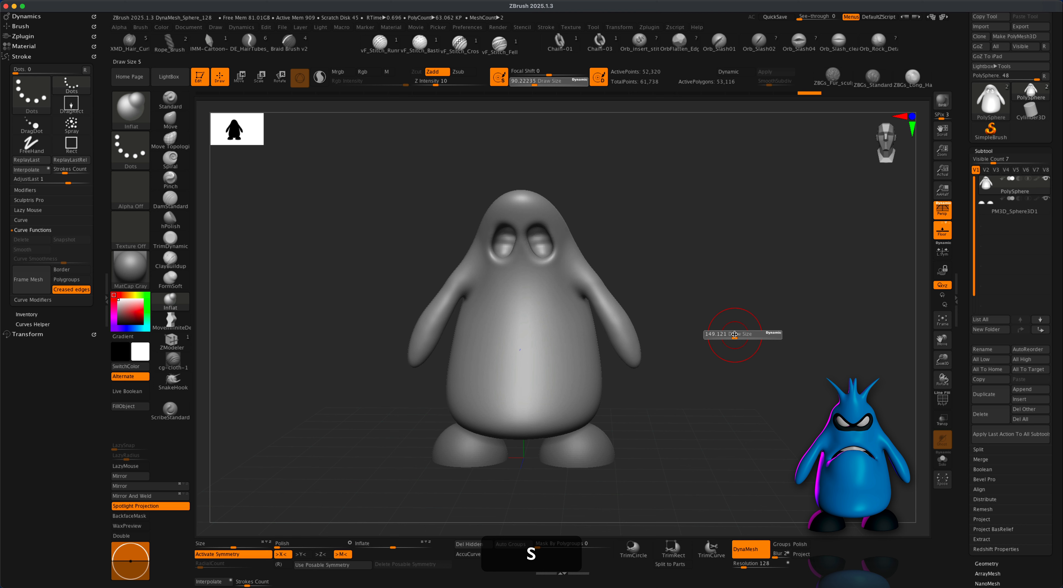
pyautogui.moveTo(729, 335); pyautogui.dragTo(743, 334)
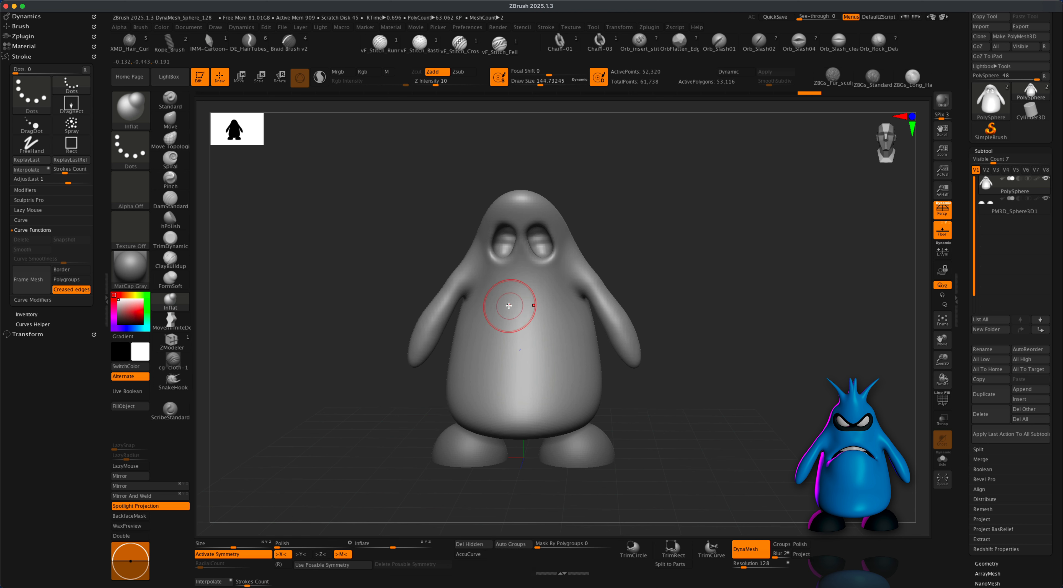
pyautogui.keyDown('alt'); pyautogui.moveTo(509, 305); pyautogui.dragTo(537, 309); pyautogui.keyUp('alt')
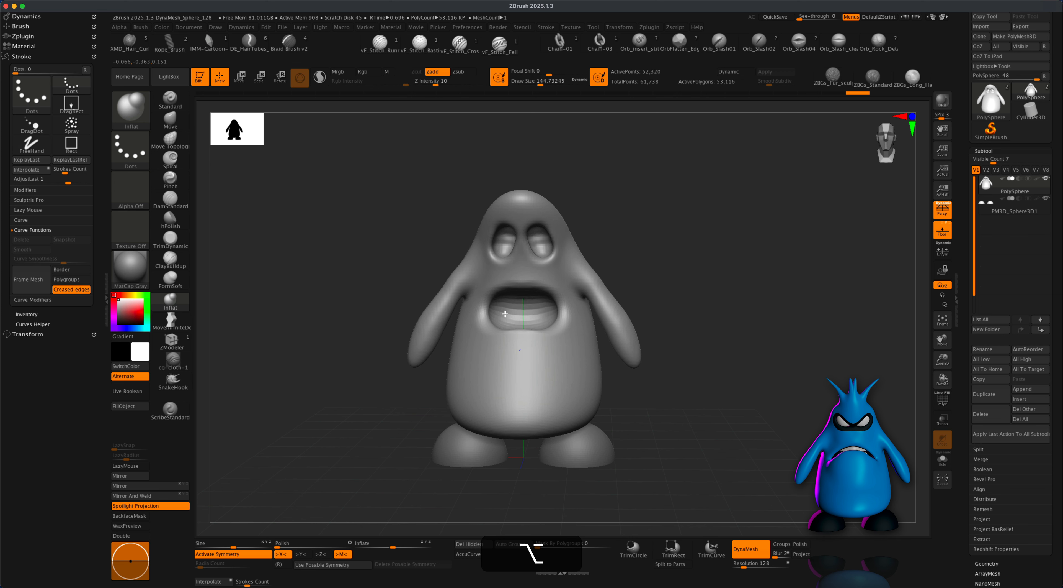
pyautogui.moveTo(754, 294)
pyautogui.mouseDown()
pyautogui.moveTo(707, 299)
pyautogui.moveTo(745, 294)
pyautogui.moveTo(729, 370)
pyautogui.mouseUp()
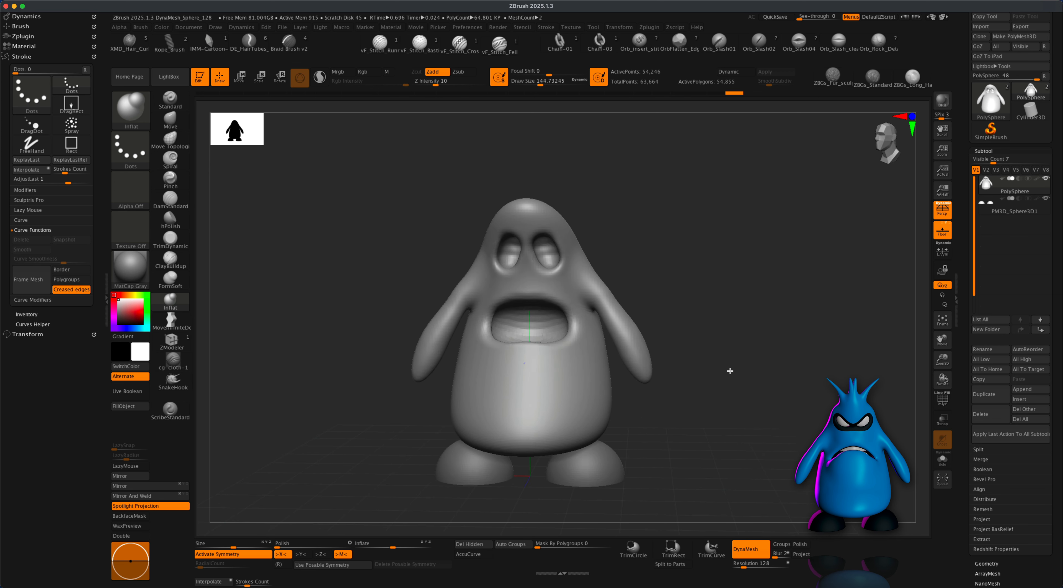
pyautogui.moveTo(533, 272)
pyautogui.keyDown('shift'); pyautogui.mouseDown()
pyautogui.moveTo(560, 238)
pyautogui.moveTo(578, 256)
pyautogui.mouseUp(); pyautogui.keyUp('shift')
# - Pull three pointed hair spikes from the top of the head using SnakeHook at a draw size of about 80 with symmetry off
pyautogui.moveTo(744, 327)
pyautogui.keyDown('alt'); pyautogui.mouseDown()
pyautogui.moveTo(753, 342)
pyautogui.moveTo(732, 353)
pyautogui.moveTo(759, 354)
pyautogui.mouseUp(); pyautogui.keyUp('alt')
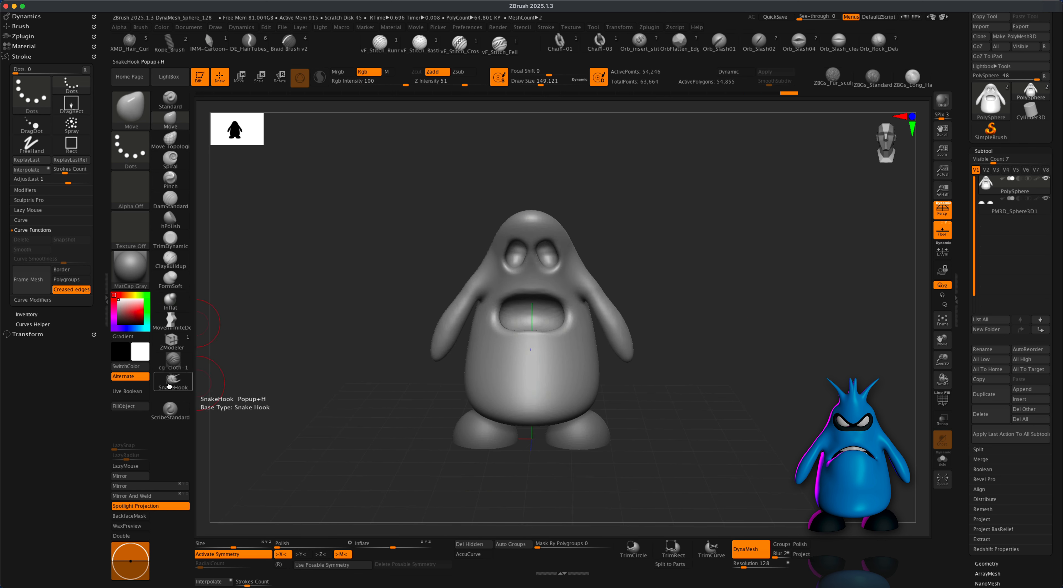
pyautogui.click(168, 385)
pyautogui.click(139, 401)
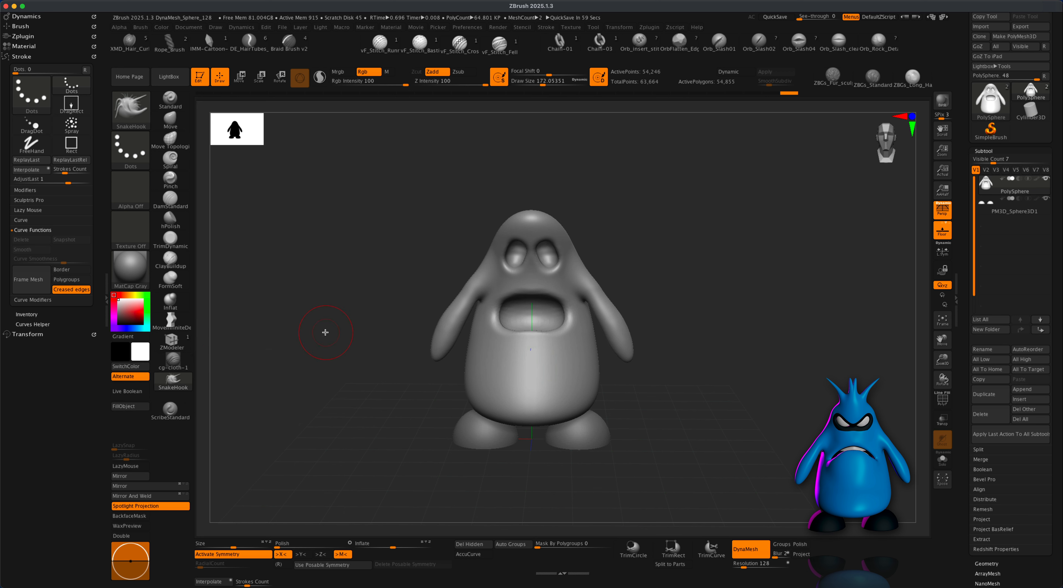
pyautogui.press('s')
pyautogui.moveTo(316, 332); pyautogui.dragTo(310, 332)
pyautogui.press('x')
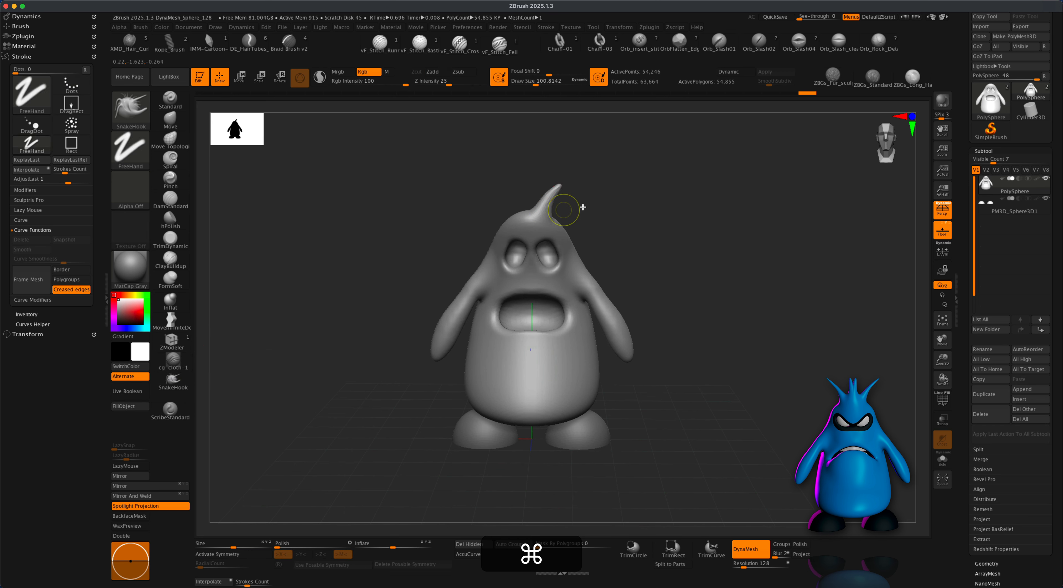
pyautogui.press('super+z')
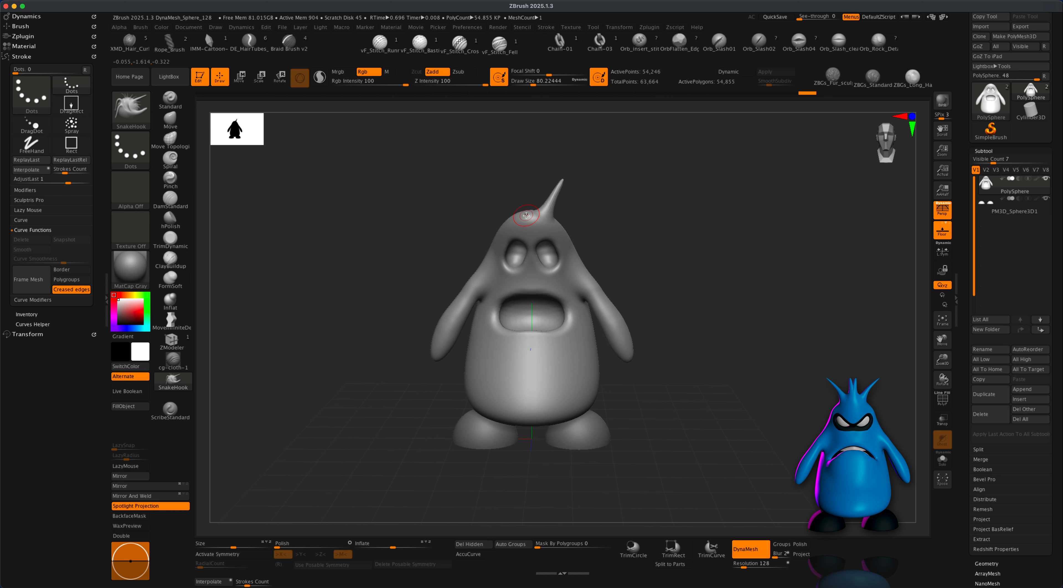
pyautogui.press('super+z')
pyautogui.moveTo(516, 214); pyautogui.dragTo(495, 183)
pyautogui.moveTo(621, 225)
pyautogui.mouseDown()
pyautogui.moveTo(636, 231)
pyautogui.moveTo(652, 265)
pyautogui.moveTo(595, 278)
pyautogui.moveTo(693, 282)
pyautogui.mouseUp()
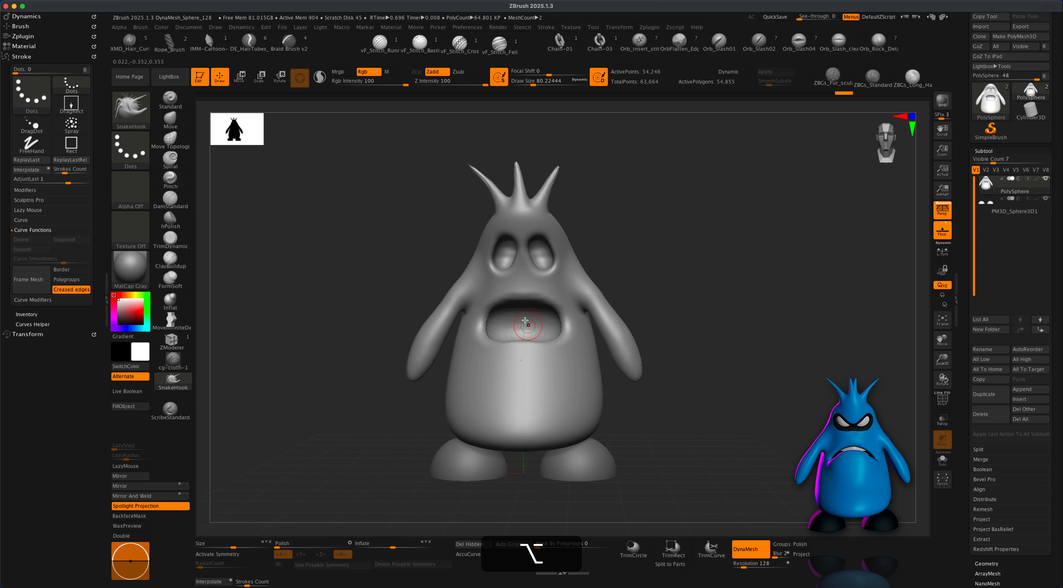
# - Insert a Cube3D subtool directly after the body subtool
pyautogui.click(1023, 399)
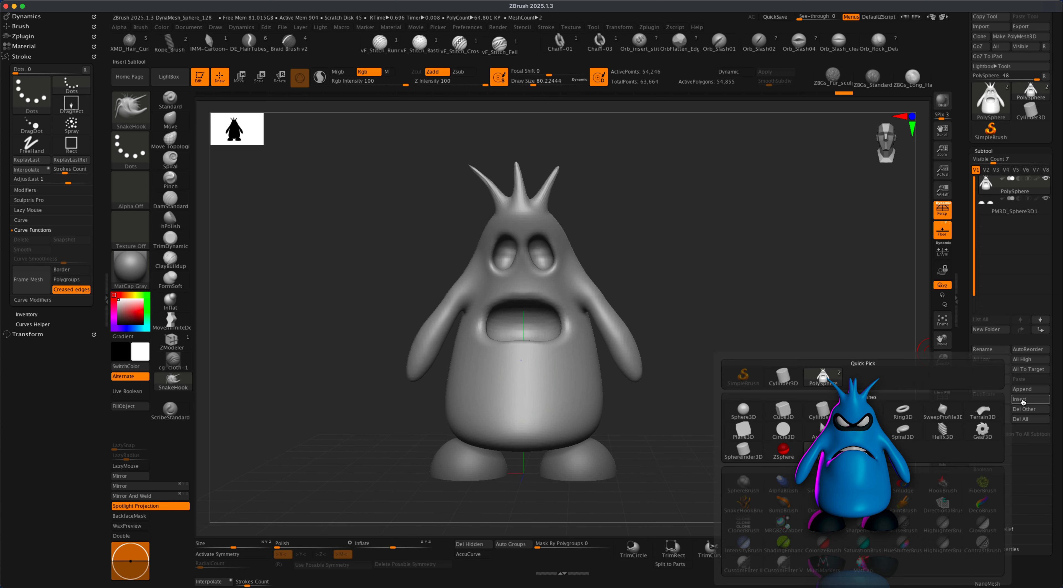
pyautogui.click(792, 409)
pyautogui.moveTo(783, 408); pyautogui.dragTo(764, 363)
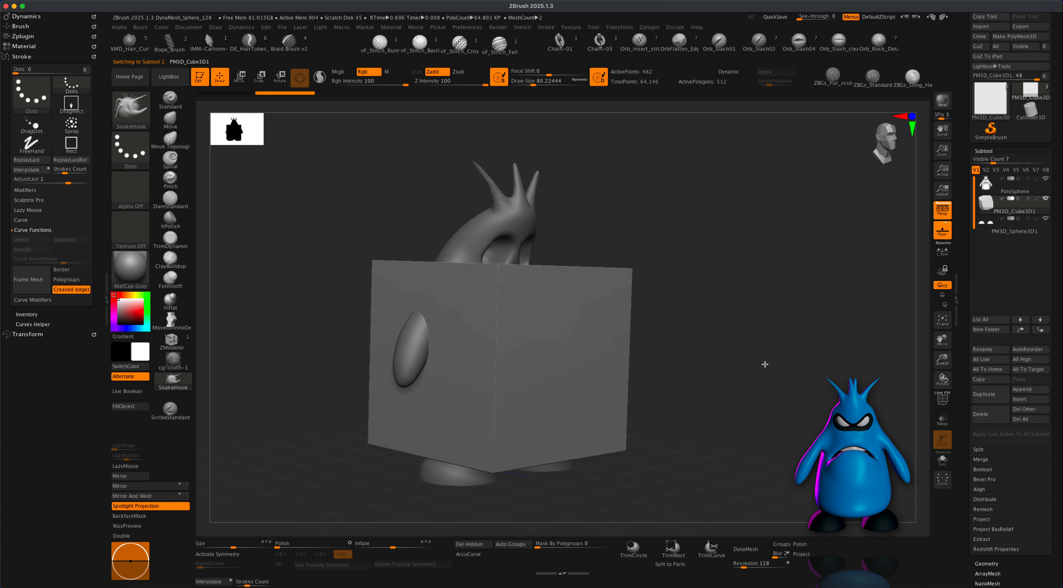
# - Scale the cube down into a thin, flat horizontal bar and place it in front of the face between eyes and mouth
pyautogui.click(240, 78)
pyautogui.moveTo(500, 353); pyautogui.dragTo(392, 395)
pyautogui.keyDown('shift'); pyautogui.moveTo(729, 382); pyautogui.dragTo(786, 378); pyautogui.keyUp('shift')
pyautogui.moveTo(528, 327); pyautogui.dragTo(547, 271)
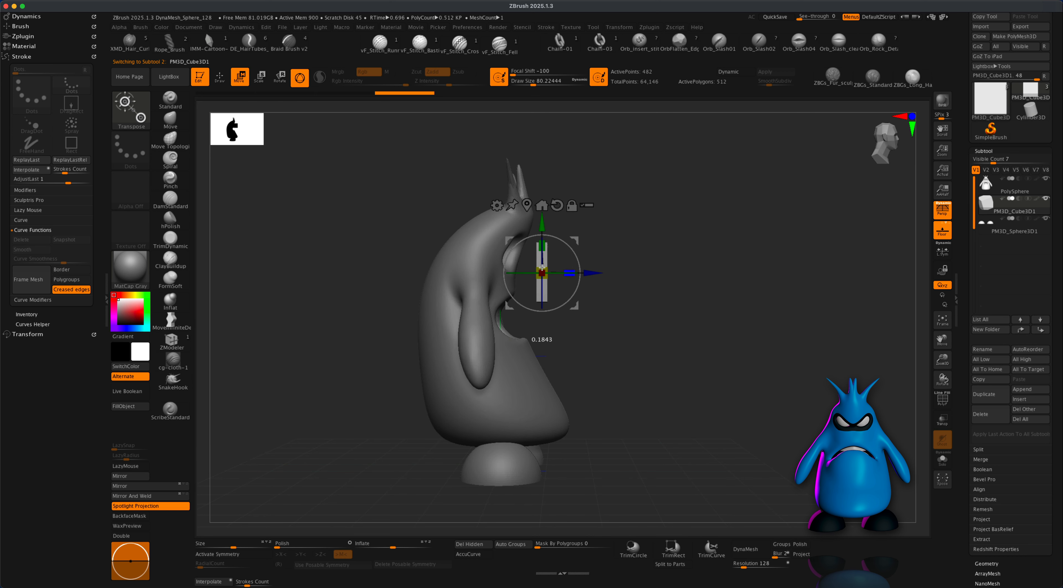
pyautogui.moveTo(611, 285); pyautogui.dragTo(670, 325)
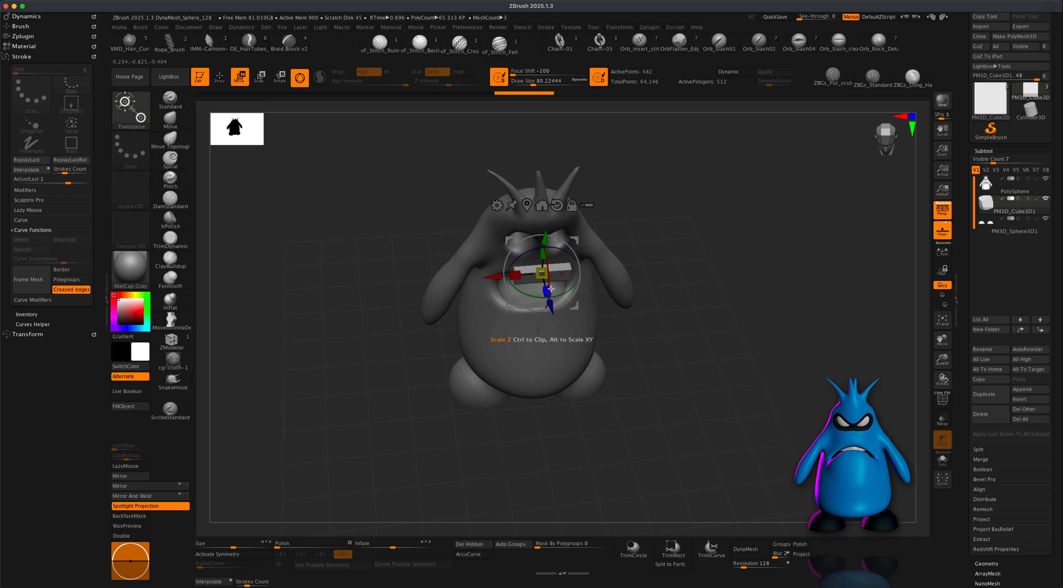
pyautogui.moveTo(543, 283); pyautogui.dragTo(543, 282)
pyautogui.moveTo(652, 287); pyautogui.dragTo(690, 375)
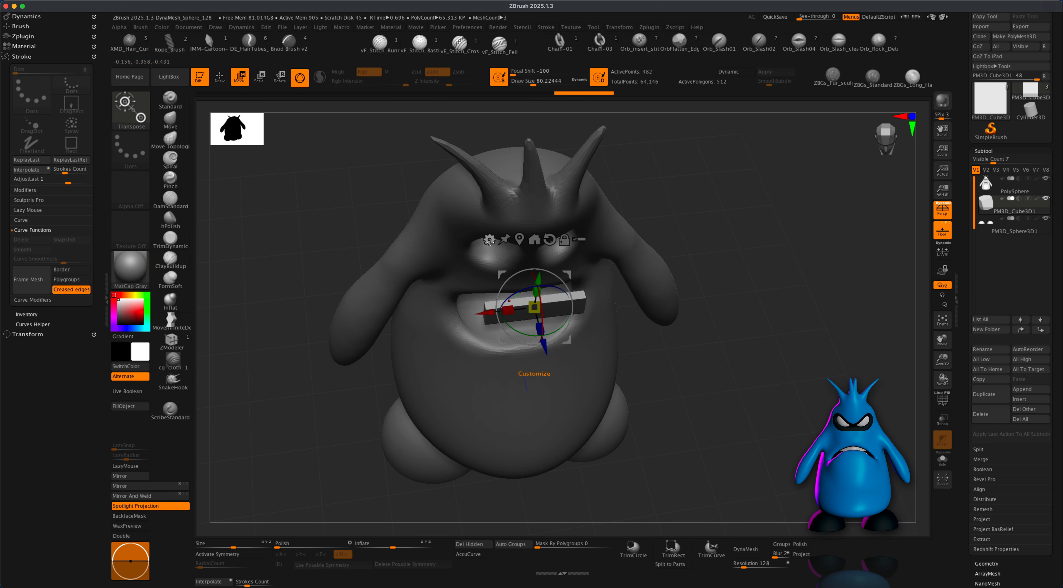
# - Curve the bar into a row of teeth with the Bend Curve deformer and accept the deformation
pyautogui.click(490, 240)
pyautogui.click(567, 268)
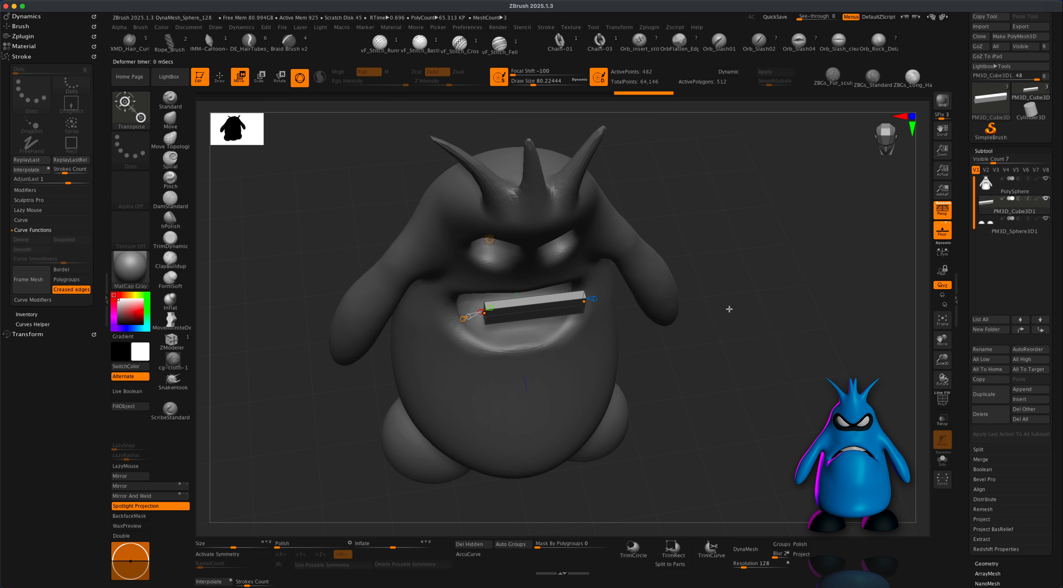
pyautogui.moveTo(728, 311); pyautogui.dragTo(722, 267)
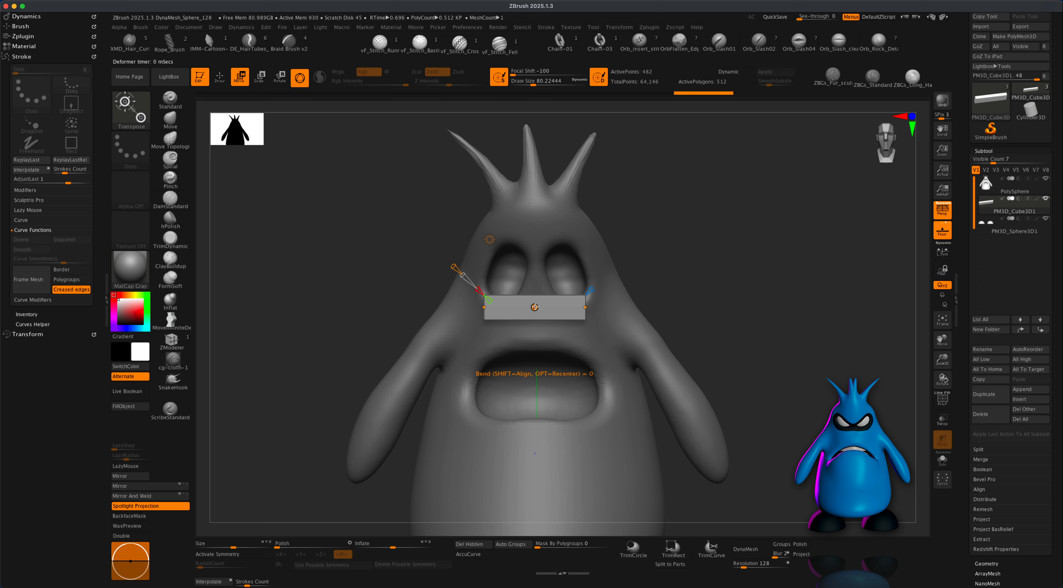
pyautogui.moveTo(746, 288); pyautogui.dragTo(767, 350)
pyautogui.moveTo(534, 308); pyautogui.dragTo(569, 346)
pyautogui.moveTo(723, 336); pyautogui.dragTo(665, 288)
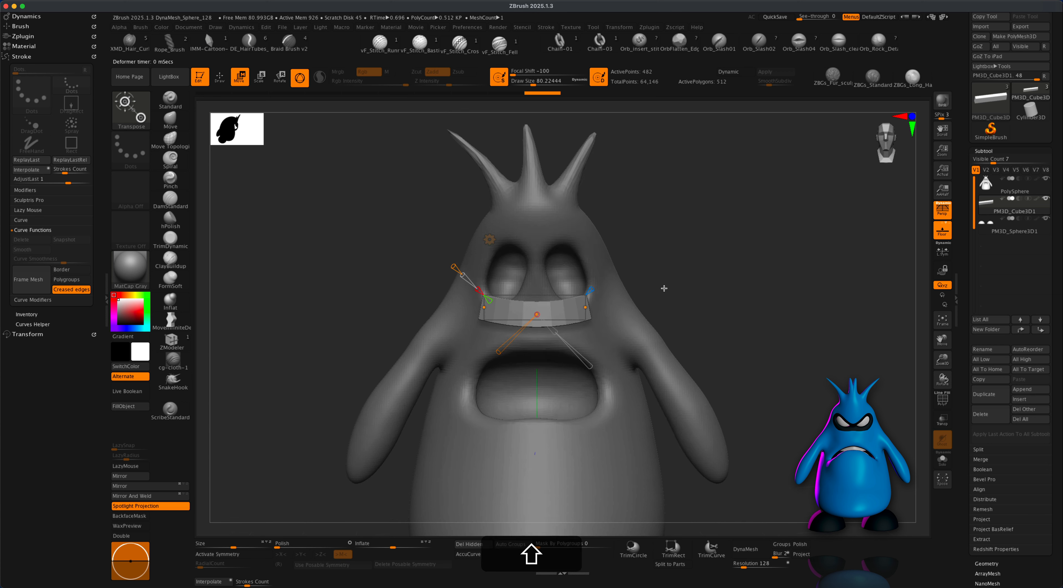
pyautogui.click(490, 239)
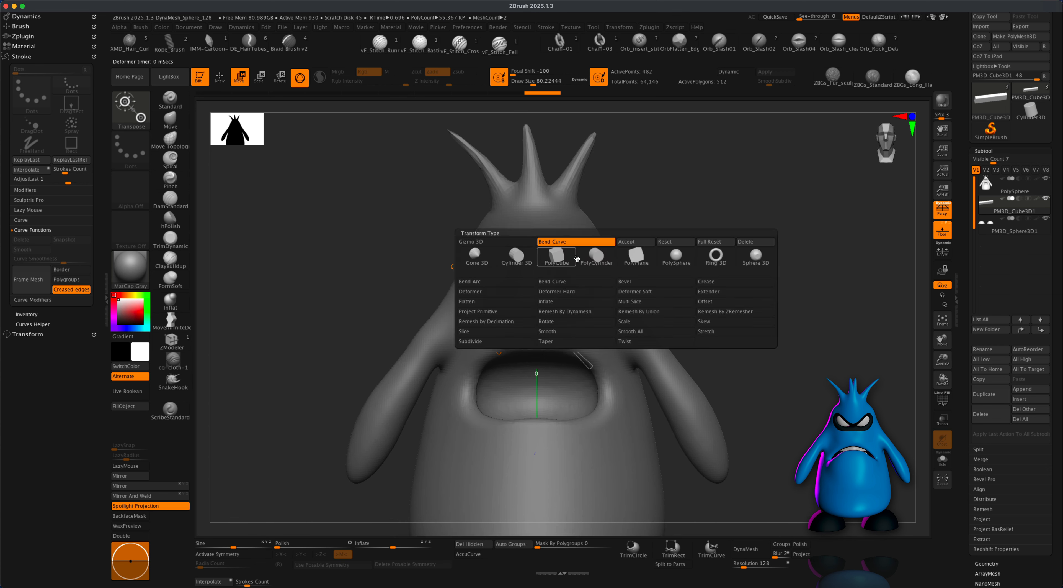
pyautogui.click(634, 241)
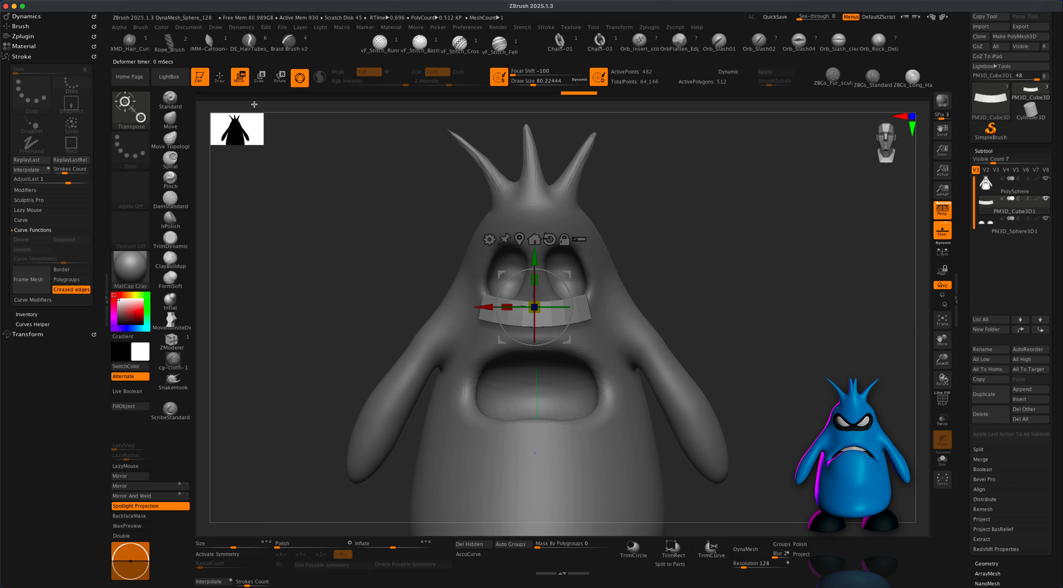
# - Move and rotate the curved bar into the upper part of the mouth to form the top teeth
pyautogui.moveTo(684, 261); pyautogui.dragTo(538, 302)
pyautogui.moveTo(575, 361); pyautogui.dragTo(501, 343)
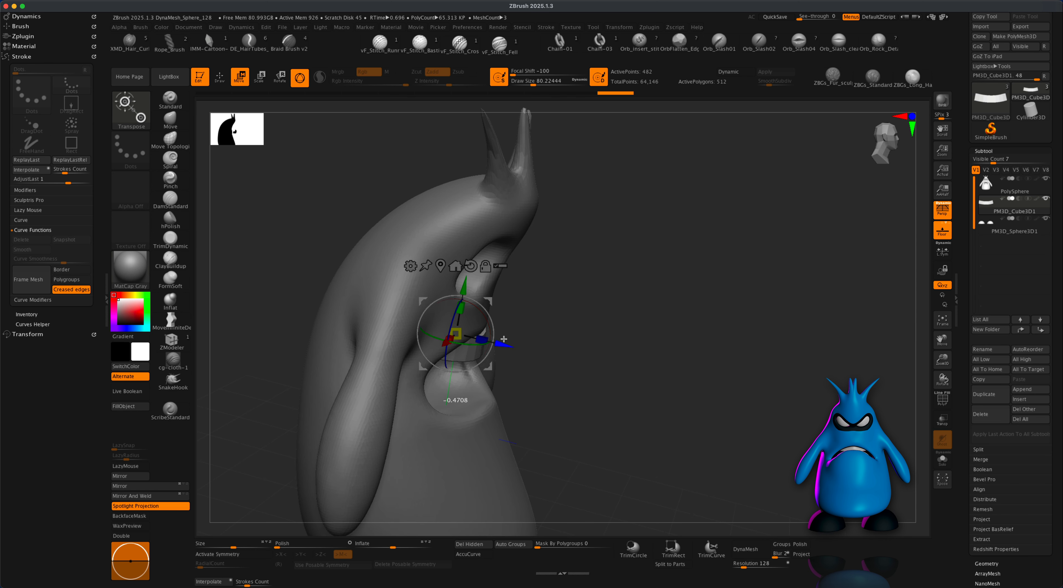
pyautogui.keyDown('shift'); pyautogui.moveTo(616, 354); pyautogui.dragTo(584, 339); pyautogui.keyUp('shift')
pyautogui.moveTo(454, 285); pyautogui.dragTo(454, 295)
pyautogui.moveTo(698, 293); pyautogui.dragTo(598, 291)
pyautogui.moveTo(491, 338); pyautogui.dragTo(489, 352)
pyautogui.moveTo(414, 329); pyautogui.dragTo(429, 333)
pyautogui.moveTo(619, 297); pyautogui.dragTo(716, 303)
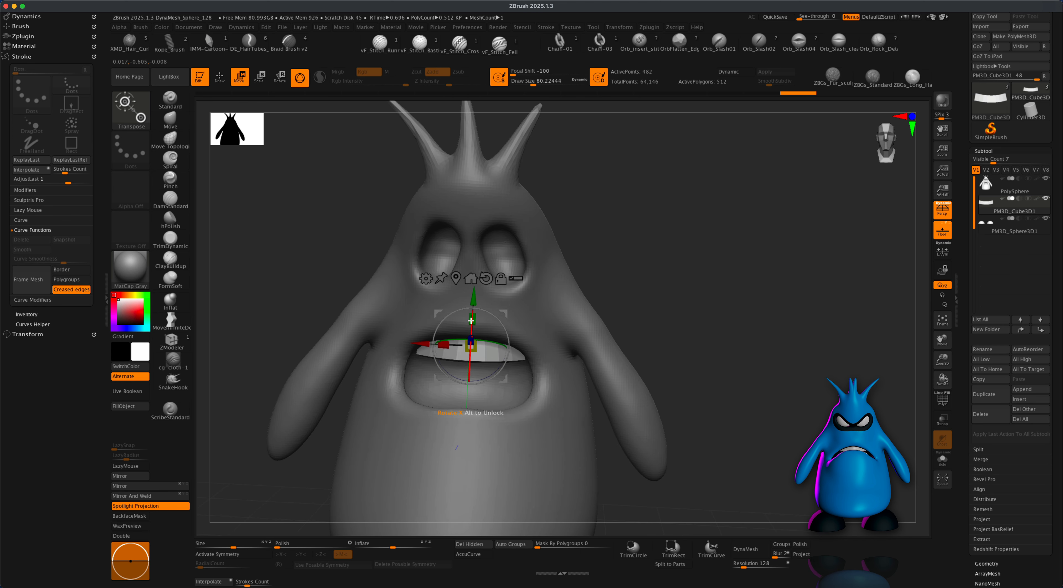
pyautogui.moveTo(476, 320); pyautogui.dragTo(475, 293)
pyautogui.moveTo(716, 340); pyautogui.dragTo(746, 398)
# - Duplicate the top teeth subtool and flip the copy vertically
pyautogui.click(986, 396)
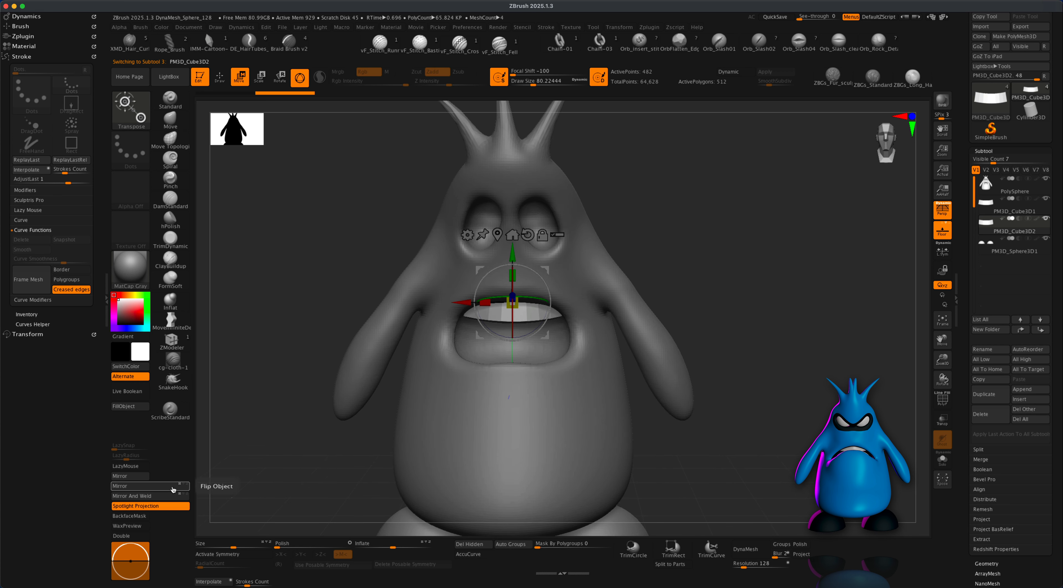
pyautogui.click(181, 483)
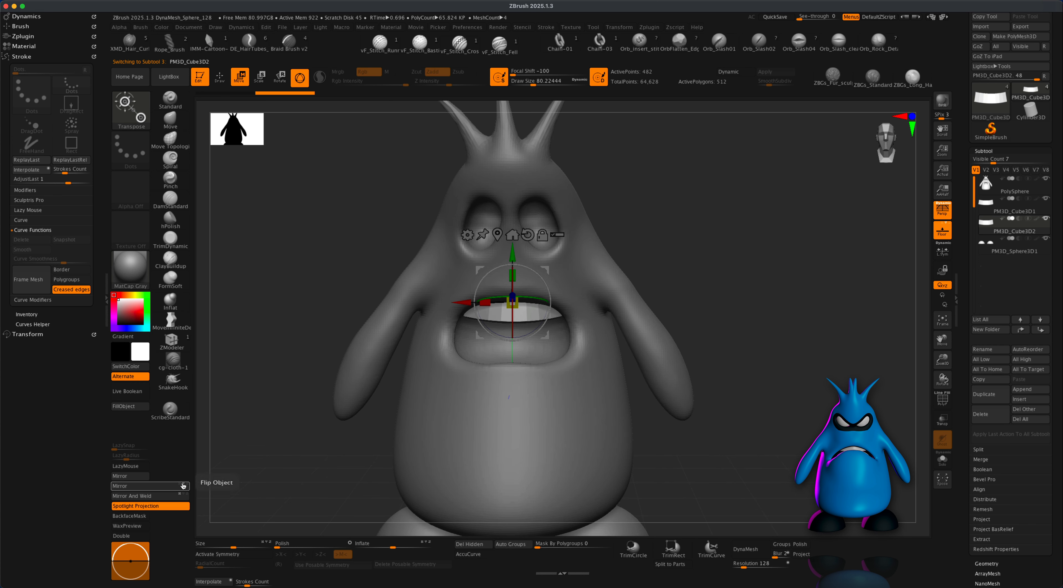
pyautogui.click(156, 486)
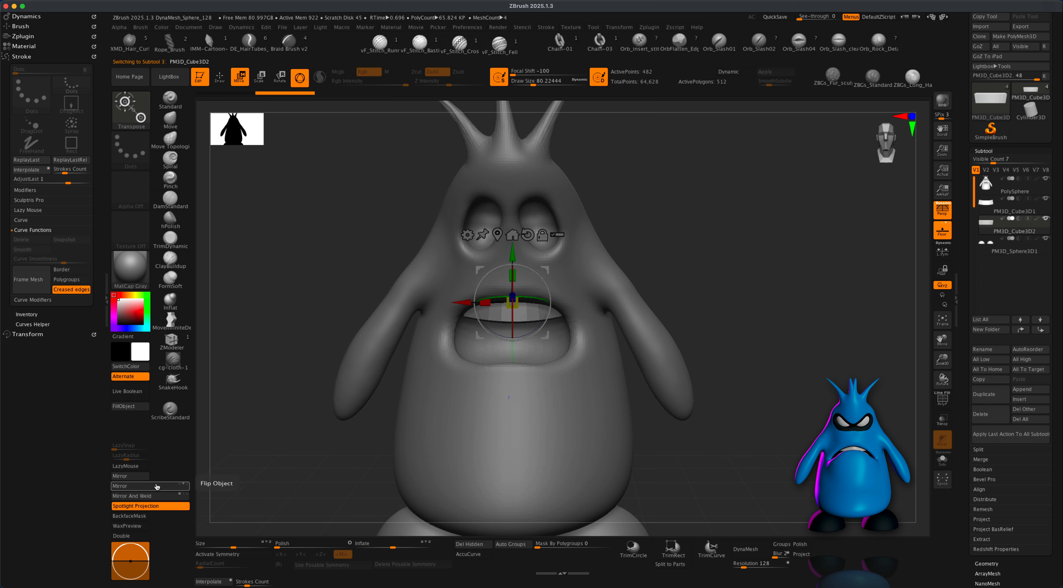
# - Position the flipped copy in the lower part of the mouth as the bottom teeth, and return to Draw mode
pyautogui.moveTo(513, 252); pyautogui.dragTo(513, 147)
pyautogui.click(497, 129)
pyautogui.keyDown('shift'); pyautogui.moveTo(775, 355); pyautogui.dragTo(674, 361); pyautogui.keyUp('shift')
pyautogui.moveTo(482, 319); pyautogui.dragTo(419, 318)
pyautogui.moveTo(428, 321); pyautogui.dragTo(440, 318)
pyautogui.moveTo(648, 413); pyautogui.dragTo(742, 415)
pyautogui.press('q')
pyautogui.moveTo(764, 355)
pyautogui.keyDown('alt'); pyautogui.mouseDown()
pyautogui.moveTo(764, 289)
pyautogui.moveTo(769, 274)
pyautogui.moveTo(778, 280)
pyautogui.moveTo(736, 320)
pyautogui.mouseUp(); pyautogui.keyUp('alt')
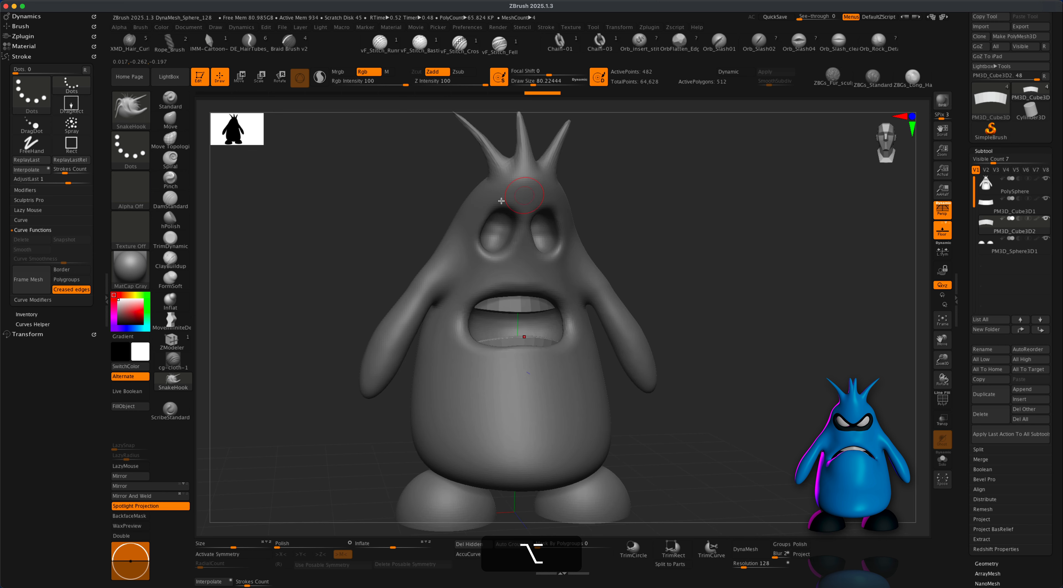
# - Insert a sphere as a new subtool and convert it to DynaMesh at resolution 128
pyautogui.keyDown('alt'); pyautogui.moveTo(710, 264); pyautogui.dragTo(737, 288); pyautogui.keyUp('alt')
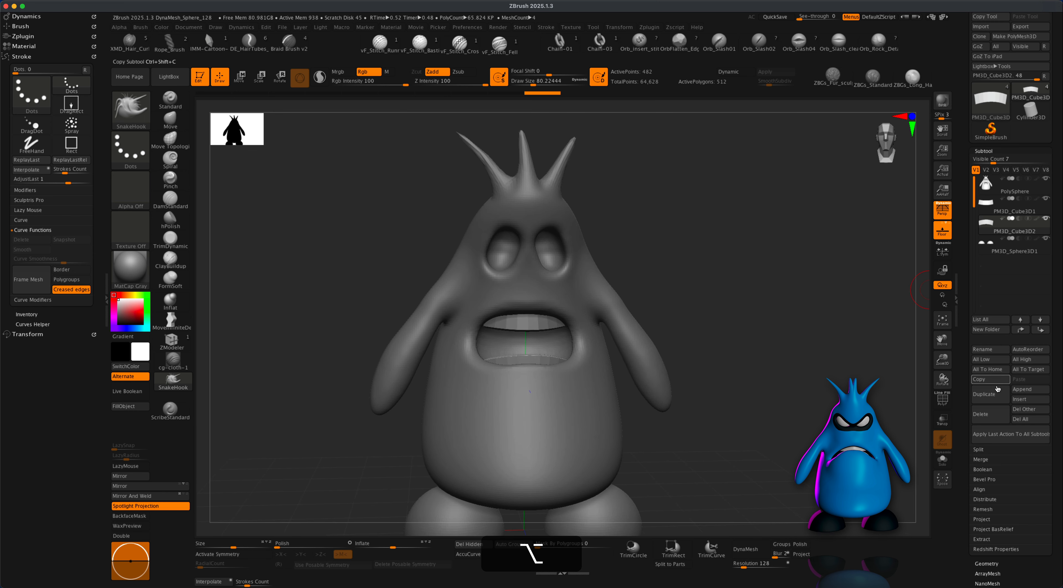
pyautogui.click(1020, 399)
pyautogui.click(742, 408)
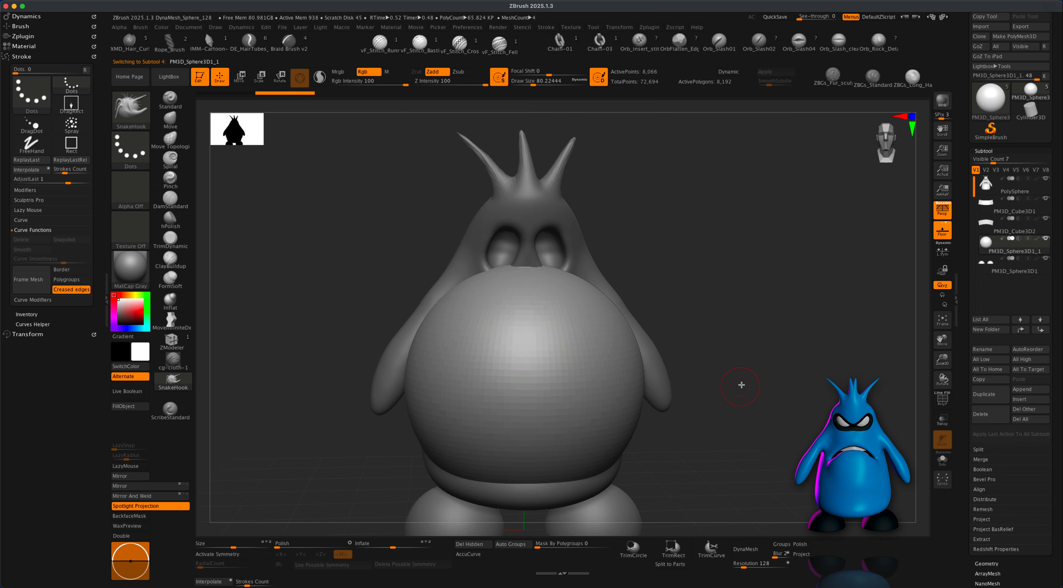
pyautogui.click(751, 545)
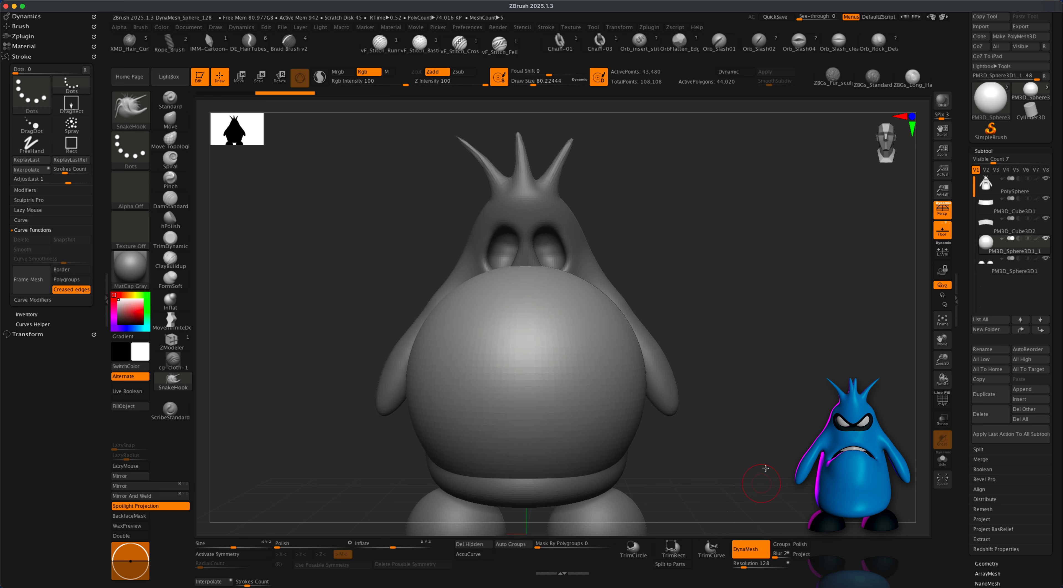
# - Scale the sphere down and fit it into one eye socket, and mirror it into the other socket with Mirror And Weld
pyautogui.keyDown('alt'); pyautogui.moveTo(764, 467); pyautogui.dragTo(676, 362); pyautogui.keyUp('alt')
pyautogui.click(241, 85)
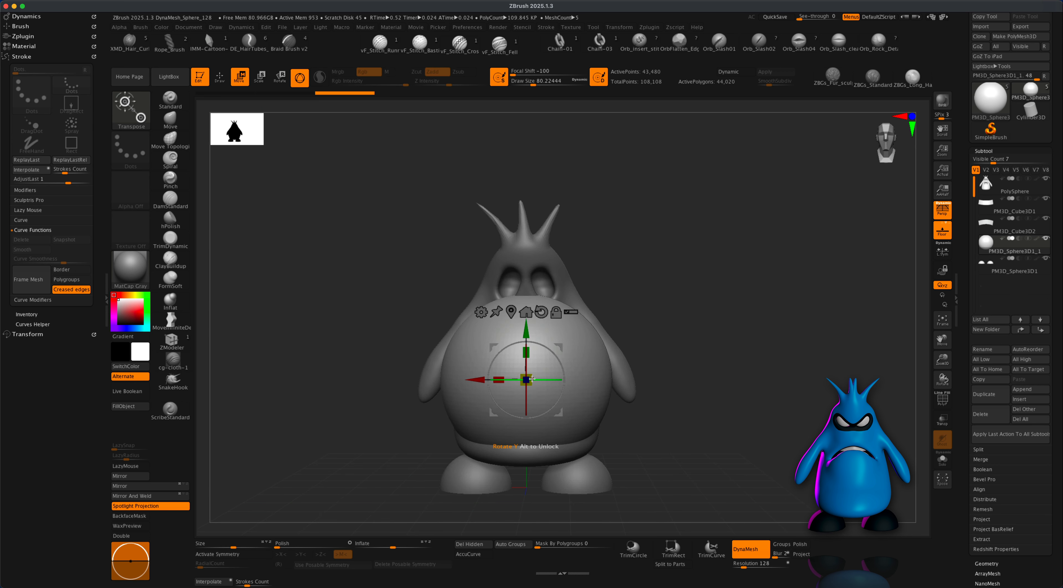
pyautogui.moveTo(532, 379); pyautogui.dragTo(494, 423)
pyautogui.press('super+z')
pyautogui.moveTo(562, 349); pyautogui.dragTo(542, 283)
pyautogui.moveTo(578, 248)
pyautogui.mouseDown()
pyautogui.moveTo(595, 268)
pyautogui.moveTo(576, 253)
pyautogui.mouseUp()
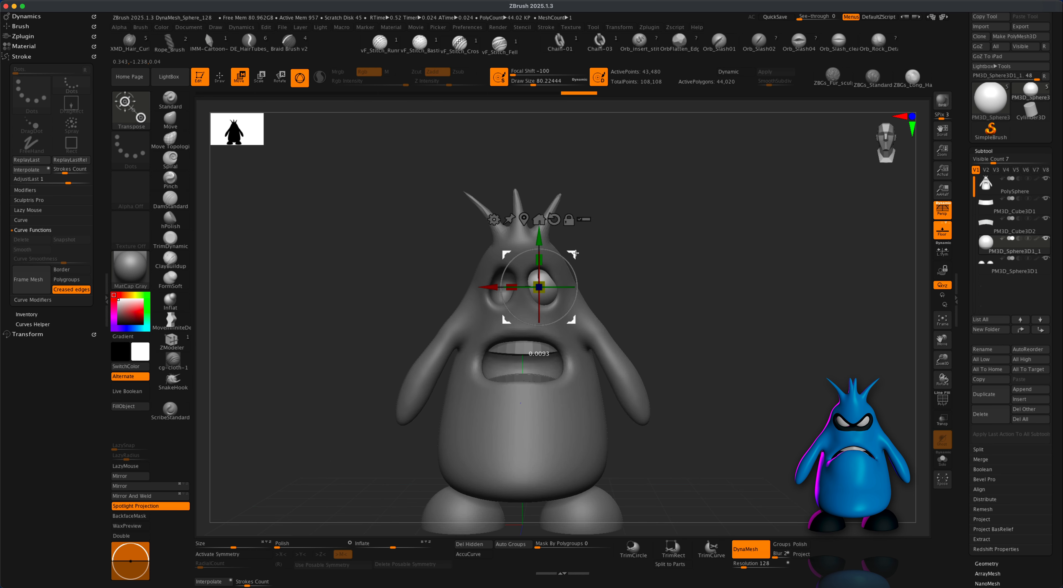
pyautogui.click(152, 489)
pyautogui.click(150, 495)
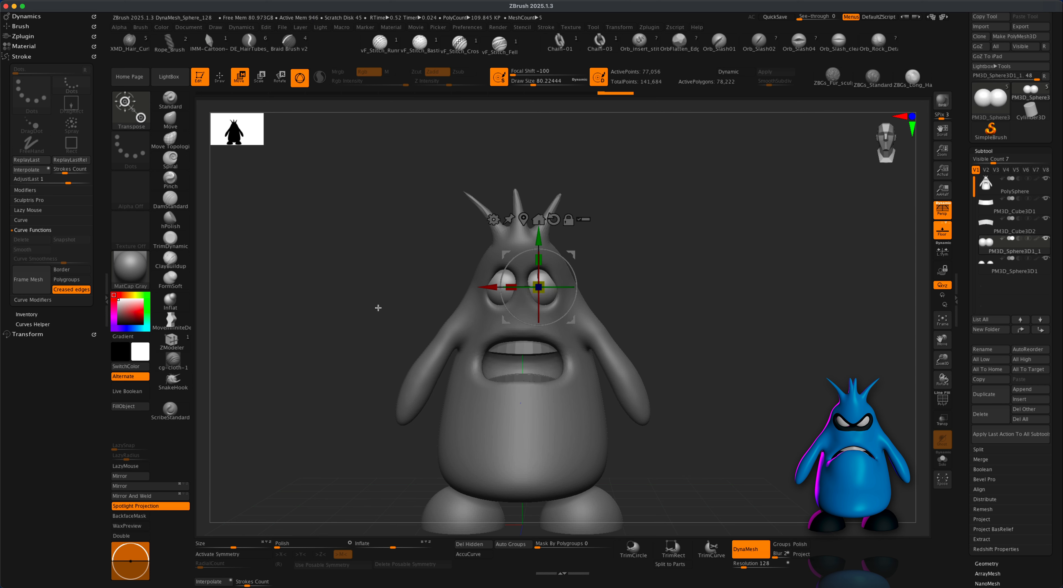
# - Select the body subtool and begin reshaping the head around the eyes with an enlarged Move brush
pyautogui.click(987, 188)
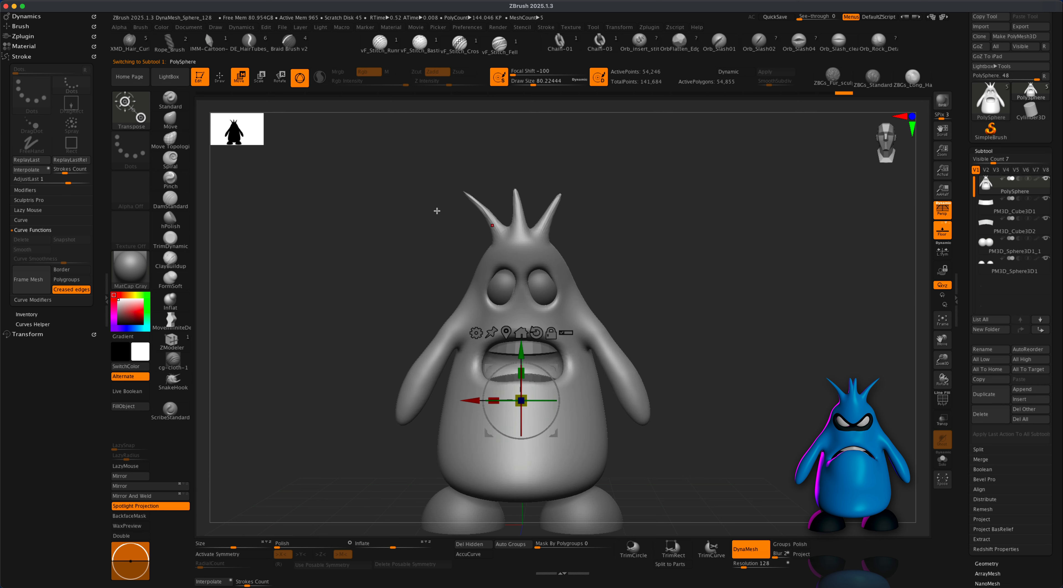
pyautogui.click(171, 122)
pyautogui.press('s')
pyautogui.moveTo(277, 195); pyautogui.dragTo(290, 197)
pyautogui.moveTo(683, 312); pyautogui.dragTo(657, 317)
pyautogui.press('s')
pyautogui.moveTo(678, 281)
pyautogui.mouseDown()
pyautogui.moveTo(705, 296)
pyautogui.moveTo(706, 316)
pyautogui.mouseUp()
pyautogui.moveTo(512, 255); pyautogui.dragTo(527, 258)
pyautogui.moveTo(641, 259)
pyautogui.mouseDown()
pyautogui.moveTo(667, 264)
pyautogui.moveTo(604, 273)
pyautogui.moveTo(633, 270)
pyautogui.mouseUp()
# - With X symmetry on, pull the brow down over the eyes into an angry frown and adjust the mouth corners
pyautogui.press('x')
pyautogui.moveTo(544, 247)
pyautogui.mouseDown()
pyautogui.moveTo(542, 260)
pyautogui.moveTo(526, 250)
pyautogui.mouseUp()
pyautogui.moveTo(636, 268); pyautogui.dragTo(651, 273)
pyautogui.moveTo(568, 360); pyautogui.dragTo(576, 371)
pyautogui.moveTo(669, 421)
pyautogui.keyDown('alt'); pyautogui.mouseDown()
pyautogui.moveTo(671, 348)
pyautogui.moveTo(674, 405)
pyautogui.moveTo(665, 405)
pyautogui.moveTo(679, 402)
pyautogui.mouseUp(); pyautogui.keyUp('alt')
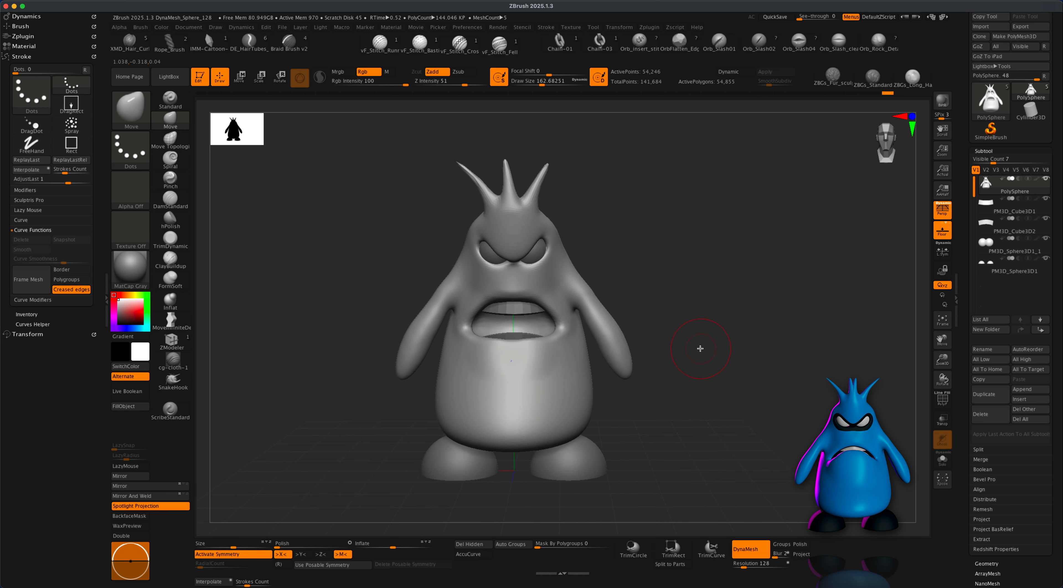
# - Examine the body's mesh density with its wireframe displayed temporarily
pyautogui.keyDown('alt'); pyautogui.moveTo(701, 349); pyautogui.dragTo(712, 358); pyautogui.keyUp('alt')
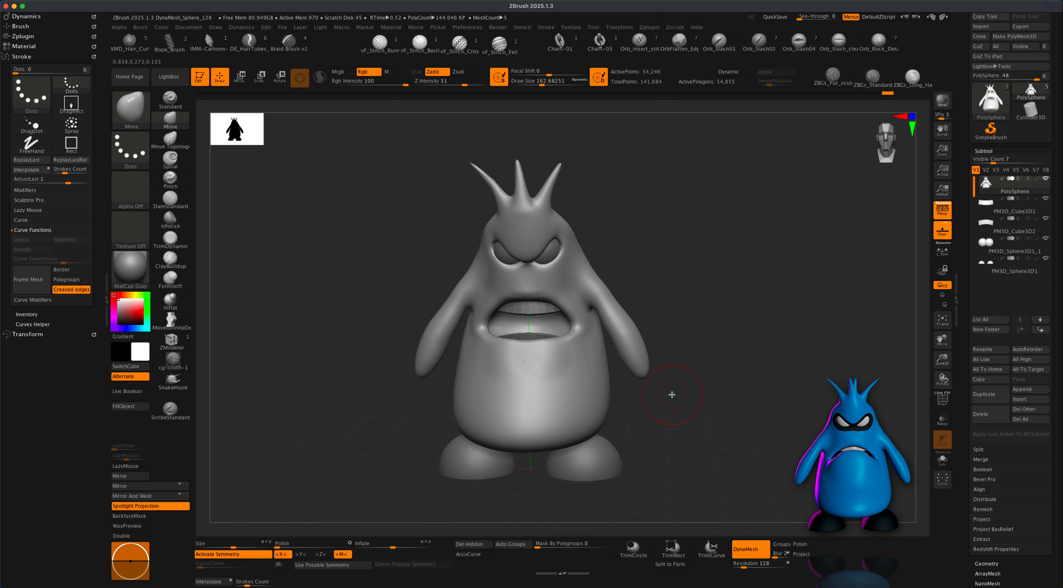
pyautogui.keyDown('alt'); pyautogui.moveTo(672, 395); pyautogui.dragTo(703, 399); pyautogui.keyUp('alt')
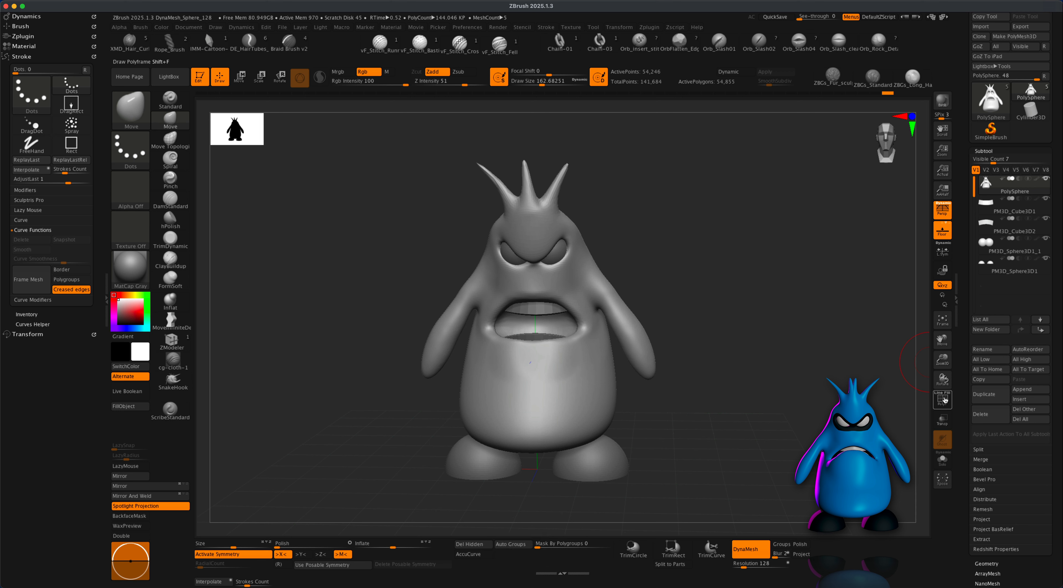
pyautogui.click(942, 399)
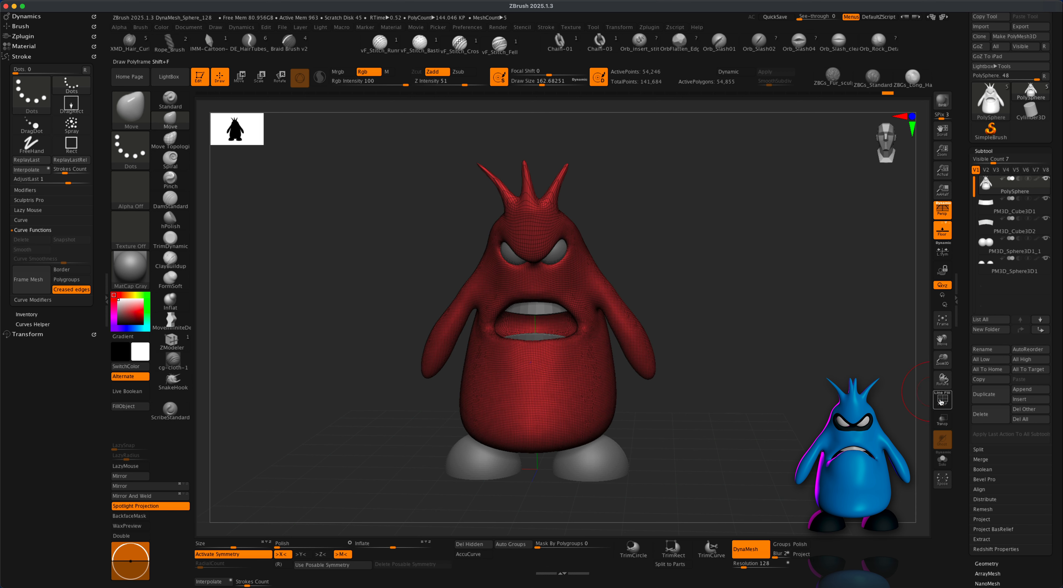
pyautogui.click(942, 399)
pyautogui.keyDown('alt'); pyautogui.moveTo(721, 340); pyautogui.dragTo(724, 341); pyautogui.keyUp('alt')
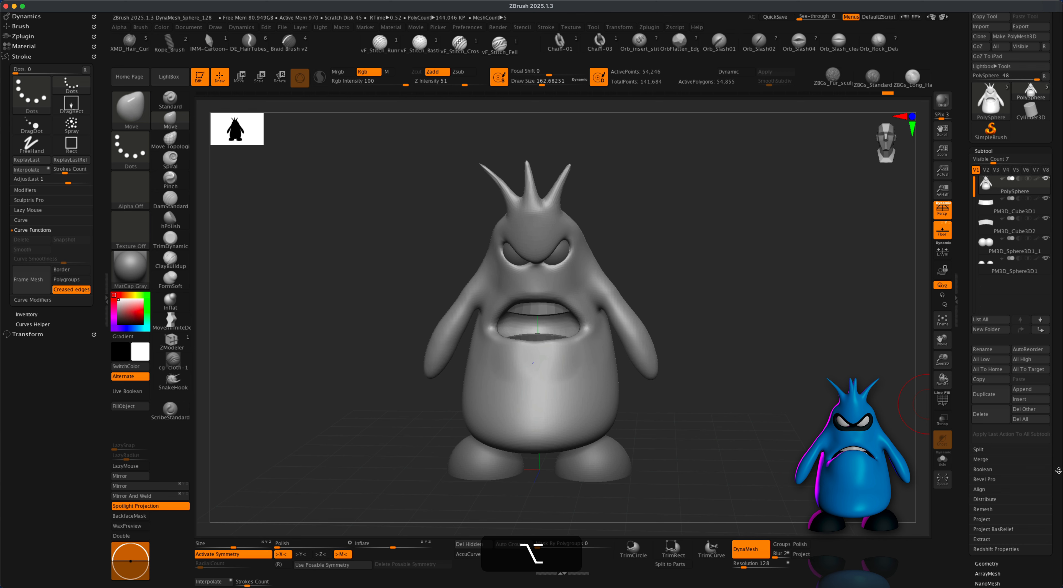
# - Set the ZRemesher target polygons count to 1 for the body
pyautogui.moveTo(1056, 470); pyautogui.dragTo(1059, 303)
pyautogui.click(985, 396)
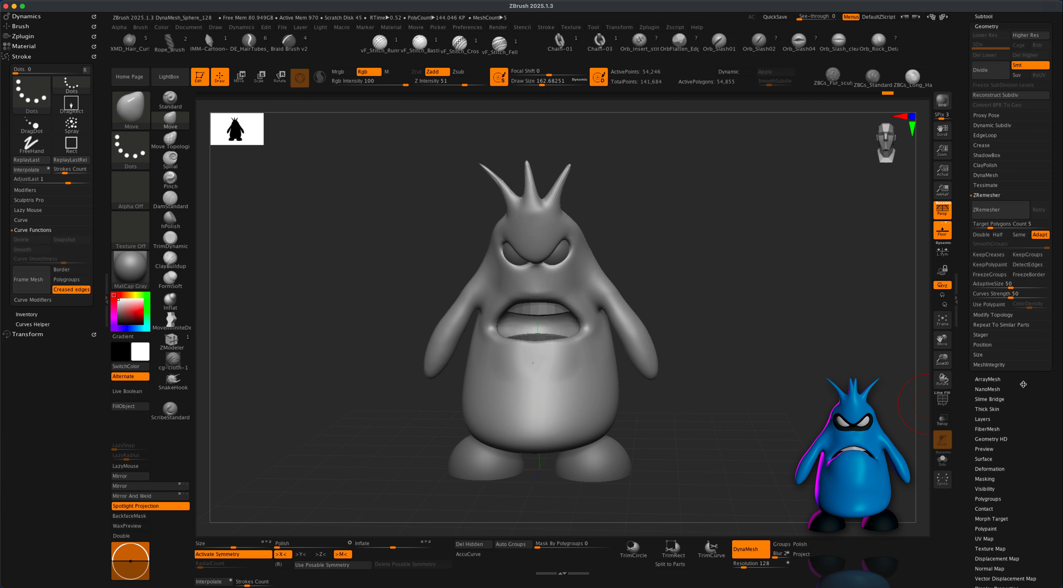
pyautogui.moveTo(1028, 393); pyautogui.dragTo(1029, 410)
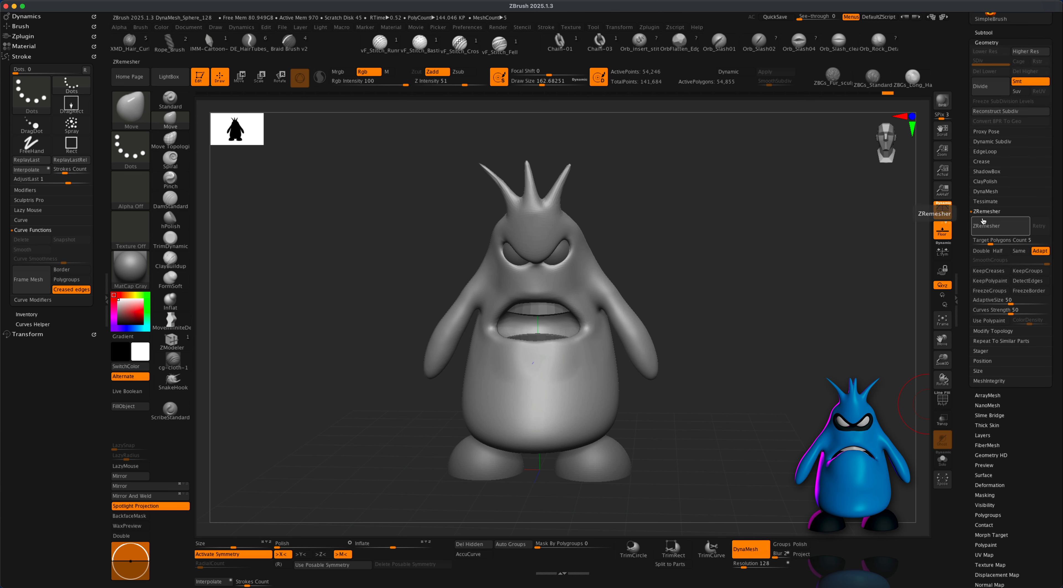
pyautogui.click(991, 239)
pyautogui.write('1')
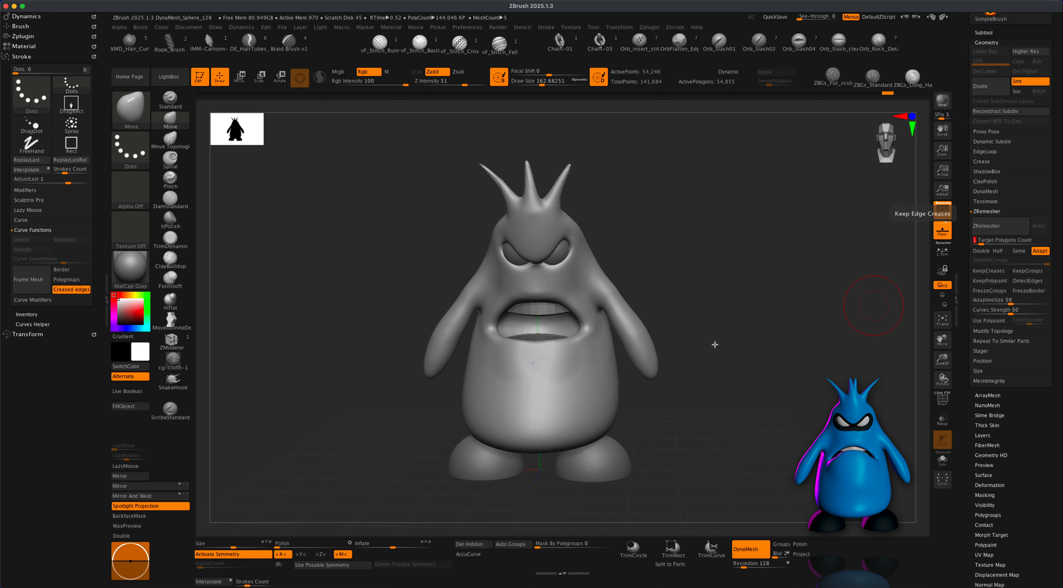
# - Try remeshing the body with ZRemesher without symmetry, checking the polygon flow around the eyes, mouth and arms
pyautogui.click(235, 555)
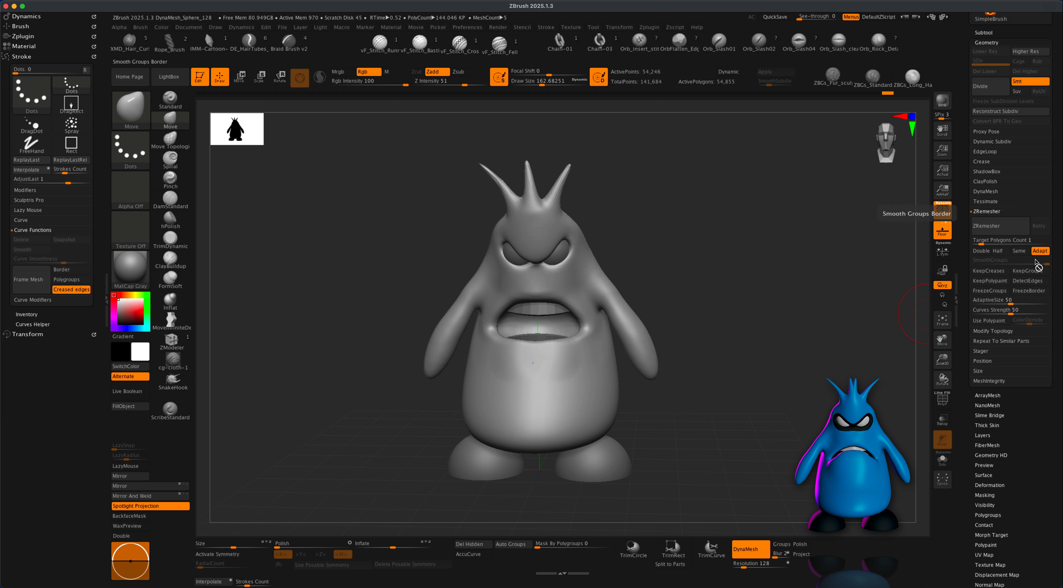
pyautogui.click(996, 230)
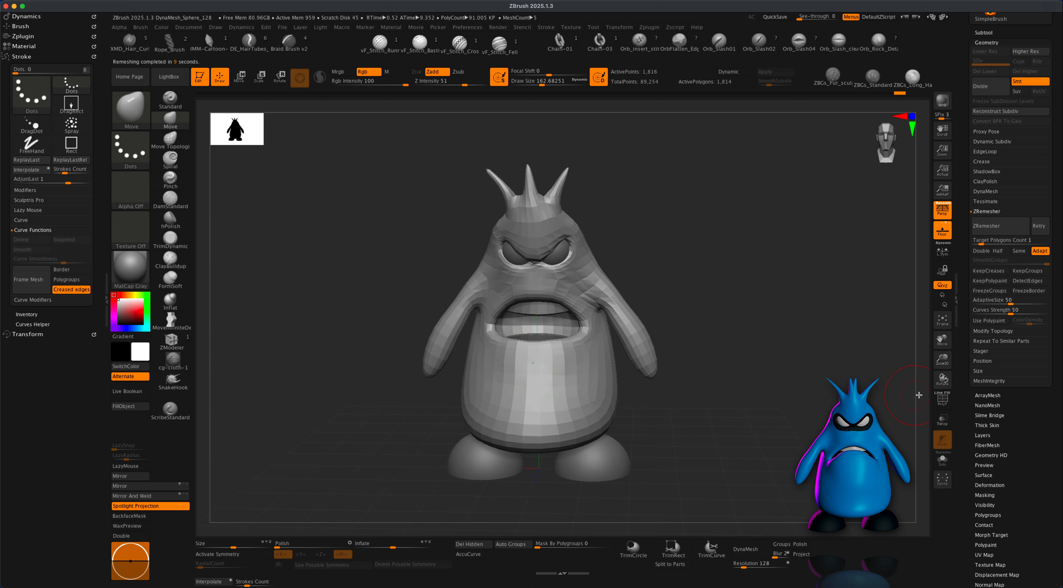
pyautogui.click(943, 399)
pyautogui.keyDown('alt'); pyautogui.moveTo(797, 402); pyautogui.dragTo(801, 425); pyautogui.keyUp('alt')
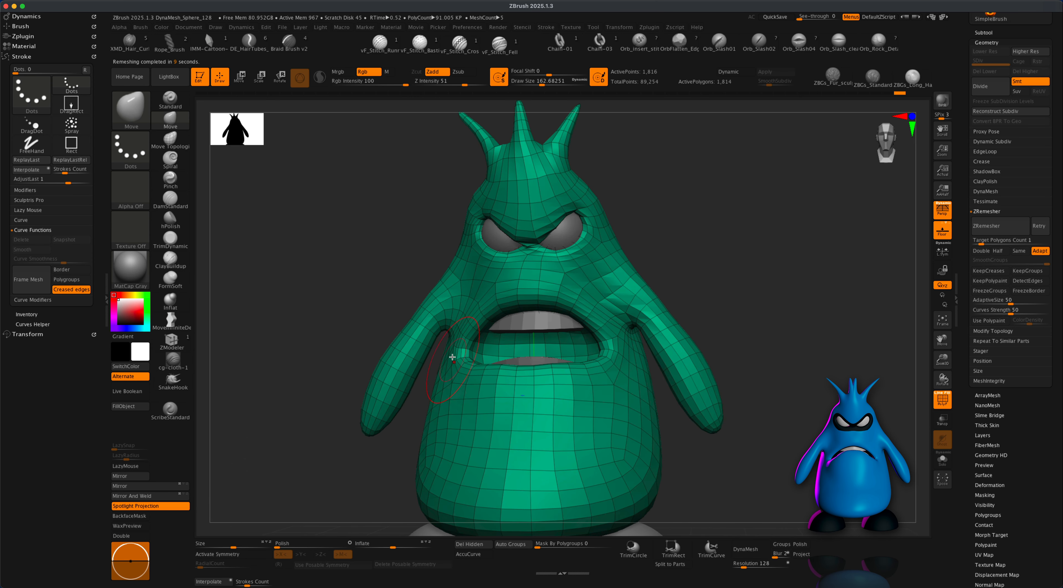
pyautogui.moveTo(754, 338)
pyautogui.mouseDown()
pyautogui.moveTo(745, 346)
pyautogui.moveTo(767, 351)
pyautogui.moveTo(747, 360)
pyautogui.moveTo(625, 267)
pyautogui.mouseUp()
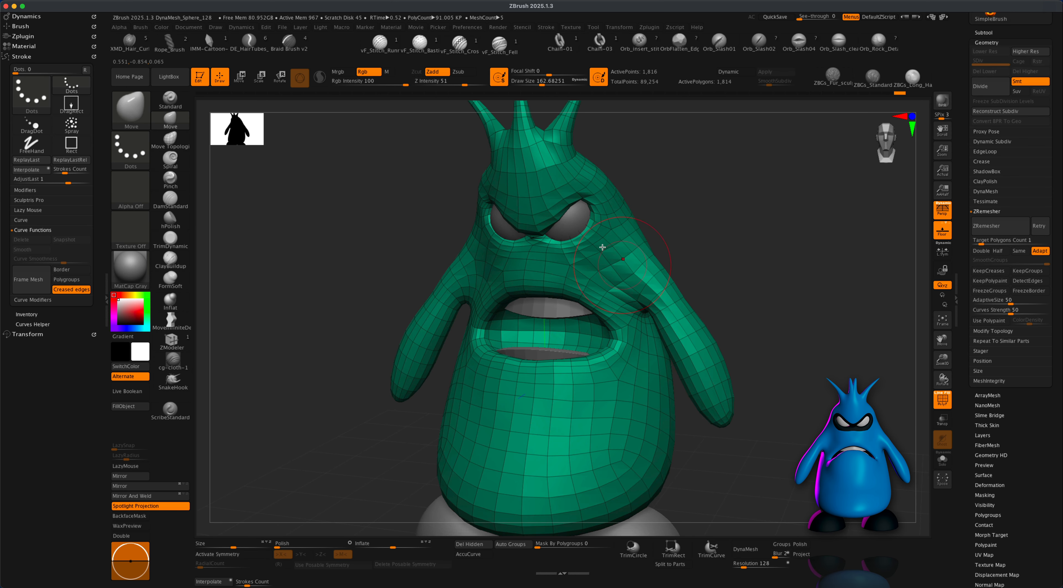
pyautogui.moveTo(720, 244); pyautogui.dragTo(727, 232)
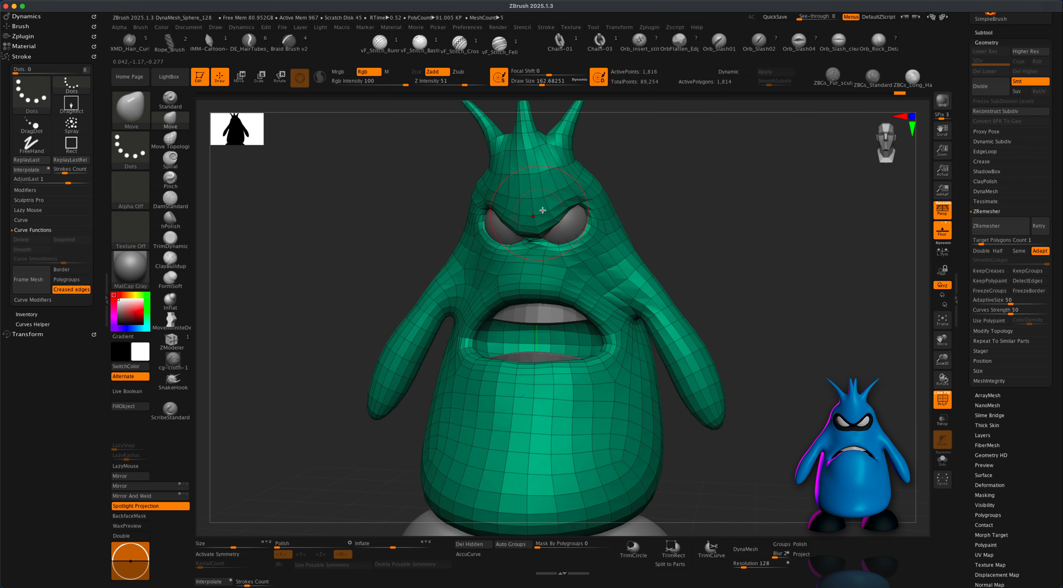
pyautogui.keyDown('alt'); pyautogui.moveTo(757, 231); pyautogui.dragTo(733, 254); pyautogui.keyUp('alt')
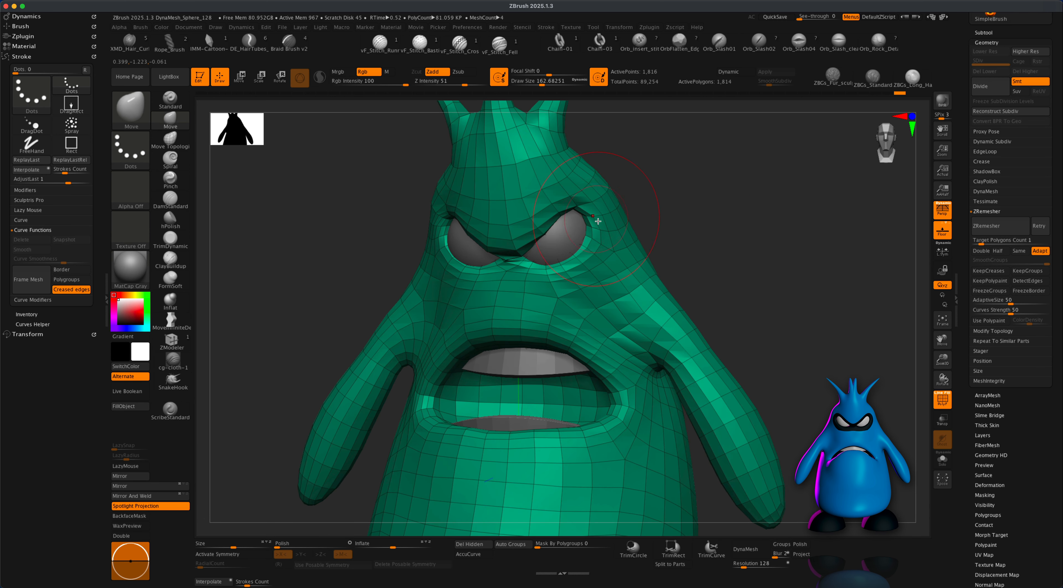
pyautogui.moveTo(738, 236)
pyautogui.mouseDown()
pyautogui.moveTo(753, 202)
pyautogui.moveTo(738, 199)
pyautogui.moveTo(750, 234)
pyautogui.moveTo(731, 238)
pyautogui.mouseUp()
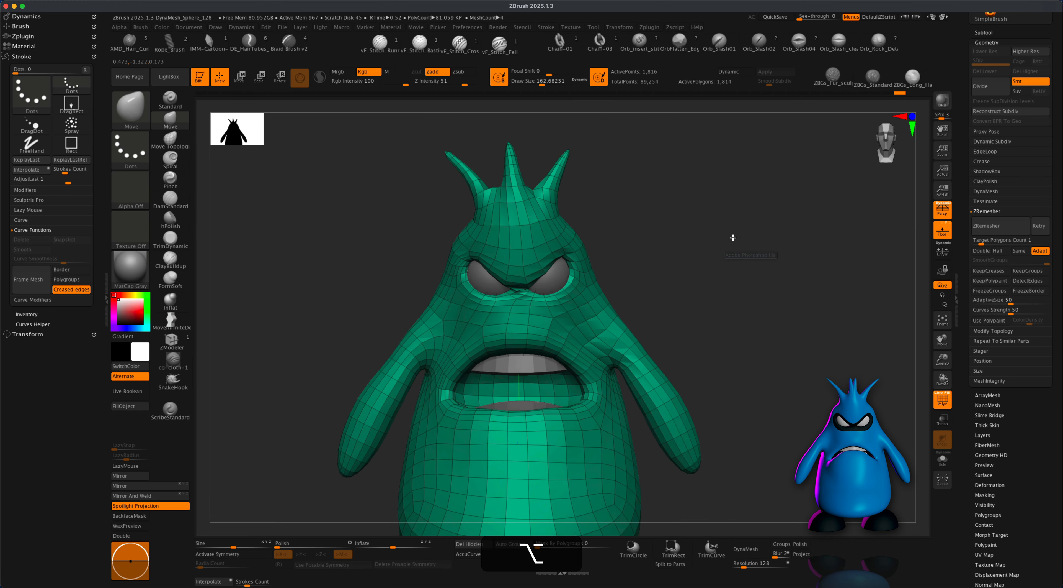
pyautogui.moveTo(752, 312)
pyautogui.keyDown('alt'); pyautogui.mouseDown()
pyautogui.moveTo(771, 324)
pyautogui.moveTo(744, 282)
pyautogui.moveTo(759, 328)
pyautogui.moveTo(792, 251)
pyautogui.moveTo(791, 313)
pyautogui.moveTo(762, 291)
pyautogui.mouseUp(); pyautogui.keyUp('alt')
pyautogui.press('super+z')
# - Isolate the body and, with X symmetry on, create separate polygroups from masks painted around the eyes and around the mouth
pyautogui.press('s')
pyautogui.keyDown('alt'); pyautogui.moveTo(719, 307); pyautogui.dragTo(718, 312); pyautogui.keyUp('alt')
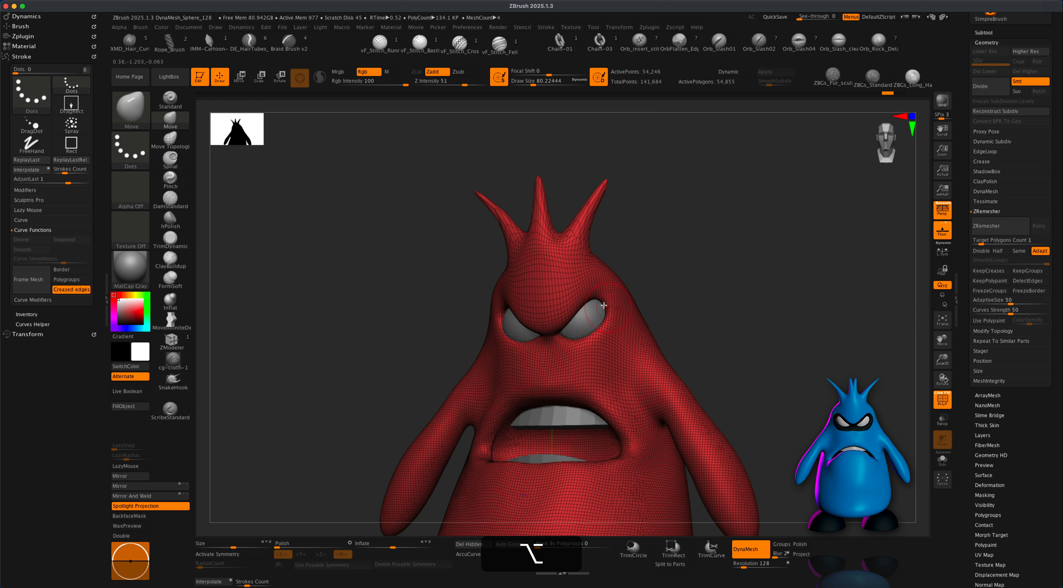
pyautogui.click(945, 460)
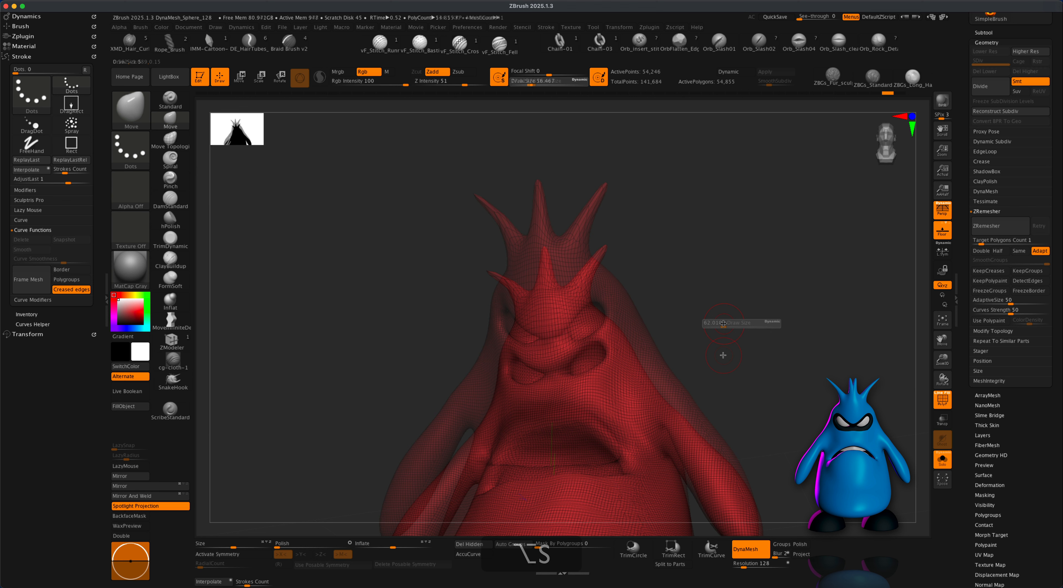
pyautogui.press('x')
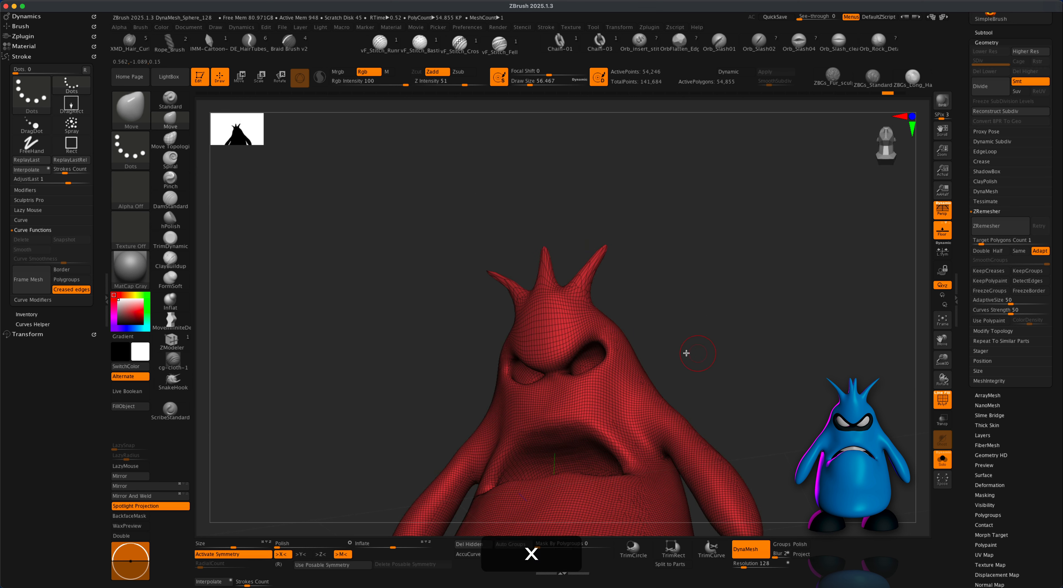
pyautogui.moveTo(560, 366)
pyautogui.keyDown('super'); pyautogui.mouseDown()
pyautogui.moveTo(584, 340)
pyautogui.moveTo(603, 346)
pyautogui.moveTo(602, 372)
pyautogui.moveTo(581, 378)
pyautogui.mouseUp(); pyautogui.keyUp('super')
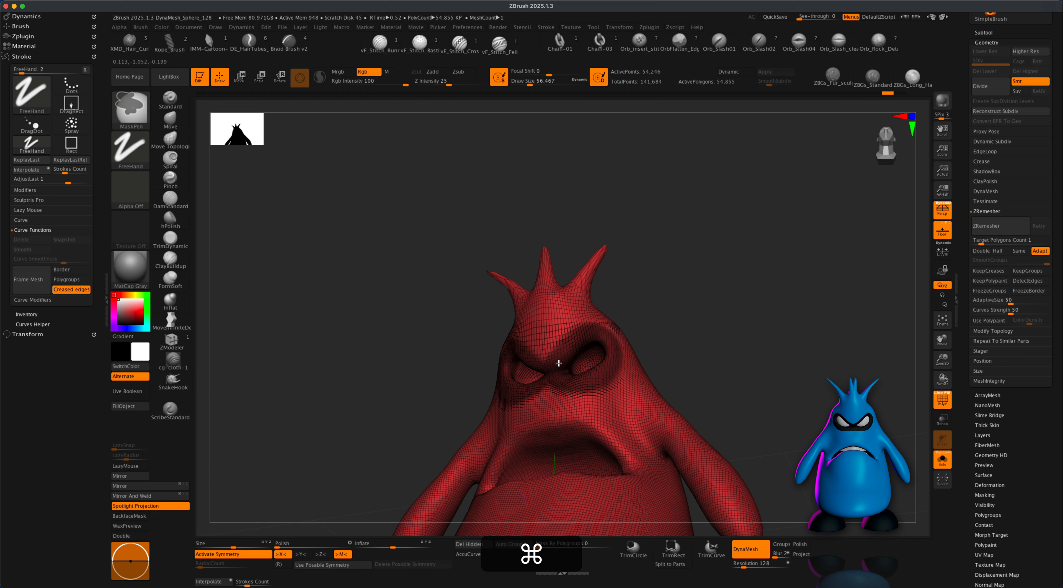
pyautogui.moveTo(681, 330)
pyautogui.mouseDown()
pyautogui.moveTo(717, 366)
pyautogui.moveTo(736, 325)
pyautogui.moveTo(744, 333)
pyautogui.moveTo(730, 335)
pyautogui.mouseUp()
pyautogui.hotkey('ctrl', 'w')
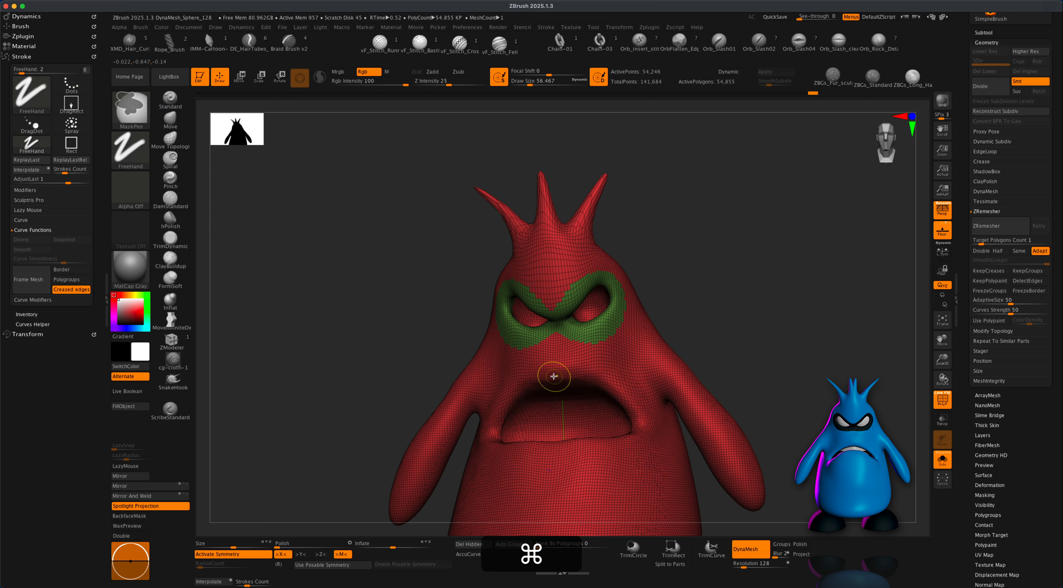
pyautogui.moveTo(556, 376)
pyautogui.keyDown('super'); pyautogui.mouseDown()
pyautogui.moveTo(586, 375)
pyautogui.moveTo(617, 391)
pyautogui.moveTo(625, 437)
pyautogui.moveTo(554, 445)
pyautogui.mouseUp(); pyautogui.keyUp('super')
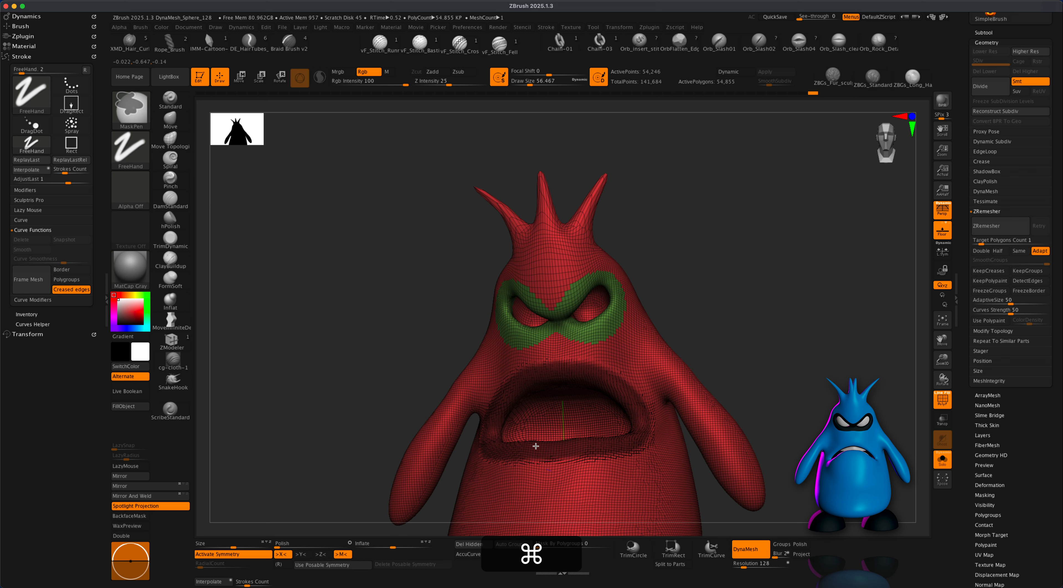
pyautogui.hotkey('ctrl', 'w')
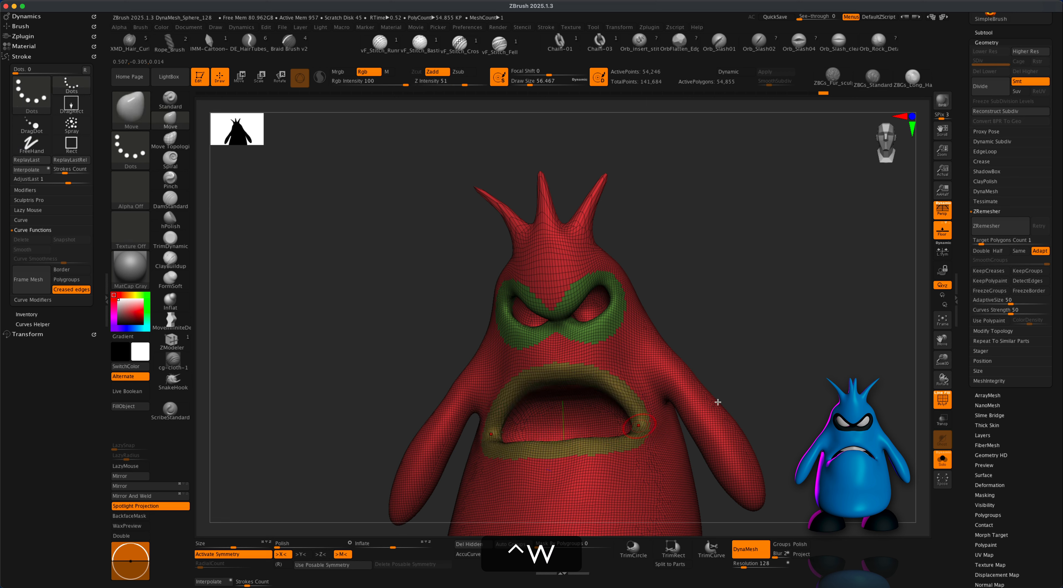
# - Mask a band around both shoulders where the arms join the body and turn it into a polygroup
pyautogui.moveTo(779, 364); pyautogui.dragTo(622, 335)
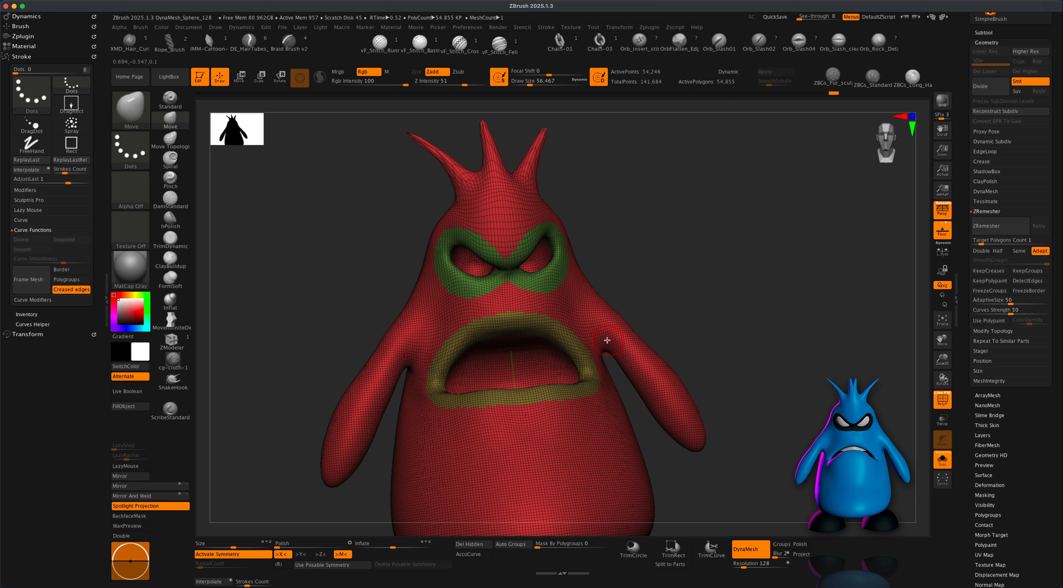
pyautogui.moveTo(671, 310); pyautogui.dragTo(854, 321)
pyautogui.keyDown('super'); pyautogui.moveTo(622, 326); pyautogui.dragTo(616, 335); pyautogui.keyUp('super')
pyautogui.moveTo(797, 332)
pyautogui.mouseDown()
pyautogui.moveTo(599, 334)
pyautogui.moveTo(565, 348)
pyautogui.moveTo(625, 325)
pyautogui.mouseUp()
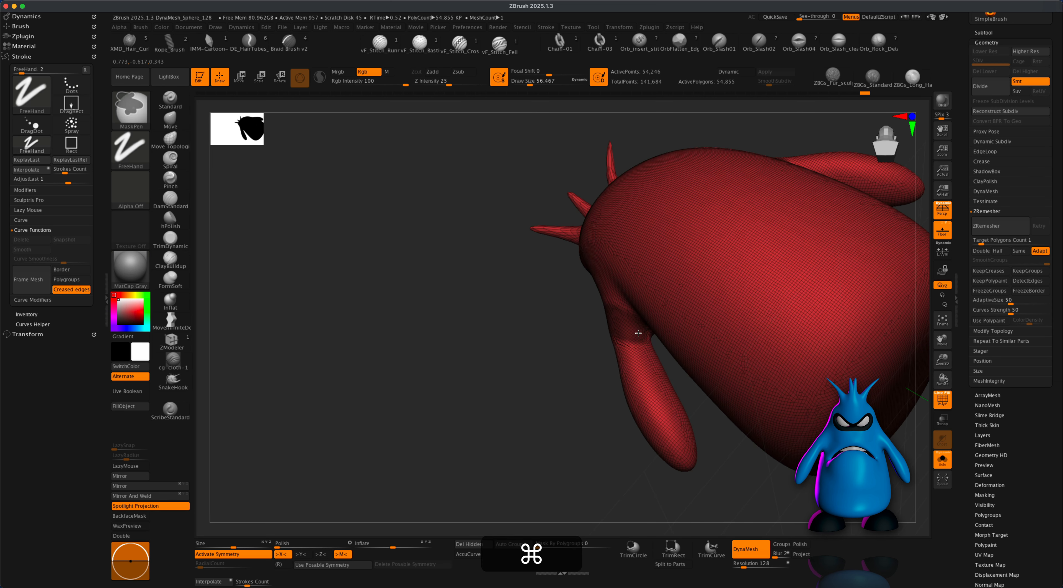
pyautogui.moveTo(554, 363)
pyautogui.mouseDown()
pyautogui.moveTo(507, 308)
pyautogui.moveTo(641, 371)
pyautogui.moveTo(681, 373)
pyautogui.moveTo(658, 318)
pyautogui.moveTo(462, 266)
pyautogui.moveTo(294, 368)
pyautogui.moveTo(323, 266)
pyautogui.moveTo(314, 259)
pyautogui.moveTo(321, 269)
pyautogui.mouseUp()
pyautogui.press('super')
pyautogui.press('ctrl')
pyautogui.hotkey('ctrl', 'w')
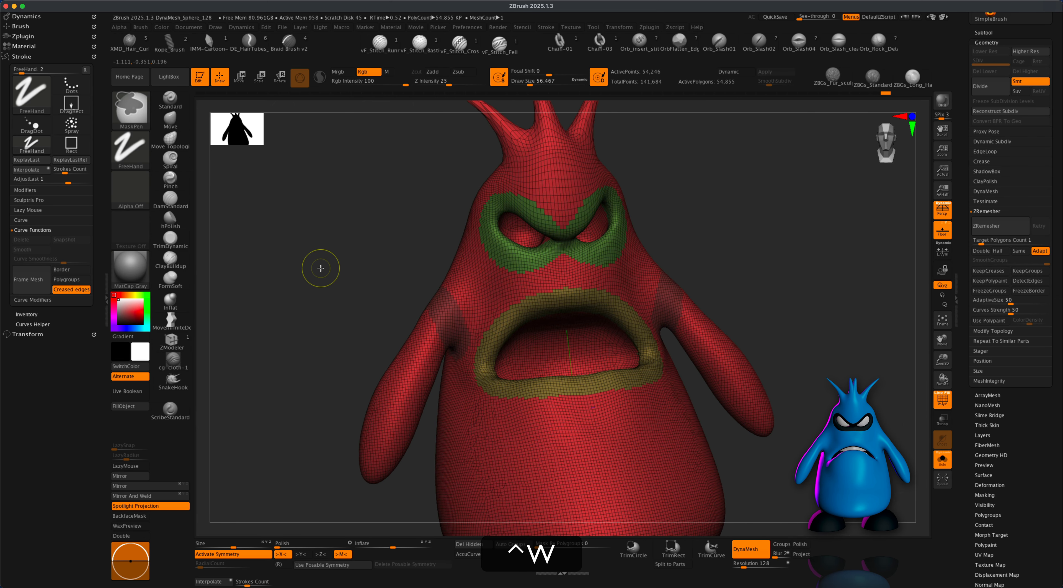
# - Try remeshing the polygrouped body with ZRemesher while X symmetry is on
pyautogui.keyDown('alt'); pyautogui.moveTo(911, 363); pyautogui.dragTo(786, 394); pyautogui.keyUp('alt')
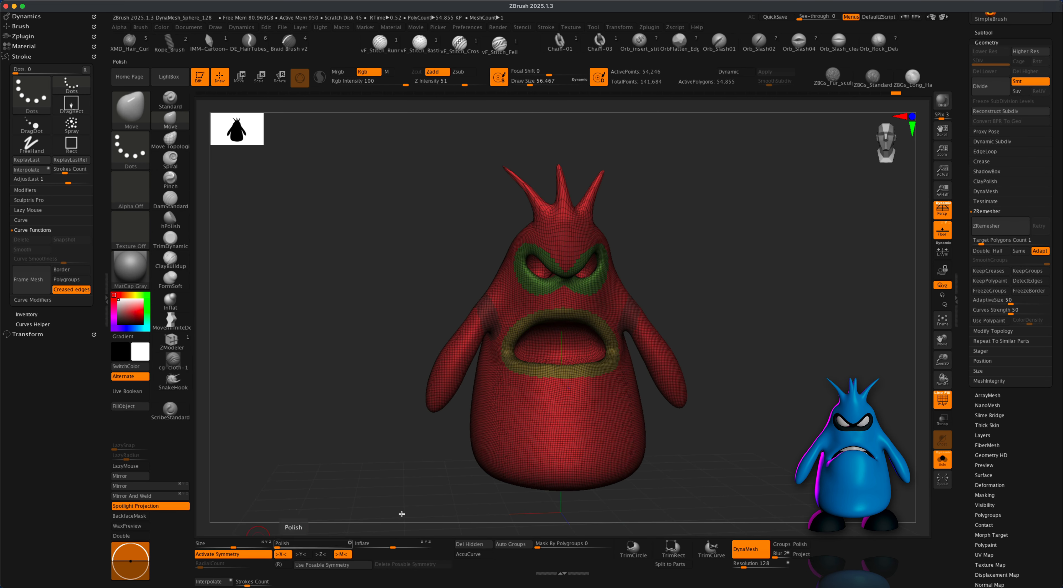
pyautogui.keyDown('alt'); pyautogui.moveTo(736, 294); pyautogui.dragTo(728, 311); pyautogui.keyUp('alt')
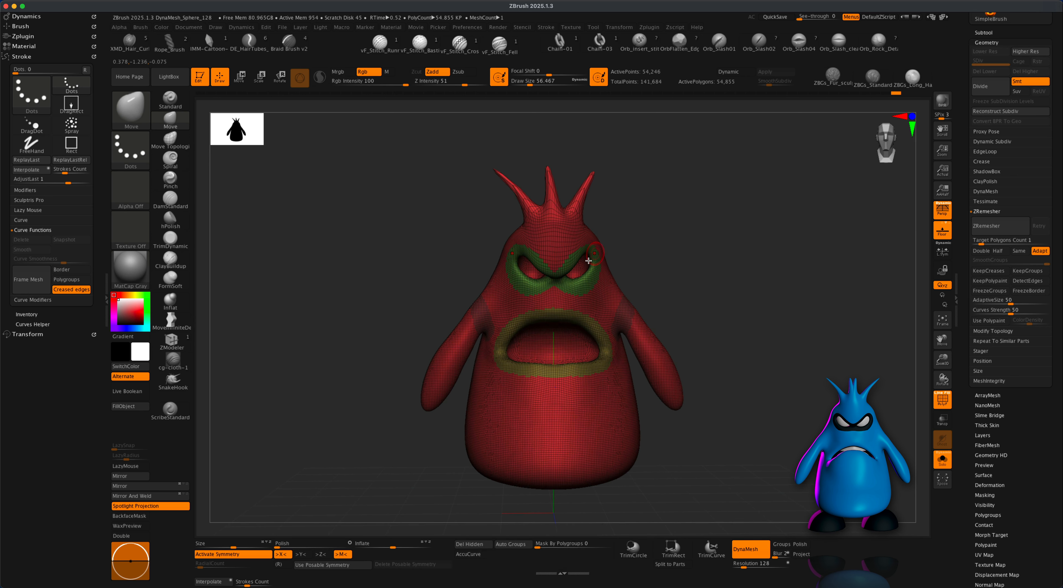
pyautogui.keyDown('alt'); pyautogui.moveTo(692, 277); pyautogui.dragTo(698, 278); pyautogui.keyUp('alt')
pyautogui.moveTo(694, 243); pyautogui.dragTo(692, 250)
pyautogui.press('super+z')
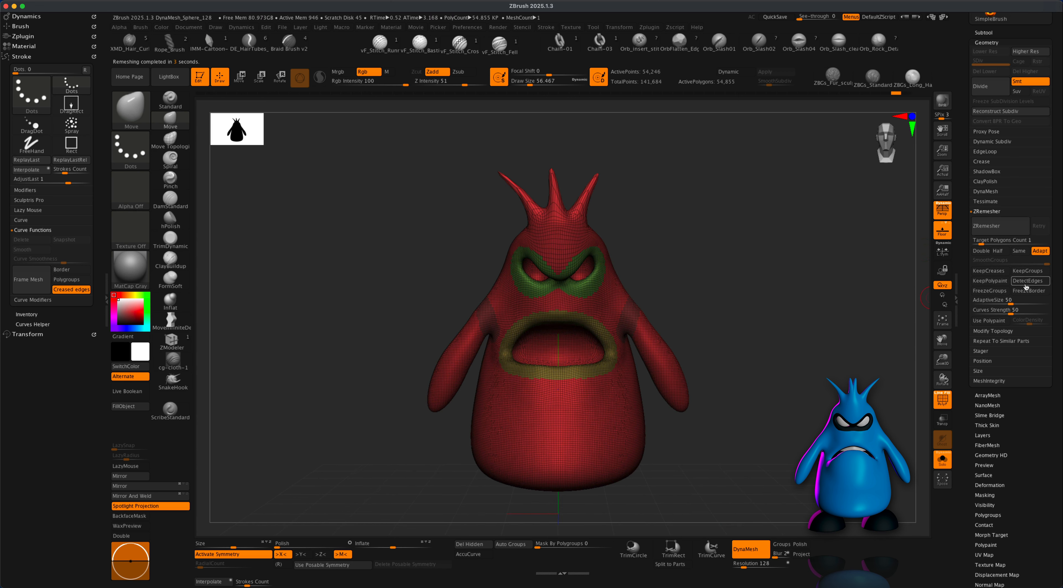
# - Remesh the body with ZRemesher, keeping its polygroups and X symmetry
pyautogui.click(1029, 270)
pyautogui.click(1001, 225)
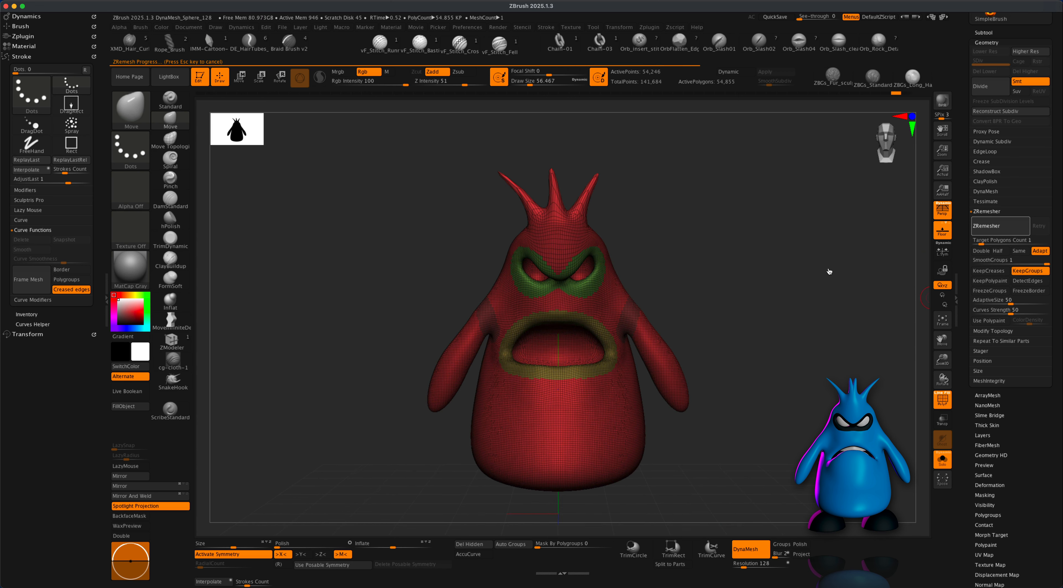
pyautogui.keyDown('alt'); pyautogui.moveTo(795, 316); pyautogui.dragTo(503, 270); pyautogui.keyUp('alt')
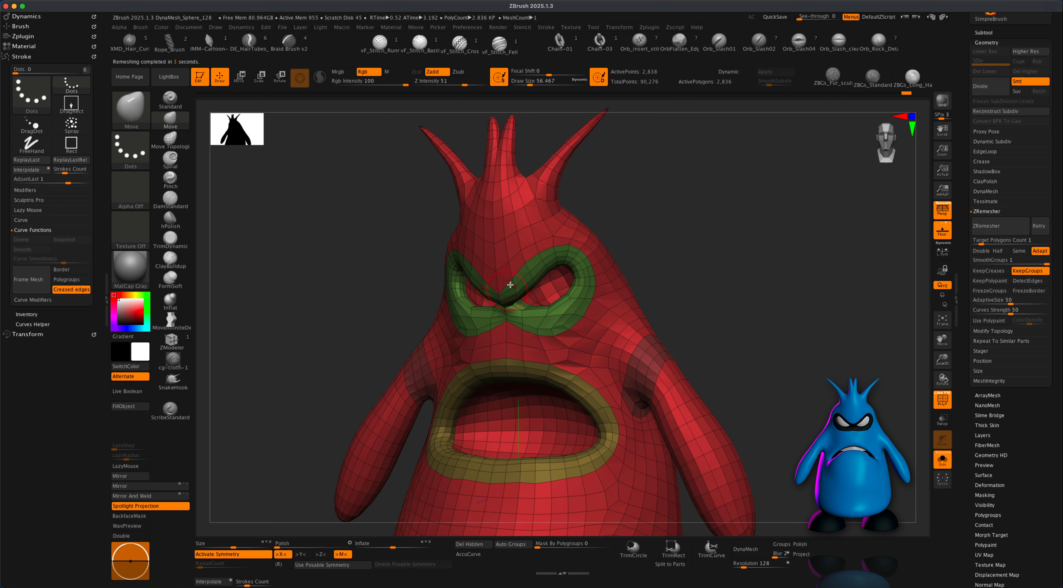
# - Examine the remeshed body's polygon flow around the eyes, mouth, shoulders and arms from several angles
pyautogui.moveTo(718, 308)
pyautogui.mouseDown()
pyautogui.moveTo(736, 285)
pyautogui.moveTo(603, 369)
pyautogui.mouseUp()
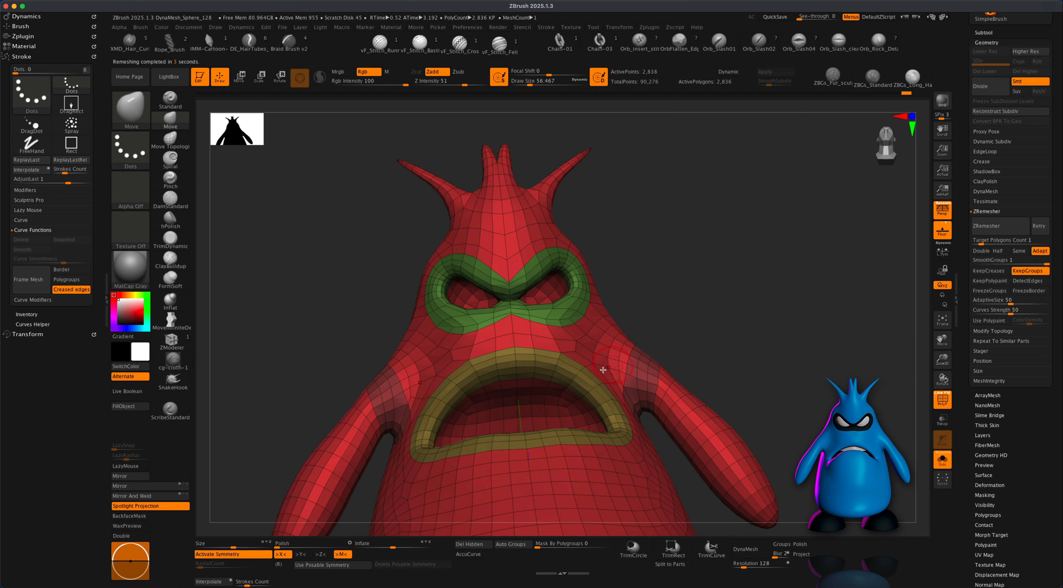
pyautogui.moveTo(730, 380); pyautogui.dragTo(619, 406)
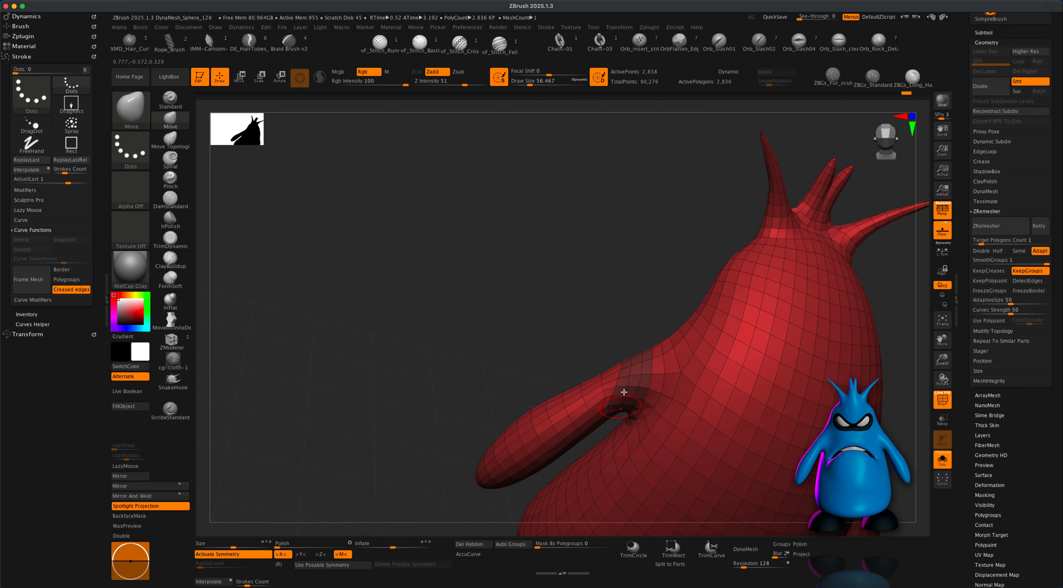
pyautogui.moveTo(604, 363); pyautogui.dragTo(665, 354)
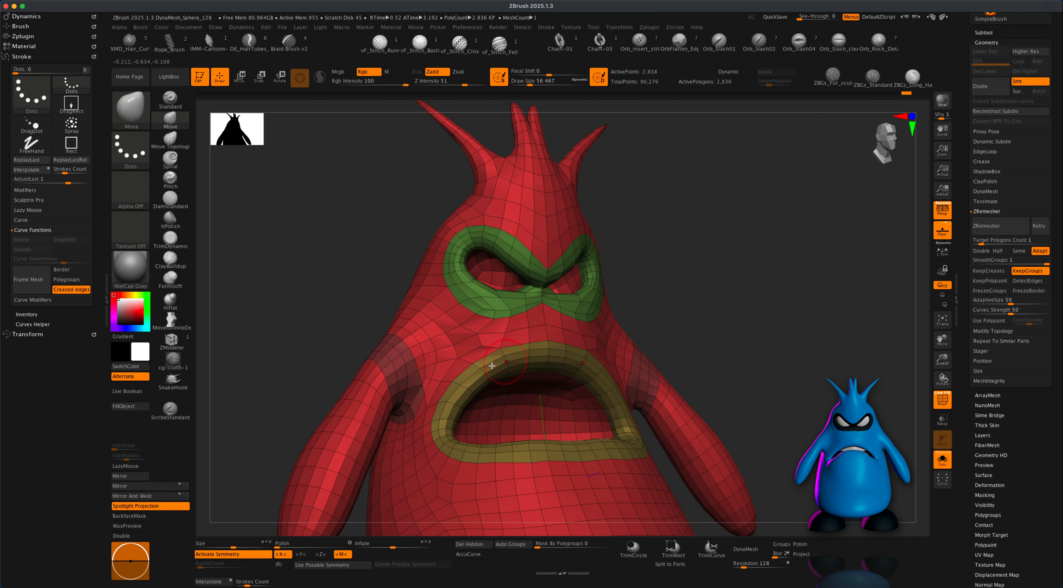
pyautogui.moveTo(741, 305)
pyautogui.mouseDown()
pyautogui.moveTo(732, 316)
pyautogui.moveTo(717, 279)
pyautogui.moveTo(710, 304)
pyautogui.mouseUp()
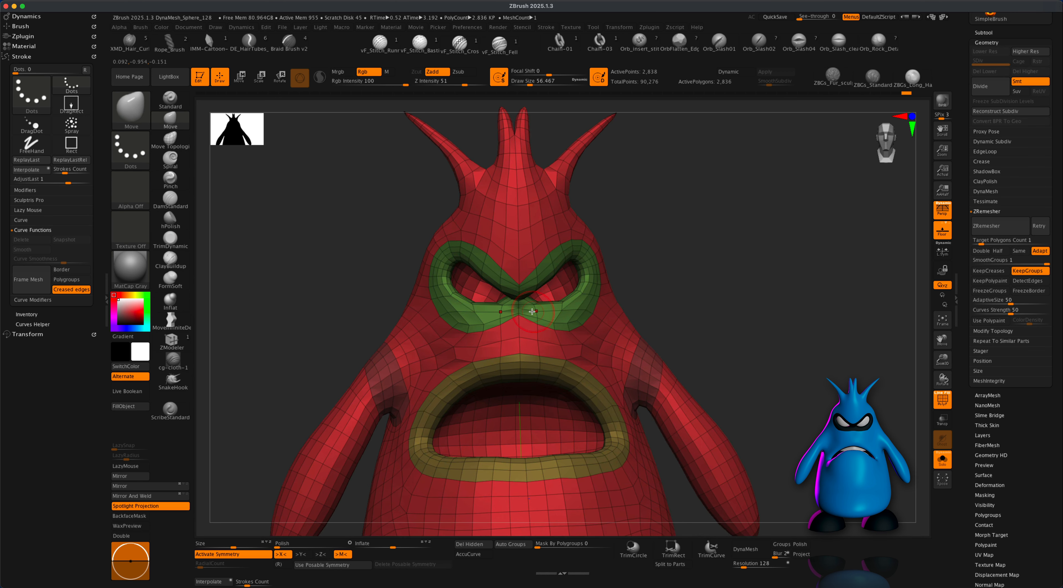
pyautogui.press('shift')
pyautogui.keyDown('alt'); pyautogui.moveTo(645, 250); pyautogui.dragTo(497, 218); pyautogui.keyUp('alt')
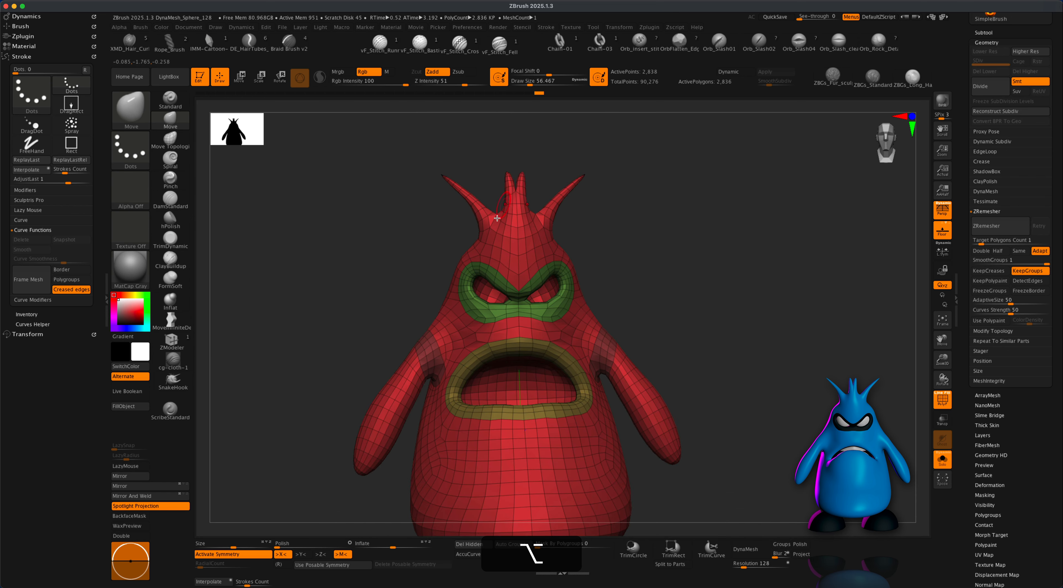
pyautogui.keyDown('alt'); pyautogui.moveTo(689, 299); pyautogui.dragTo(770, 356); pyautogui.keyUp('alt')
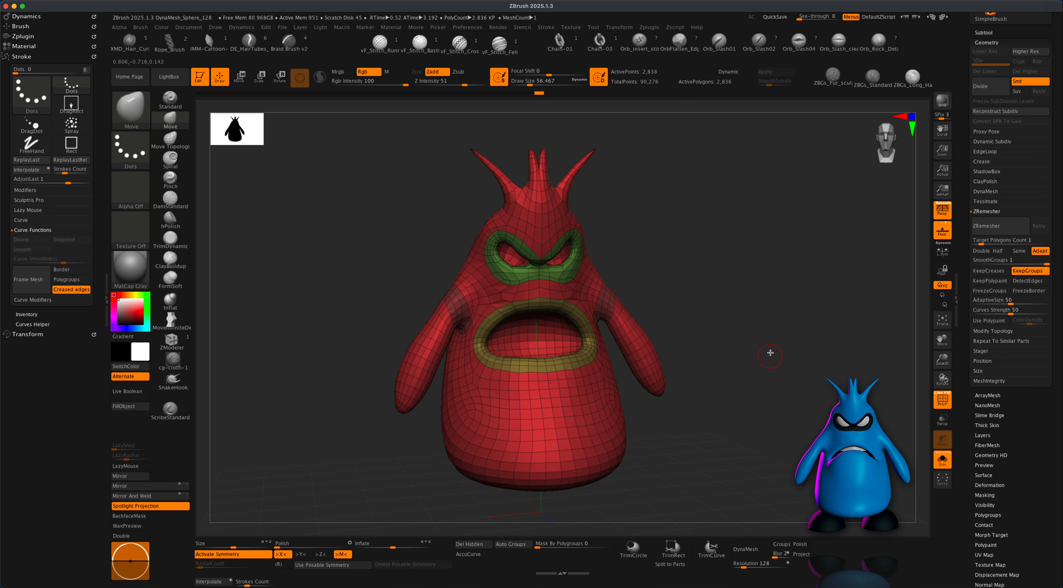
# - Select the upper curved strip PM3D_Cube3D1 and set its ZRemesher target polygon count to 0.5
pyautogui.scroll(5, 1049, 219)
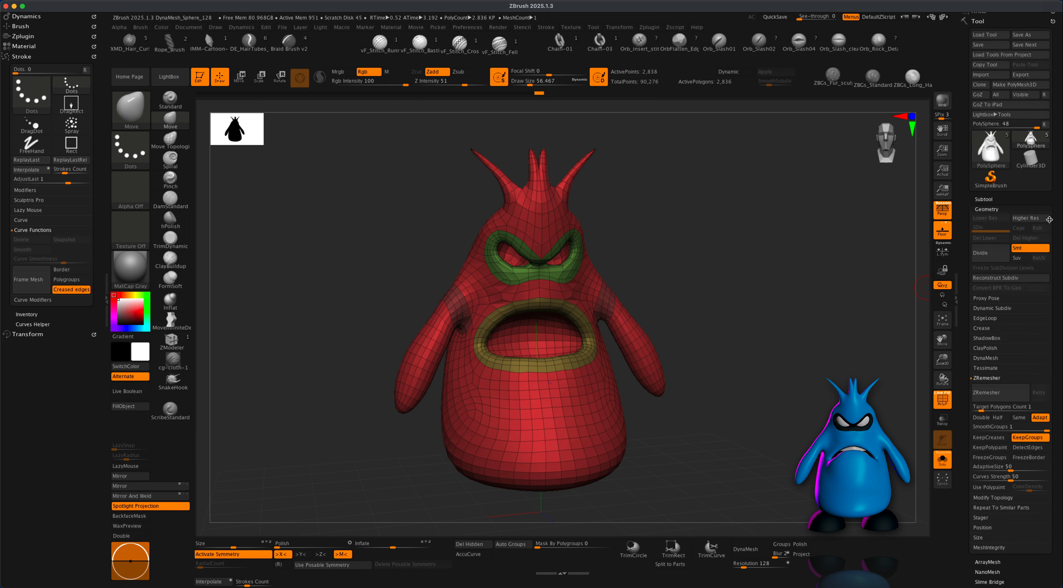
pyautogui.click(989, 200)
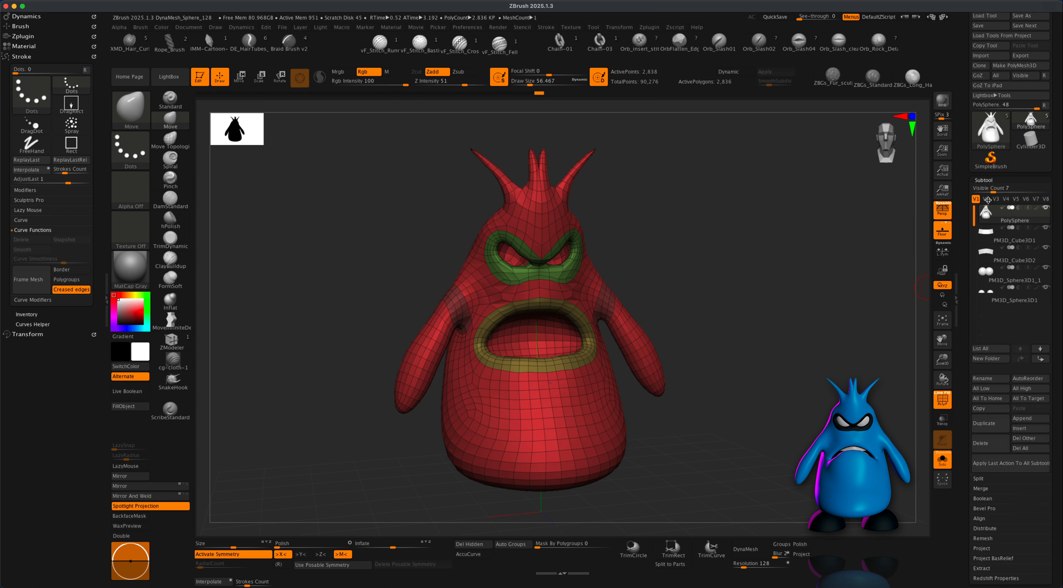
pyautogui.click(986, 234)
pyautogui.keyDown('alt'); pyautogui.moveTo(795, 330); pyautogui.dragTo(740, 396); pyautogui.keyUp('alt')
pyautogui.scroll(-5, 984, 378)
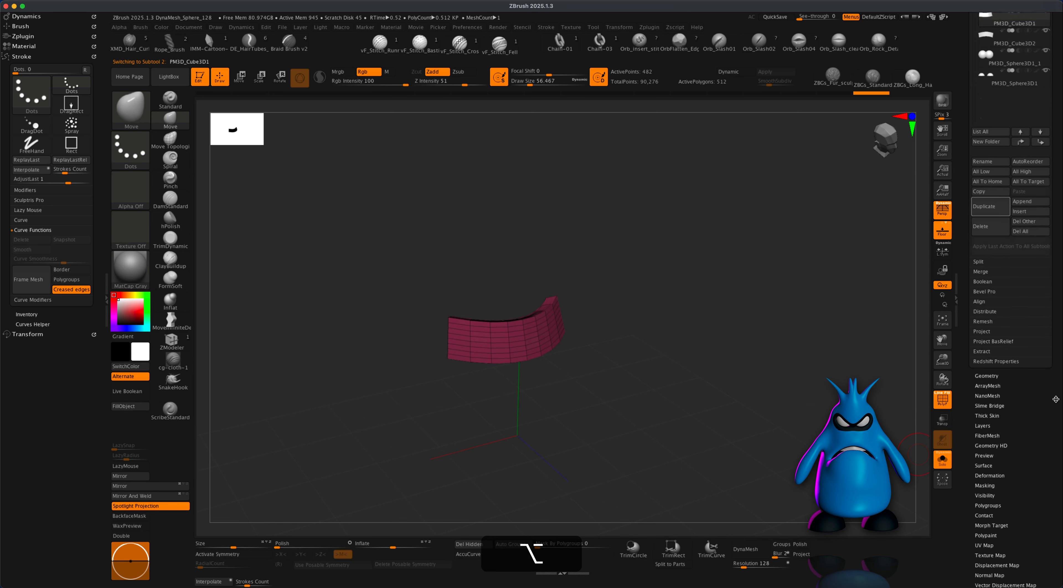
pyautogui.click(986, 356)
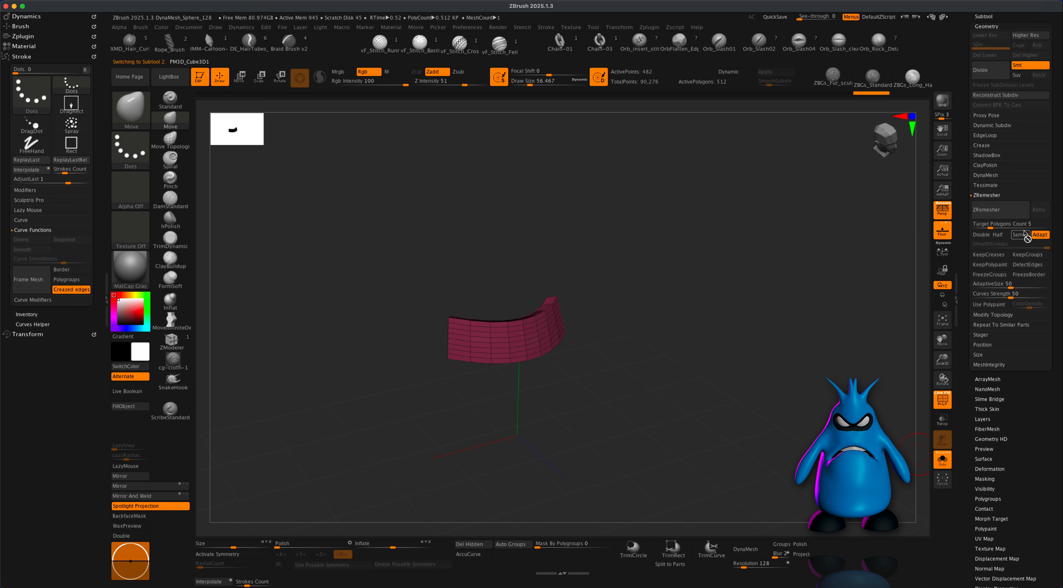
pyautogui.click(1001, 223)
pyautogui.write('.')
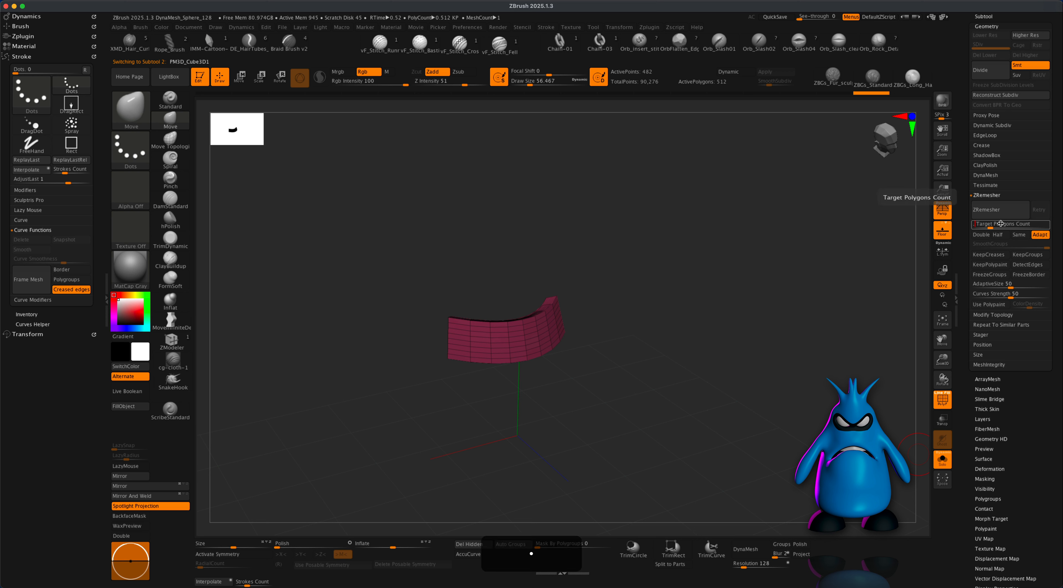
pyautogui.write('5')
pyautogui.press('Return')
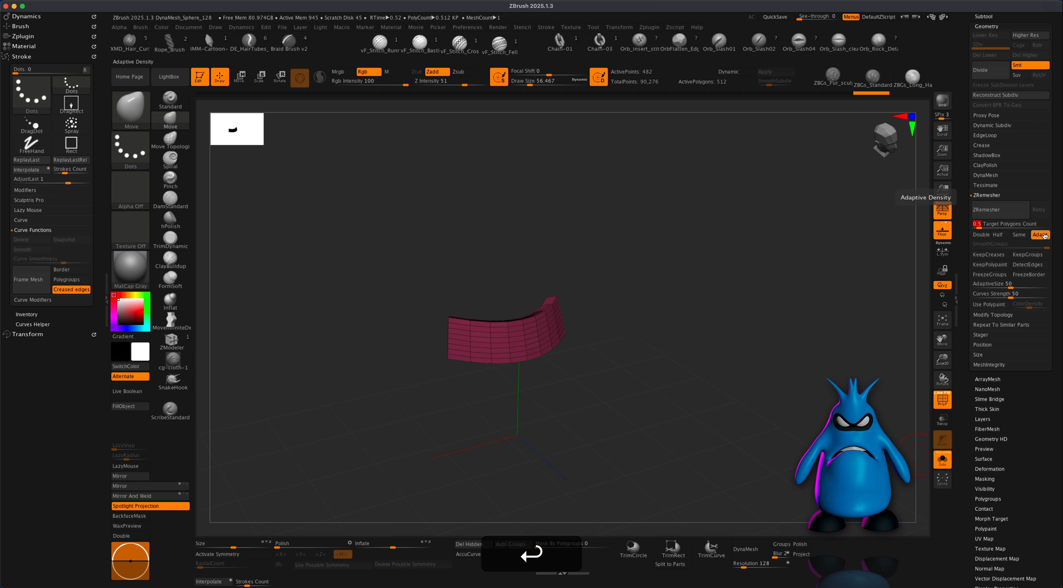
# - Remesh the upper curved strip with adaptive density off, hard-edge detection on and X symmetry enabled
pyautogui.click(1042, 234)
pyautogui.click(1029, 266)
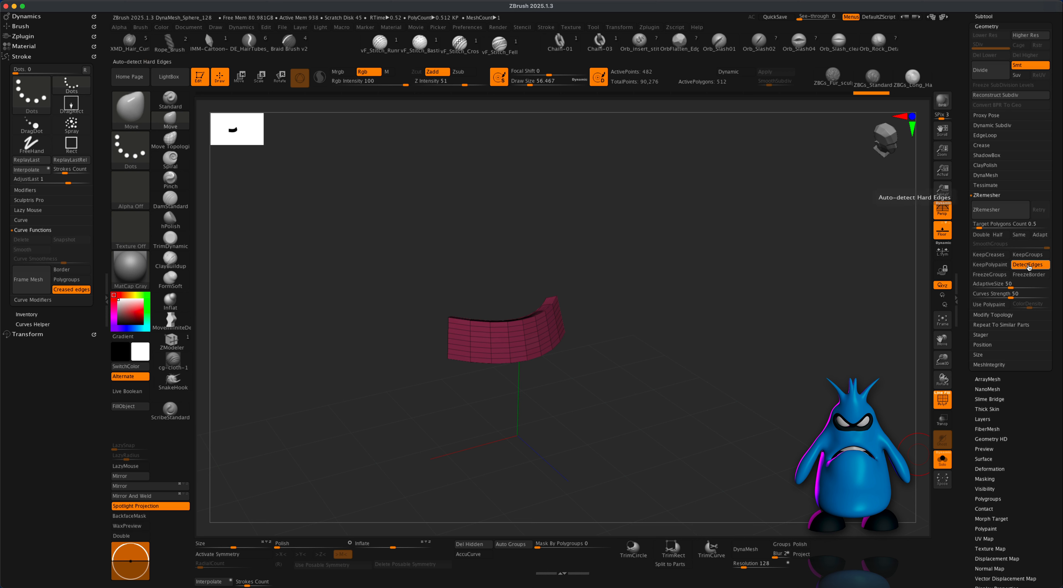
pyautogui.press('x')
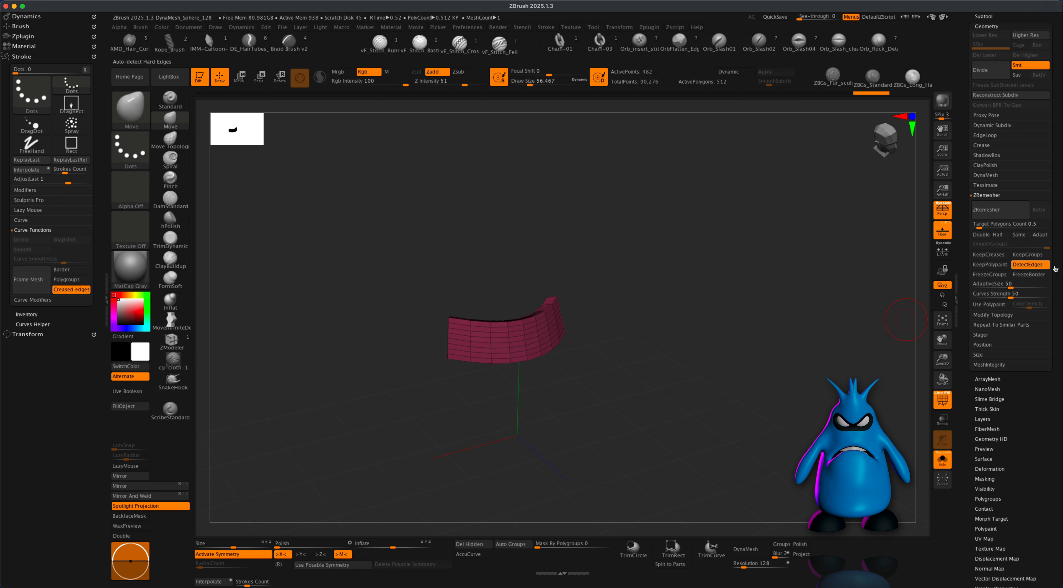
pyautogui.click(1003, 211)
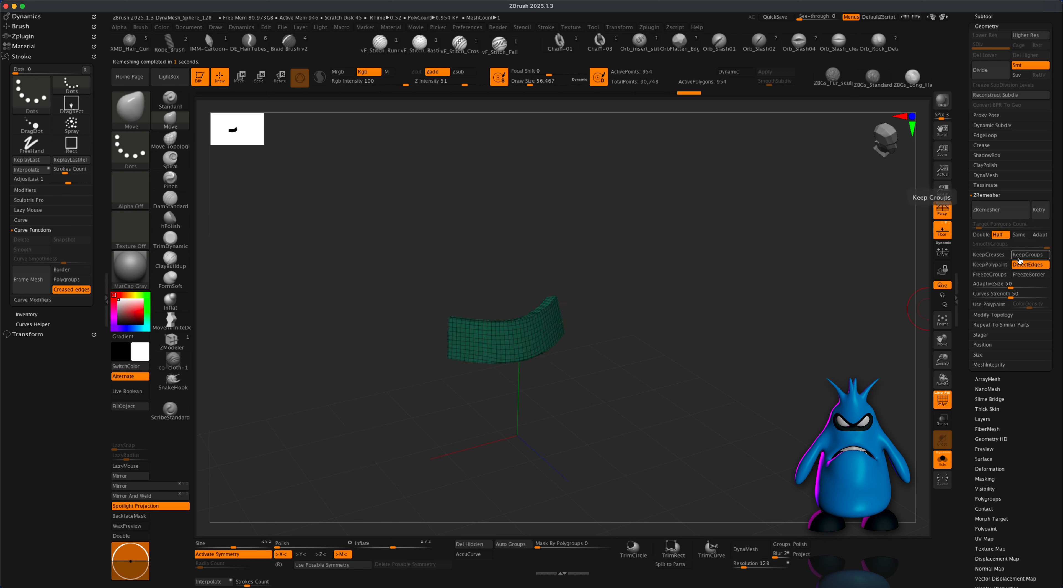
# - Reduce the upper curved strip's density with repeated ZRemesher passes using the Half option
pyautogui.click(1001, 217)
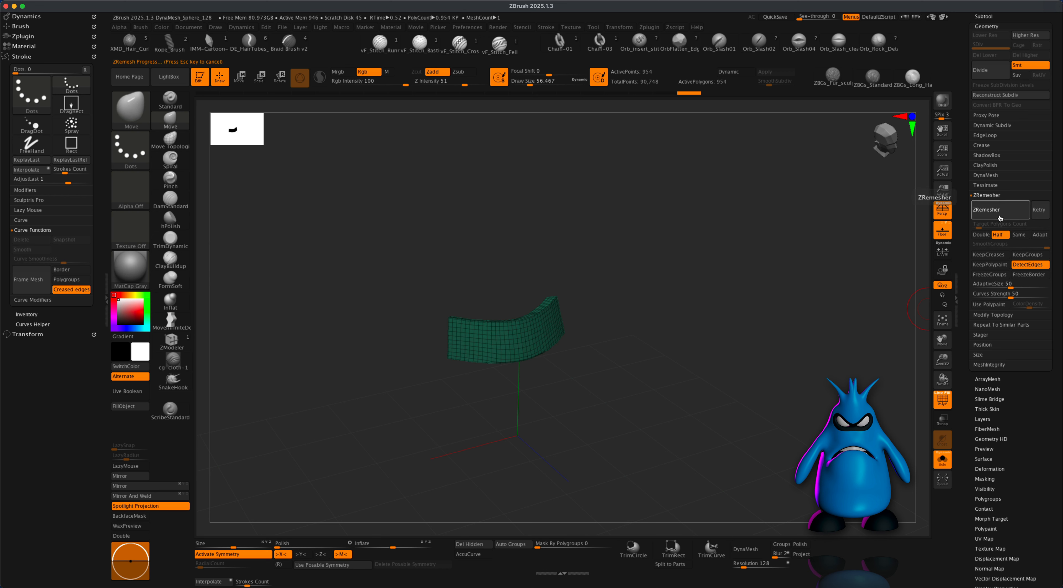
pyautogui.click(1000, 216)
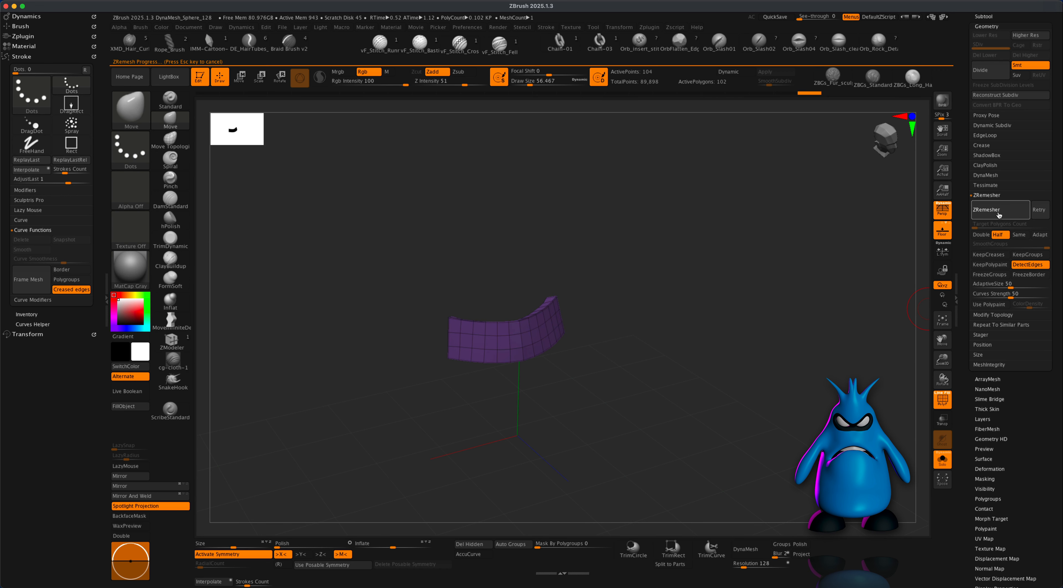
pyautogui.moveTo(680, 315)
pyautogui.mouseDown()
pyautogui.moveTo(700, 368)
pyautogui.moveTo(742, 349)
pyautogui.moveTo(665, 315)
pyautogui.moveTo(693, 311)
pyautogui.mouseUp()
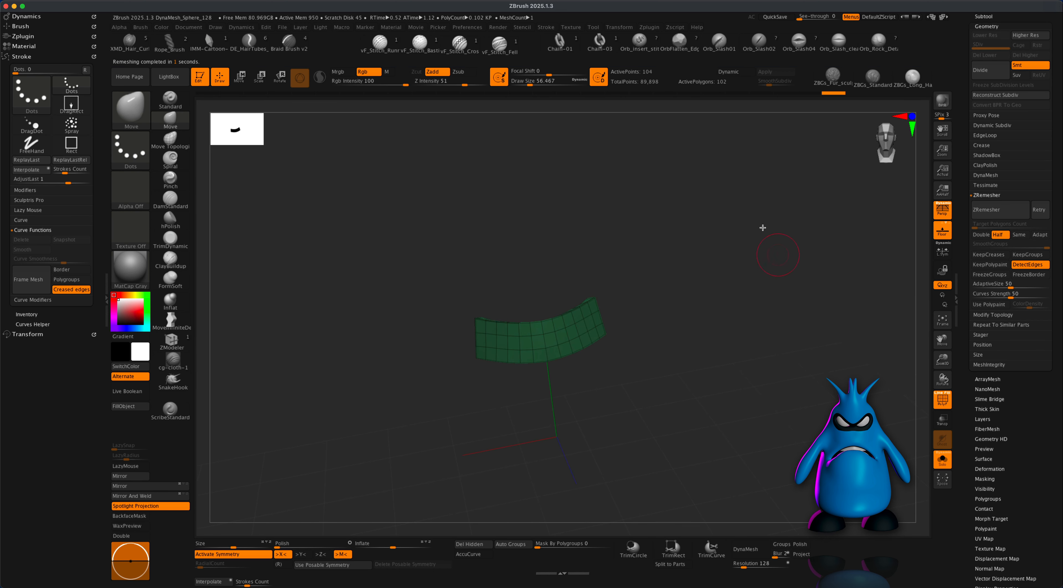
# - Select the lower curved strip PM3D_Cube3D2 and set its ZRemesher target polygon count to 0.2
pyautogui.moveTo(1060, 207); pyautogui.dragTo(1058, 289)
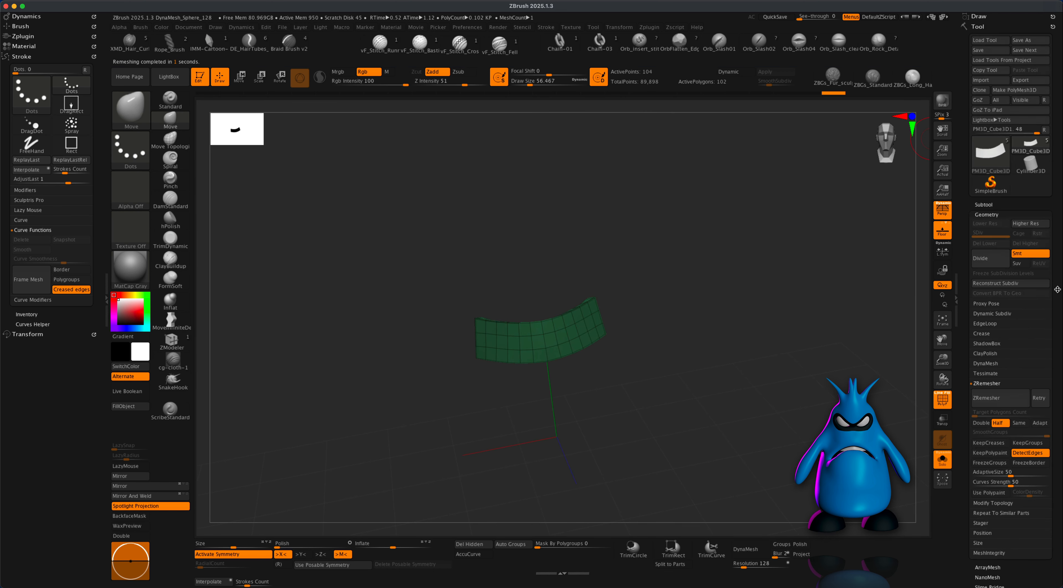
pyautogui.click(990, 204)
pyautogui.click(1009, 253)
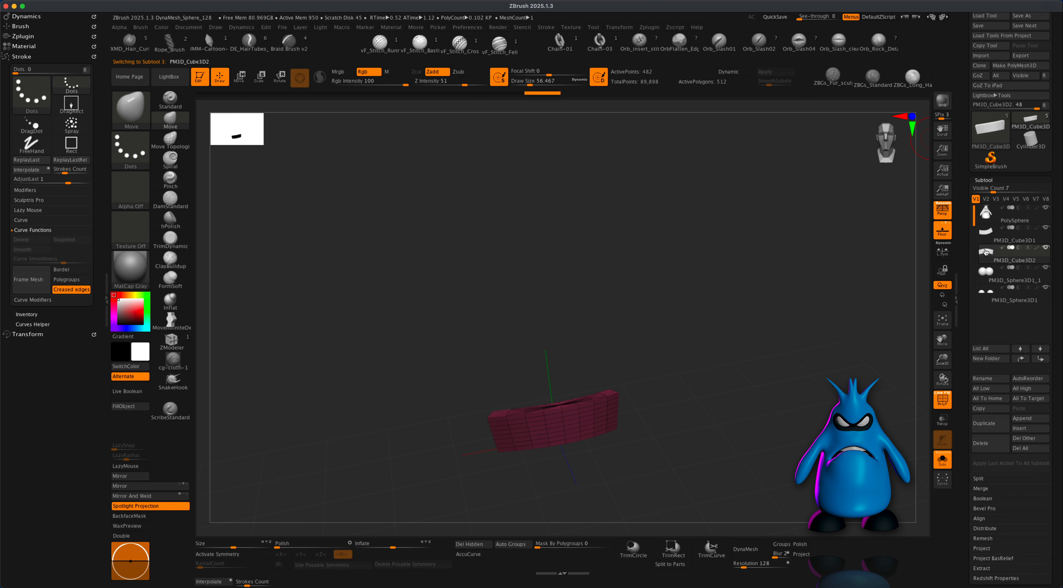
pyautogui.moveTo(1060, 506); pyautogui.dragTo(1062, 426)
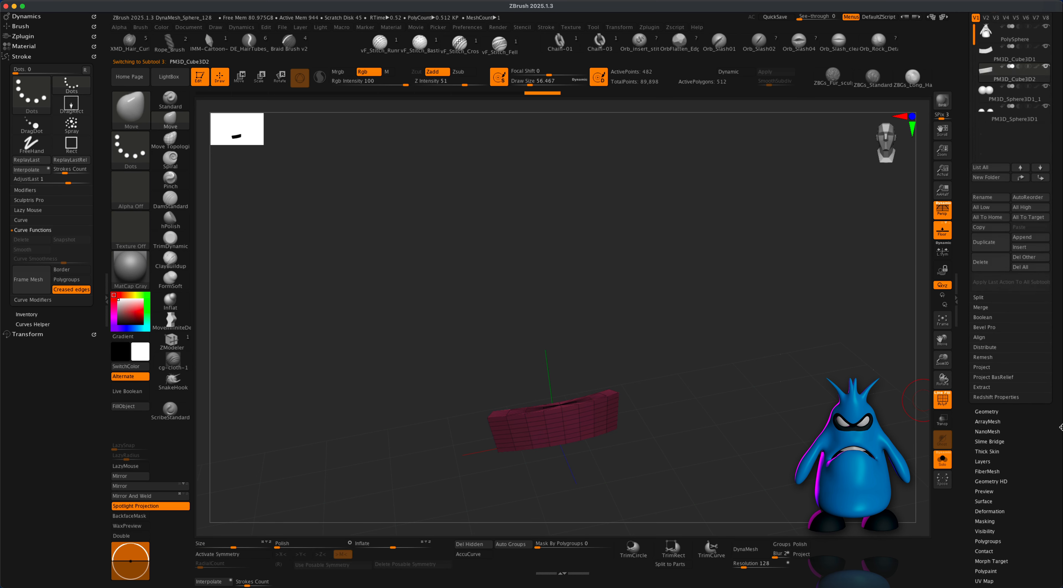
pyautogui.click(994, 411)
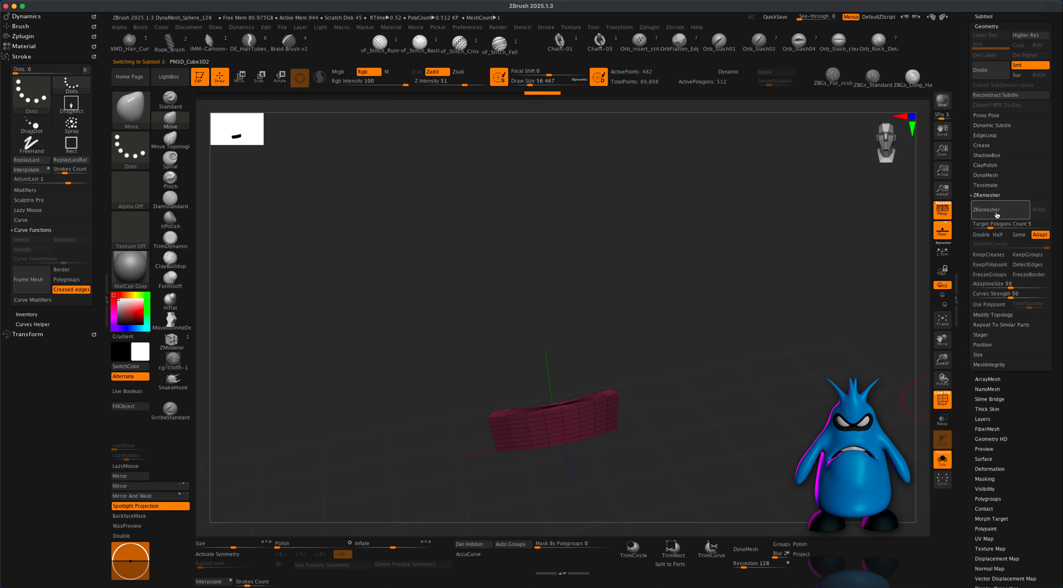
pyautogui.click(1013, 224)
pyautogui.press('BackSpace')
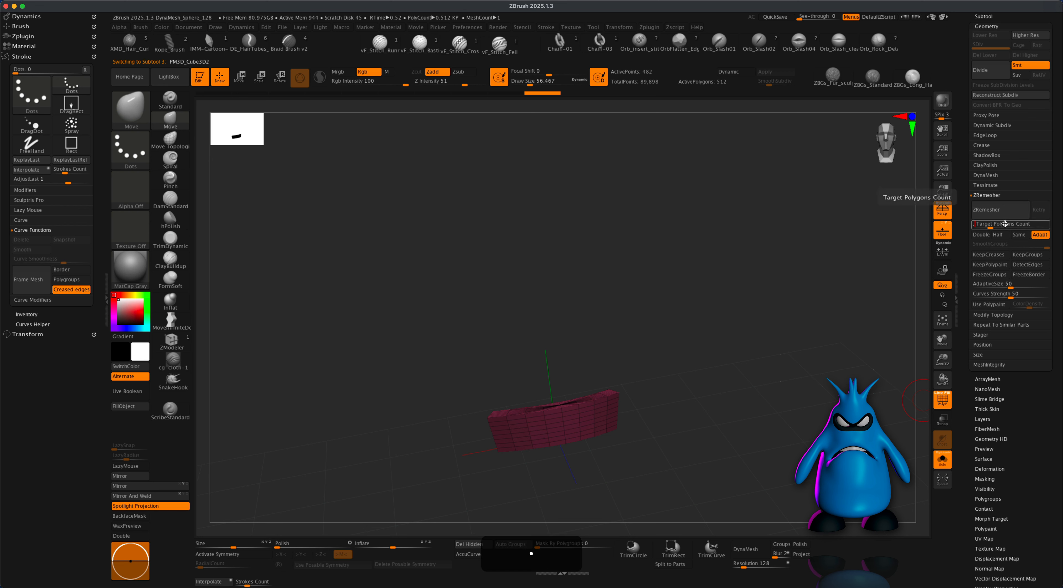
pyautogui.write('.2')
pyautogui.press('Return')
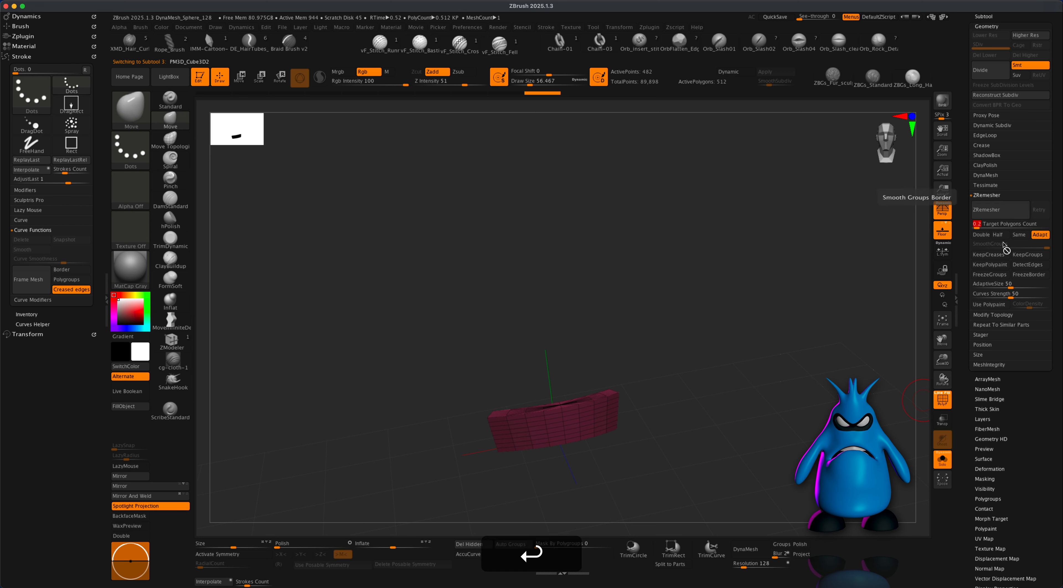
# - Remesh the lower curved strip with adaptive density off, hard-edge detection on and X symmetry enabled
pyautogui.click(1041, 236)
pyautogui.click(1032, 265)
pyautogui.press('x')
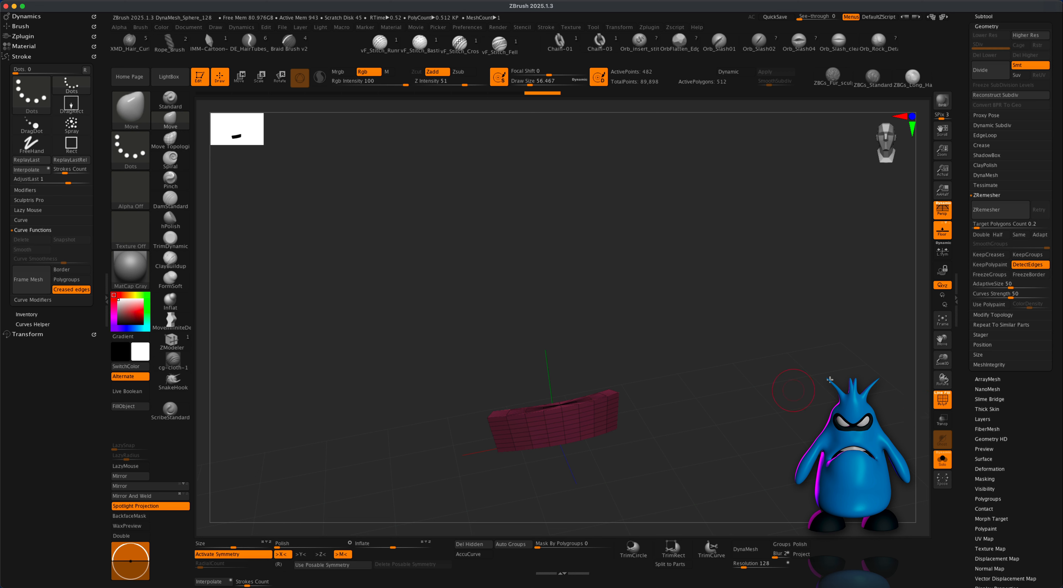
pyautogui.click(998, 210)
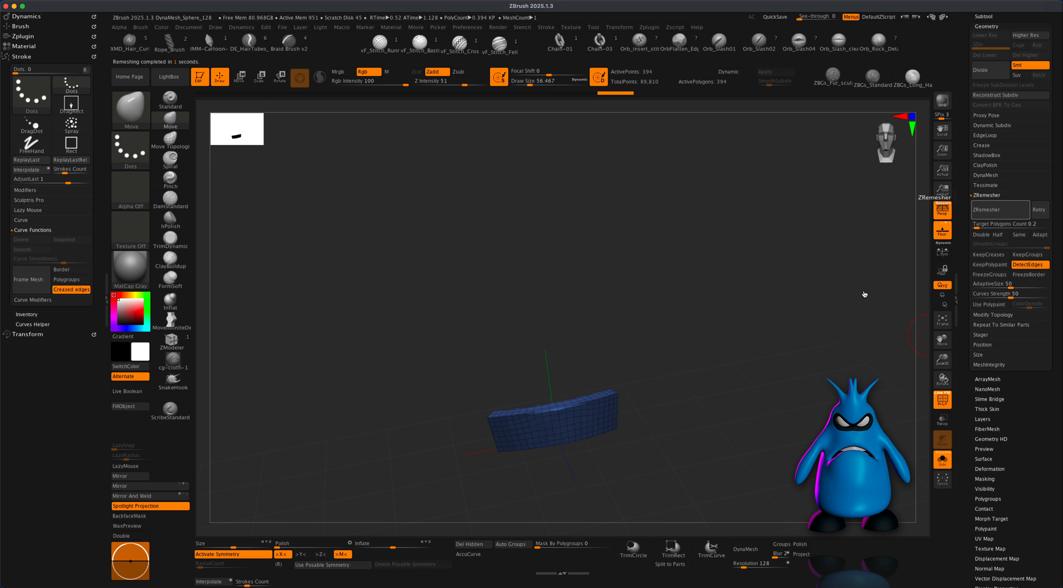
pyautogui.moveTo(817, 361); pyautogui.dragTo(947, 332)
# - Halve the lower curved strip's polygon density with repeated ZRemesher passes and check the result
pyautogui.click(998, 234)
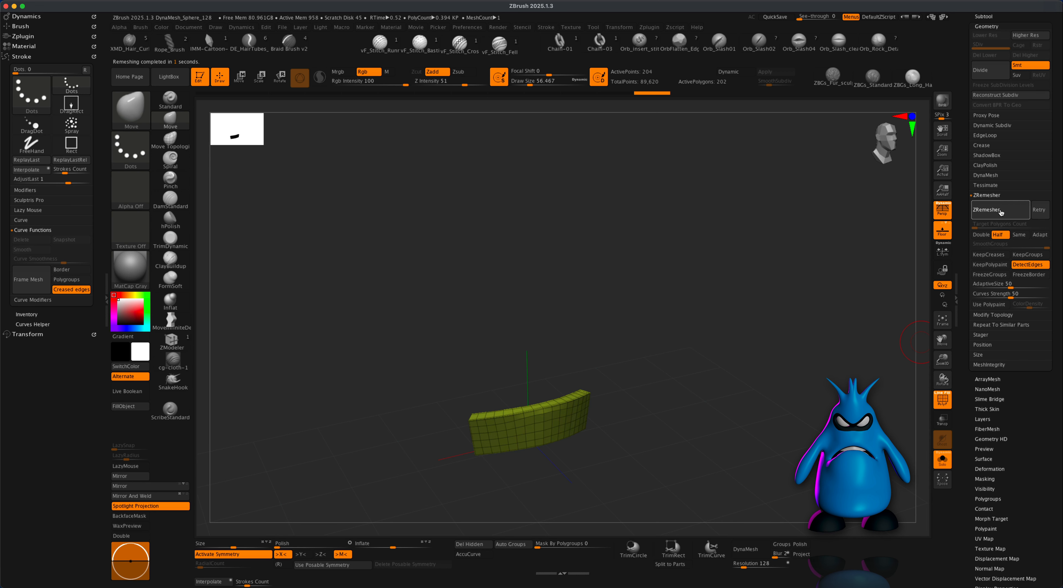
pyautogui.click(1001, 211)
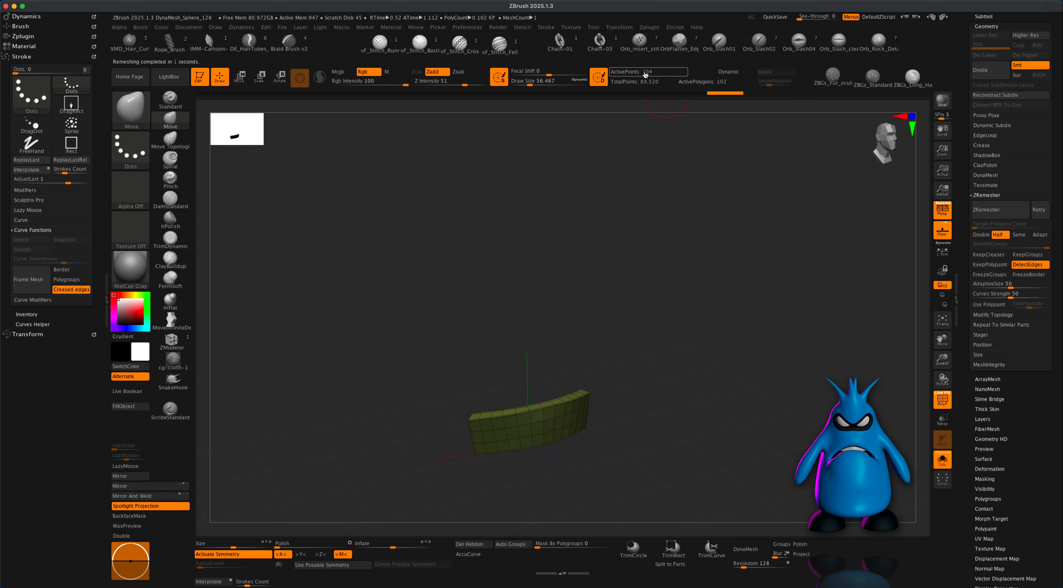
pyautogui.moveTo(715, 281); pyautogui.dragTo(743, 297)
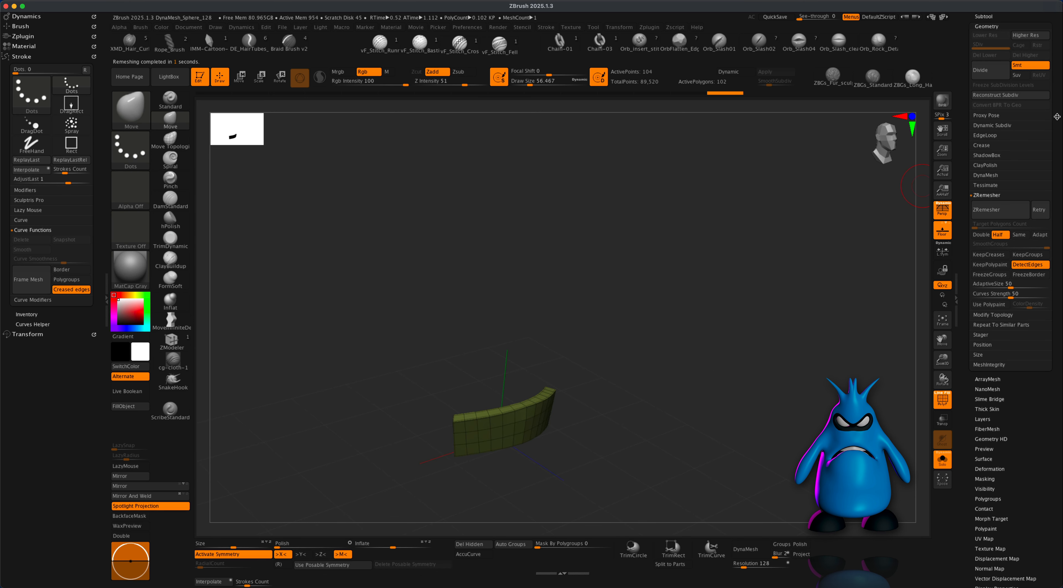
# - Select the eye spheres subtool PM3D_Sphere3D1_1, hide its wireframe and step back in its undo history to the single sphere
pyautogui.moveTo(1057, 117); pyautogui.dragTo(1058, 172)
pyautogui.click(979, 154)
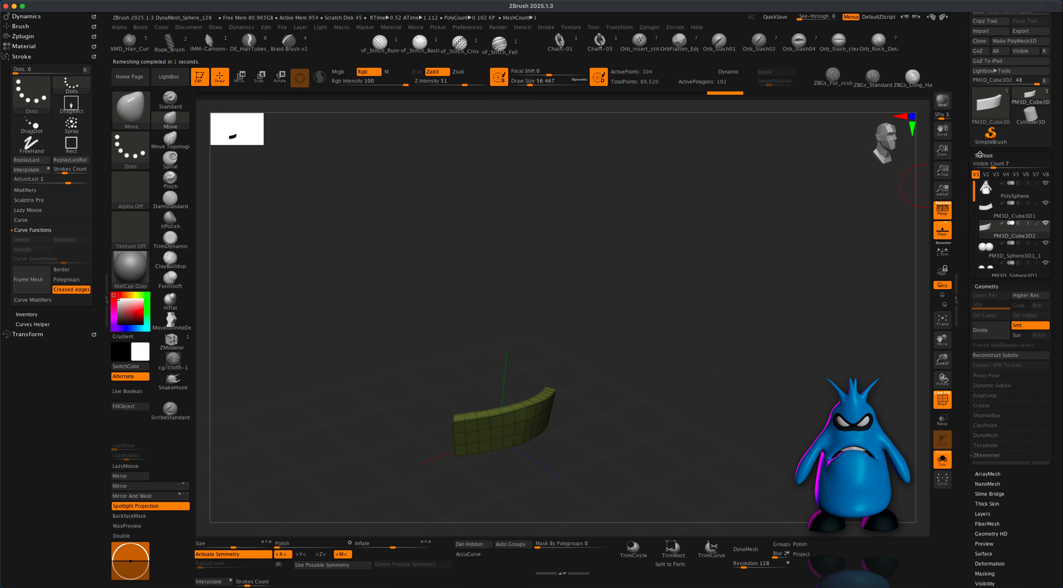
pyautogui.click(990, 247)
pyautogui.moveTo(806, 326); pyautogui.dragTo(809, 354)
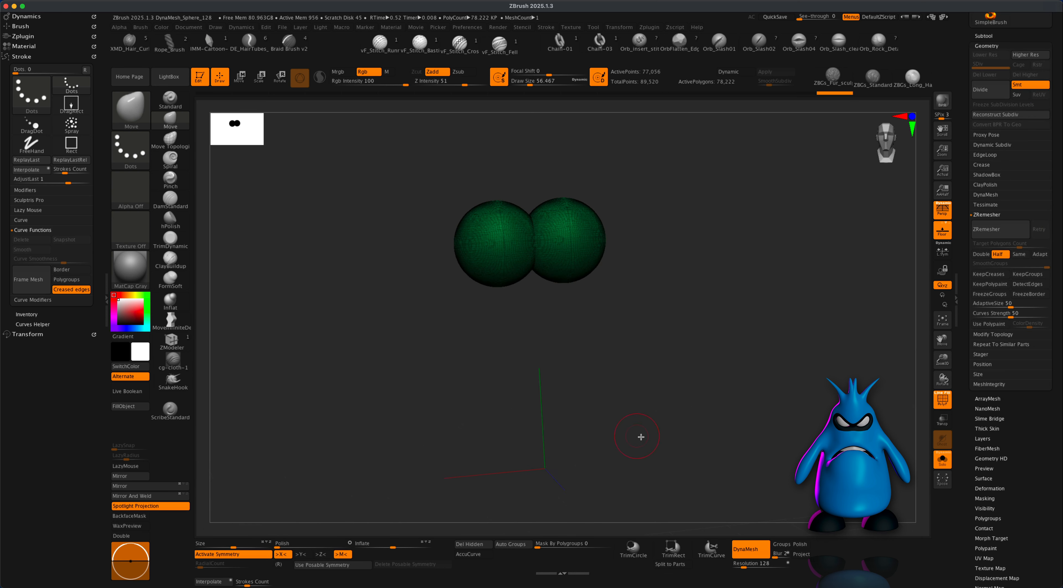
pyautogui.click(942, 399)
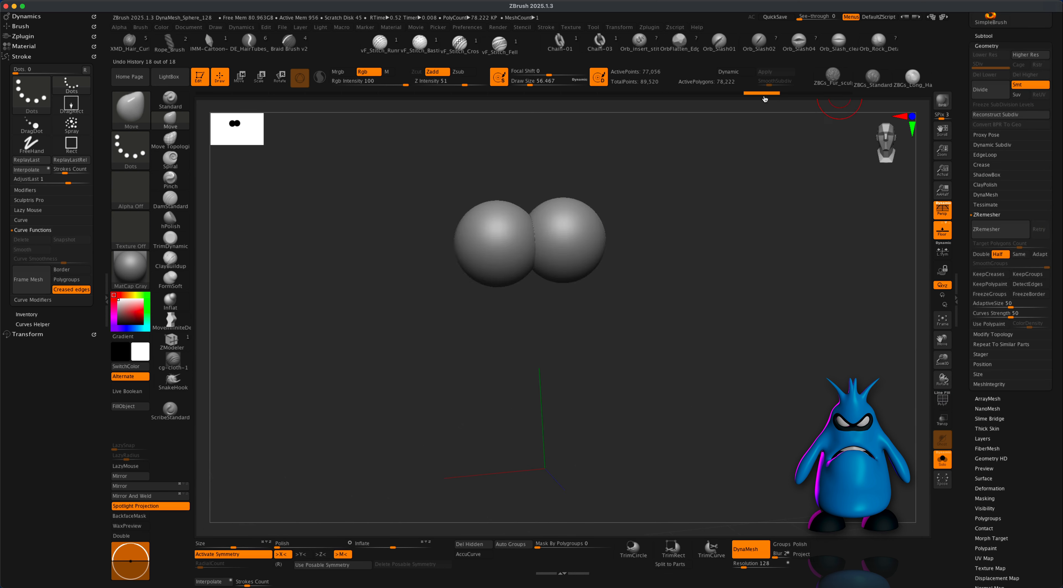
pyautogui.click(596, 102)
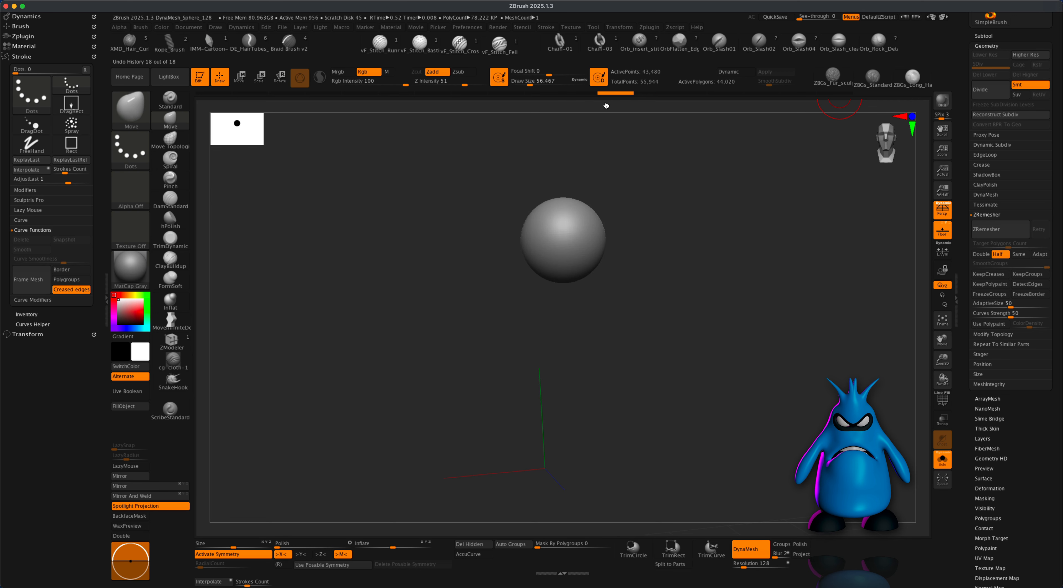
# - Set the ZRemesher target polygon count to 0.2 for the single eye sphere
pyautogui.moveTo(606, 105)
pyautogui.mouseDown()
pyautogui.moveTo(642, 106)
pyautogui.moveTo(631, 106)
pyautogui.mouseUp()
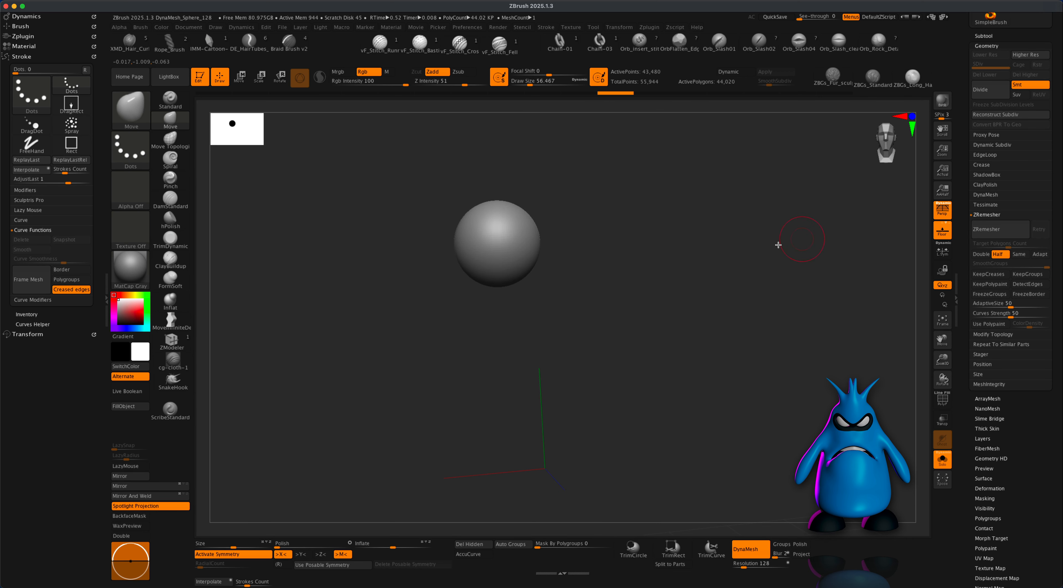
pyautogui.click(998, 244)
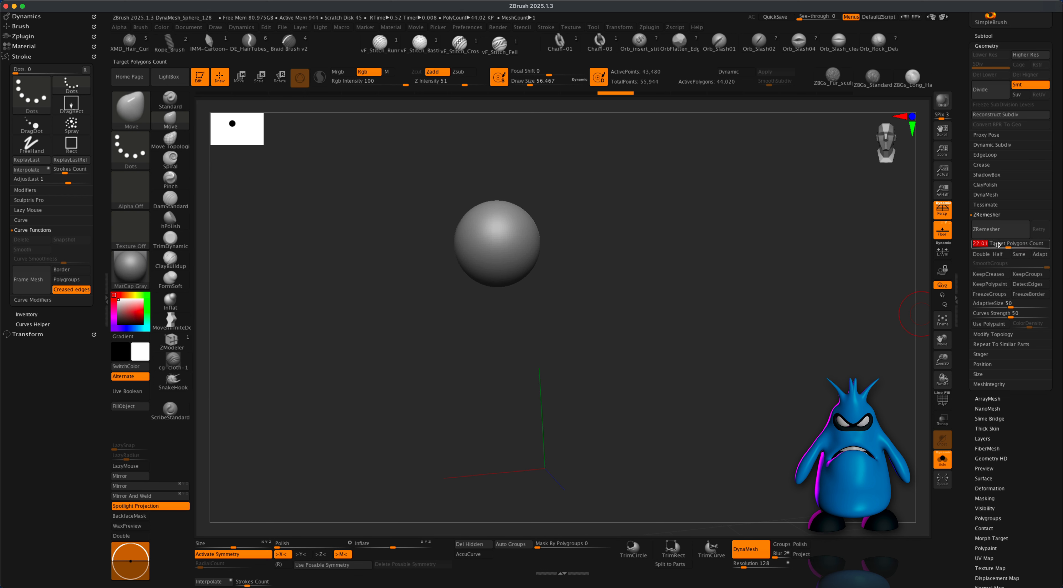
pyautogui.press('BackSpace')
pyautogui.write('.2')
pyautogui.press('Return')
# - Remesh the eye sphere with symmetry turned off and check its wireframe
pyautogui.click(243, 554)
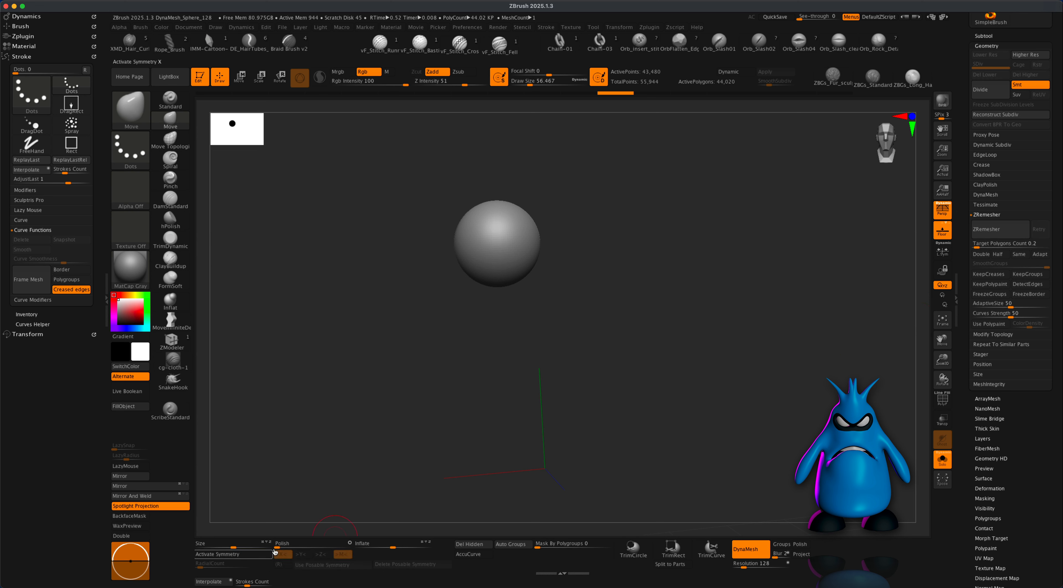
pyautogui.click(999, 230)
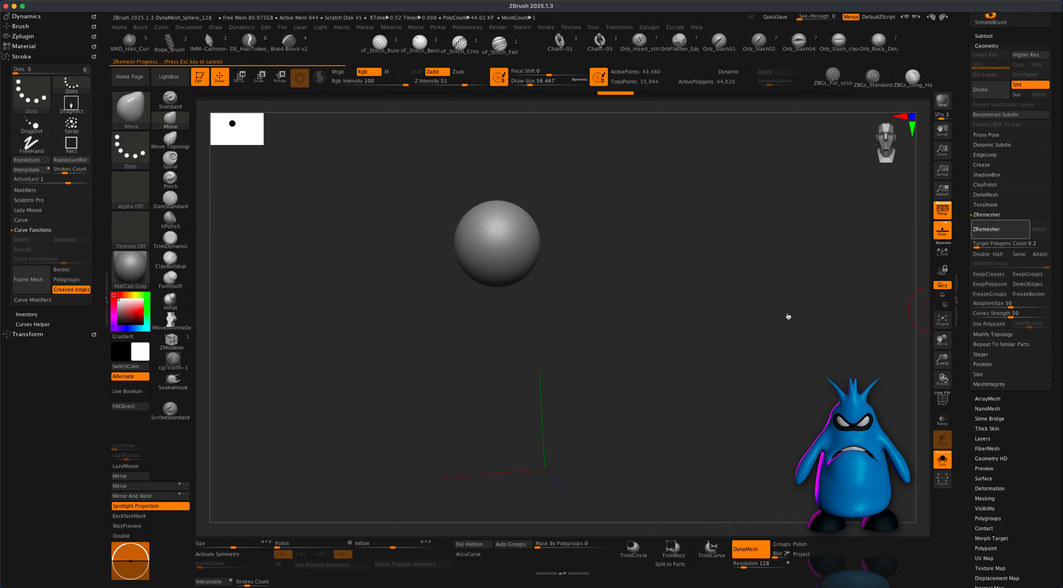
pyautogui.click(943, 399)
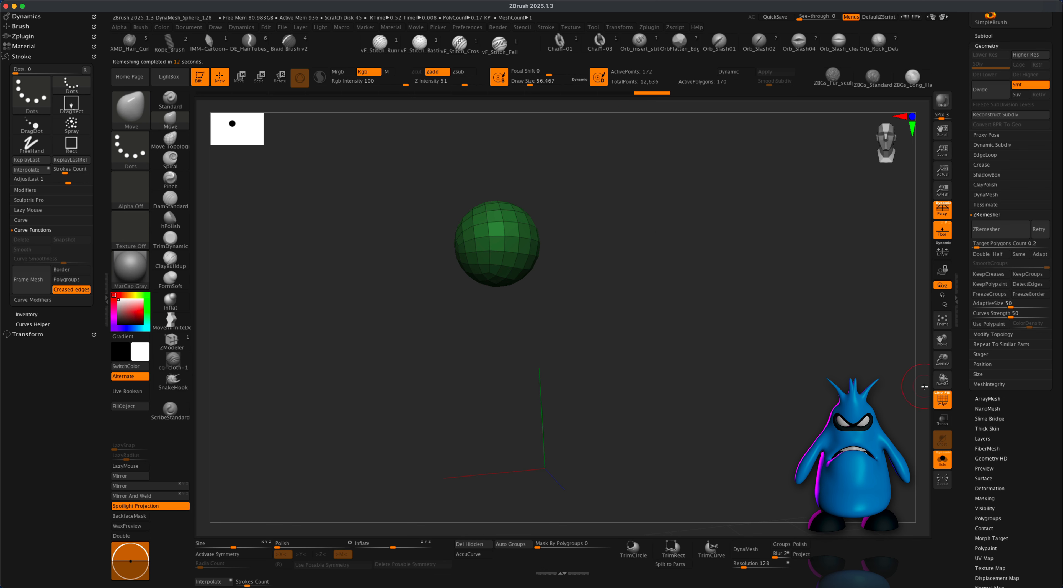
pyautogui.click(941, 400)
# - Duplicate the remeshed eye sphere, mirror the copy to the other side of the head and leave solo mode to show the whole character
pyautogui.scroll(3, 1031, 185)
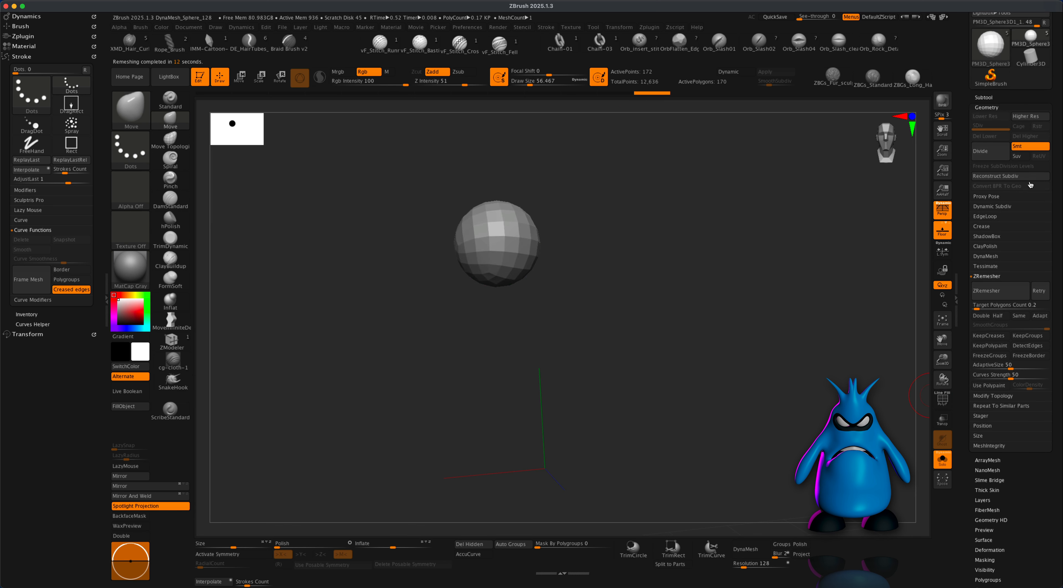
pyautogui.click(984, 98)
pyautogui.click(990, 340)
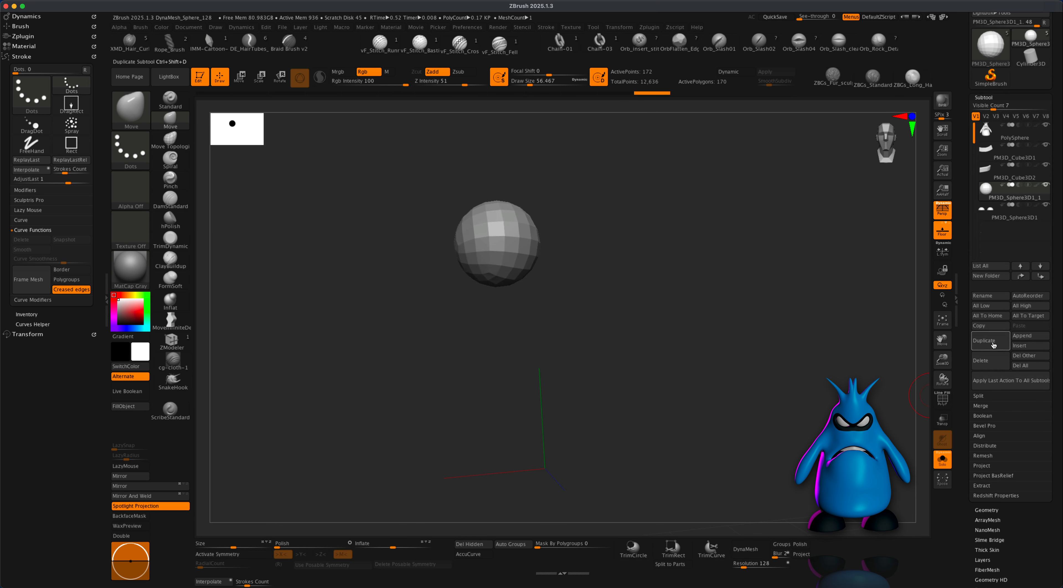
pyautogui.click(151, 487)
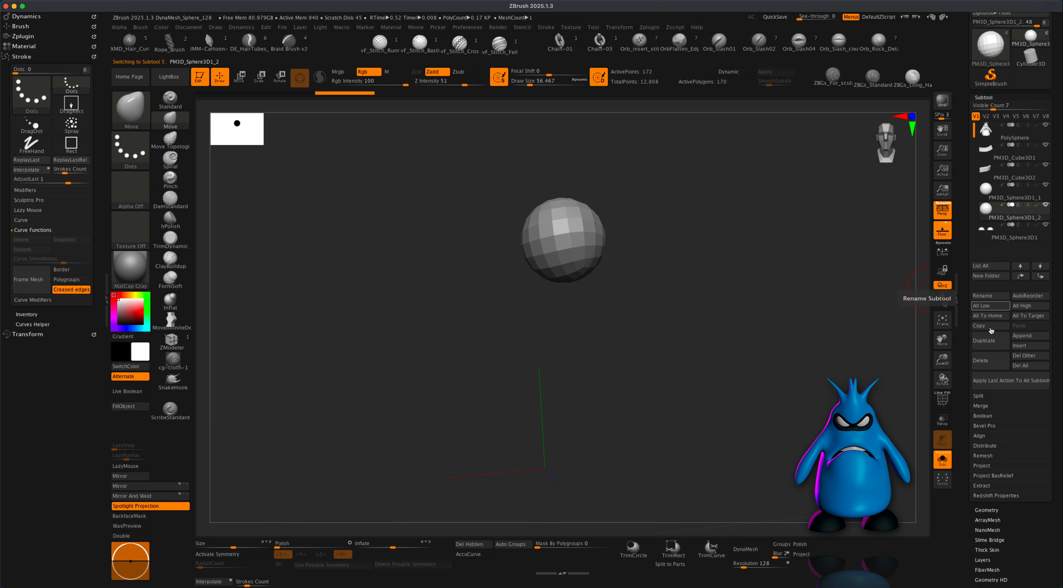
pyautogui.click(943, 459)
pyautogui.moveTo(795, 365); pyautogui.dragTo(541, 252)
pyautogui.moveTo(754, 267); pyautogui.dragTo(796, 271)
# - Select the feet subtool PM3D_Sphere3D1 and set ZRemesher to a 0.5 target polygon count, adaptive density off and X symmetry on
pyautogui.click(985, 230)
pyautogui.moveTo(797, 311)
pyautogui.keyDown('alt'); pyautogui.mouseDown()
pyautogui.moveTo(782, 219)
pyautogui.moveTo(793, 284)
pyautogui.moveTo(777, 335)
pyautogui.mouseUp(); pyautogui.keyUp('alt')
pyautogui.scroll(-3, 1049, 482)
pyautogui.click(997, 453)
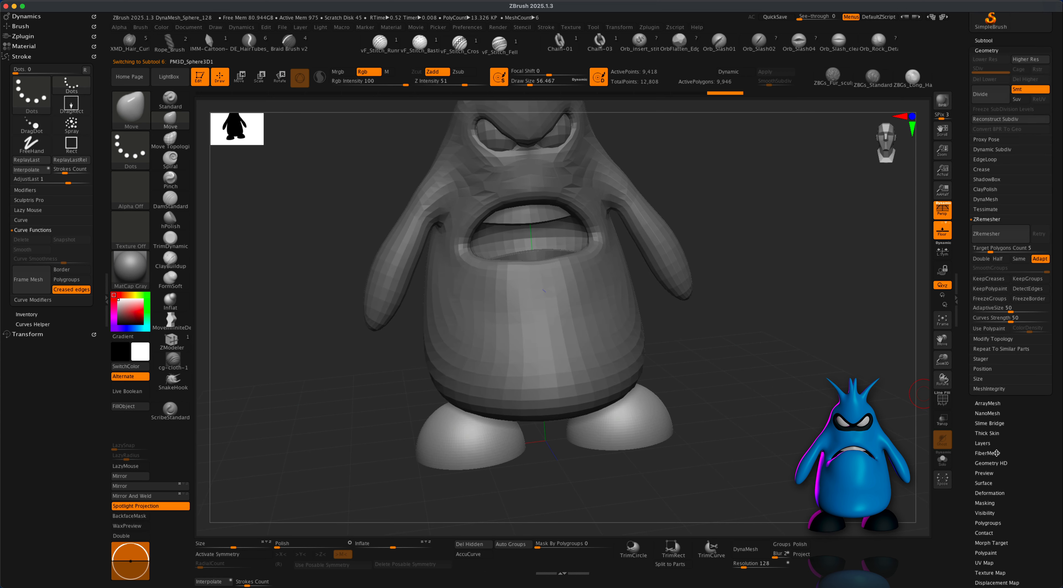
pyautogui.click(1001, 244)
pyautogui.write('.5')
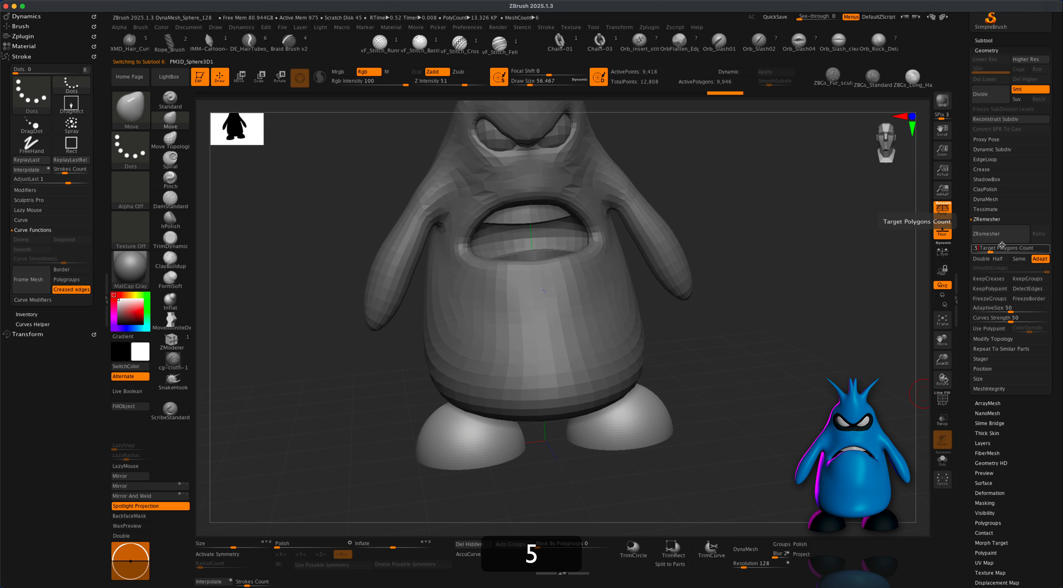
pyautogui.press('Return')
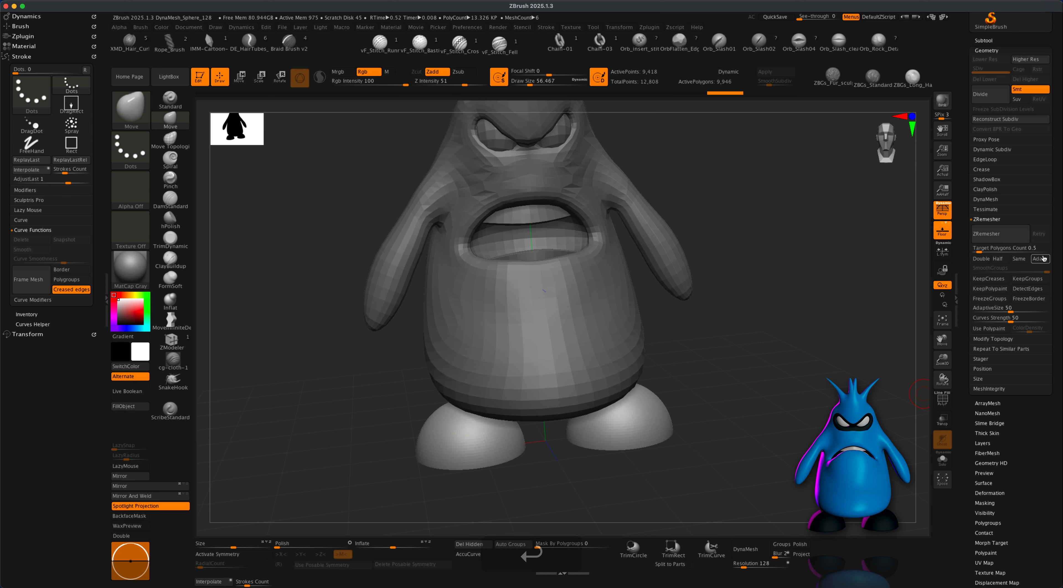
pyautogui.press('x')
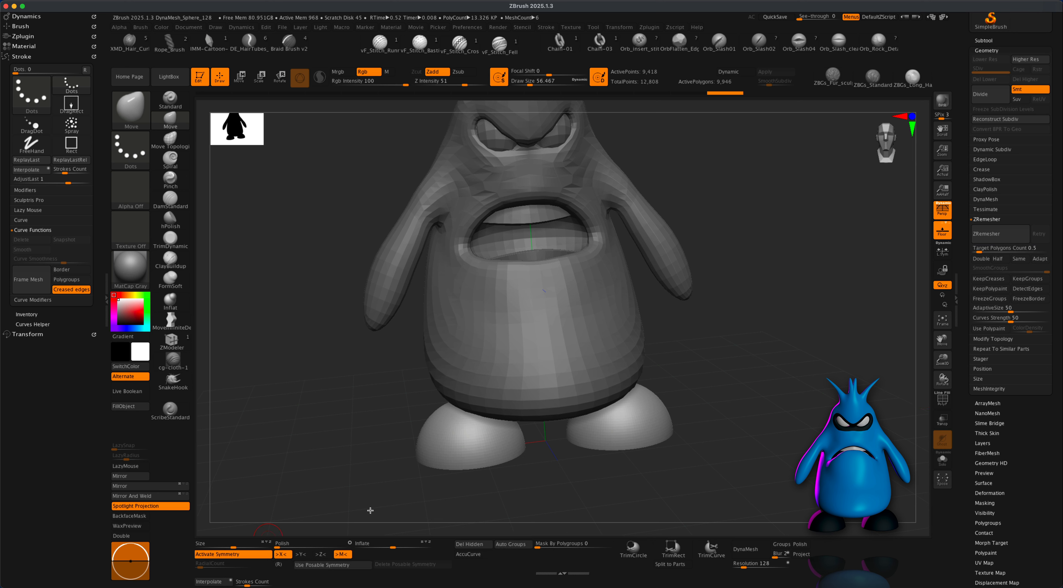
# - Remesh both feet and check their wireframe against the full character
pyautogui.click(999, 240)
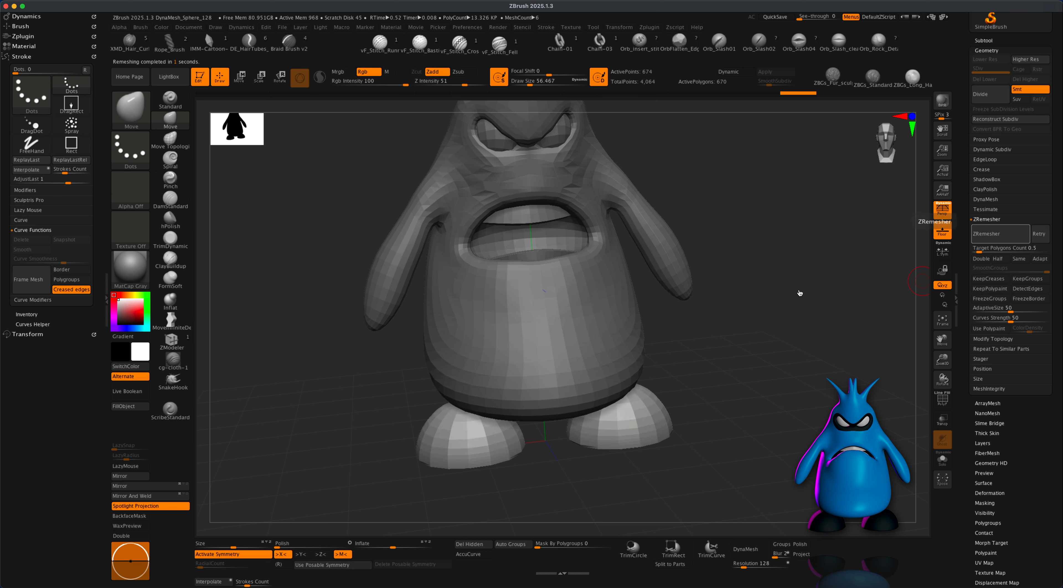
pyautogui.click(943, 399)
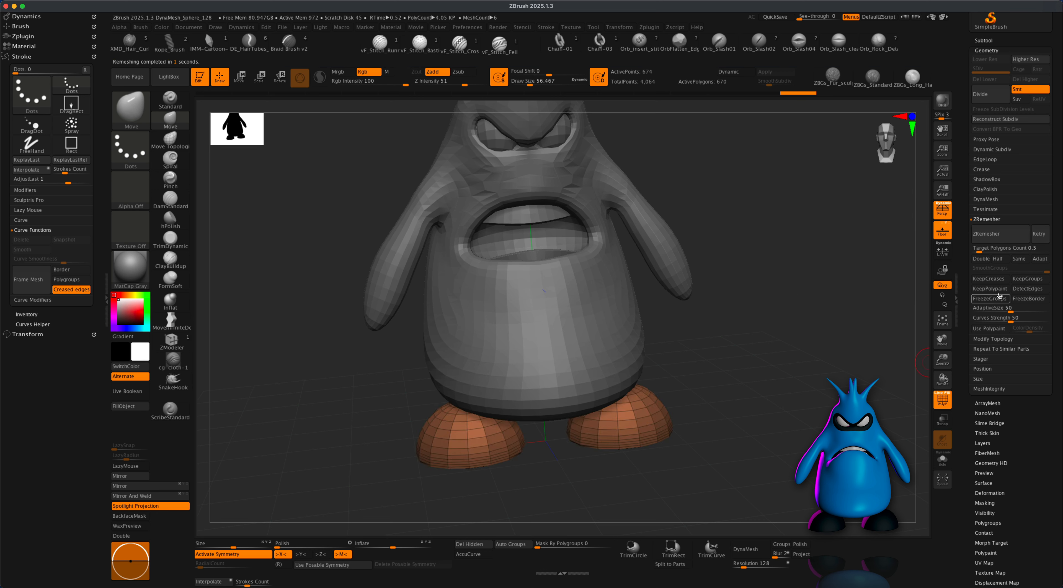
pyautogui.click(939, 399)
pyautogui.moveTo(778, 415)
pyautogui.mouseDown()
pyautogui.moveTo(763, 351)
pyautogui.moveTo(743, 408)
pyautogui.moveTo(572, 408)
pyautogui.moveTo(691, 403)
pyautogui.mouseUp()
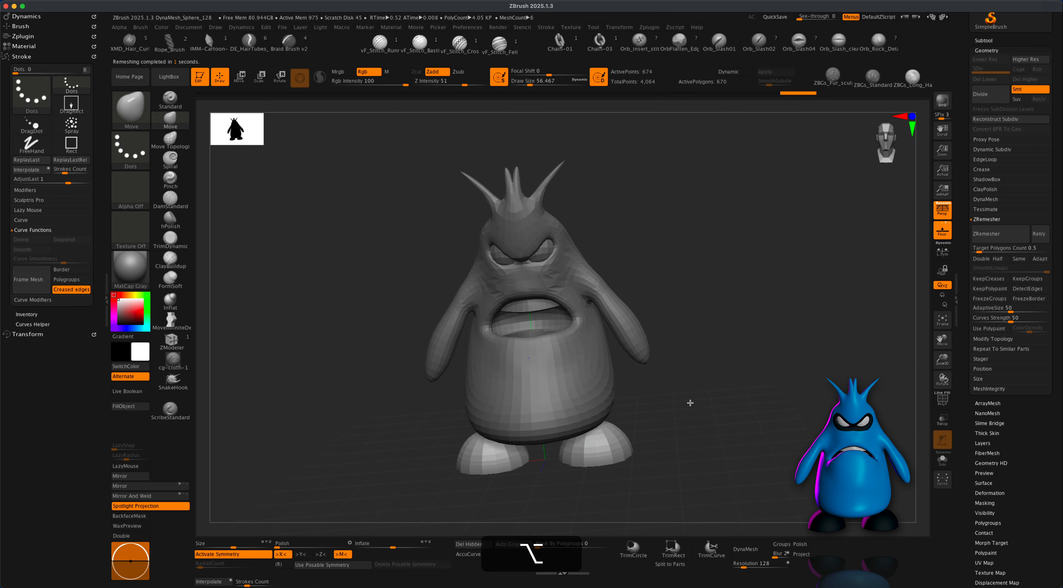
# - Open the subtool list and the UV Master options to review the unwrapping settings
pyautogui.moveTo(1038, 399); pyautogui.dragTo(1038, 548)
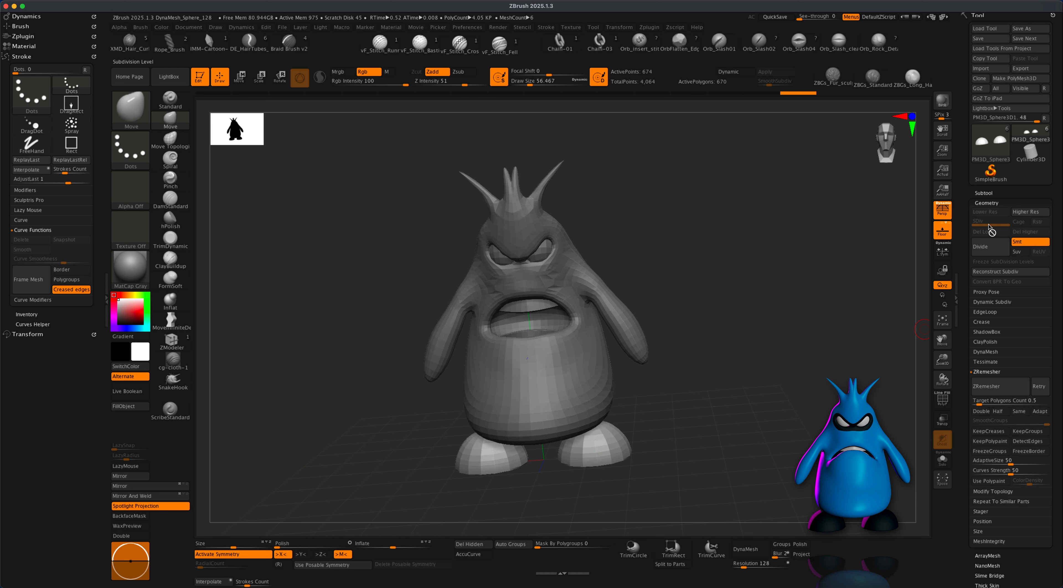
pyautogui.click(982, 191)
pyautogui.moveTo(822, 305)
pyautogui.keyDown('alt'); pyautogui.mouseDown()
pyautogui.moveTo(817, 293)
pyautogui.moveTo(778, 318)
pyautogui.mouseUp(); pyautogui.keyUp('alt')
pyautogui.keyDown('alt'); pyautogui.moveTo(668, 352); pyautogui.dragTo(668, 355); pyautogui.keyUp('alt')
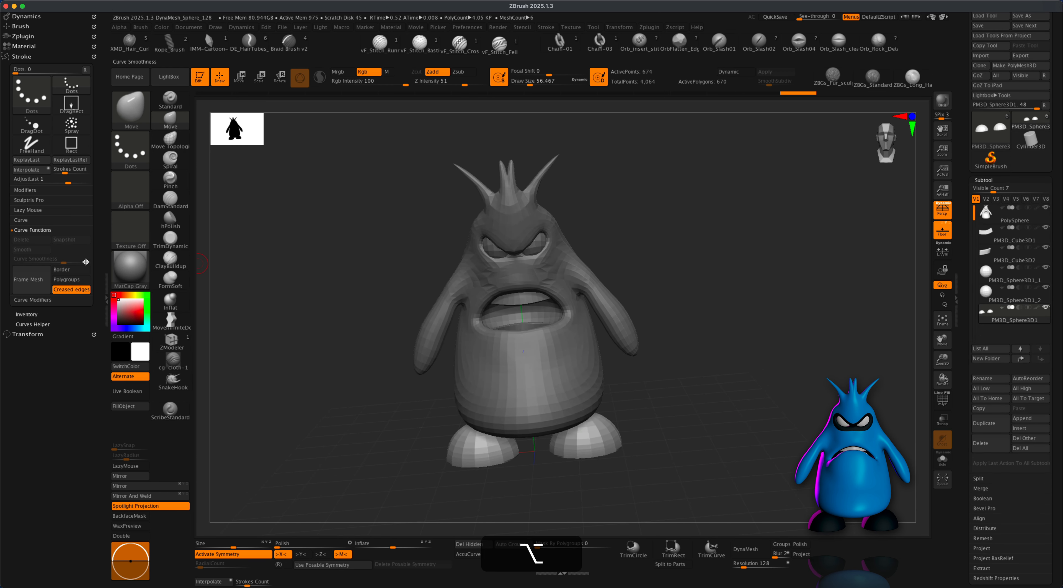
pyautogui.click(25, 37)
pyautogui.click(36, 229)
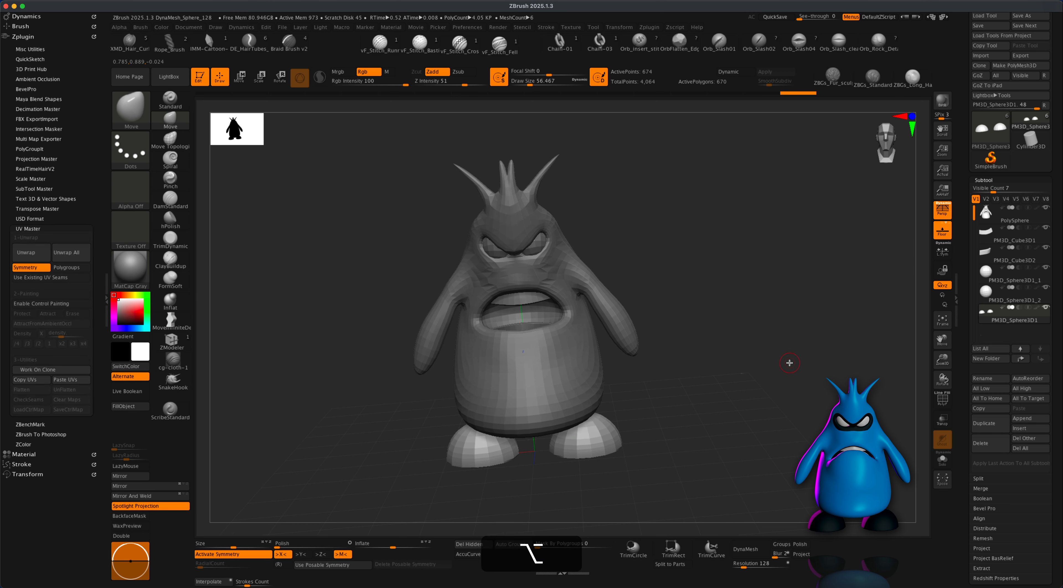
pyautogui.keyDown('alt'); pyautogui.moveTo(789, 363); pyautogui.dragTo(745, 385); pyautogui.keyUp('alt')
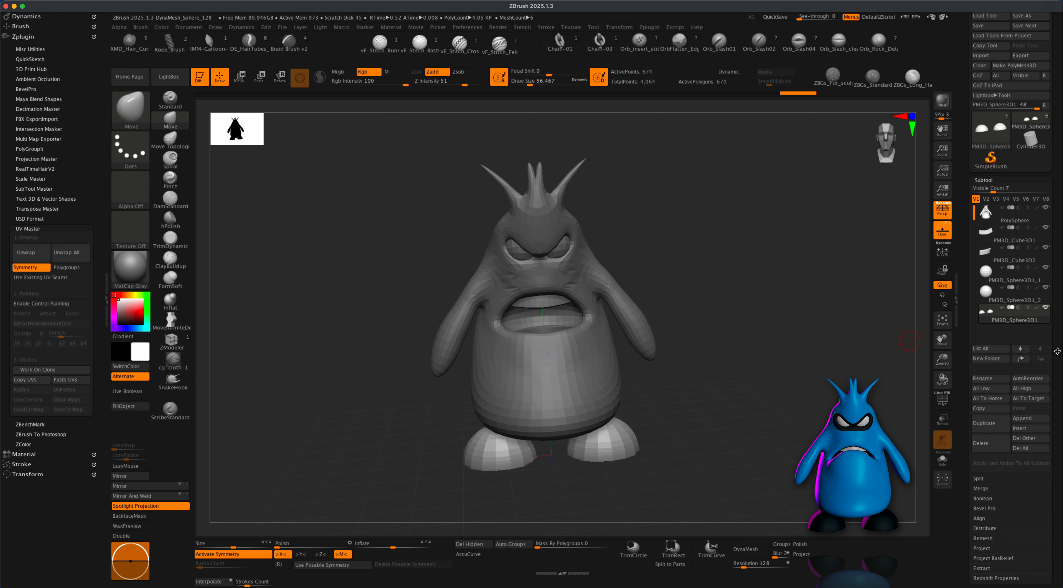
# - Save the finished character tool as LittleBlueGuy.ztl in the BlueGuyAnimExperiment folder
pyautogui.moveTo(1058, 351); pyautogui.dragTo(1057, 399)
pyautogui.moveTo(788, 303); pyautogui.dragTo(789, 310)
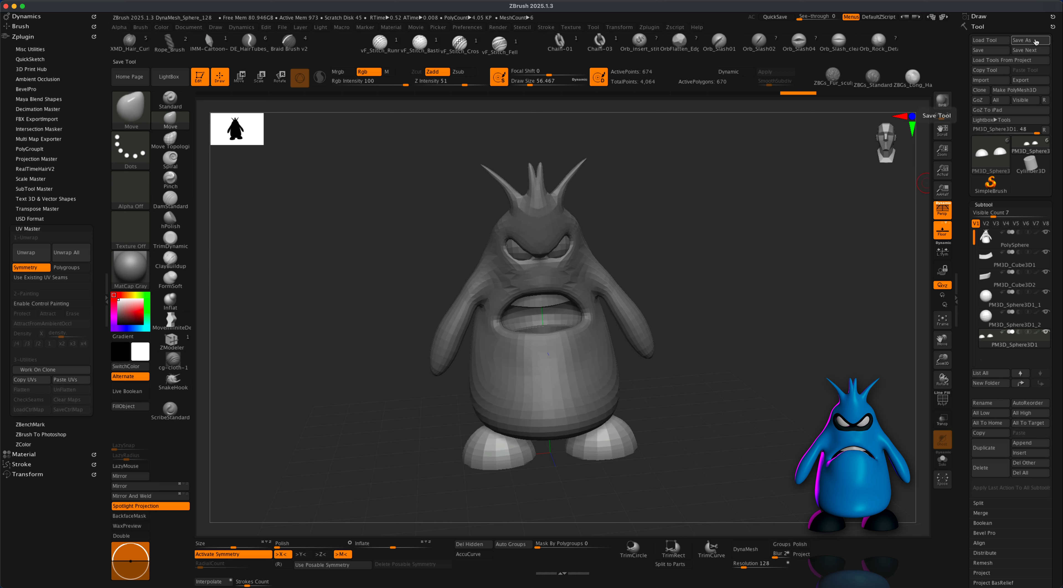
pyautogui.click(1036, 41)
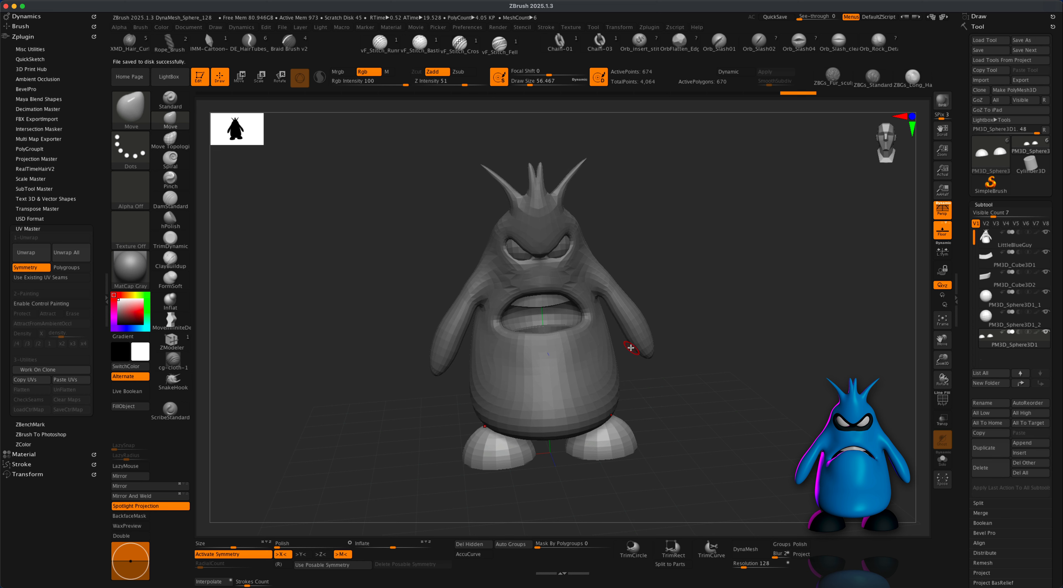
# - Export all subtools to FBX format as LittleGuy, using FBX 2020 with the Maya Y Up orientation
pyautogui.click(1030, 80)
pyautogui.click(636, 486)
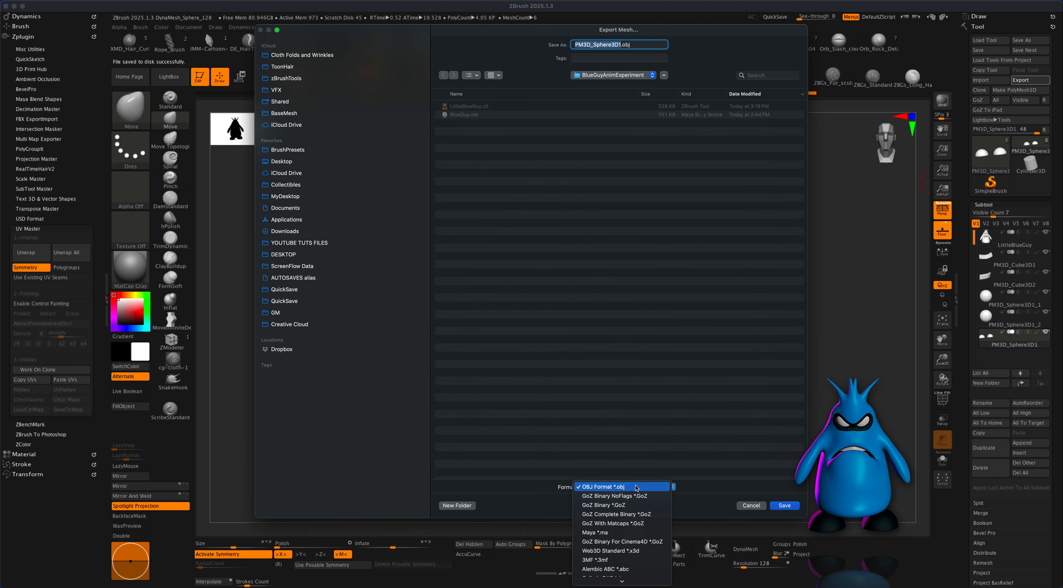
pyautogui.scroll(-2, 641, 533)
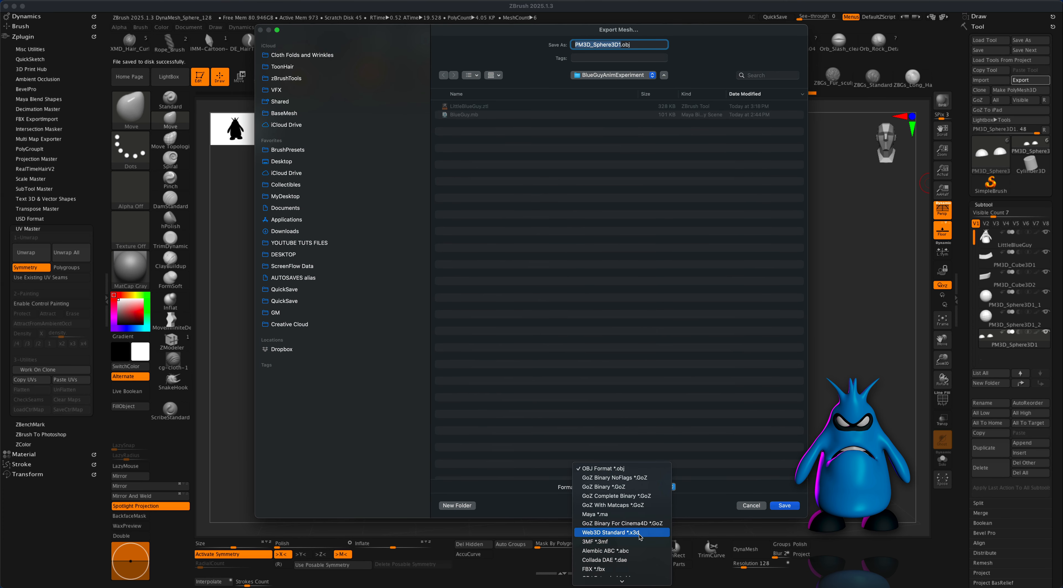
pyautogui.click(634, 568)
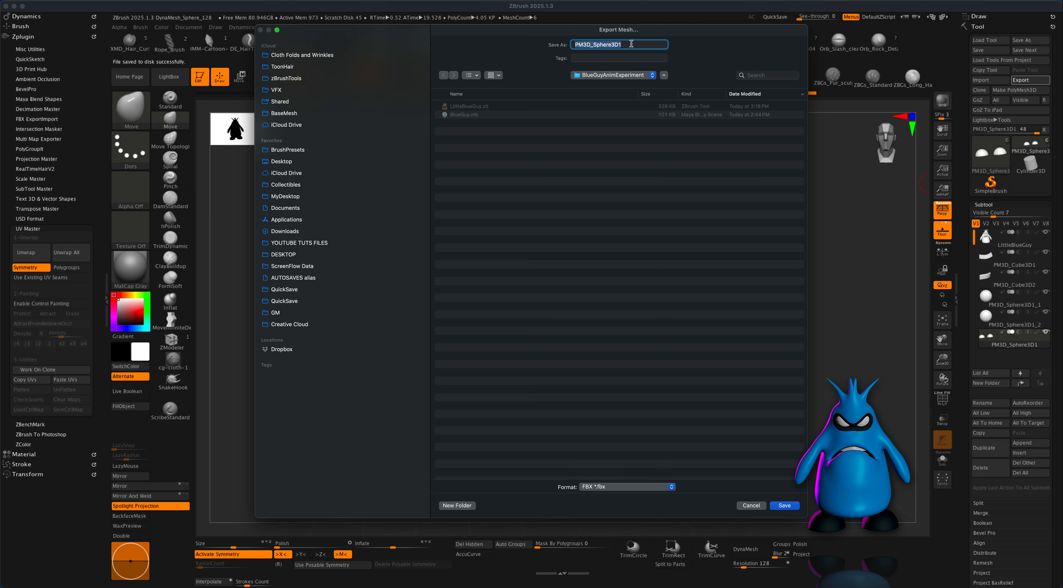
pyautogui.write('LittleGuy')
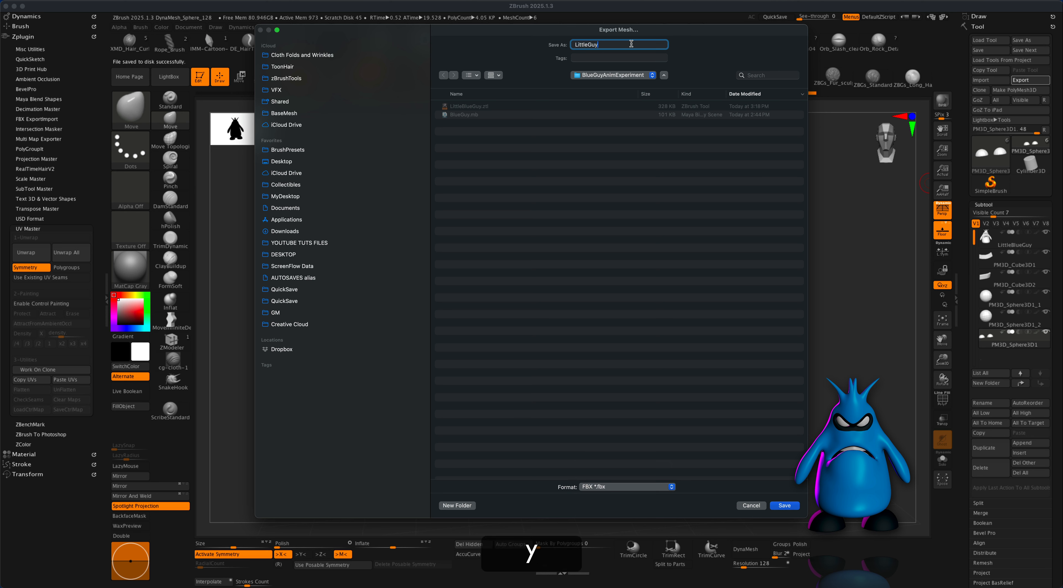
pyautogui.press('Return')
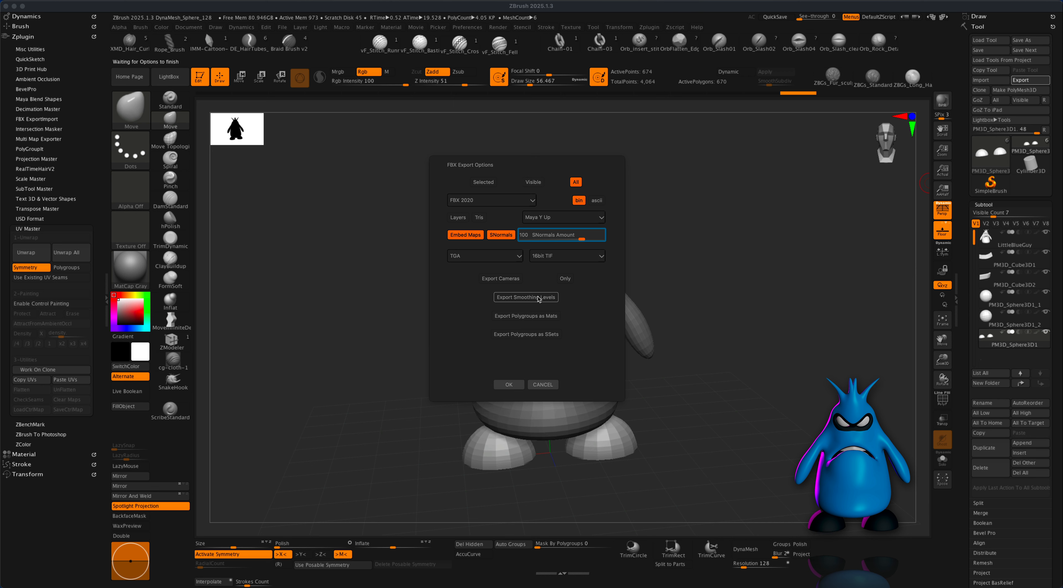
pyautogui.click(510, 384)
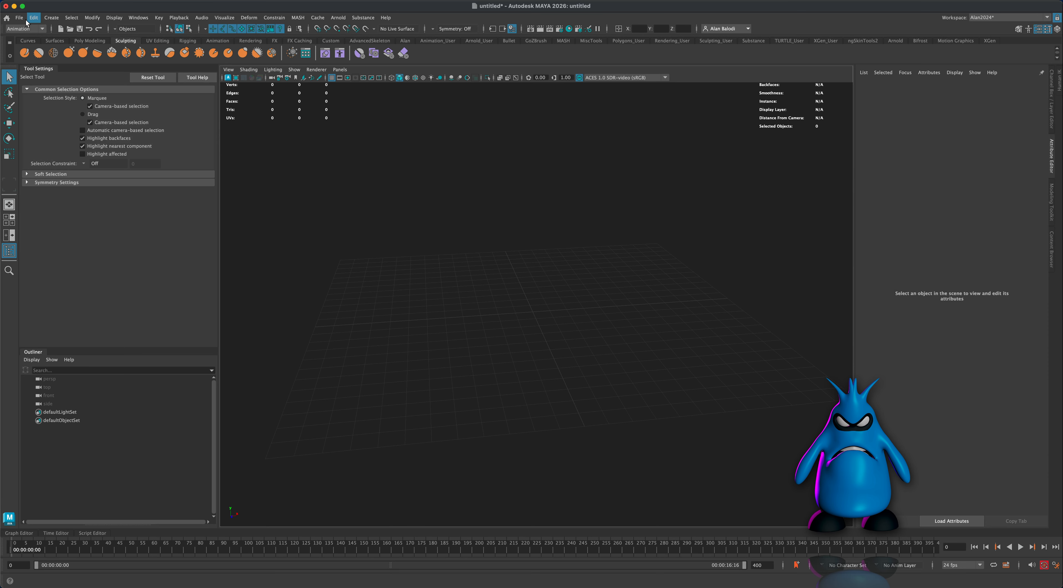
# - Switch to Maya and import LittleGuy.fbx into the empty scene
pyautogui.click(19, 18)
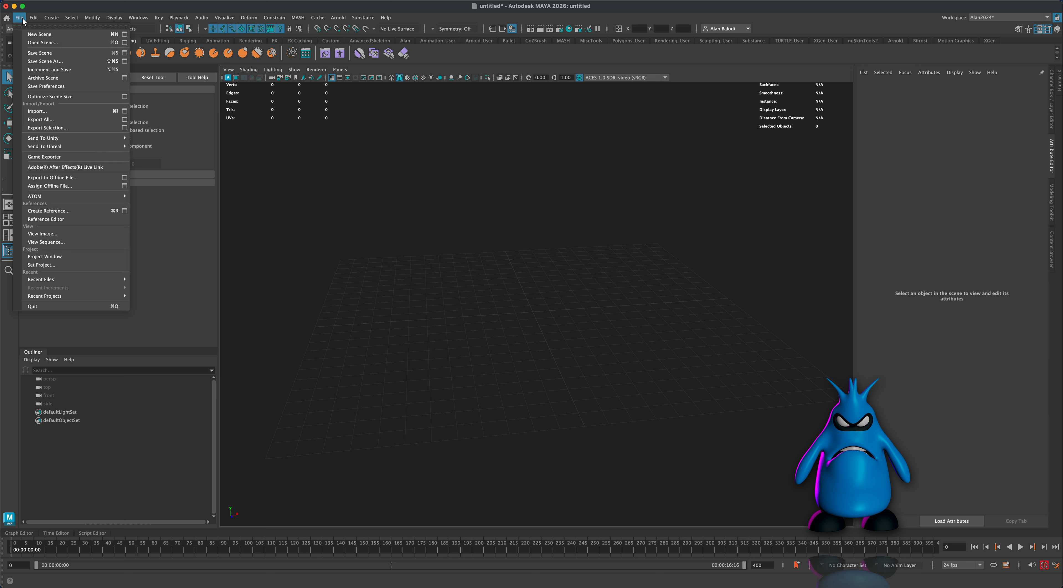
pyautogui.click(51, 111)
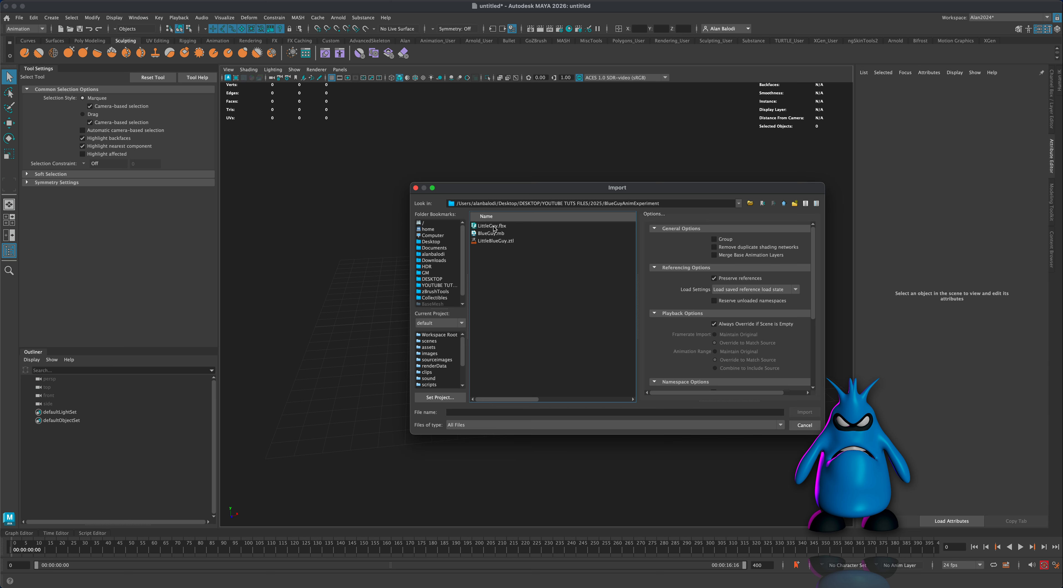
pyautogui.click(494, 226)
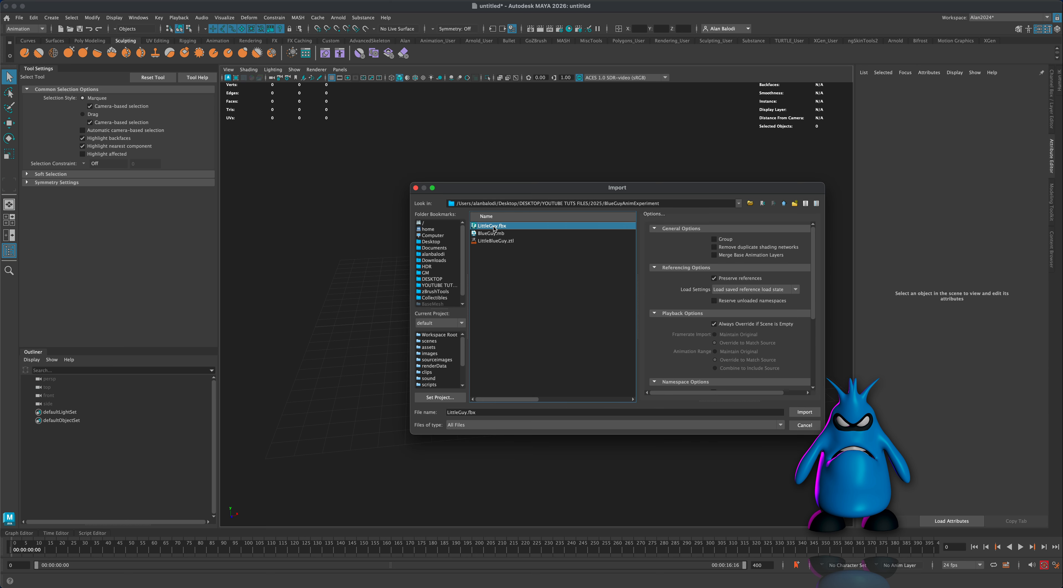
pyautogui.click(810, 411)
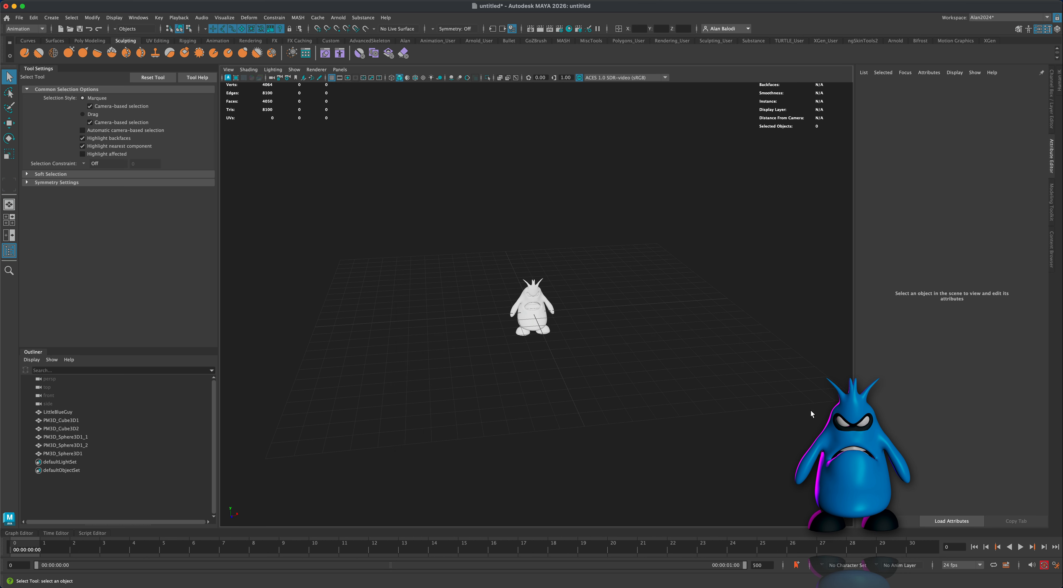
# - Raise all the imported character meshes about 1.28 cm along the world Y axis so the feet rest on the grid
pyautogui.moveTo(601, 373)
pyautogui.keyDown('alt'); pyautogui.mouseDown()
pyautogui.moveTo(570, 369)
pyautogui.moveTo(594, 370)
pyautogui.mouseUp(); pyautogui.keyUp('alt')
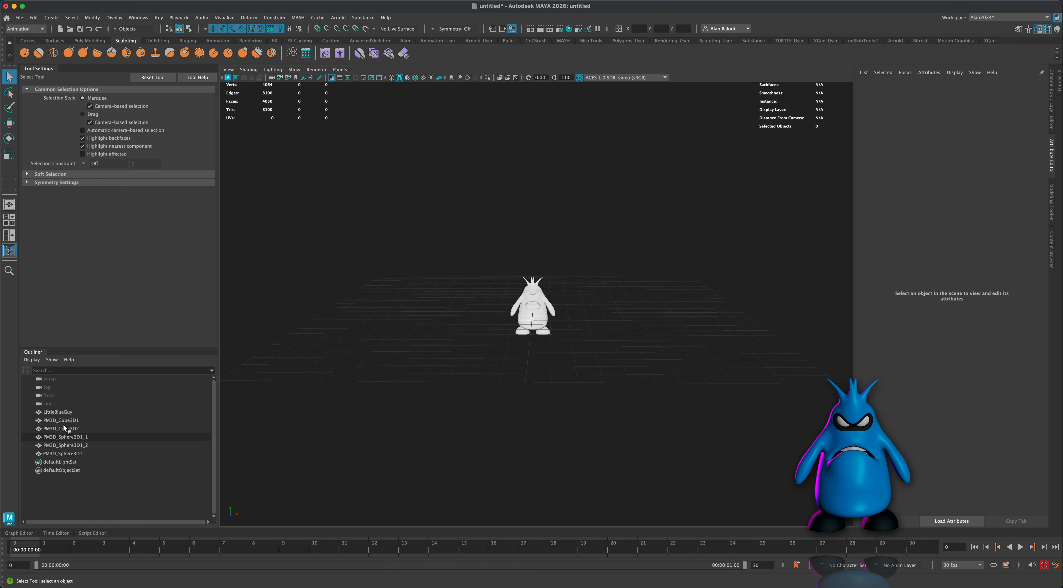
pyautogui.keyDown('alt'); pyautogui.moveTo(465, 385); pyautogui.dragTo(474, 388); pyautogui.keyUp('alt')
pyautogui.moveTo(465, 264); pyautogui.dragTo(585, 370)
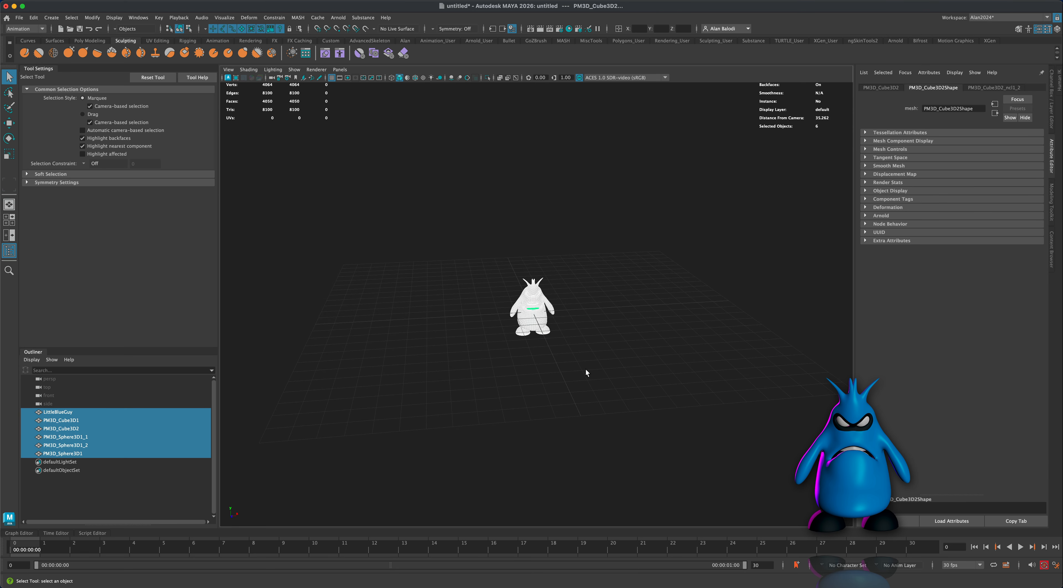
pyautogui.press('space')
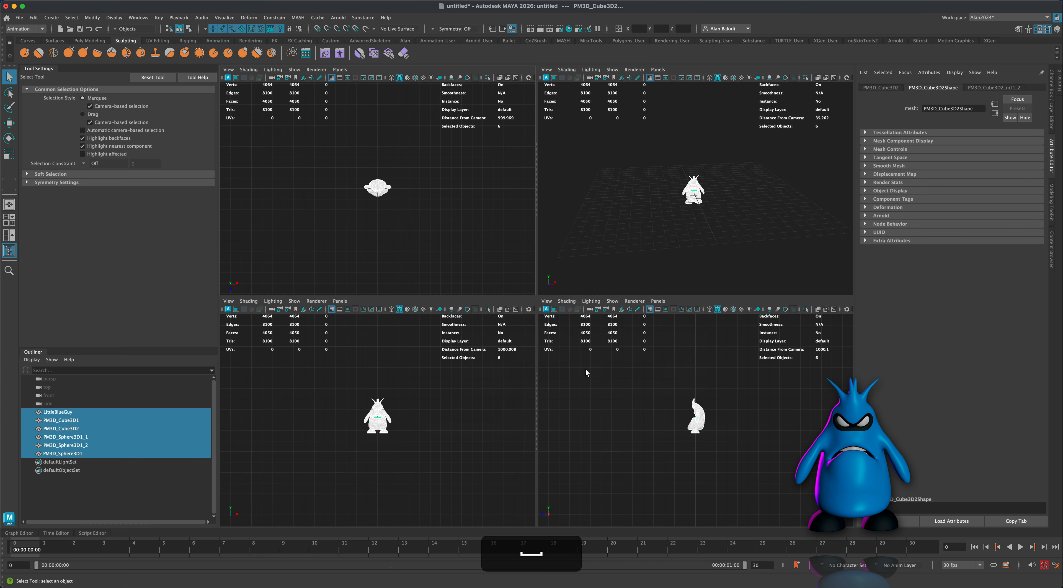
pyautogui.scroll(2, 352, 446)
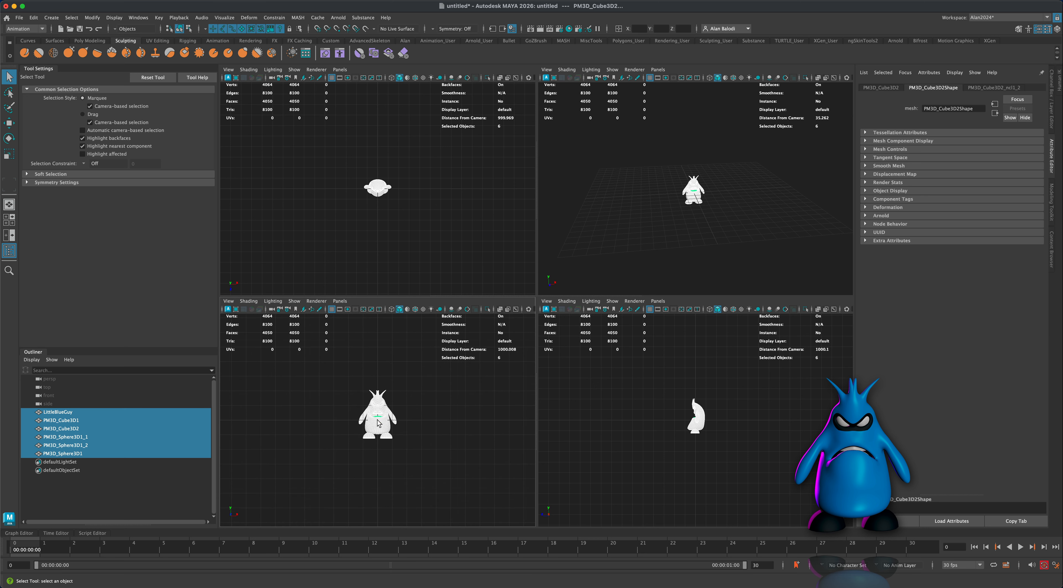
pyautogui.click(10, 123)
pyautogui.click(84, 101)
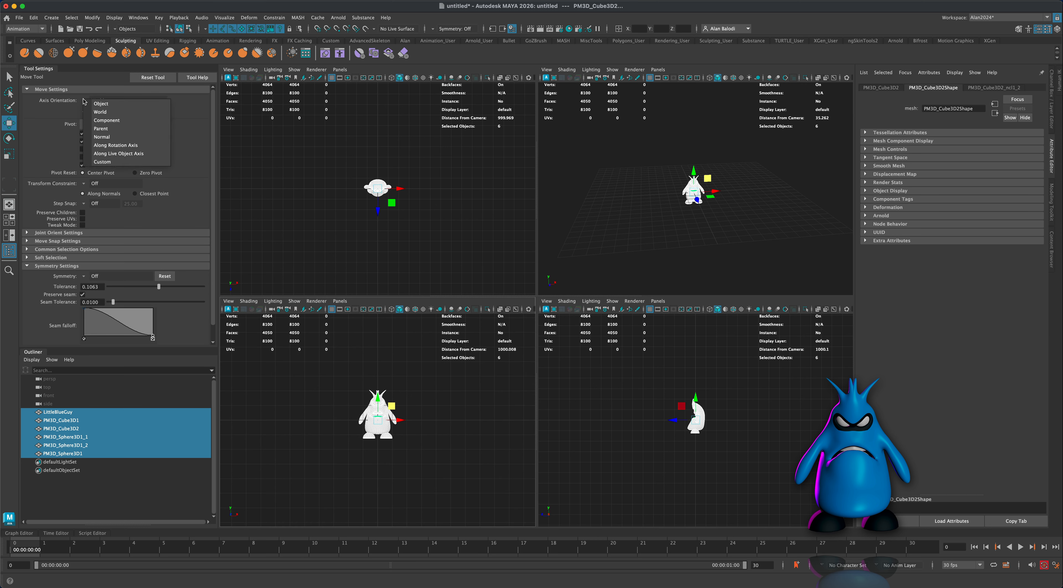
pyautogui.click(100, 112)
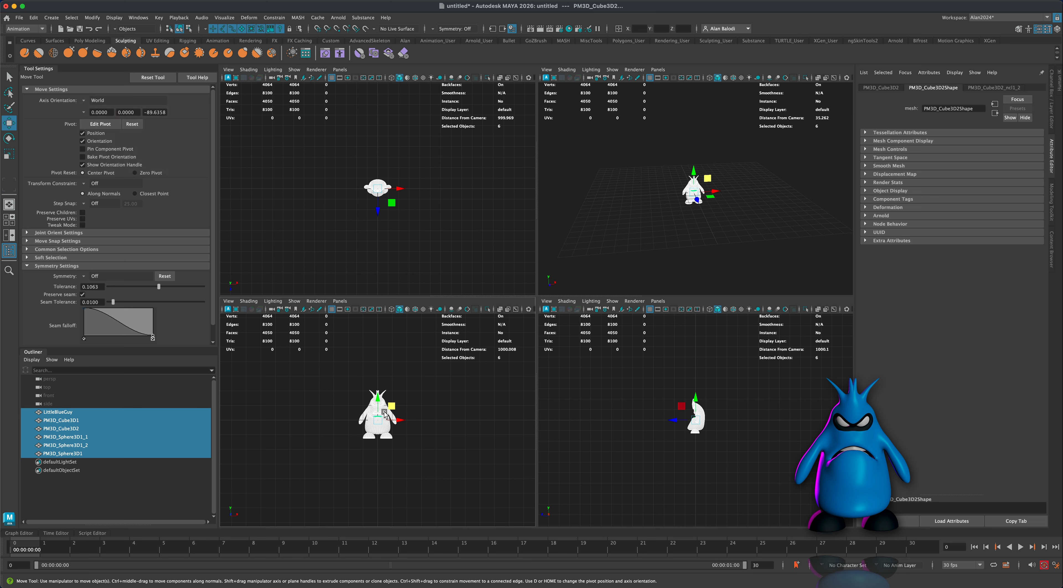
pyautogui.moveTo(377, 399); pyautogui.dragTo(379, 381)
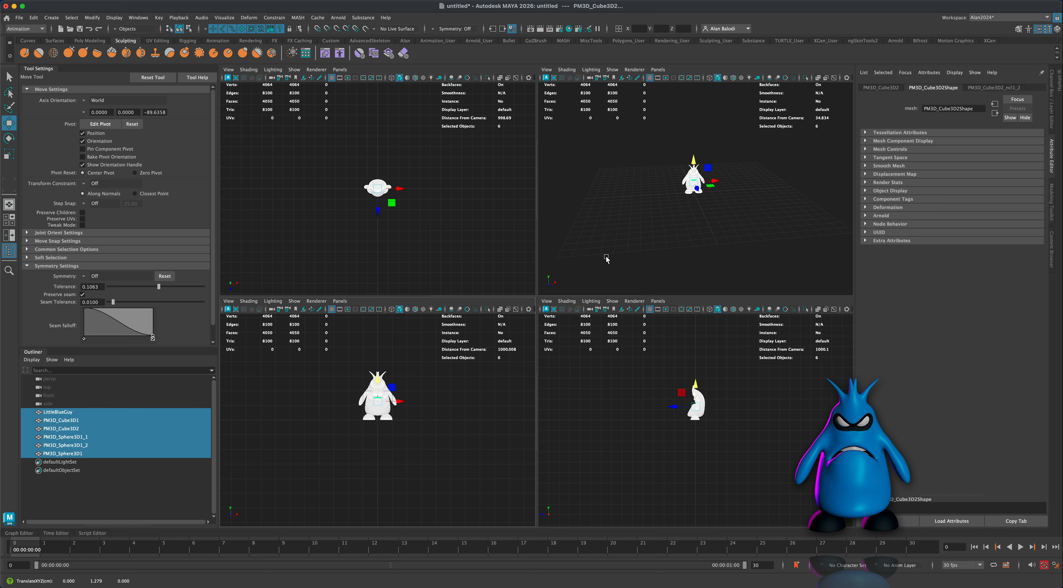
pyautogui.press('space')
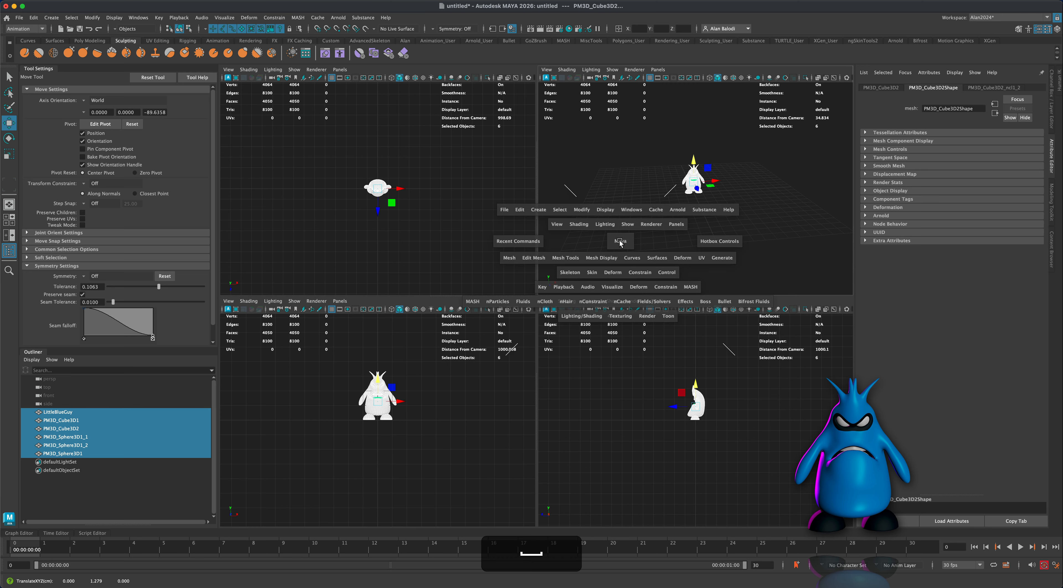
# - Frame the character and display the wireframe over the shaded meshes to examine the topology of all its parts
pyautogui.press('f')
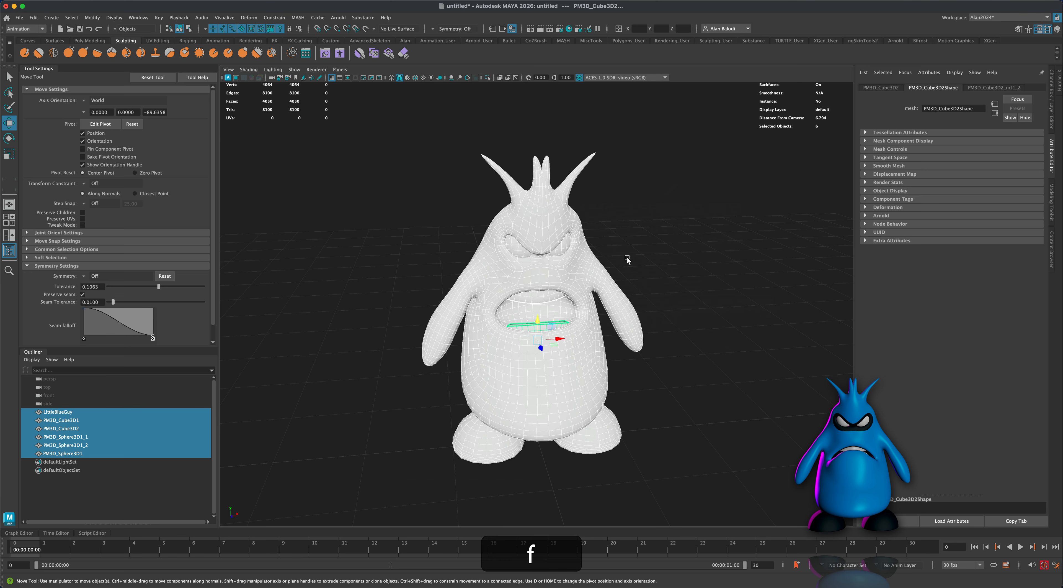
pyautogui.click(702, 403)
pyautogui.moveTo(702, 403)
pyautogui.keyDown('alt'); pyautogui.mouseDown()
pyautogui.moveTo(450, 390)
pyautogui.moveTo(539, 394)
pyautogui.mouseUp(); pyautogui.keyUp('alt')
pyautogui.click(416, 78)
pyautogui.click(9, 77)
pyautogui.keyDown('alt'); pyautogui.moveTo(247, 252); pyautogui.dragTo(363, 328); pyautogui.keyUp('alt')
pyautogui.moveTo(698, 362)
pyautogui.keyDown('alt'); pyautogui.mouseDown()
pyautogui.moveTo(682, 369)
pyautogui.moveTo(698, 376)
pyautogui.mouseUp(); pyautogui.keyUp('alt')
pyautogui.keyDown('alt'); pyautogui.scroll(1, 702, 373); pyautogui.keyUp('alt')
pyautogui.keyDown('alt'); pyautogui.scroll(1, 702, 375); pyautogui.keyUp('alt')
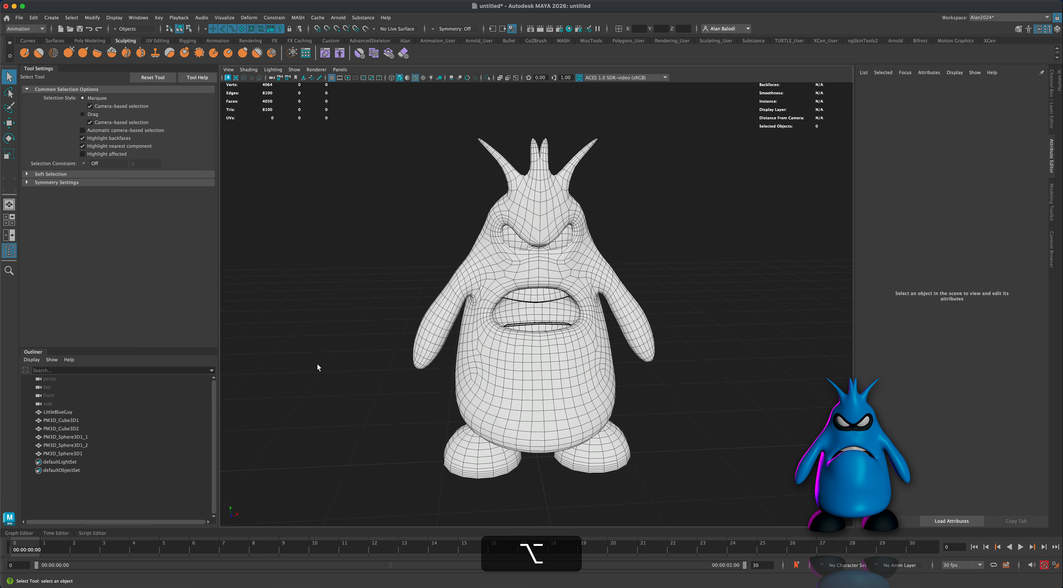
pyautogui.keyDown('alt'); pyautogui.moveTo(318, 367); pyautogui.dragTo(322, 361); pyautogui.keyUp('alt')
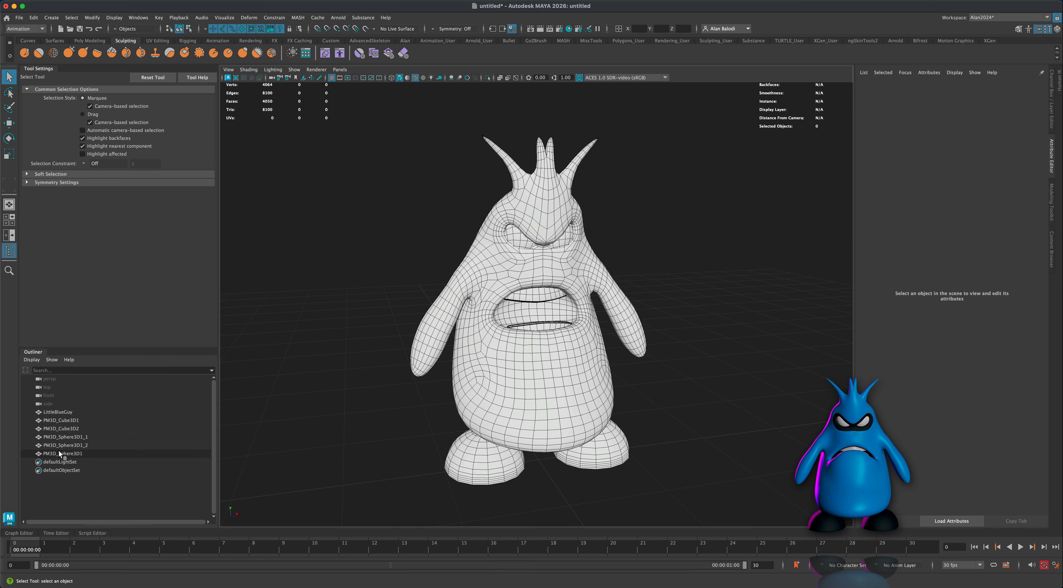
pyautogui.moveTo(294, 429)
pyautogui.keyDown('alt'); pyautogui.mouseDown()
pyautogui.moveTo(315, 425)
pyautogui.moveTo(303, 428)
pyautogui.mouseUp(); pyautogui.keyUp('alt')
# - Combine the body with the two mouth pieces into one mesh and rename it body
pyautogui.moveTo(393, 282); pyautogui.dragTo(570, 356)
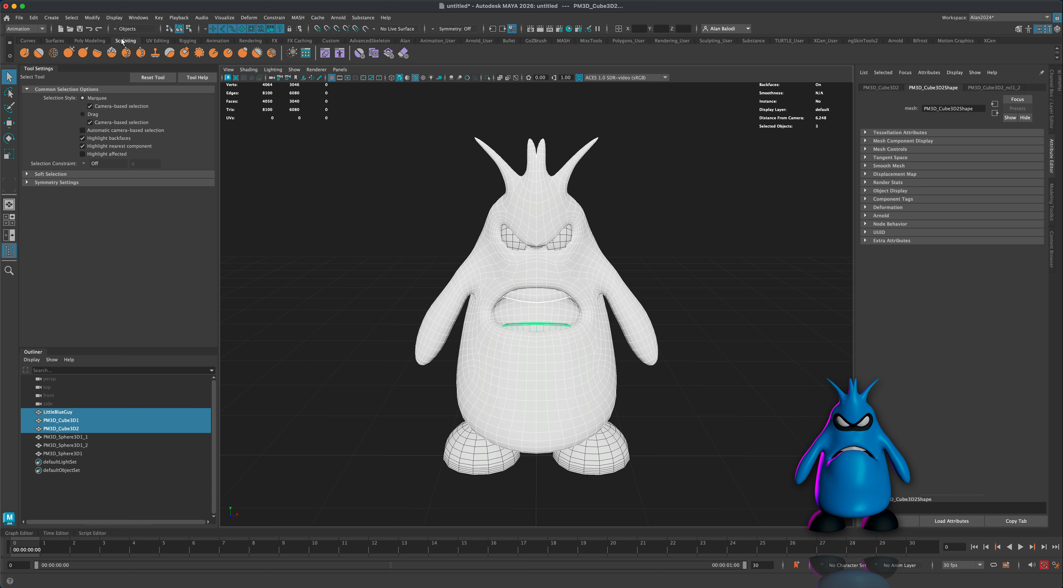
pyautogui.click(101, 41)
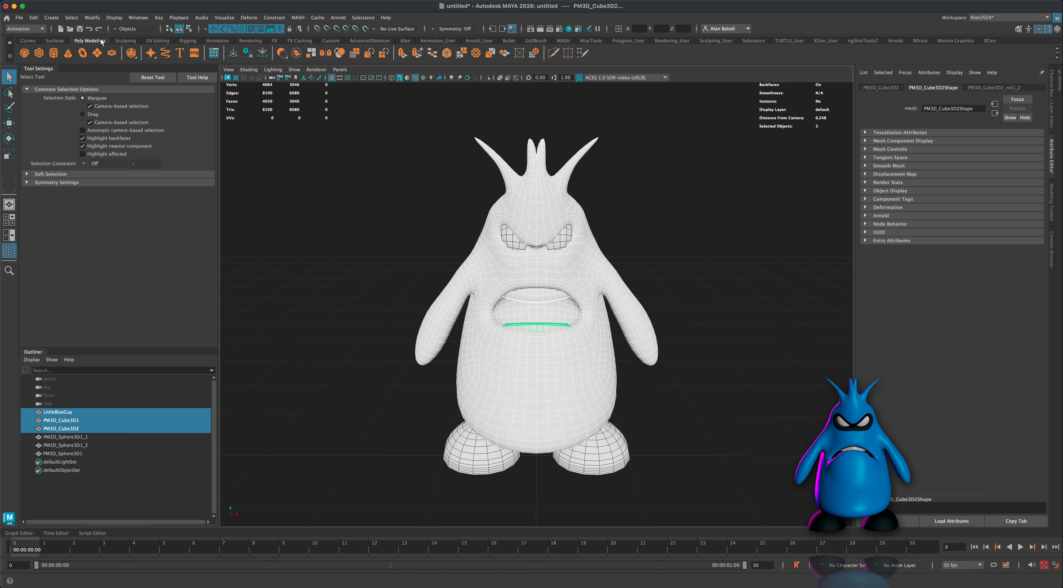
pyautogui.click(297, 53)
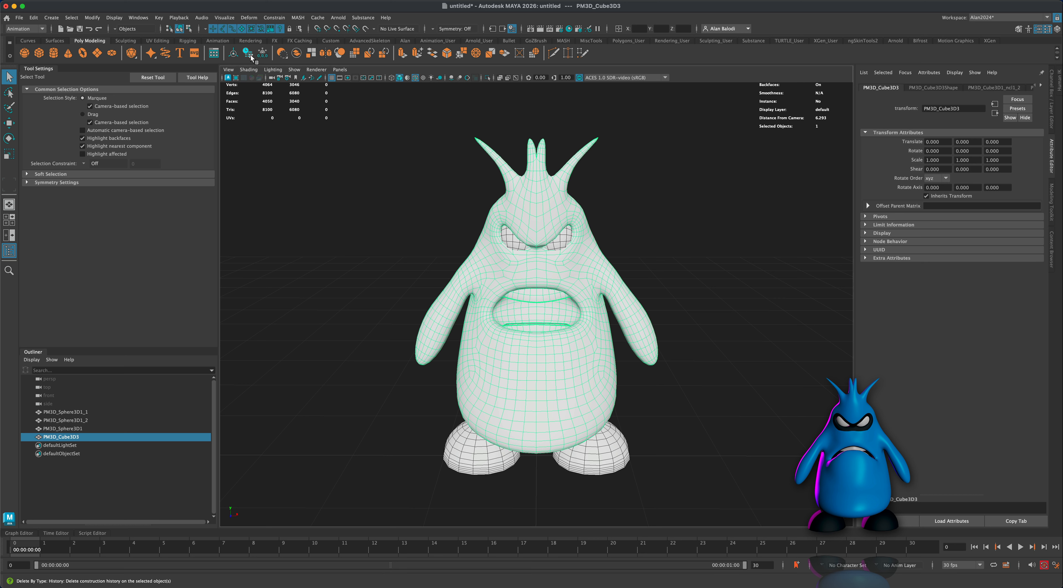
pyautogui.doubleClick(69, 437)
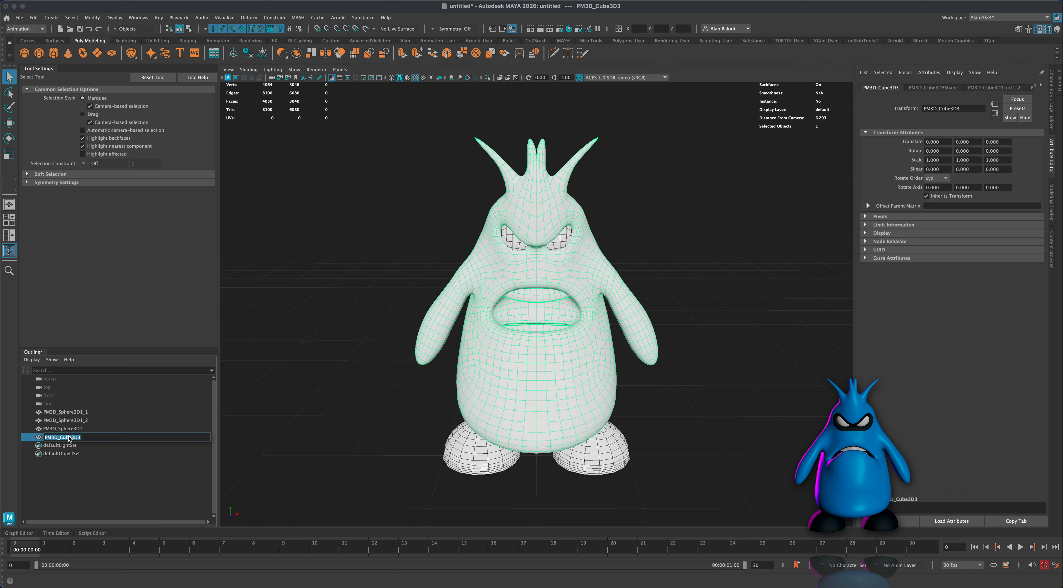
pyautogui.write('body')
pyautogui.press('Return')
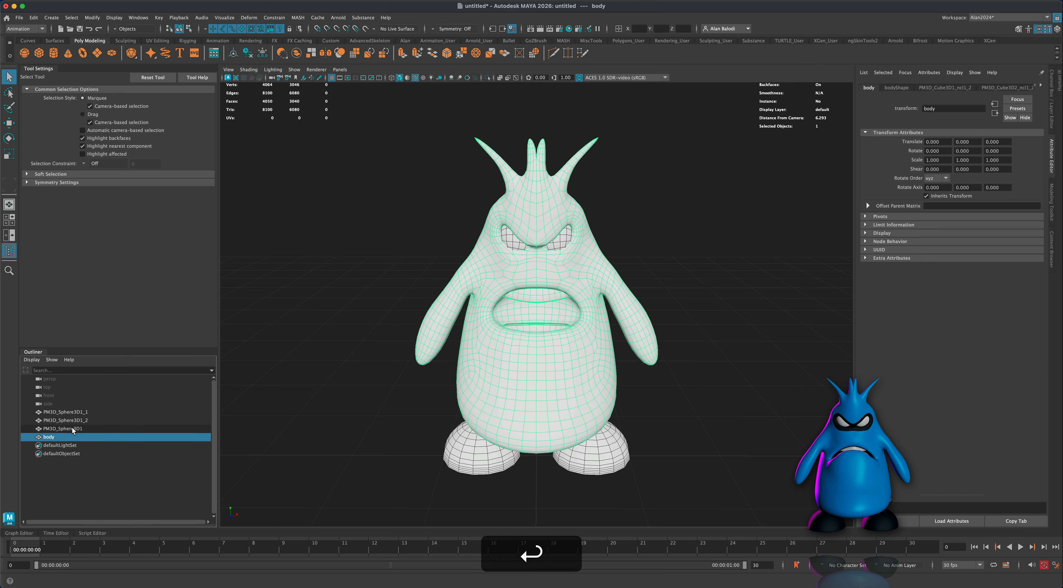
# - Rename the mesh that holds both feet as feet
pyautogui.click(73, 429)
pyautogui.doubleClick(73, 428)
pyautogui.write('feet')
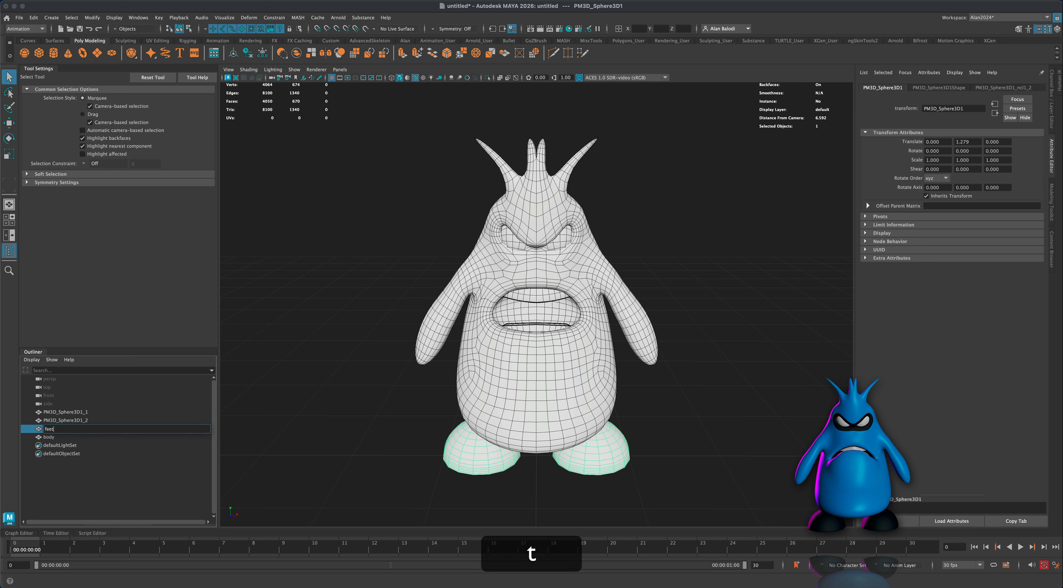
pyautogui.press('Return')
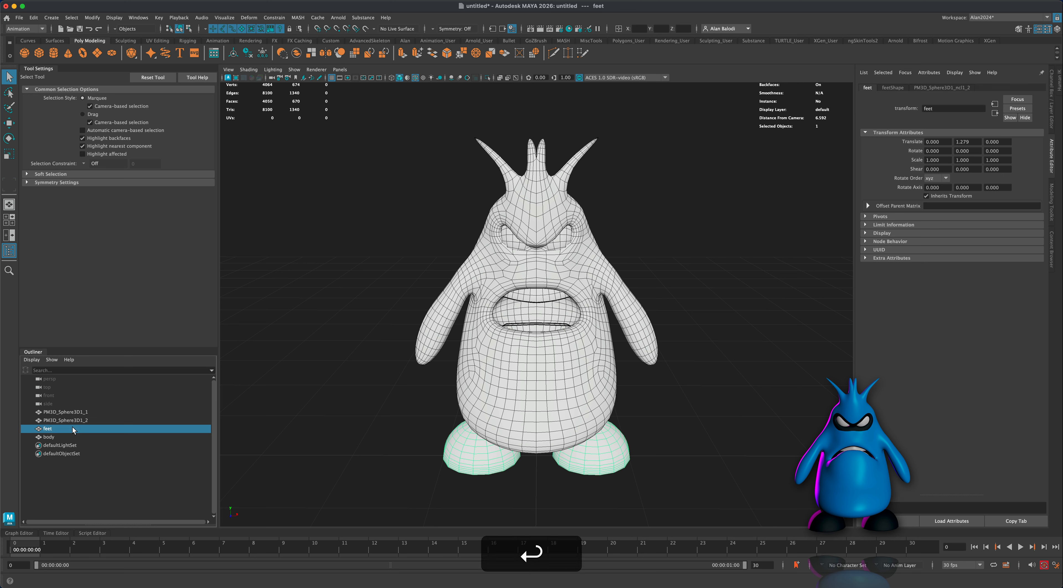
# - Combine the two eye spheres into one mesh, rename it eyes, and check the three parts in the object list
pyautogui.click(76, 420)
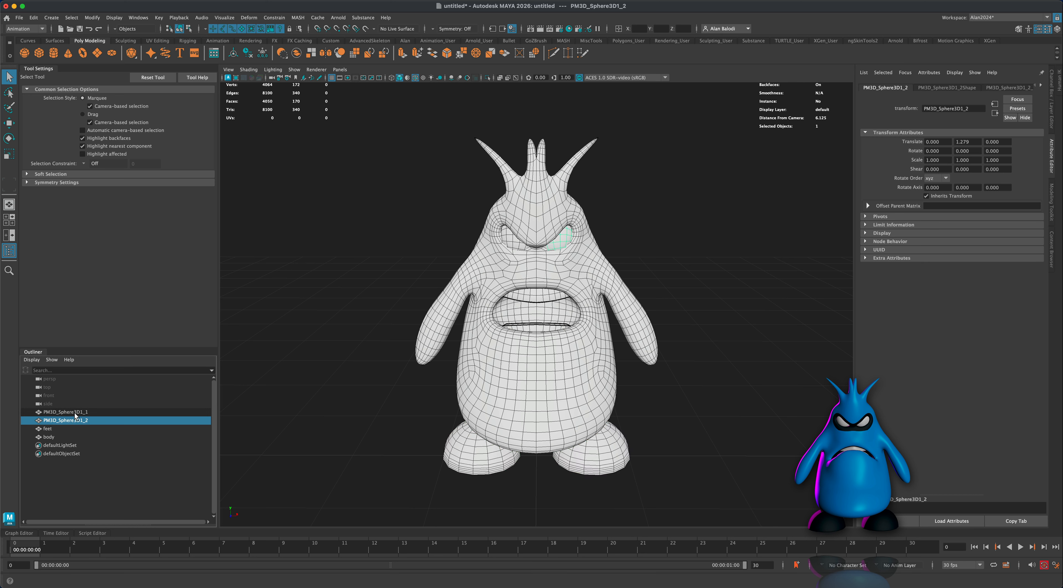
pyautogui.keyDown('shift'); pyautogui.click(68, 411); pyautogui.keyUp('shift')
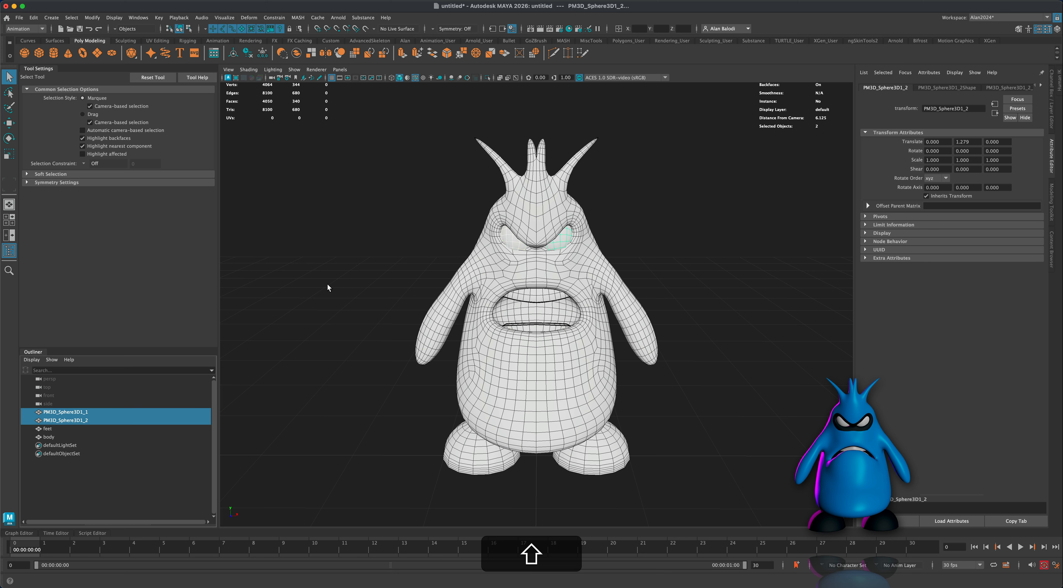
pyautogui.click(297, 54)
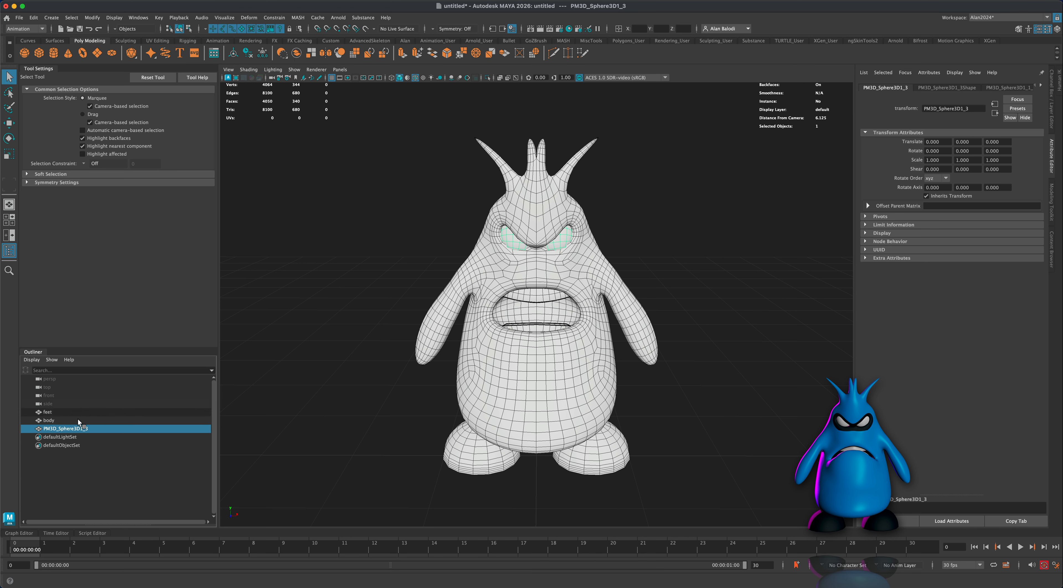
pyautogui.doubleClick(74, 428)
pyautogui.write('eyes')
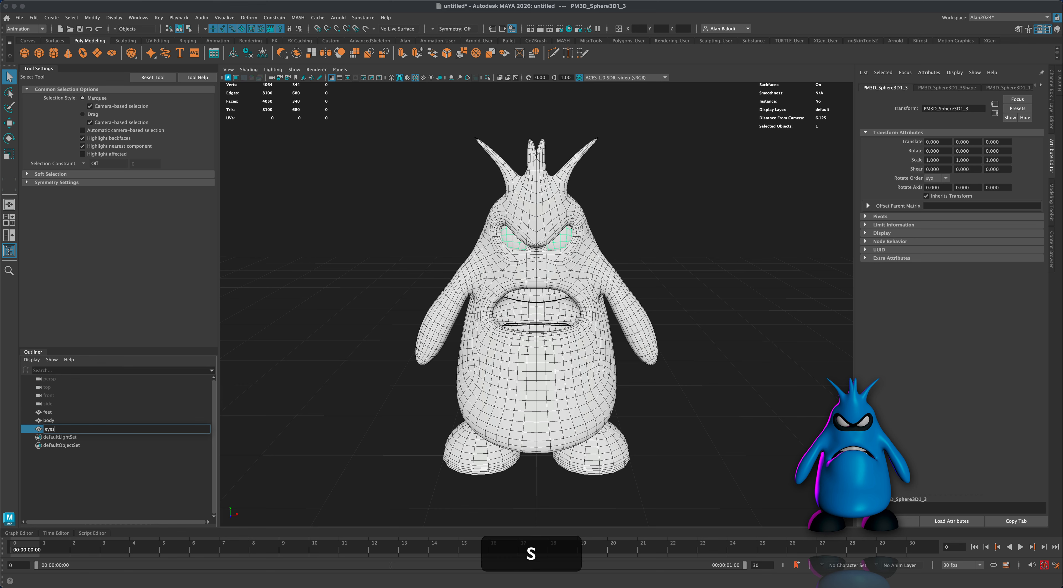
pyautogui.press('Return')
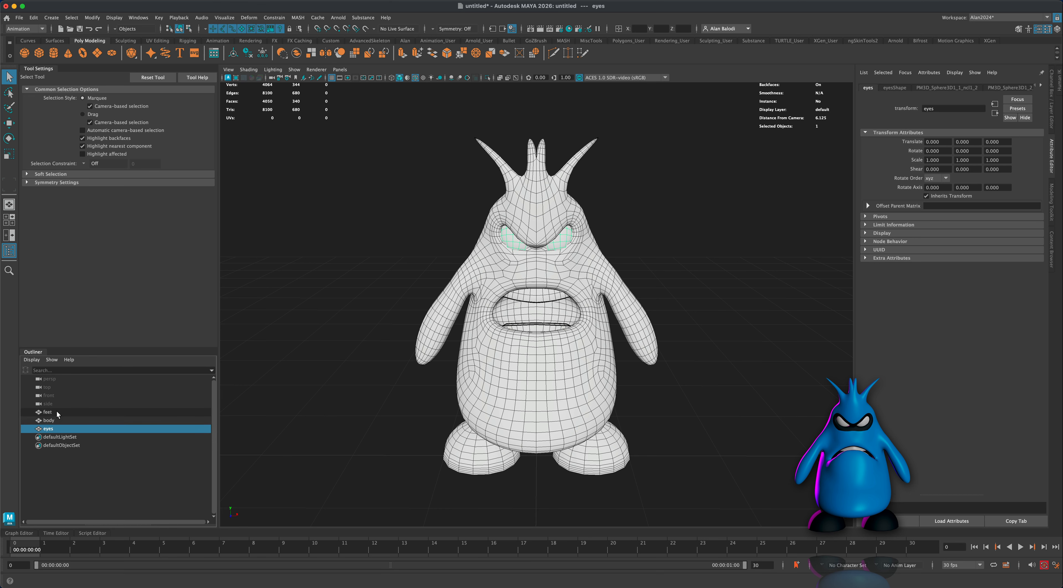
pyautogui.click(52, 412)
pyautogui.click(51, 420)
pyautogui.click(55, 426)
pyautogui.click(385, 427)
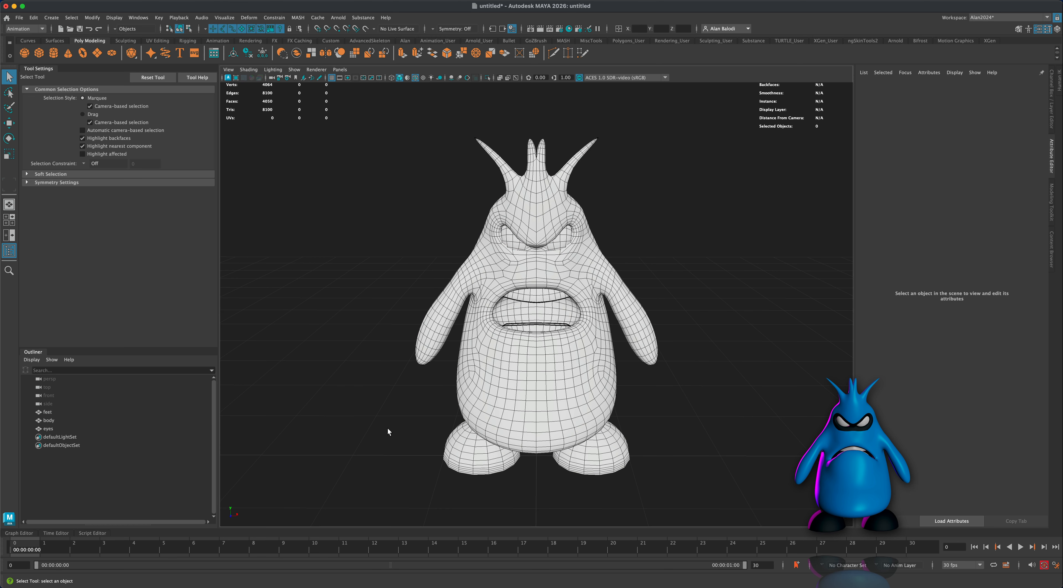
# - Save the scene as LittleGuy in Maya Binary format in the BlueGuyAnimExperiment folder
pyautogui.keyDown('alt'); pyautogui.moveTo(388, 427); pyautogui.dragTo(427, 287); pyautogui.keyUp('alt')
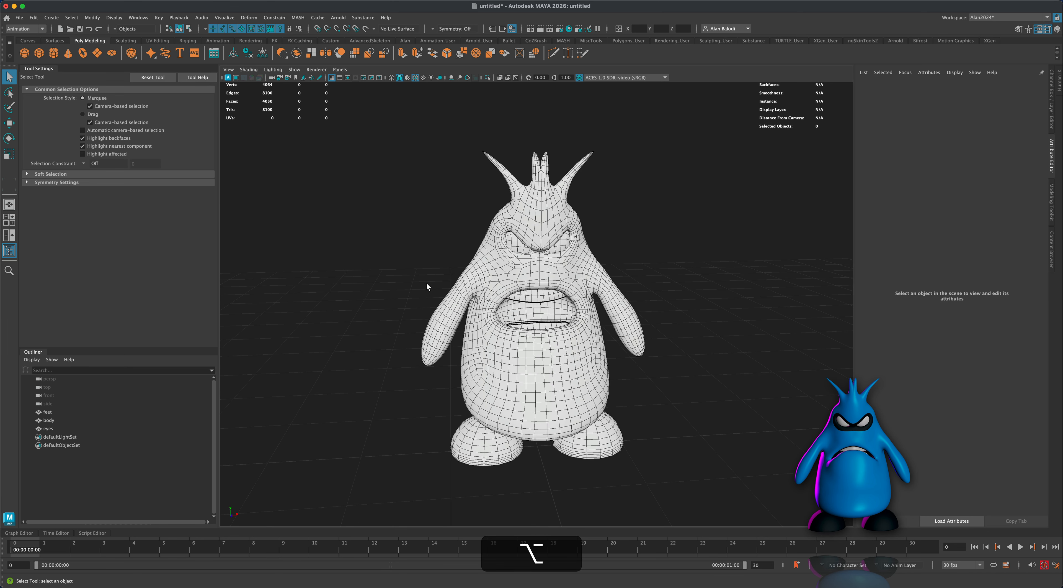
pyautogui.keyDown('alt'); pyautogui.moveTo(433, 152); pyautogui.dragTo(427, 161); pyautogui.keyUp('alt')
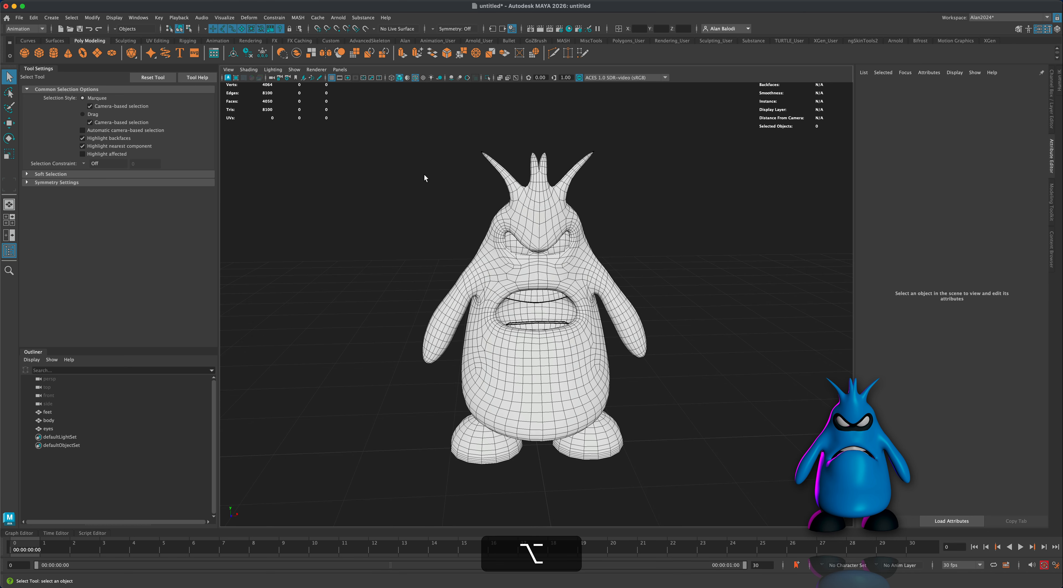
pyautogui.press('super+s')
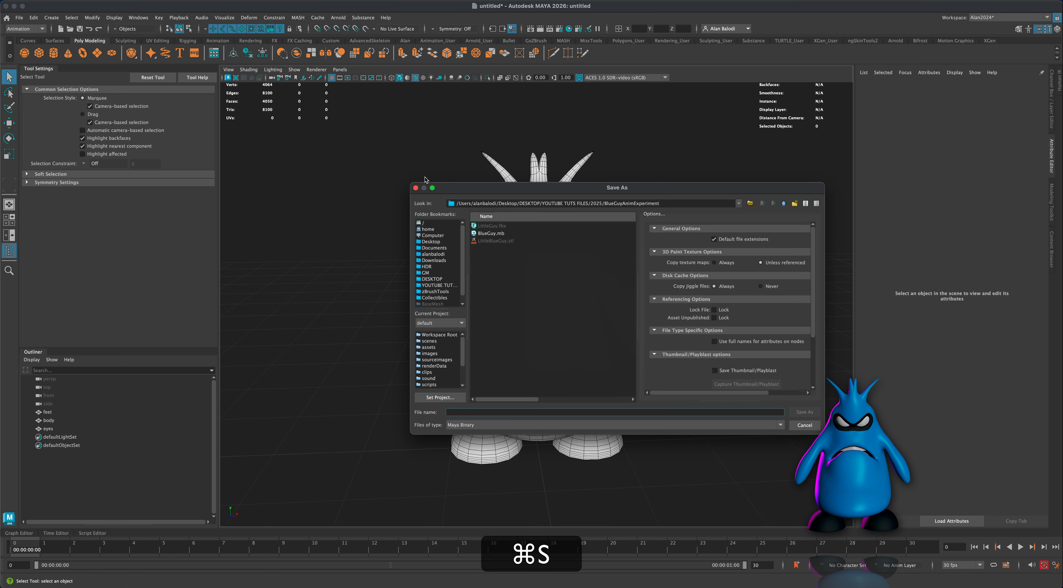
pyautogui.write('LittleGuy')
# - Hide the wireframe overlay so the character shows as plain shaded surfaces
pyautogui.keyDown('alt'); pyautogui.moveTo(485, 413); pyautogui.dragTo(668, 354); pyautogui.keyUp('alt')
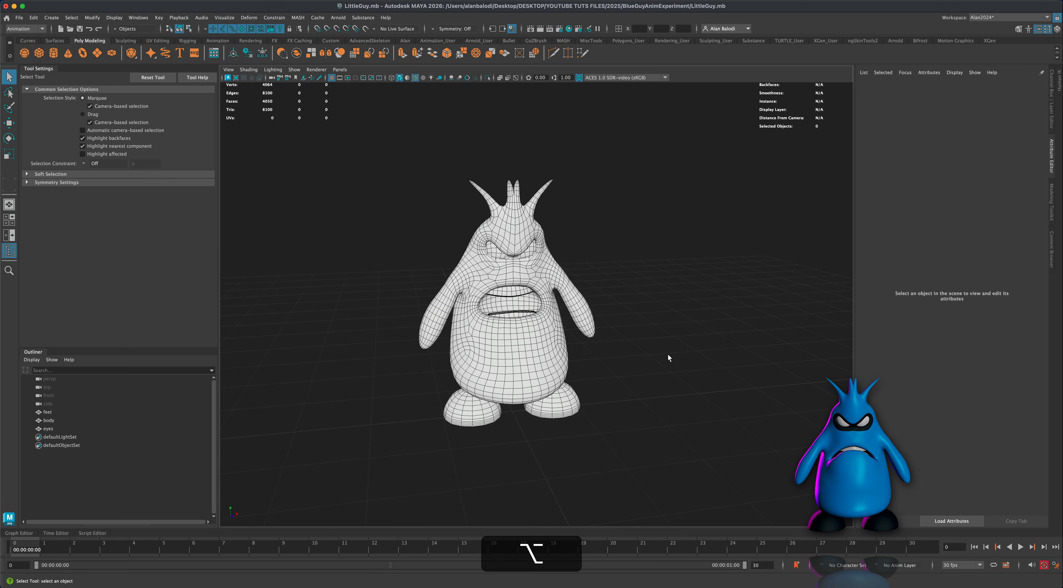
pyautogui.keyDown('alt'); pyautogui.moveTo(412, 266); pyautogui.dragTo(408, 265); pyautogui.keyUp('alt')
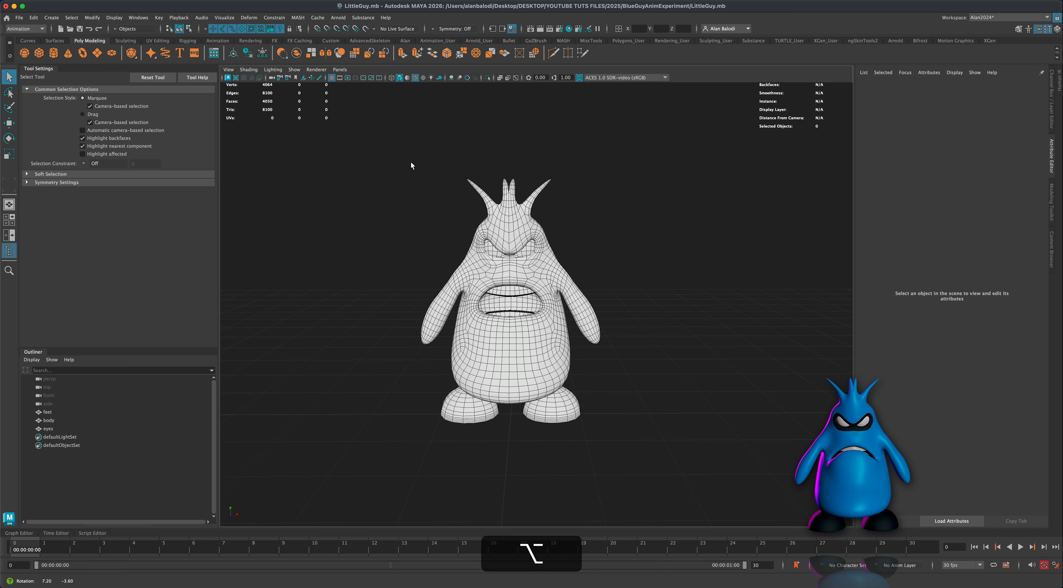
pyautogui.click(415, 77)
pyautogui.keyDown('alt'); pyautogui.moveTo(413, 186); pyautogui.dragTo(421, 185); pyautogui.keyUp('alt')
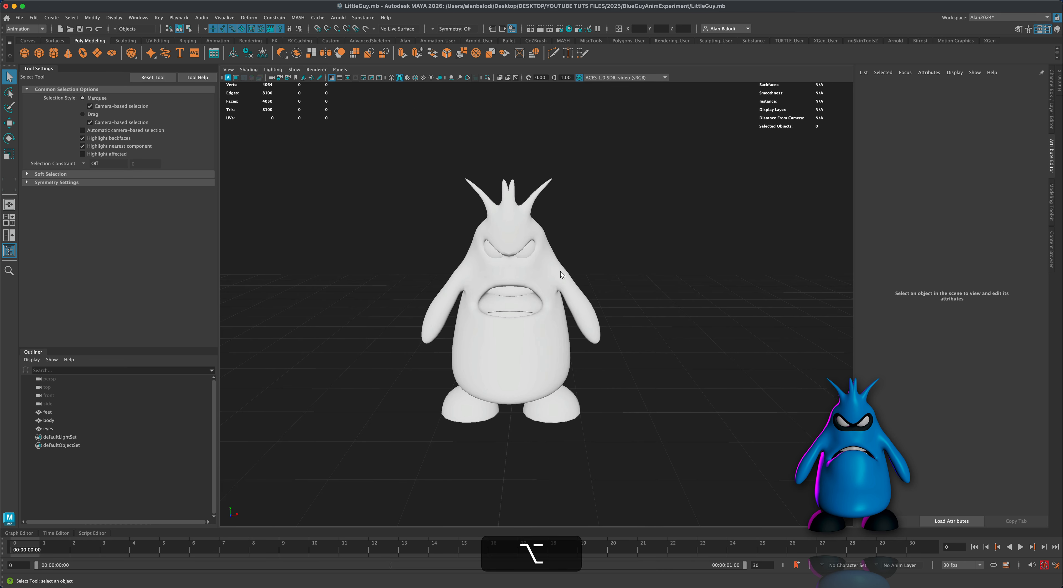
# - Assign a new Phong material to the body mesh
pyautogui.click(547, 272)
pyautogui.rightClick(536, 269)
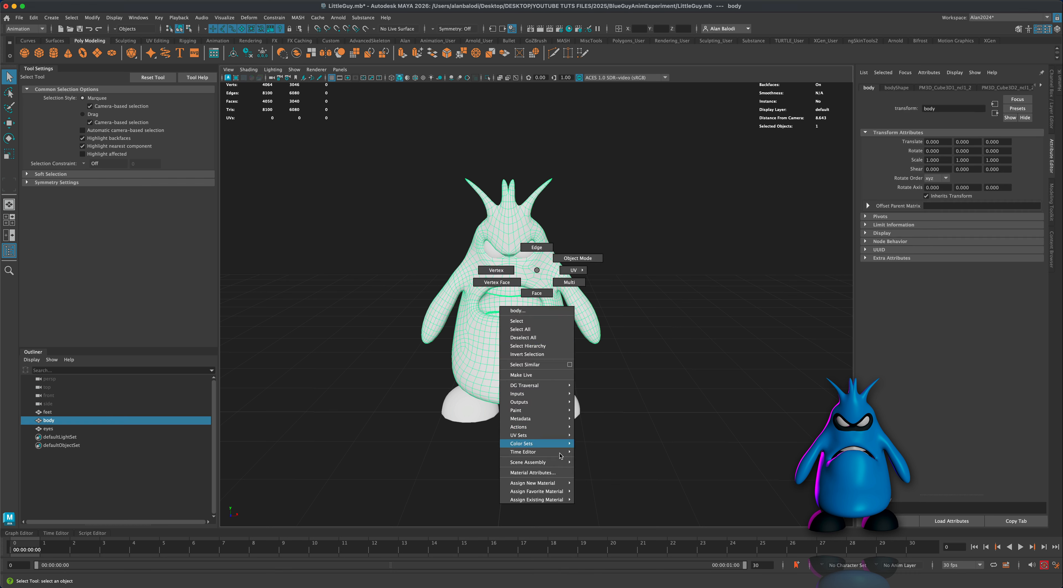
pyautogui.moveTo(560, 483)
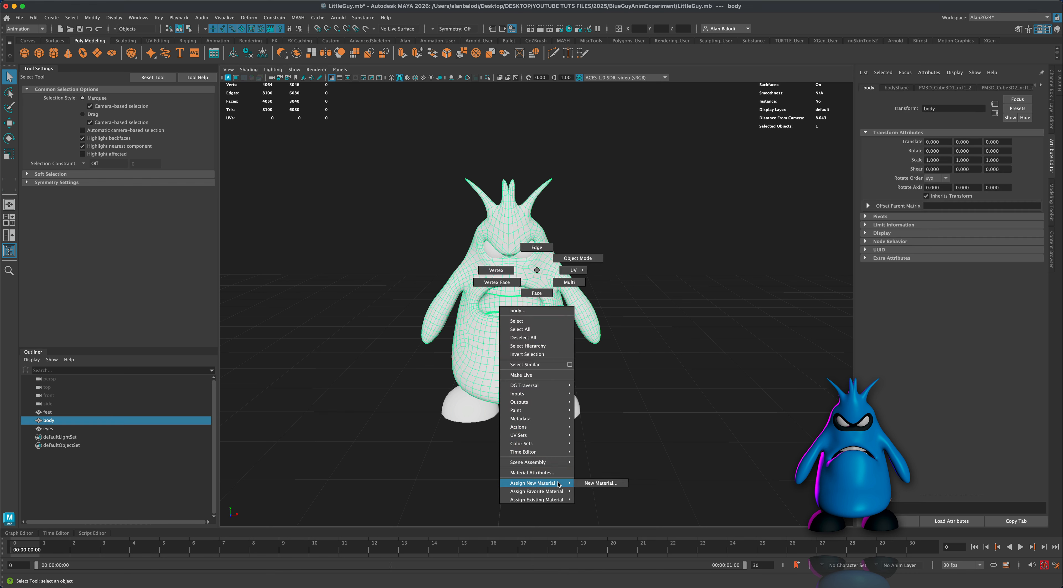
pyautogui.click(583, 483)
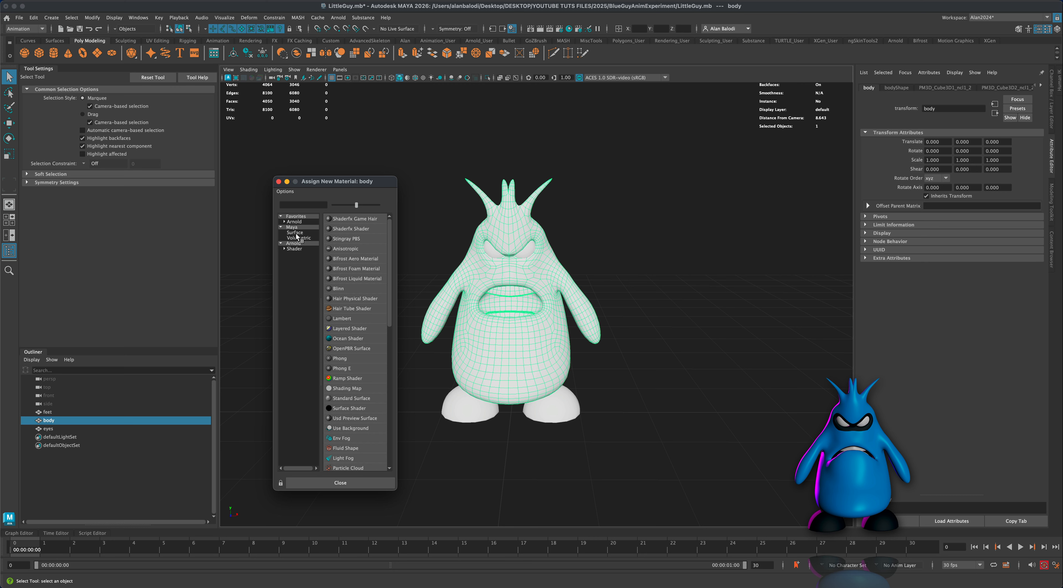
pyautogui.moveTo(328, 185); pyautogui.dragTo(334, 183)
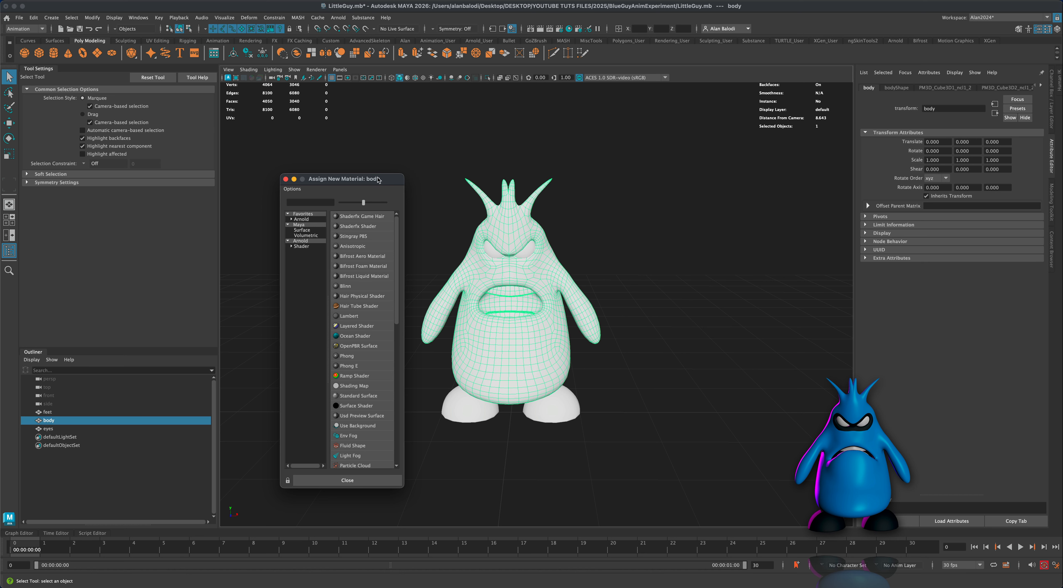
pyautogui.moveTo(379, 179); pyautogui.dragTo(388, 179)
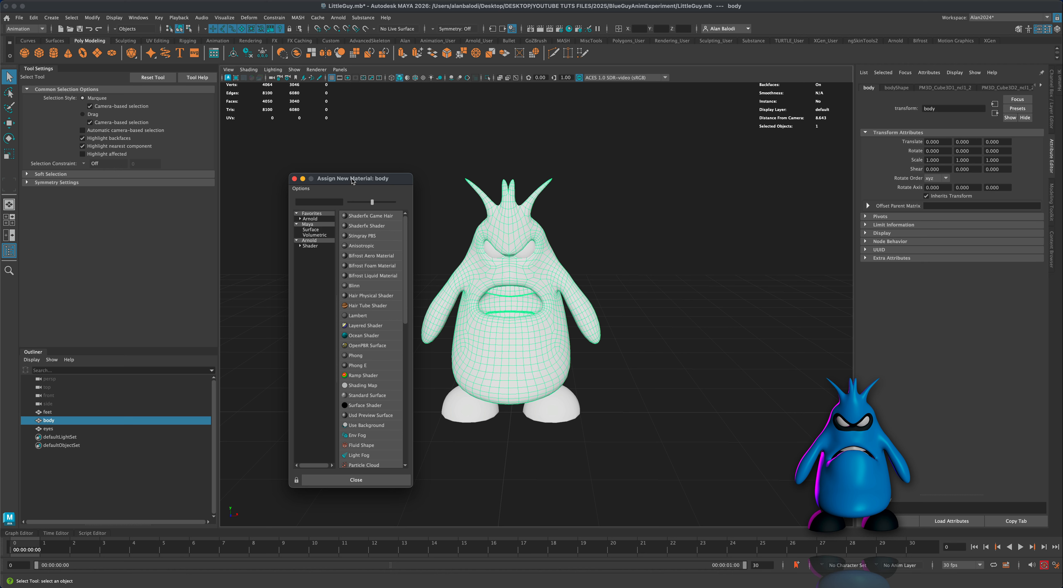
pyautogui.moveTo(354, 179); pyautogui.dragTo(356, 179)
pyautogui.click(317, 224)
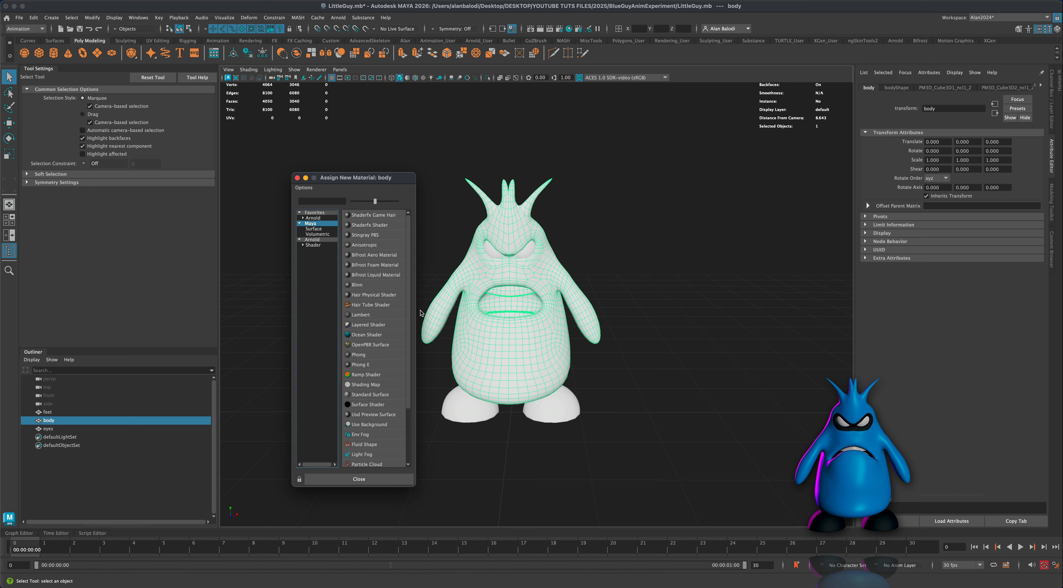
pyautogui.click(313, 219)
pyautogui.click(313, 222)
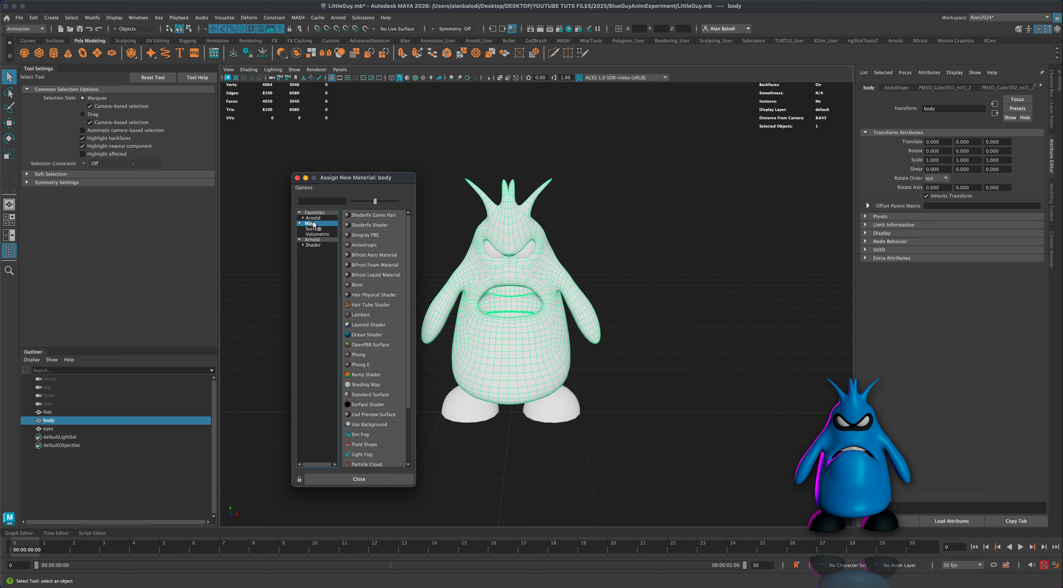
pyautogui.click(358, 354)
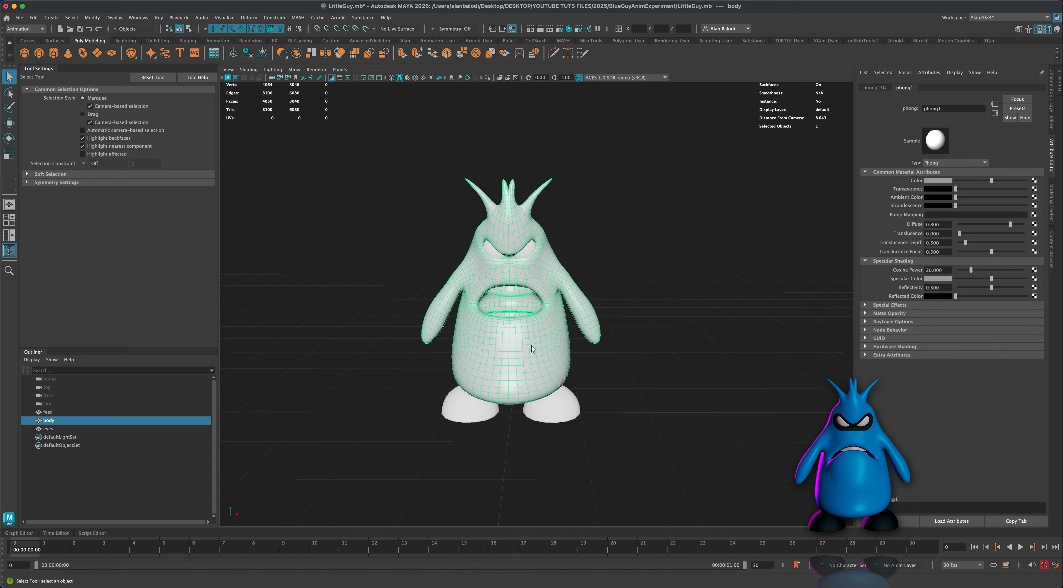
# - Set the body material's colour to a slightly darkened, fully saturated blue with hue 208.452 and saturation 1.000
pyautogui.keyDown('alt'); pyautogui.moveTo(641, 354); pyautogui.dragTo(651, 355); pyautogui.keyUp('alt')
pyautogui.scroll(3, 650, 355)
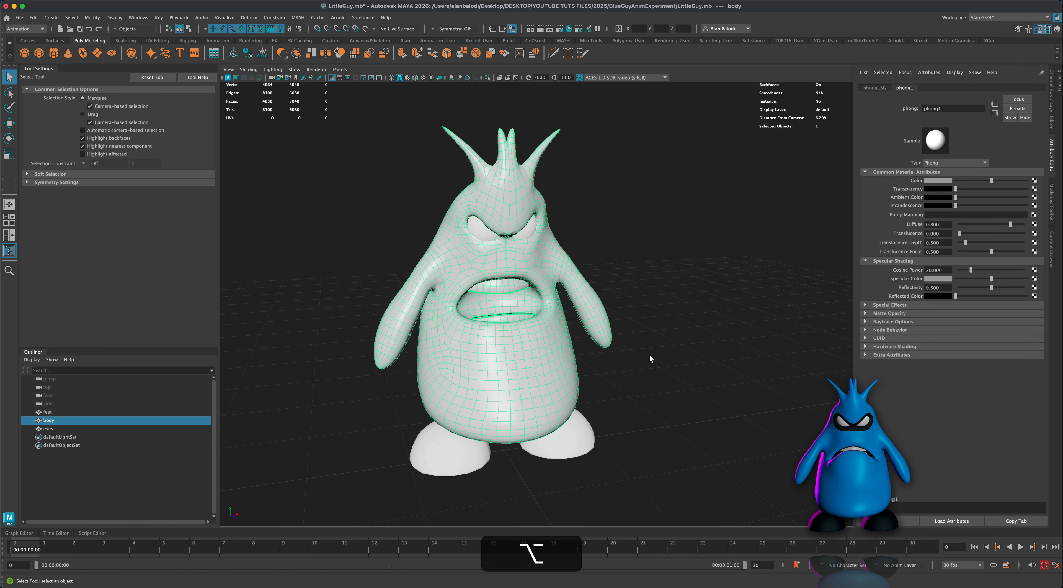
pyautogui.moveTo(992, 180)
pyautogui.mouseDown()
pyautogui.moveTo(963, 181)
pyautogui.moveTo(1035, 187)
pyautogui.mouseUp()
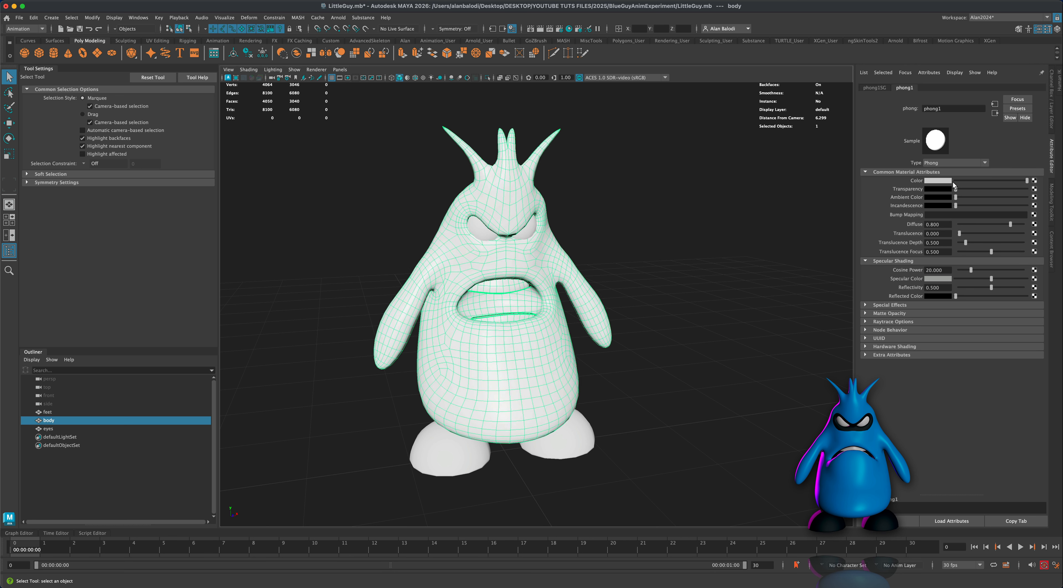
pyautogui.click(947, 181)
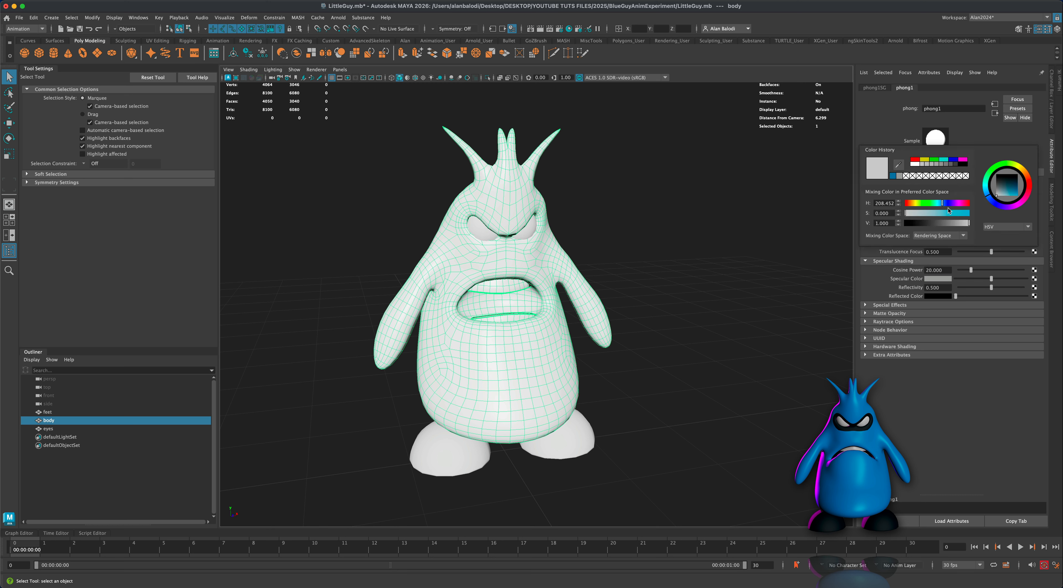
pyautogui.moveTo(991, 202); pyautogui.dragTo(1023, 204)
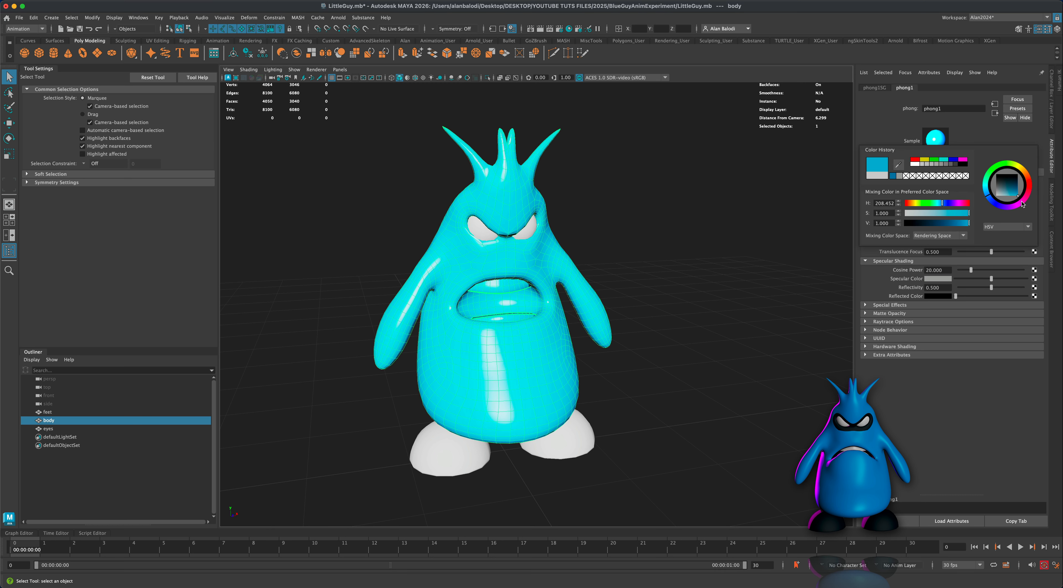
pyautogui.moveTo(964, 224); pyautogui.dragTo(958, 223)
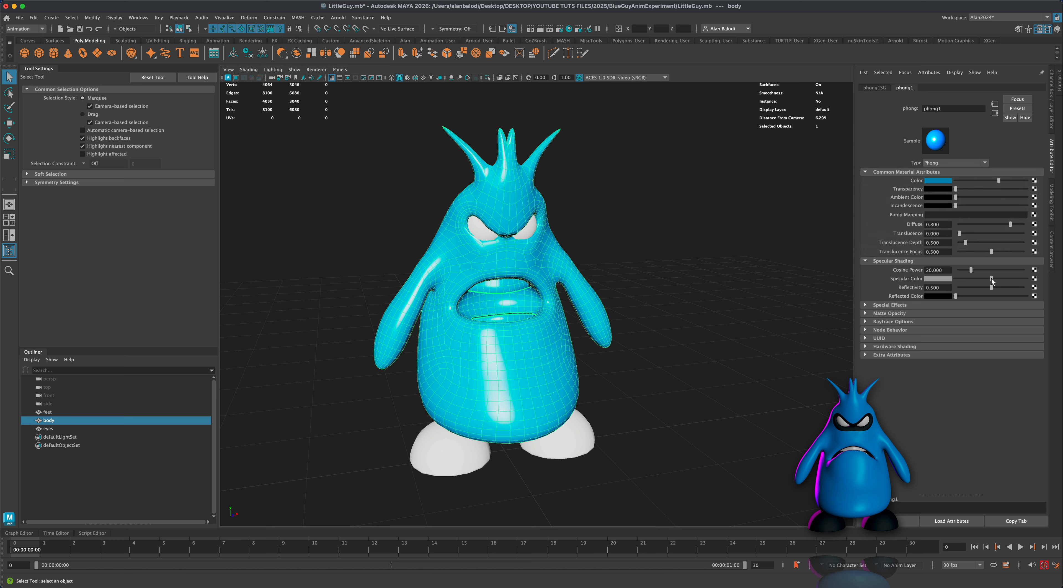
# - Soften the body material's highlights by darkening the specular colour and lowering the cosine power to about 15.5
pyautogui.moveTo(992, 279); pyautogui.dragTo(970, 280)
pyautogui.keyDown('alt'); pyautogui.moveTo(579, 385); pyautogui.dragTo(672, 380); pyautogui.keyUp('alt')
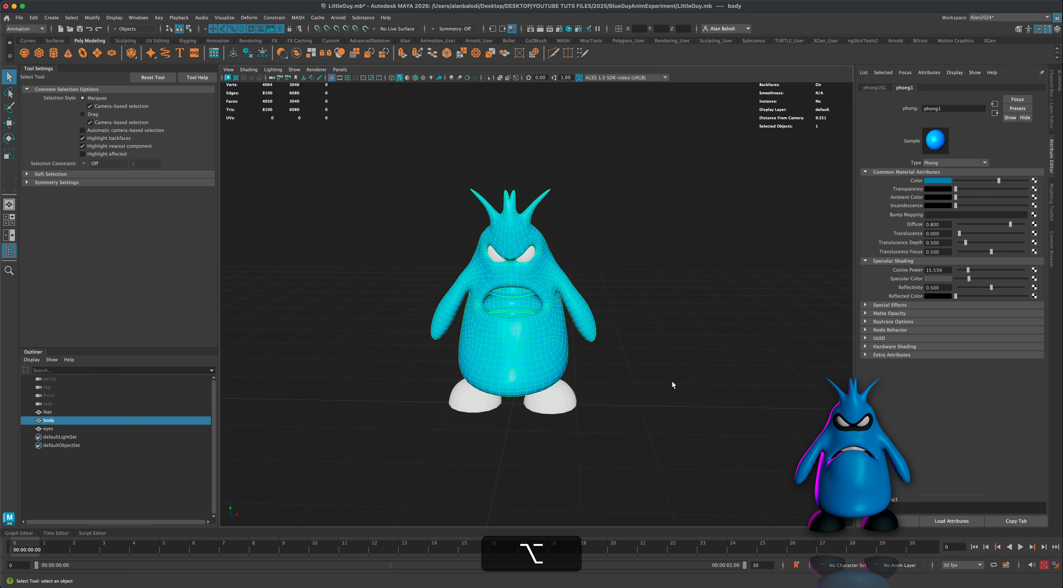
pyautogui.scroll(3, 672, 380)
pyautogui.scroll(3, 672, 385)
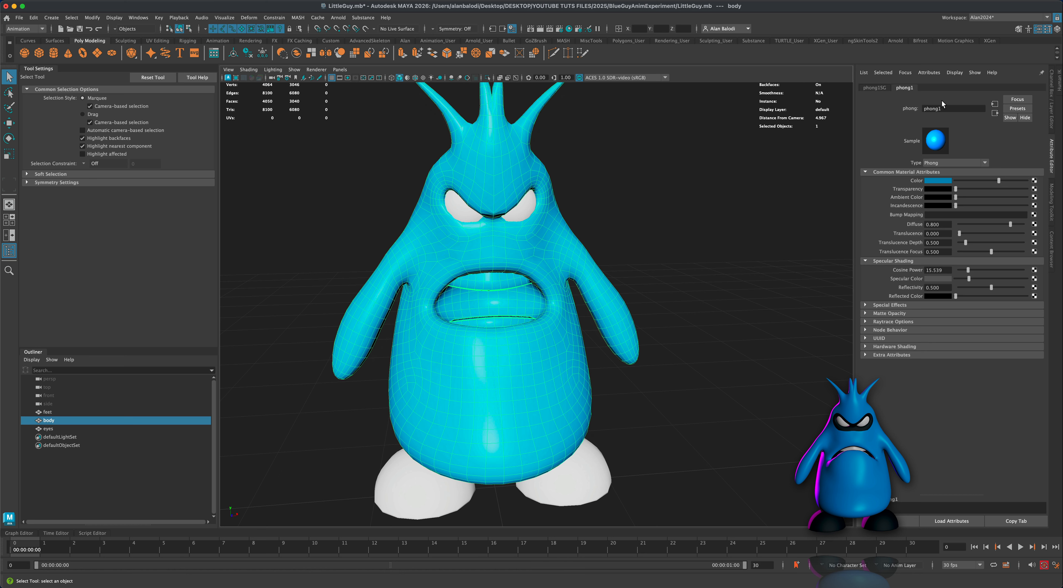
# - Rename the body's Phong material as Blue_Mat
pyautogui.moveTo(951, 108); pyautogui.dragTo(916, 108)
pyautogui.write('Blue_Mat')
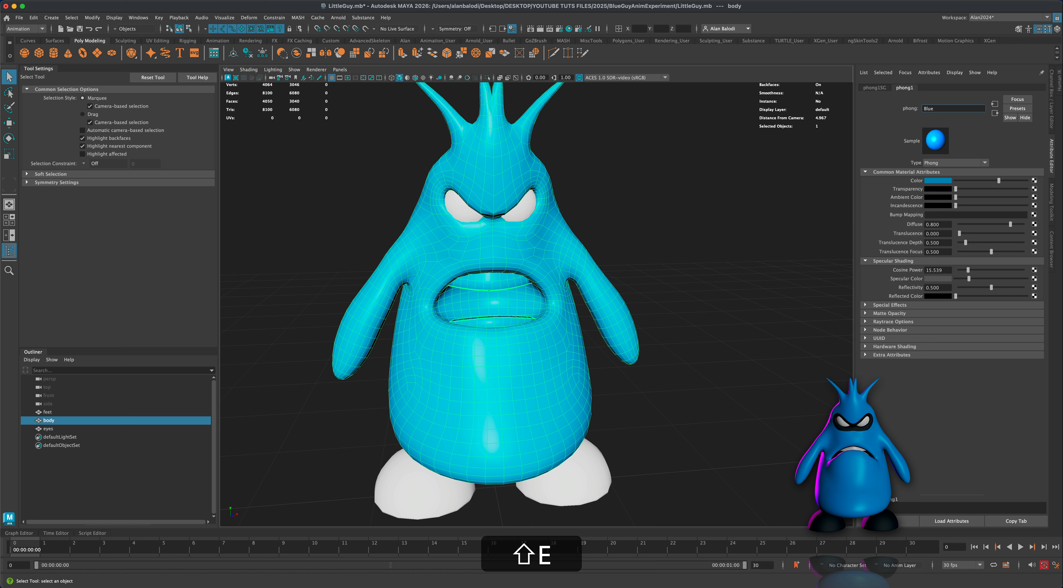
pyautogui.press('Return')
# - Assign the existing Blue_Mat material to the feet mesh and clear the selection
pyautogui.click(599, 466)
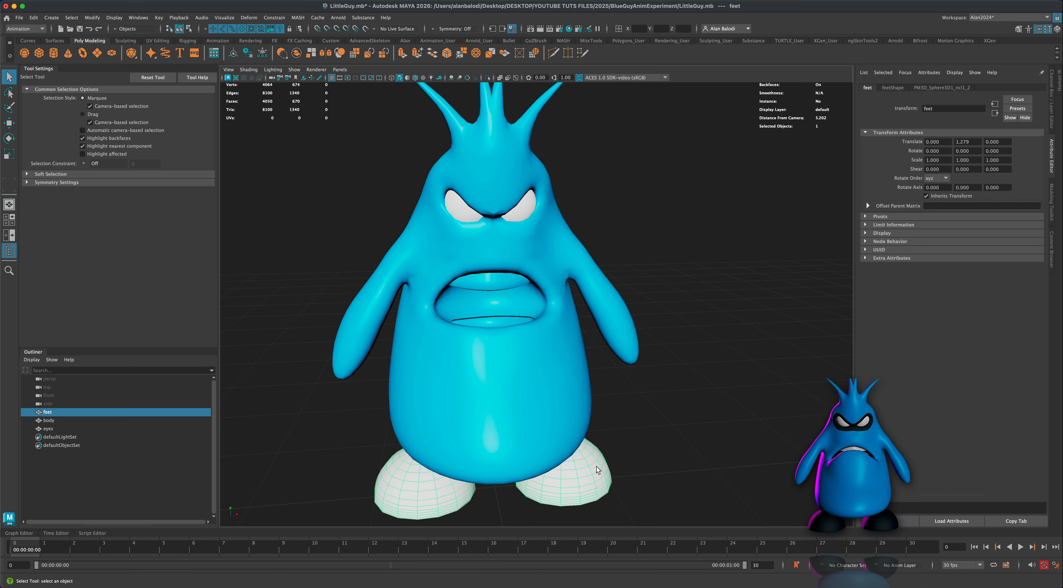
pyautogui.moveTo(596, 466); pyautogui.dragTo(675, 500, button='right')
pyautogui.click(658, 335)
pyautogui.scroll(-3, 654, 326)
pyautogui.keyDown('alt'); pyautogui.moveTo(630, 357); pyautogui.dragTo(641, 363); pyautogui.keyUp('alt')
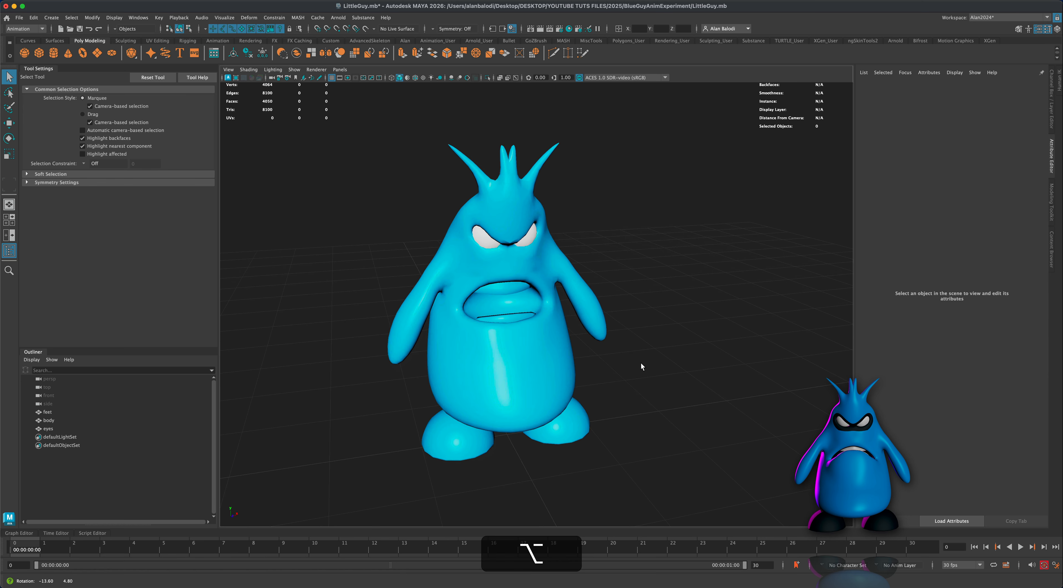
# - Assign a new Phong material to the eyes mesh and brighten its colour to white
pyautogui.click(507, 315)
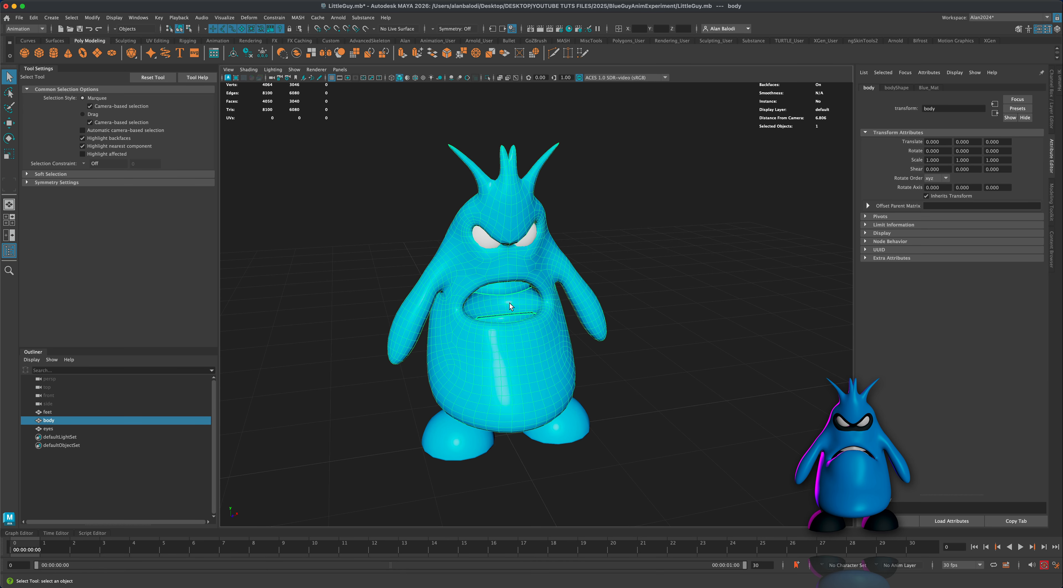
pyautogui.keyDown('alt'); pyautogui.moveTo(610, 263); pyautogui.dragTo(576, 249); pyautogui.keyUp('alt')
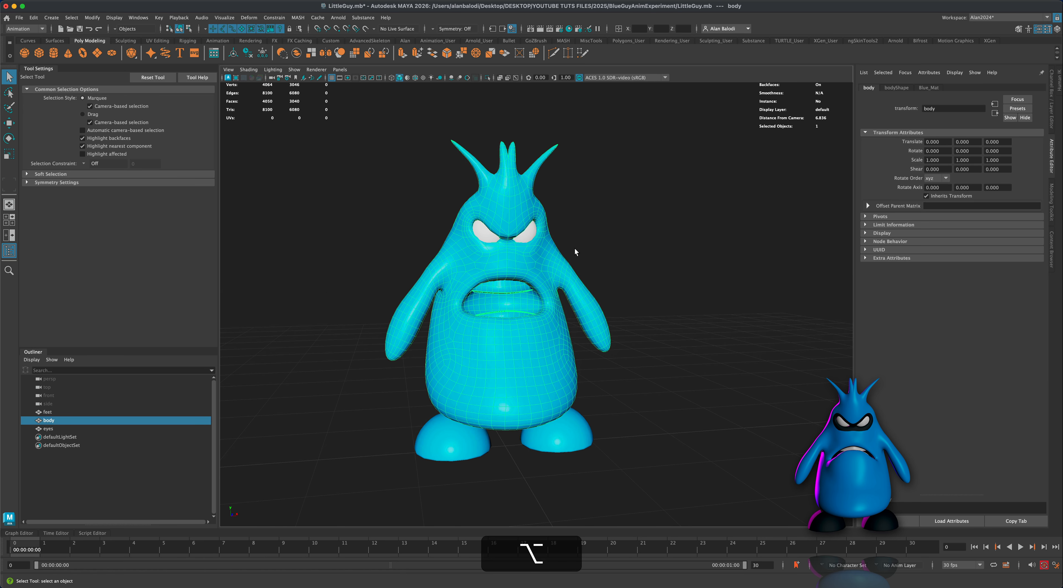
pyautogui.click(527, 238)
pyautogui.rightClick(527, 237)
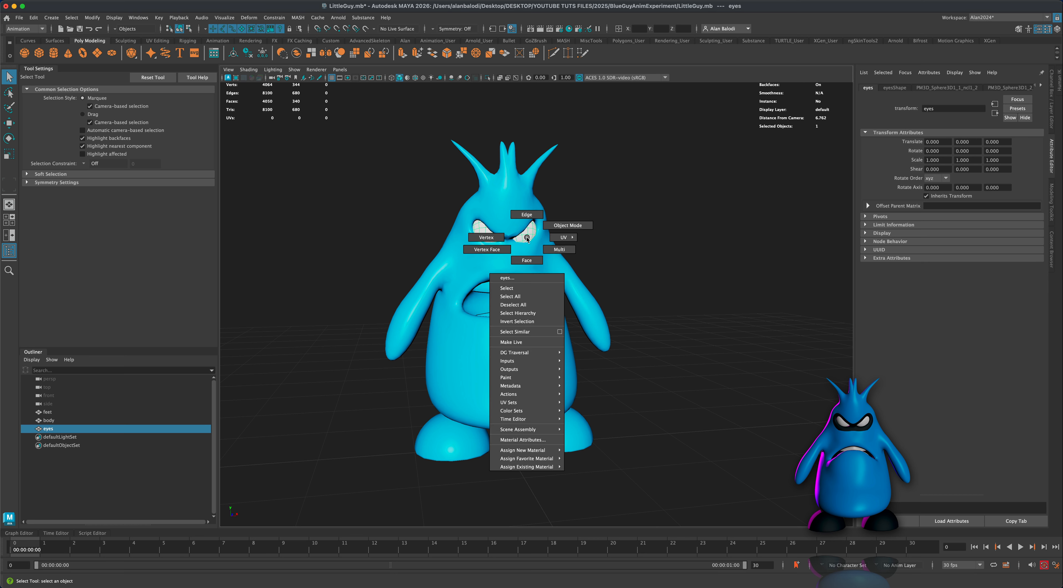
pyautogui.moveTo(537, 451)
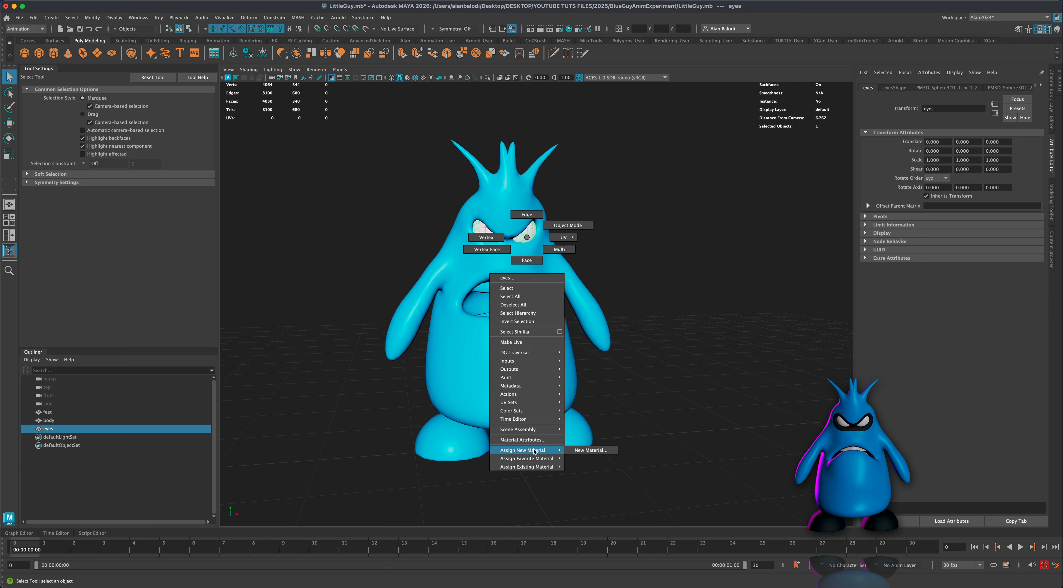
pyautogui.click(578, 450)
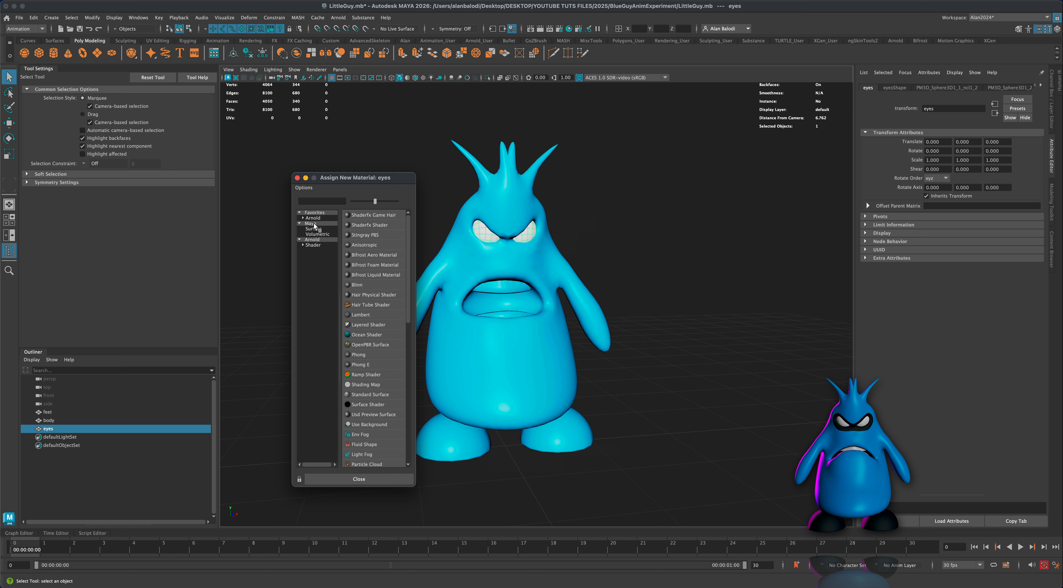
pyautogui.click(360, 354)
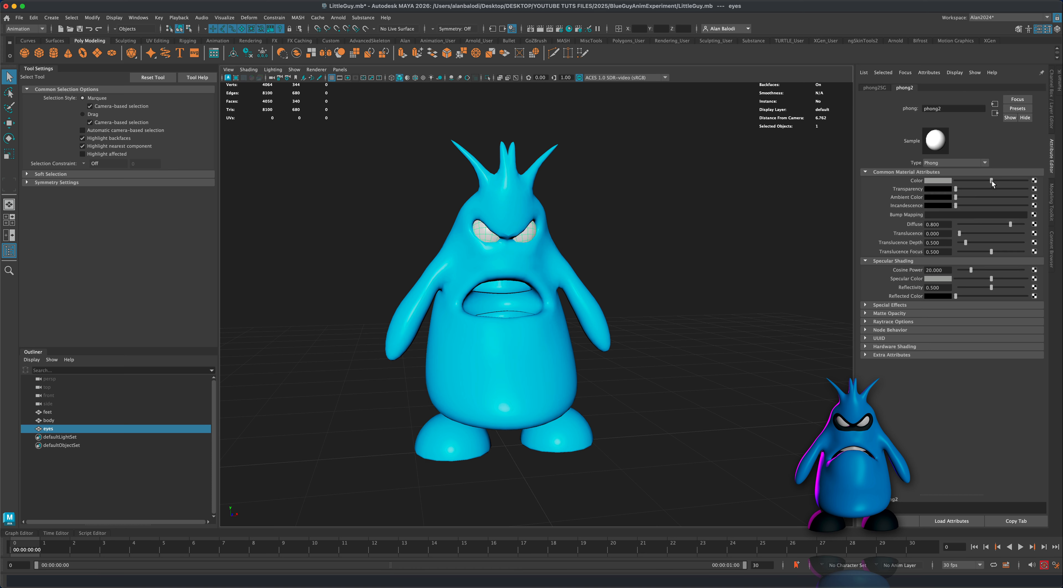
pyautogui.moveTo(991, 182); pyautogui.dragTo(1030, 182)
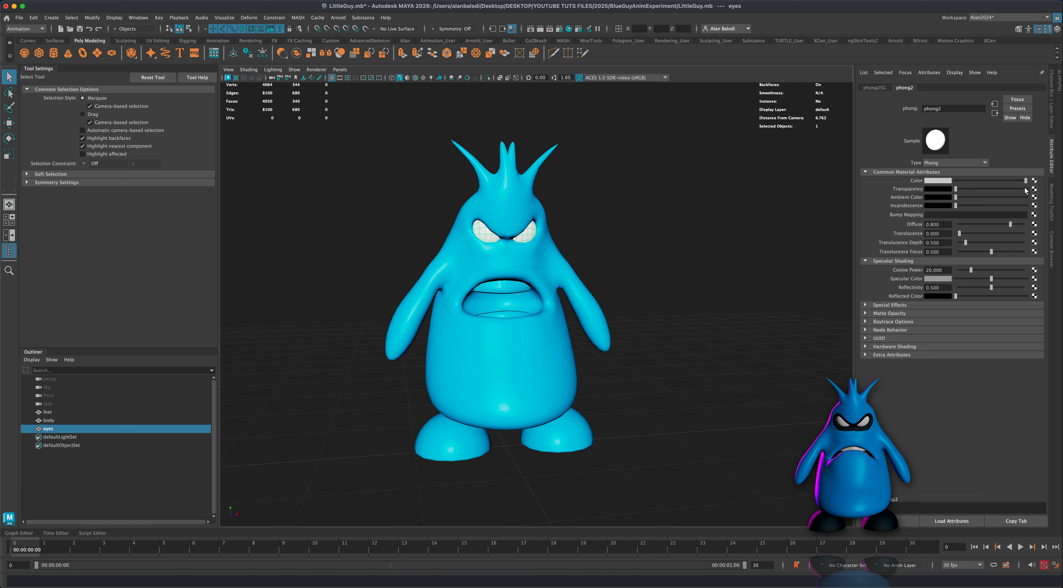
# - Select the upper and lower teeth faces inside the body's mouth and assign them the eyes' existing phong2 material
pyautogui.click(507, 293)
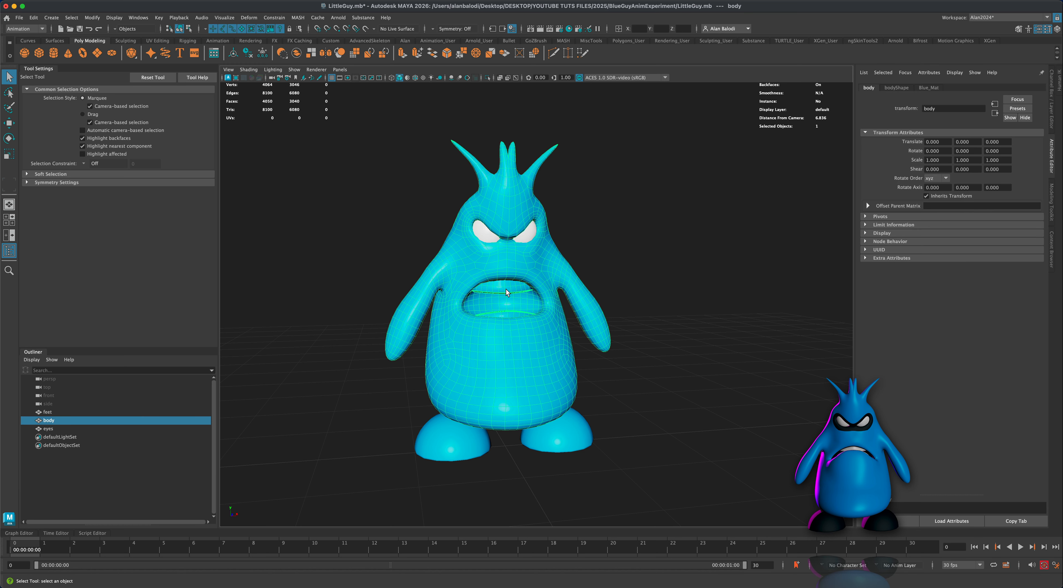
pyautogui.moveTo(506, 288); pyautogui.dragTo(509, 312, button='right')
pyautogui.doubleClick(508, 289)
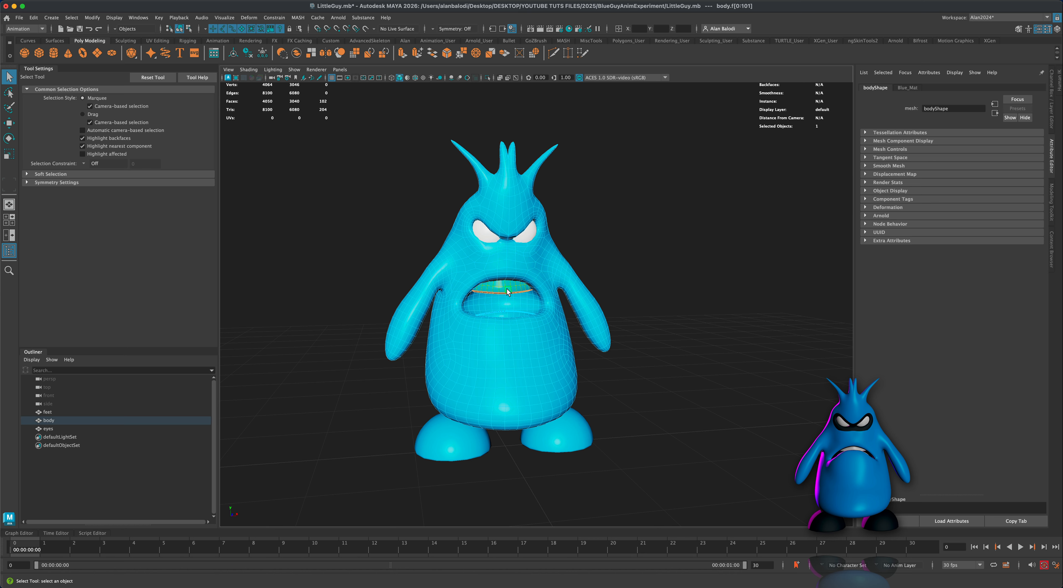
pyautogui.press('b')
pyautogui.press('shift')
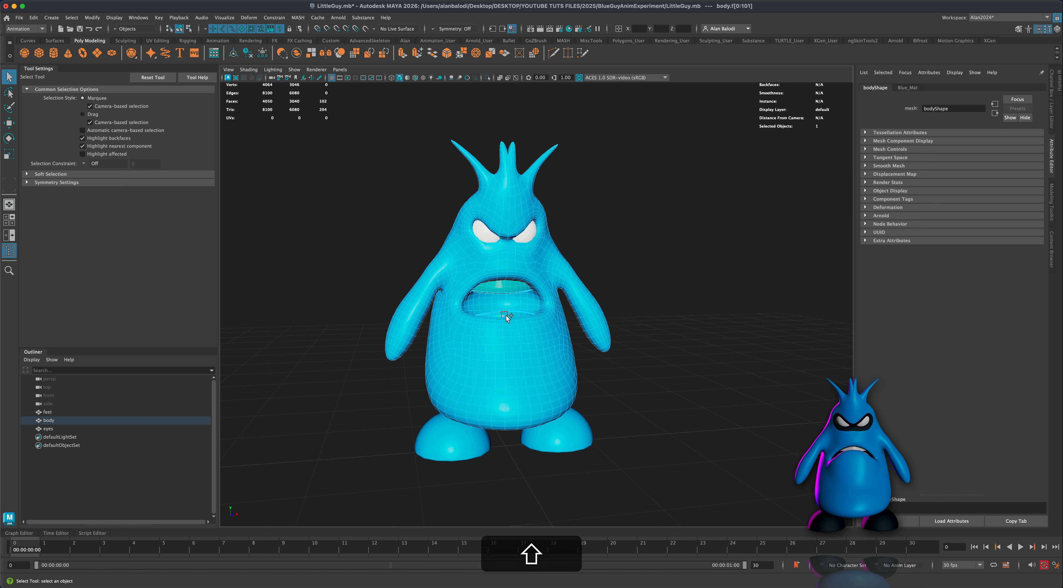
pyautogui.keyDown('shift'); pyautogui.doubleClick(506, 313); pyautogui.keyUp('shift')
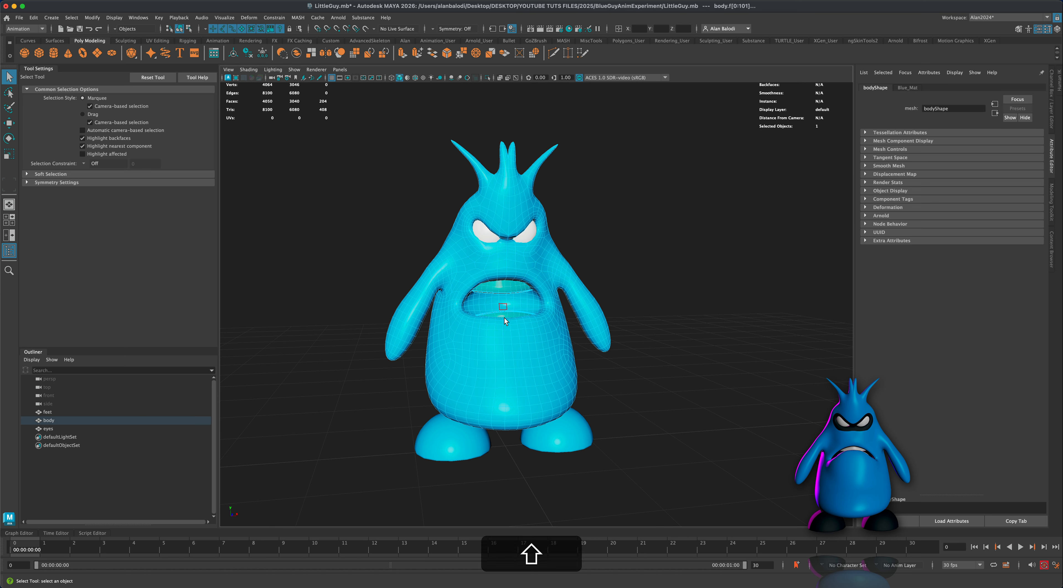
pyautogui.keyDown('alt'); pyautogui.moveTo(718, 298); pyautogui.dragTo(715, 311); pyautogui.keyUp('alt')
pyautogui.scroll(1, 716, 311)
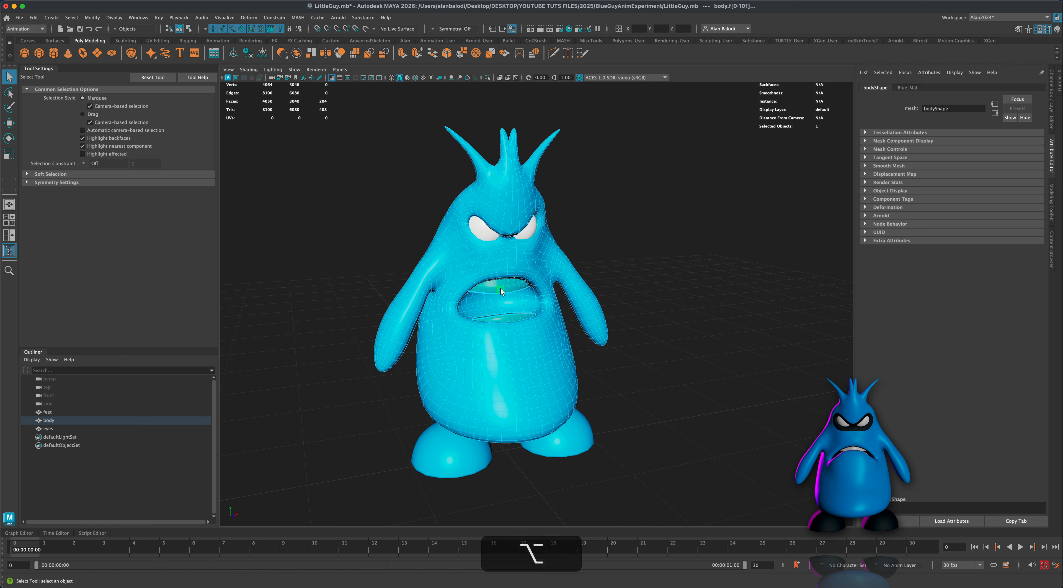
pyautogui.moveTo(501, 288); pyautogui.dragTo(561, 554, button='right')
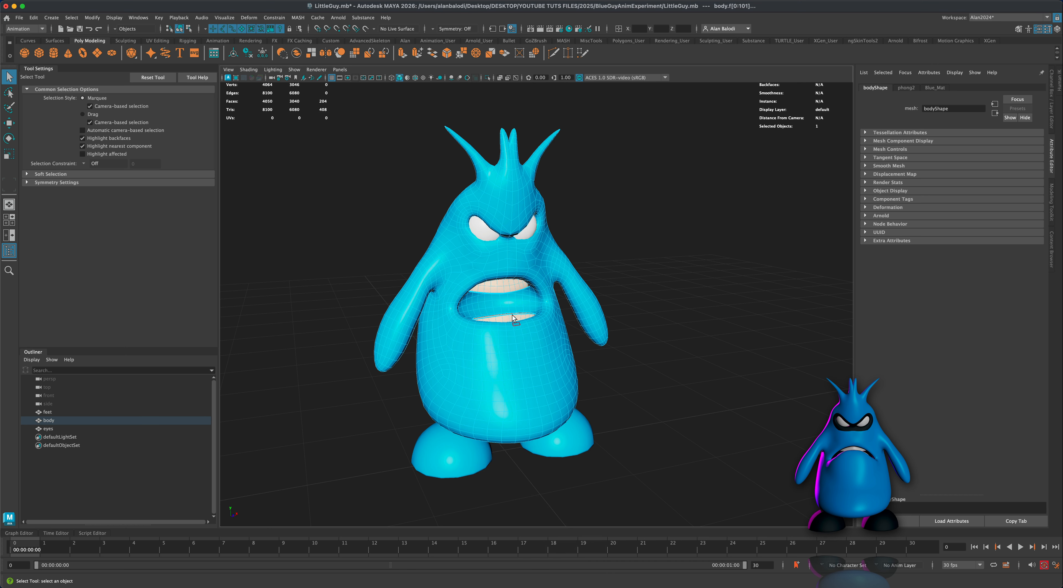
# - Open the attributes of the teeth's material and rename it as White_Mat
pyautogui.moveTo(506, 285); pyautogui.dragTo(512, 489, button='right')
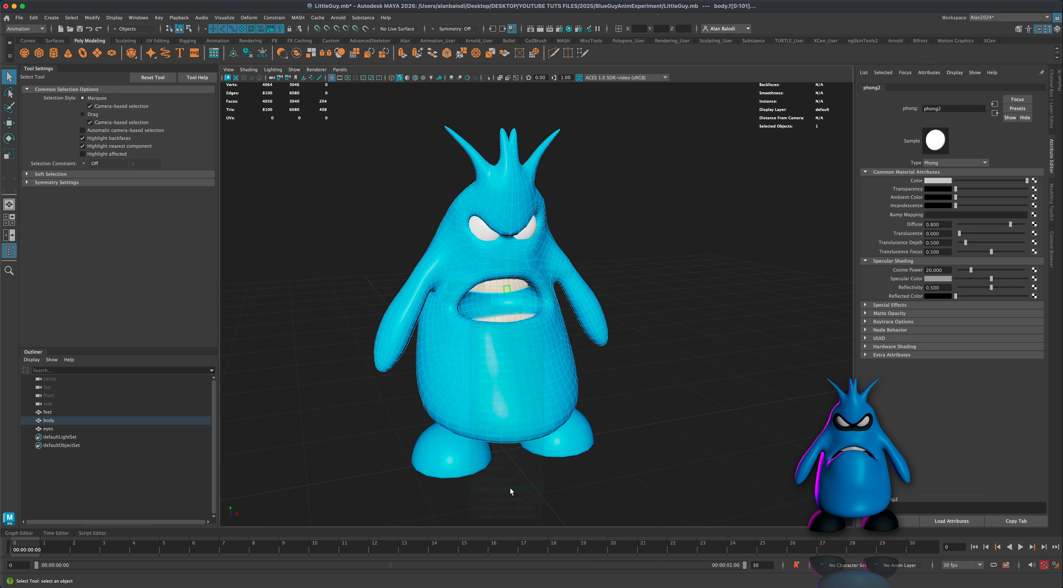
pyautogui.moveTo(943, 108); pyautogui.dragTo(912, 105)
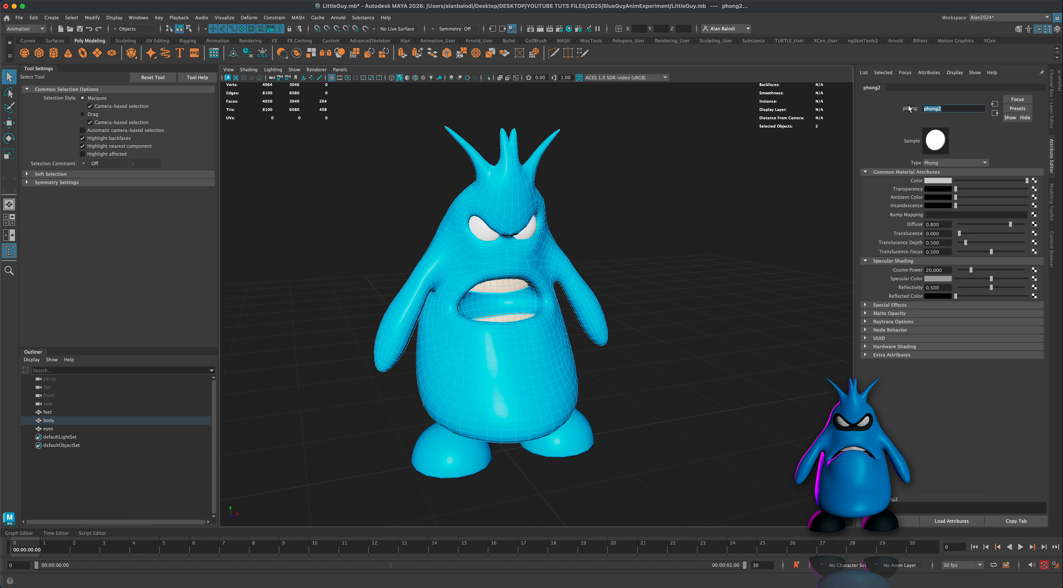
pyautogui.write('WHITE')
pyautogui.press('BackSpace')
pyautogui.press('BackSpace')
pyautogui.press('BackSpace')
pyautogui.press('BackSpace')
pyautogui.write('hite_Mat')
pyautogui.press('Return')
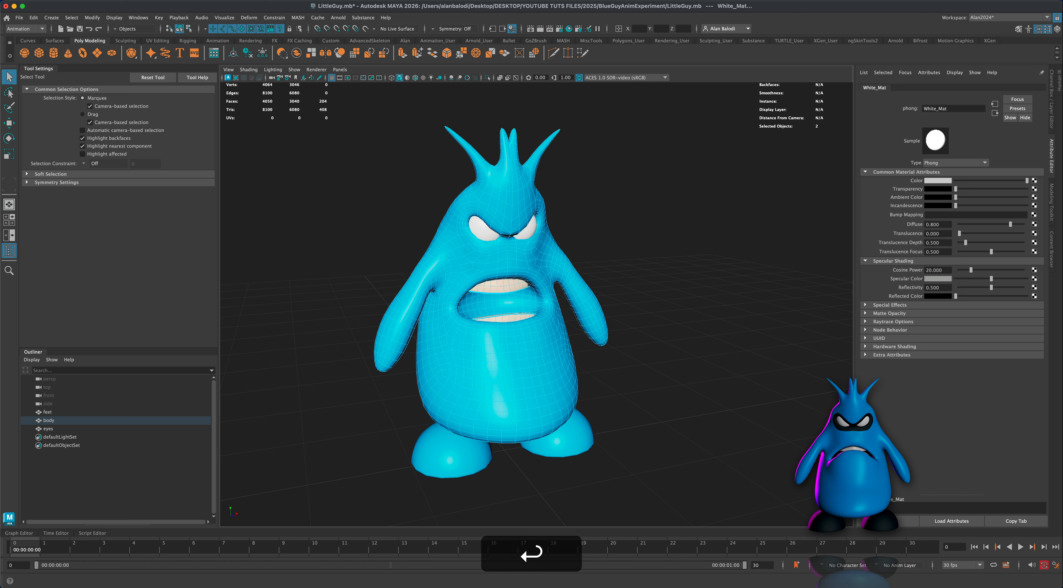
# - Return the body from face selection to object mode and deselect everything
pyautogui.moveTo(507, 288); pyautogui.dragTo(533, 282, button='right')
pyautogui.click(630, 288)
pyautogui.keyDown('alt'); pyautogui.moveTo(630, 288); pyautogui.dragTo(697, 293); pyautogui.keyUp('alt')
pyautogui.keyDown('alt'); pyautogui.moveTo(590, 301); pyautogui.dragTo(638, 302, button='right'); pyautogui.keyUp('alt')
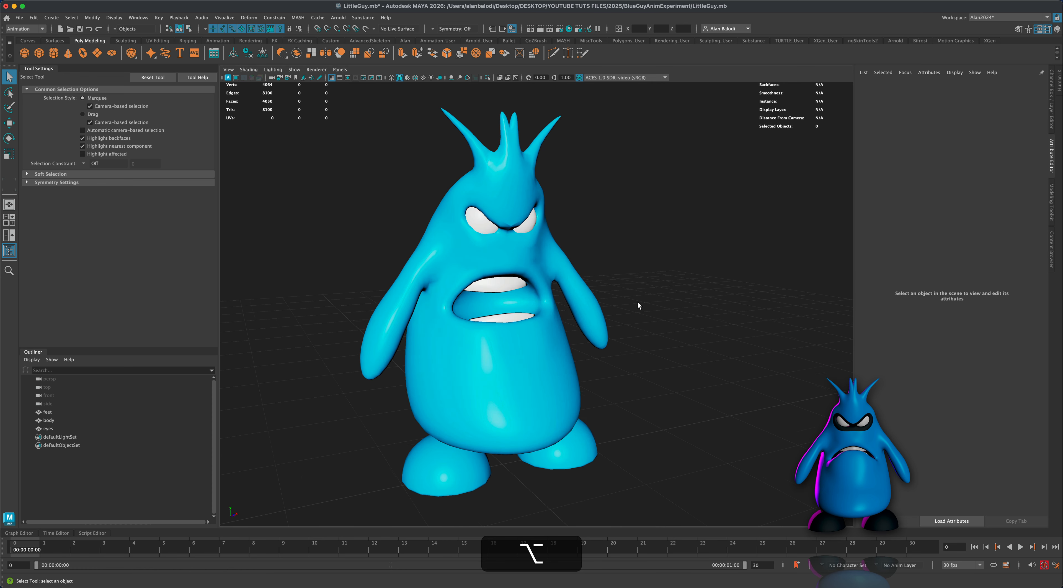
# - Examine the white eyes and teeth against the blue body from several angles
pyautogui.keyDown('alt'); pyautogui.moveTo(493, 225); pyautogui.dragTo(630, 247); pyautogui.keyUp('alt')
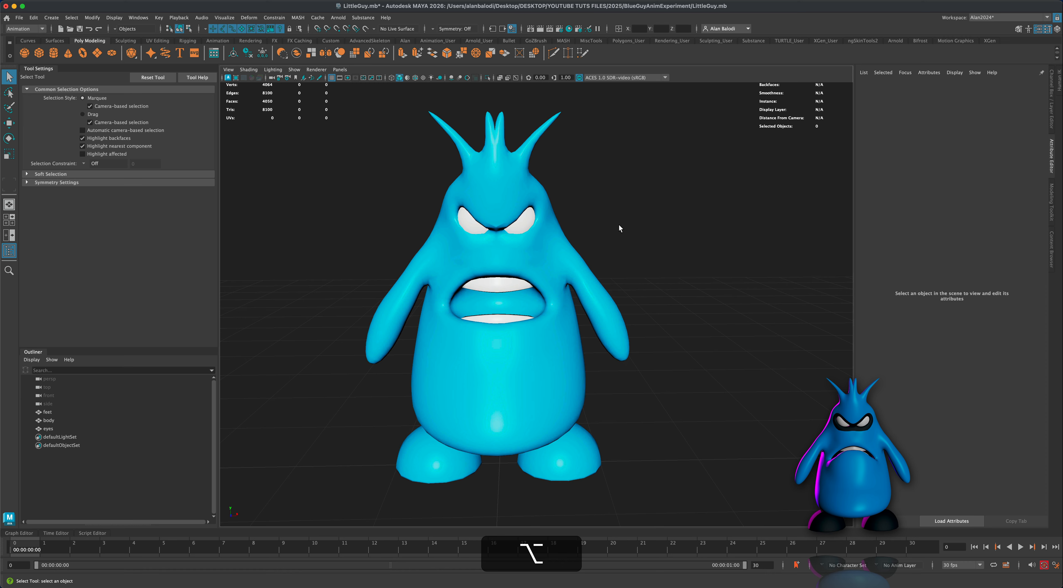
pyautogui.keyDown('alt'); pyautogui.moveTo(508, 222); pyautogui.dragTo(549, 222, button='right'); pyautogui.keyUp('alt')
pyautogui.click(516, 194)
pyautogui.keyDown('alt'); pyautogui.moveTo(633, 187); pyautogui.dragTo(664, 242); pyautogui.keyUp('alt')
pyautogui.scroll(-2, 656, 242)
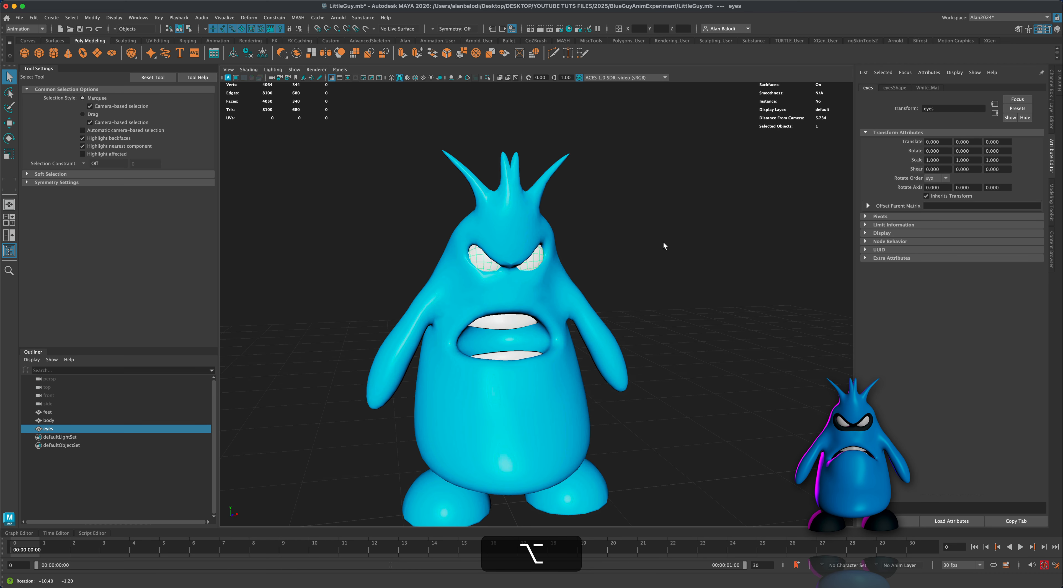
pyautogui.click(639, 276)
pyautogui.keyDown('alt'); pyautogui.moveTo(639, 277); pyautogui.dragTo(503, 224); pyautogui.keyUp('alt')
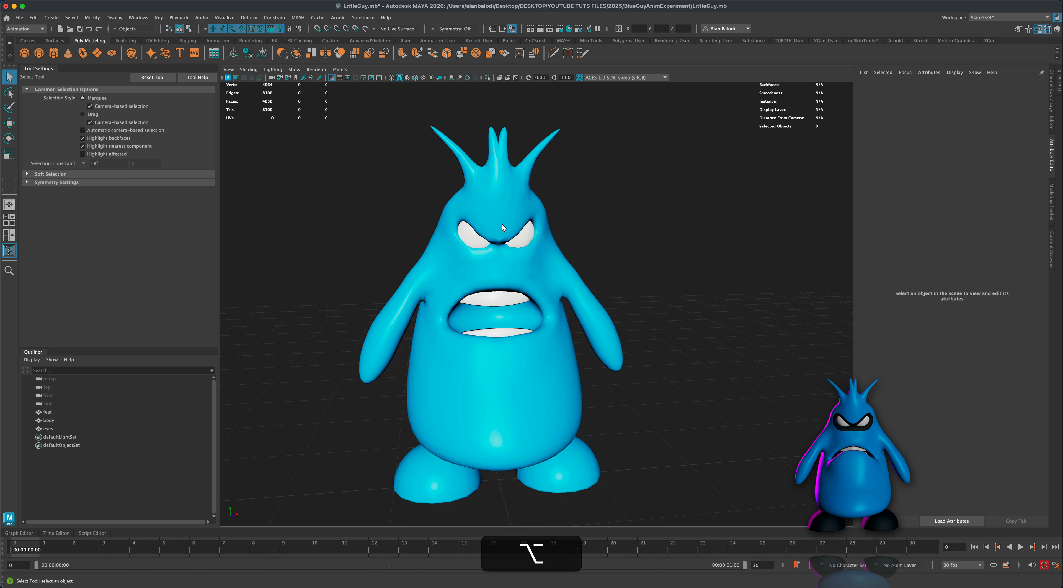
pyautogui.moveTo(630, 252)
pyautogui.keyDown('alt'); pyautogui.mouseDown()
pyautogui.moveTo(659, 254)
pyautogui.moveTo(628, 254)
pyautogui.mouseUp(); pyautogui.keyUp('alt')
pyautogui.scroll(2, 647, 287)
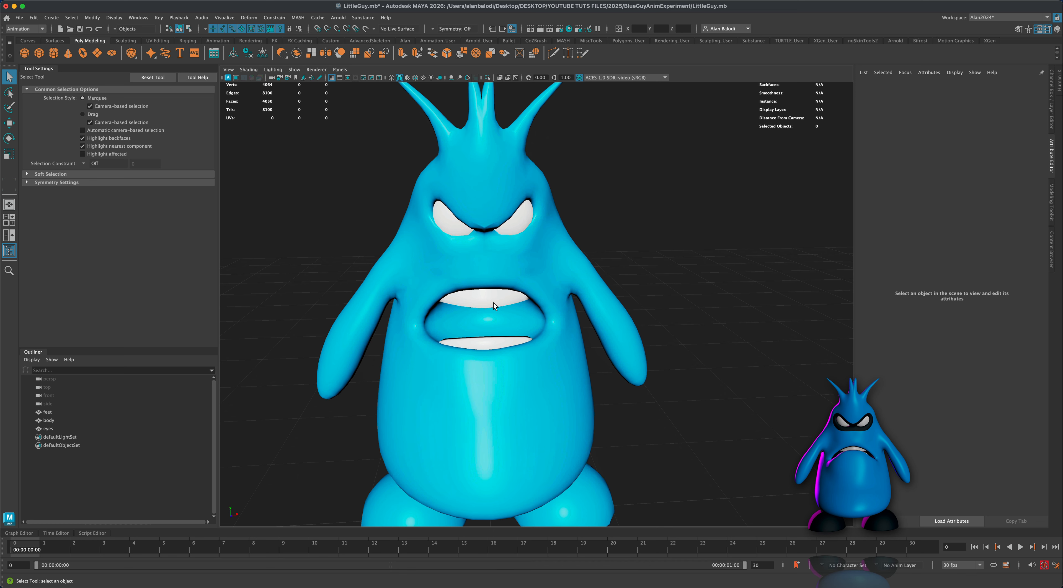
# - Select all faces of the body's blue skin, excluding the teeth, and isolate them in the viewport
pyautogui.click(490, 318)
pyautogui.keyDown('alt'); pyautogui.moveTo(531, 325); pyautogui.dragTo(524, 323); pyautogui.keyUp('alt')
pyautogui.scroll(2, 503, 318)
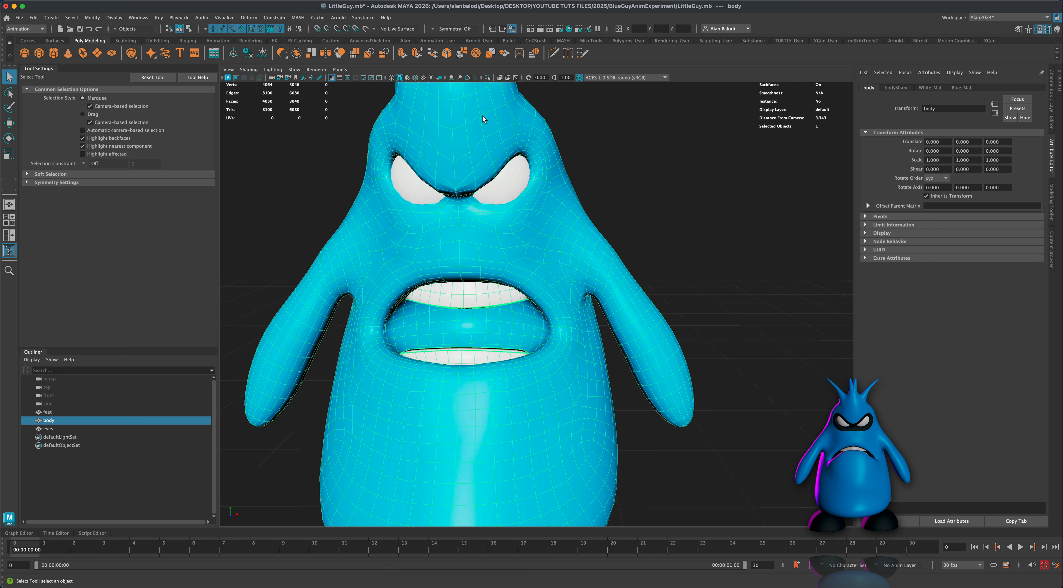
pyautogui.moveTo(460, 324); pyautogui.dragTo(463, 328, button='right')
pyautogui.hotkey('ctrl', 'shift', 'i')
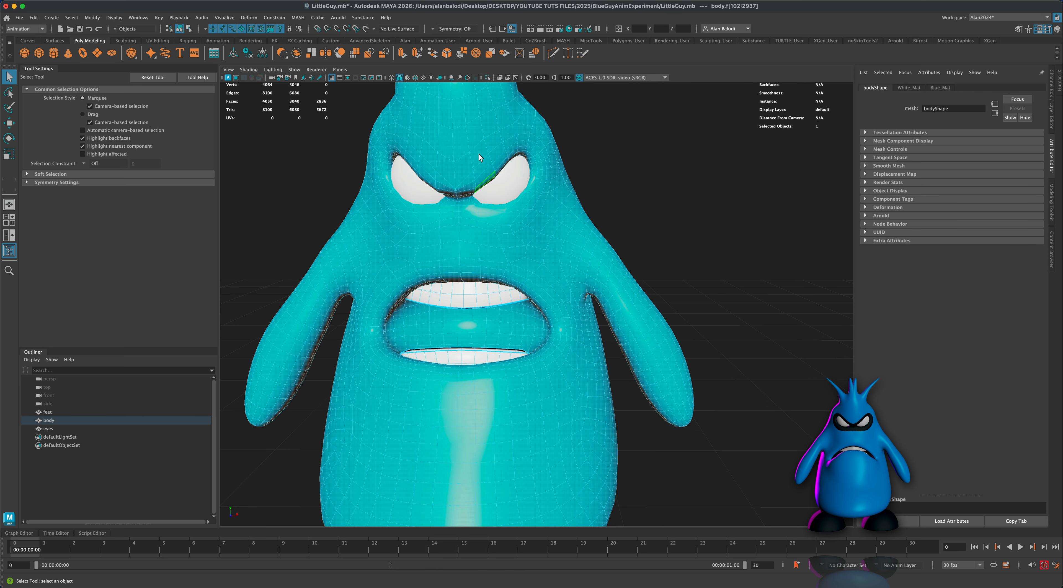
pyautogui.click(487, 76)
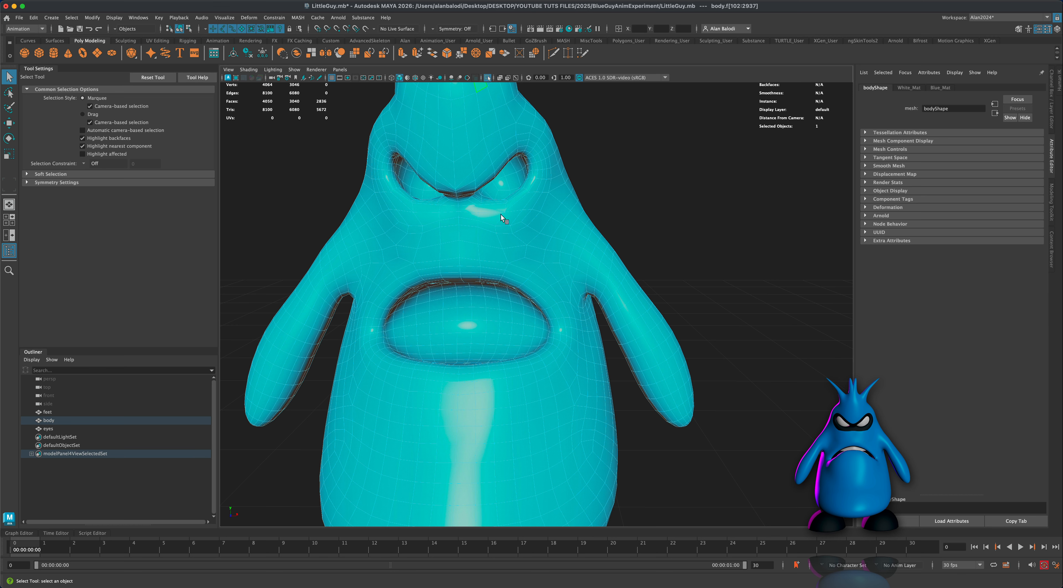
# - Select a face in the middle of the mouth cavity and grow the selection until it fills the mouth's interior
pyautogui.click(470, 325)
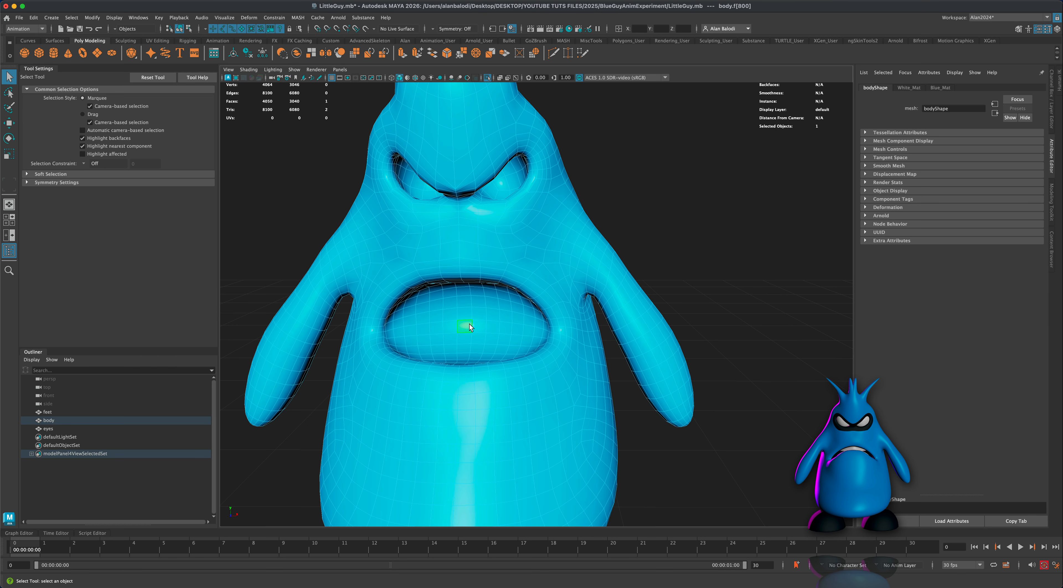
pyautogui.keyDown('alt'); pyautogui.moveTo(704, 272); pyautogui.dragTo(734, 273); pyautogui.keyUp('alt')
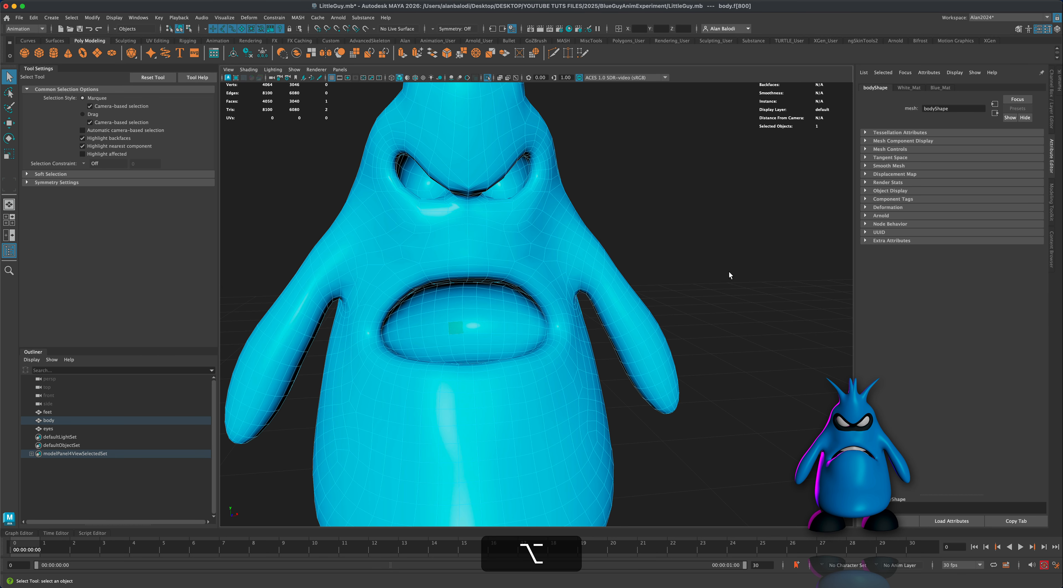
pyautogui.press('shift')
pyautogui.hotkey('shift', '.')
pyautogui.hotkey('shift', '.')
pyautogui.hotkey('shift', '.')
pyautogui.hotkey('shift', '.')
pyautogui.hotkey('shift', '.')
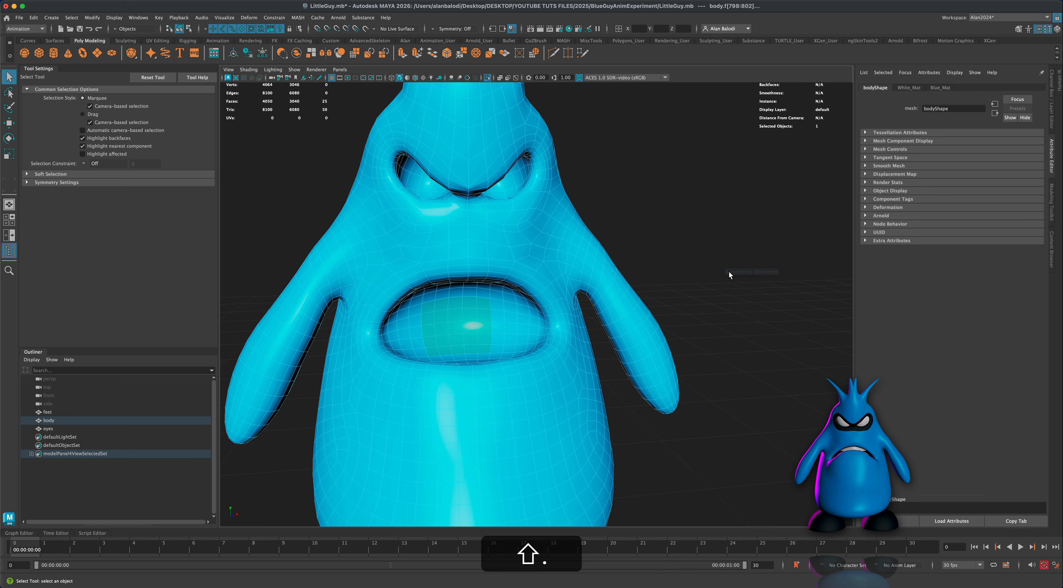
pyautogui.hotkey('shift', '.')
pyautogui.hotkey('shift', '.')
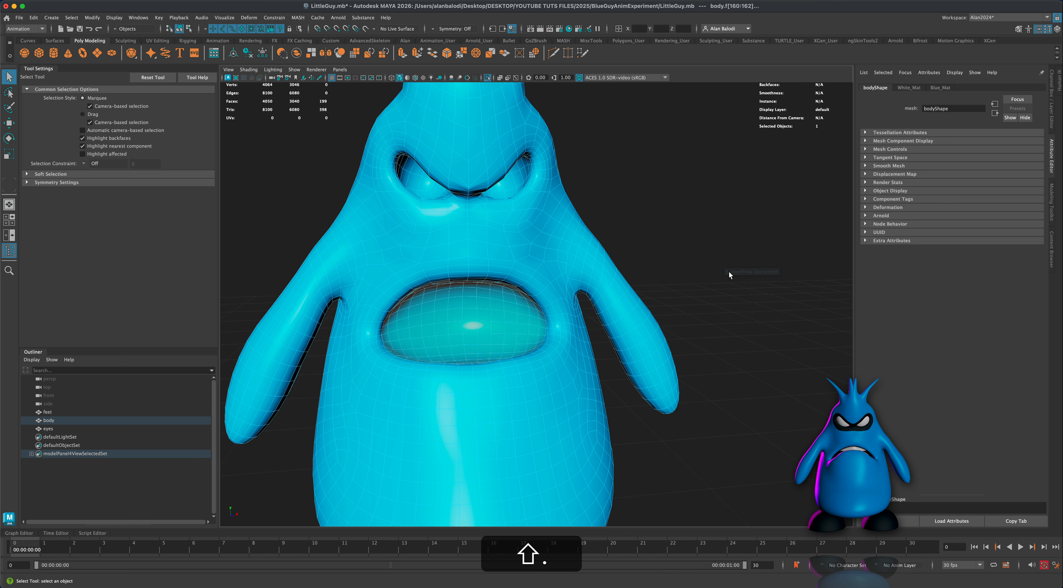
pyautogui.hotkey('shift', '.')
pyautogui.moveTo(743, 271)
pyautogui.keyDown('alt'); pyautogui.mouseDown()
pyautogui.moveTo(759, 282)
pyautogui.moveTo(684, 347)
pyautogui.moveTo(675, 331)
pyautogui.moveTo(678, 348)
pyautogui.mouseUp(); pyautogui.keyUp('alt')
pyautogui.press('super+z')
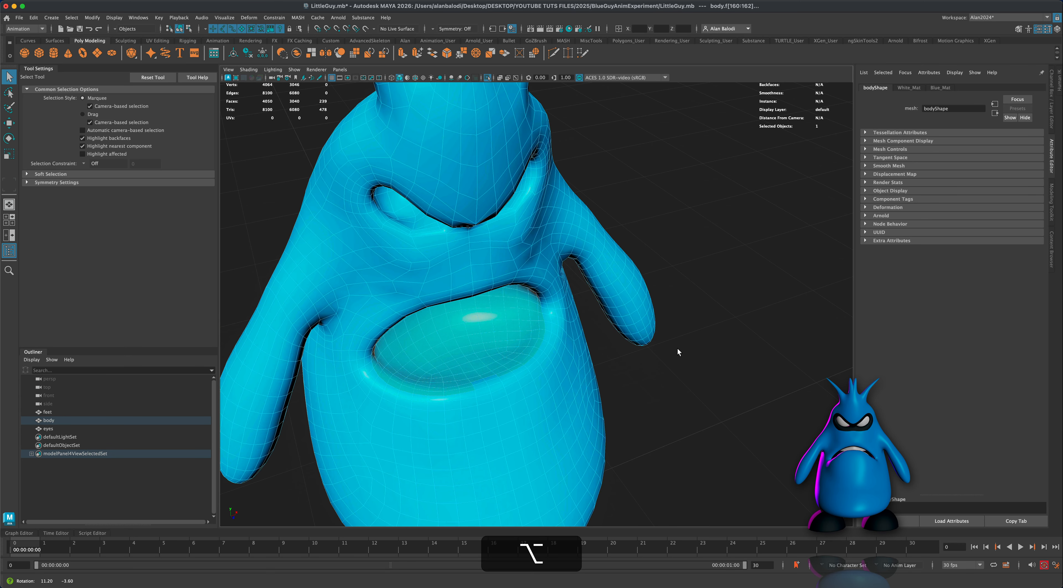
# - Add the missing faces along the mouth's lower and upper rim to the mouth interior selection
pyautogui.keyDown('alt'); pyautogui.moveTo(677, 347); pyautogui.dragTo(675, 409, button='right'); pyautogui.keyUp('alt')
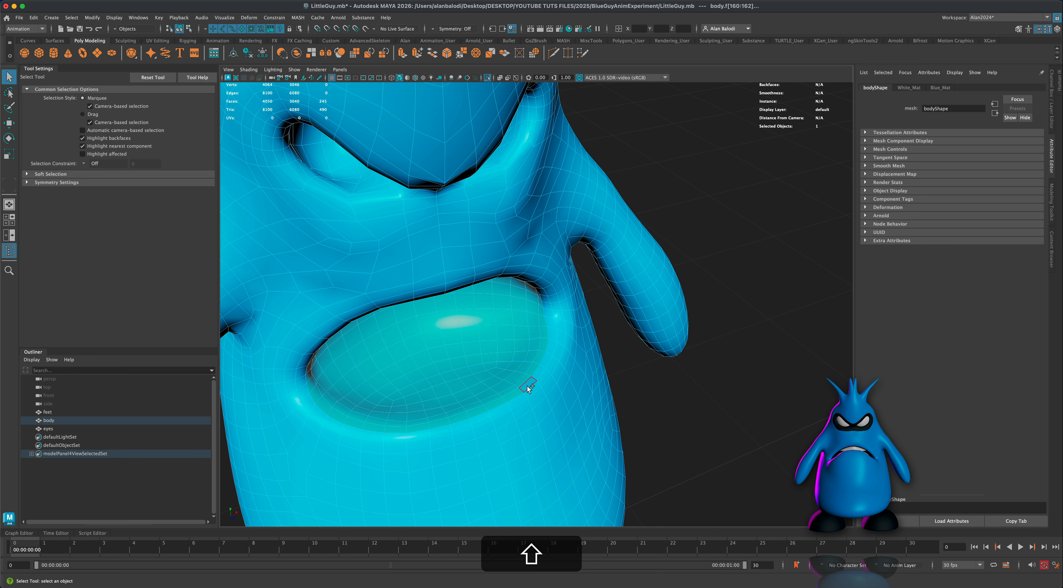
pyautogui.keyDown('shift'); pyautogui.click(528, 385); pyautogui.keyUp('shift')
pyautogui.keyDown('alt'); pyautogui.keyDown('shift'); pyautogui.moveTo(690, 410); pyautogui.dragTo(655, 368); pyautogui.keyUp('shift'); pyautogui.keyUp('alt')
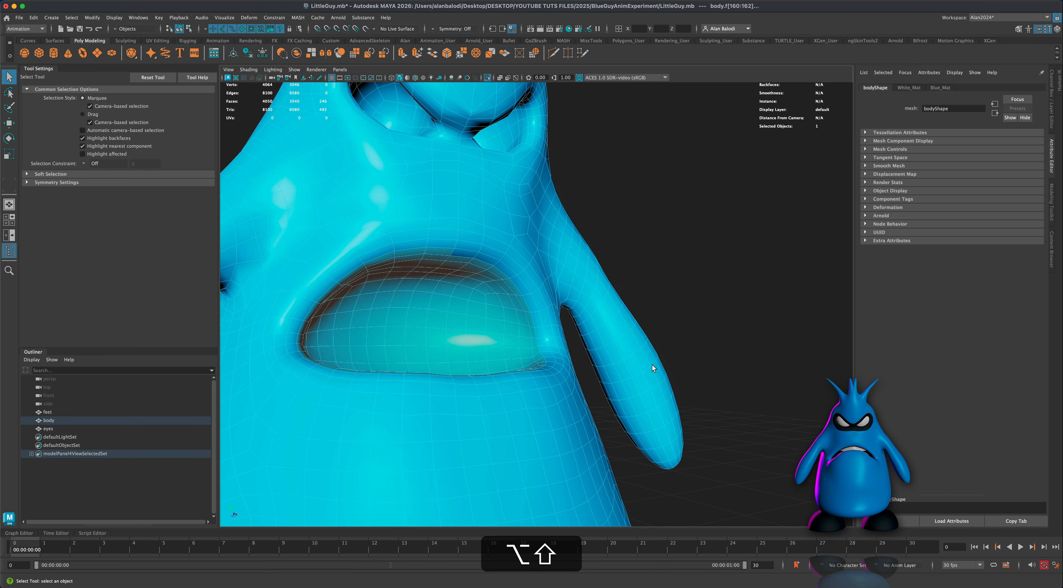
pyautogui.keyDown('shift'); pyautogui.doubleClick(466, 250); pyautogui.keyUp('shift')
pyautogui.moveTo(717, 335)
pyautogui.keyDown('alt'); pyautogui.keyDown('shift'); pyautogui.mouseDown()
pyautogui.moveTo(738, 347)
pyautogui.moveTo(687, 342)
pyautogui.moveTo(711, 343)
pyautogui.moveTo(727, 322)
pyautogui.mouseUp(); pyautogui.keyUp('shift'); pyautogui.keyUp('alt')
pyautogui.keyDown('alt'); pyautogui.moveTo(700, 279); pyautogui.dragTo(658, 298); pyautogui.keyUp('alt')
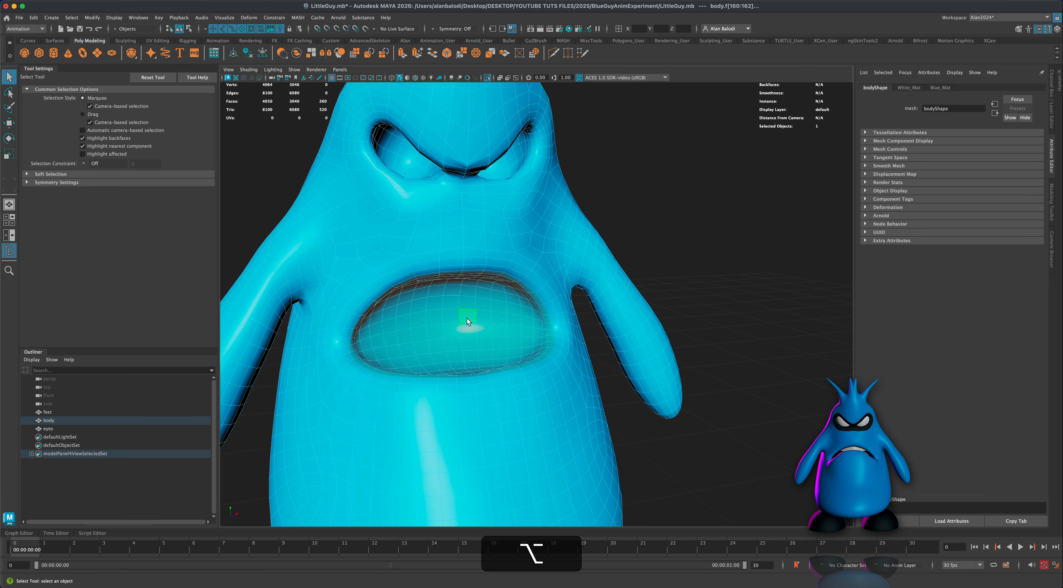
# - Assign a new Phong material to the selected mouth faces and set its colour and specular colour to black
pyautogui.moveTo(467, 317); pyautogui.dragTo(514, 532, button='right')
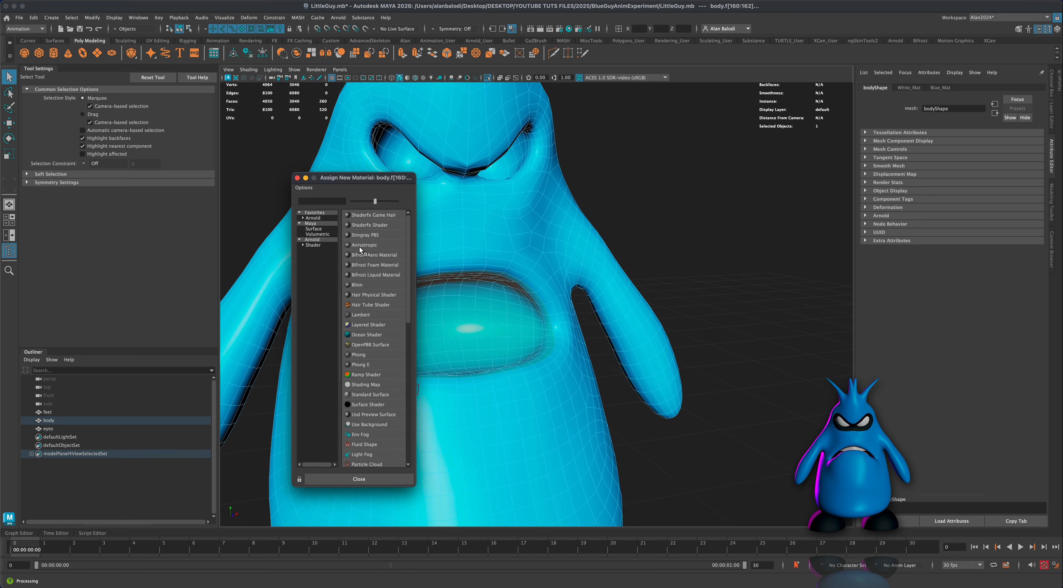
pyautogui.click(359, 354)
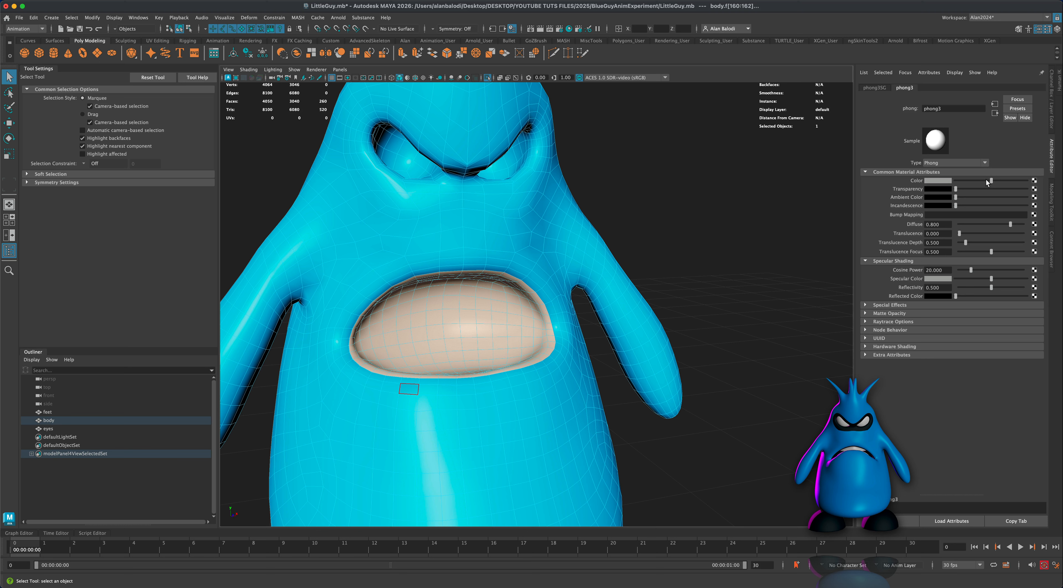
pyautogui.moveTo(990, 180); pyautogui.dragTo(945, 180)
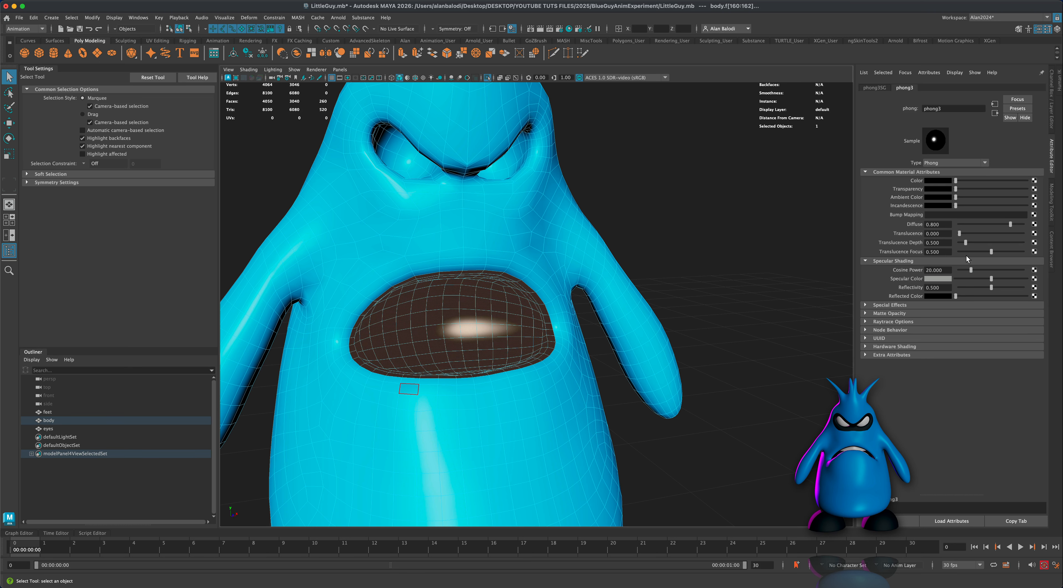
pyautogui.moveTo(992, 280); pyautogui.dragTo(948, 283)
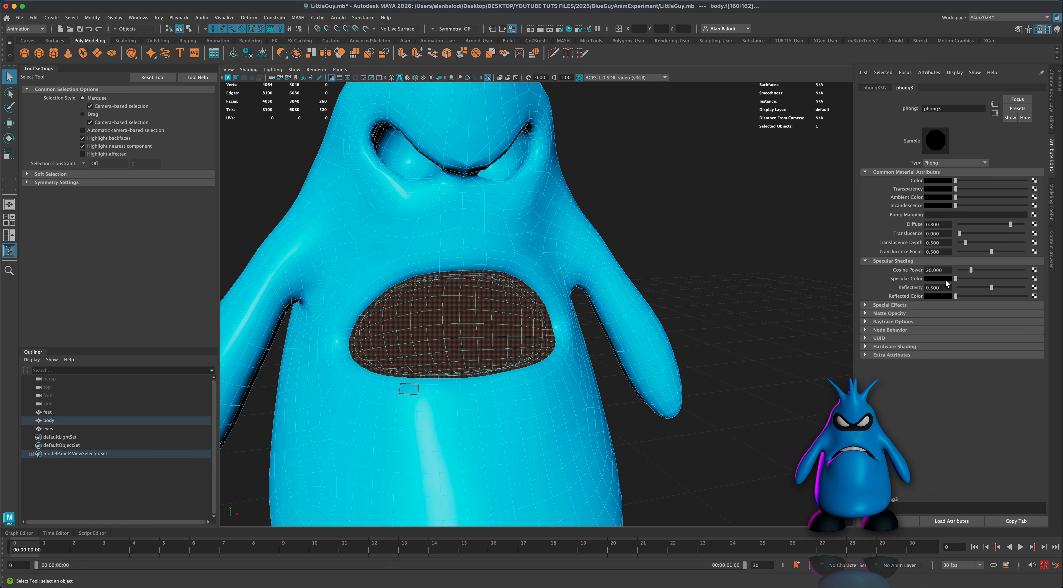
# - Return the body to object mode, deselect it and turn off isolation to show the eyes and teeth again
pyautogui.scroll(-3, 754, 313)
pyautogui.moveTo(574, 307)
pyautogui.keyDown('alt'); pyautogui.mouseDown()
pyautogui.moveTo(714, 313)
pyautogui.moveTo(588, 299)
pyautogui.mouseUp(); pyautogui.keyUp('alt')
pyautogui.moveTo(535, 279); pyautogui.dragTo(648, 241, button='right')
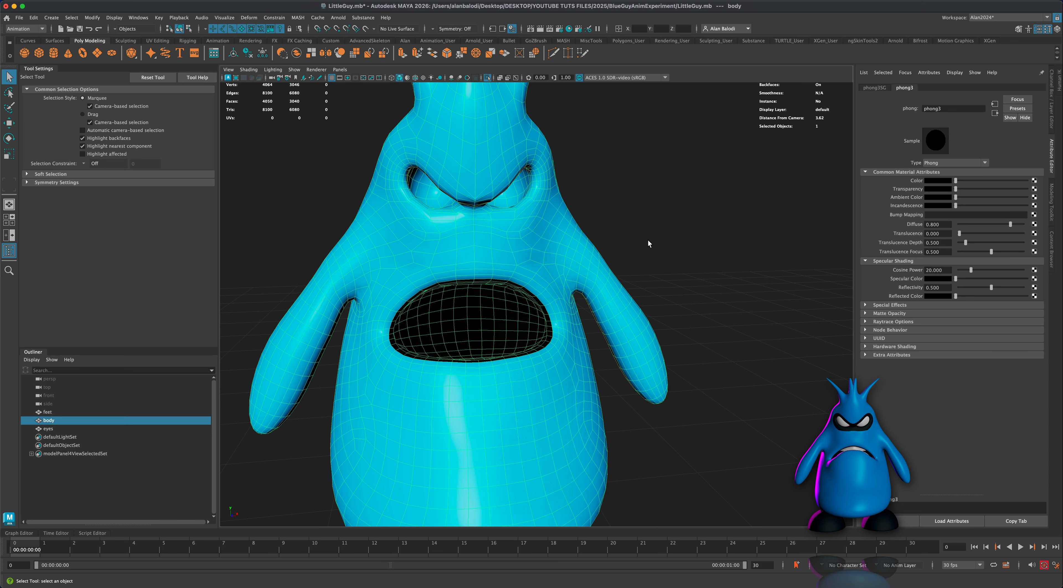
pyautogui.click(648, 241)
pyautogui.scroll(-2, 648, 241)
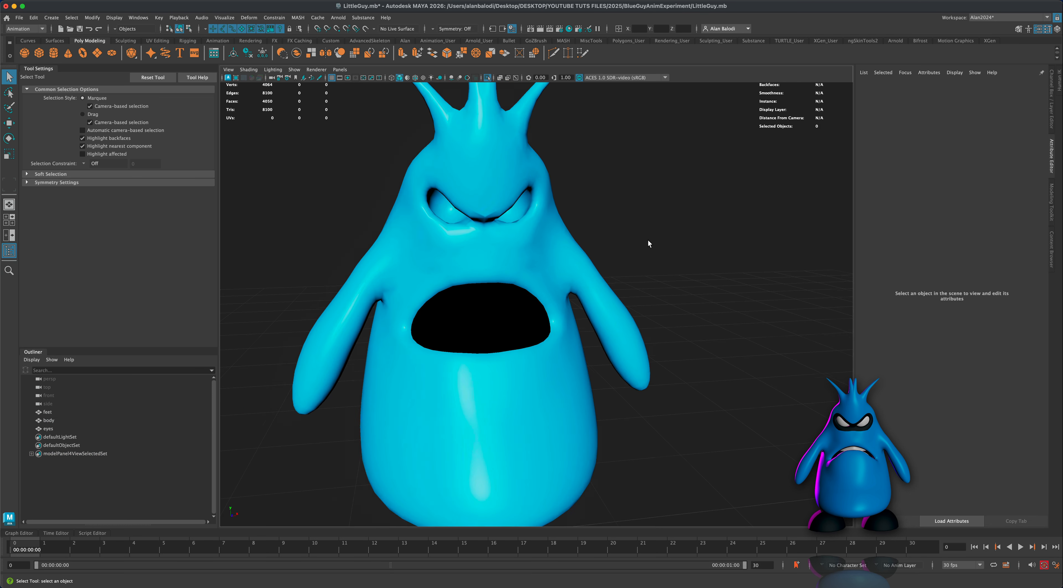
pyautogui.click(487, 79)
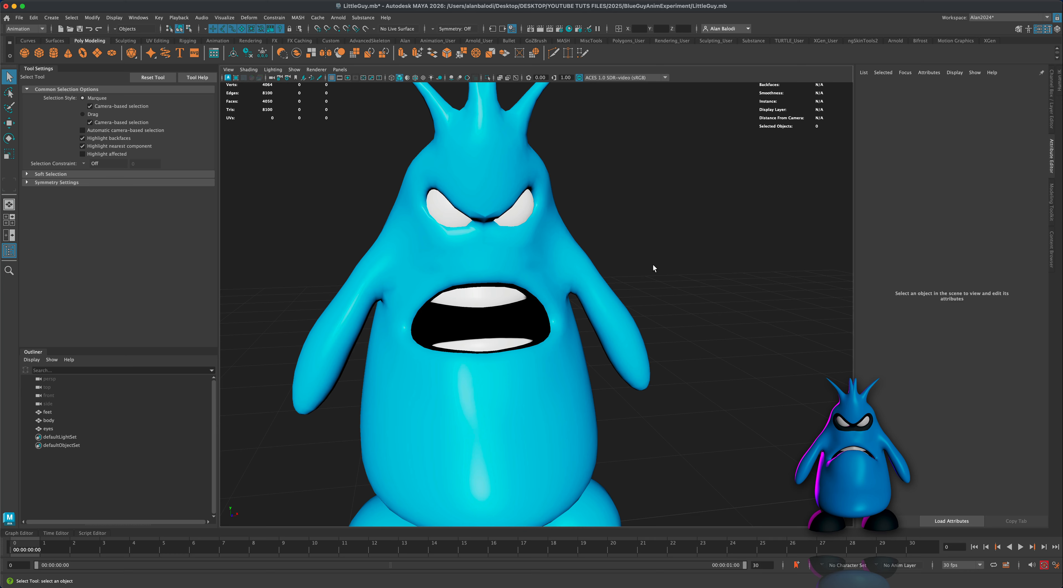
# - Isolate the body's skin without the eyes, switch to face selection and enable Object X symmetry
pyautogui.scroll(-5, 656, 267)
pyautogui.moveTo(679, 270)
pyautogui.keyDown('alt'); pyautogui.mouseDown()
pyautogui.moveTo(637, 275)
pyautogui.moveTo(672, 272)
pyautogui.mouseUp(); pyautogui.keyUp('alt')
pyautogui.scroll(4, 673, 269)
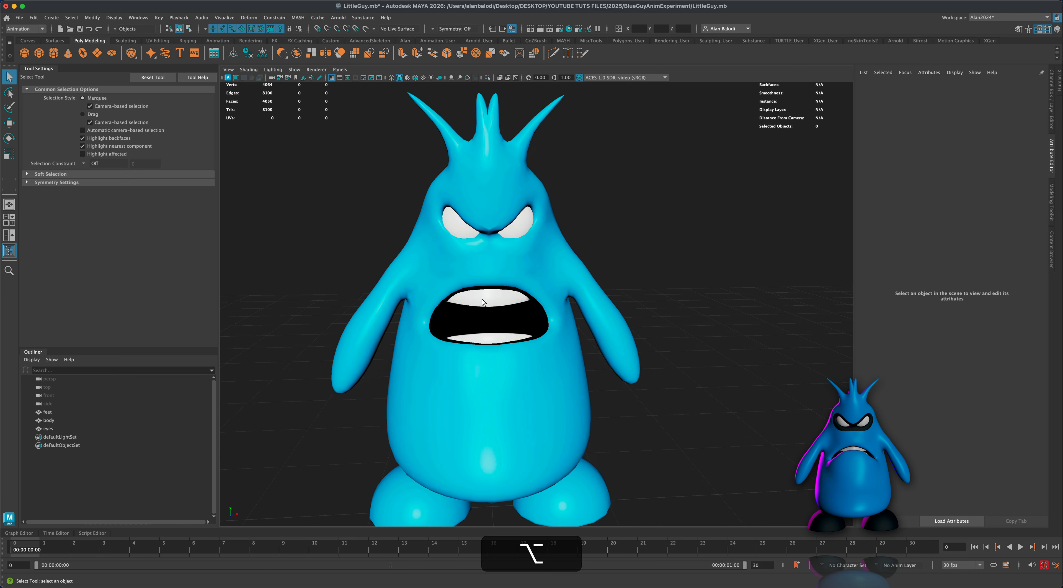
pyautogui.moveTo(664, 292)
pyautogui.keyDown('alt'); pyautogui.mouseDown()
pyautogui.moveTo(691, 290)
pyautogui.moveTo(666, 288)
pyautogui.mouseUp(); pyautogui.keyUp('alt')
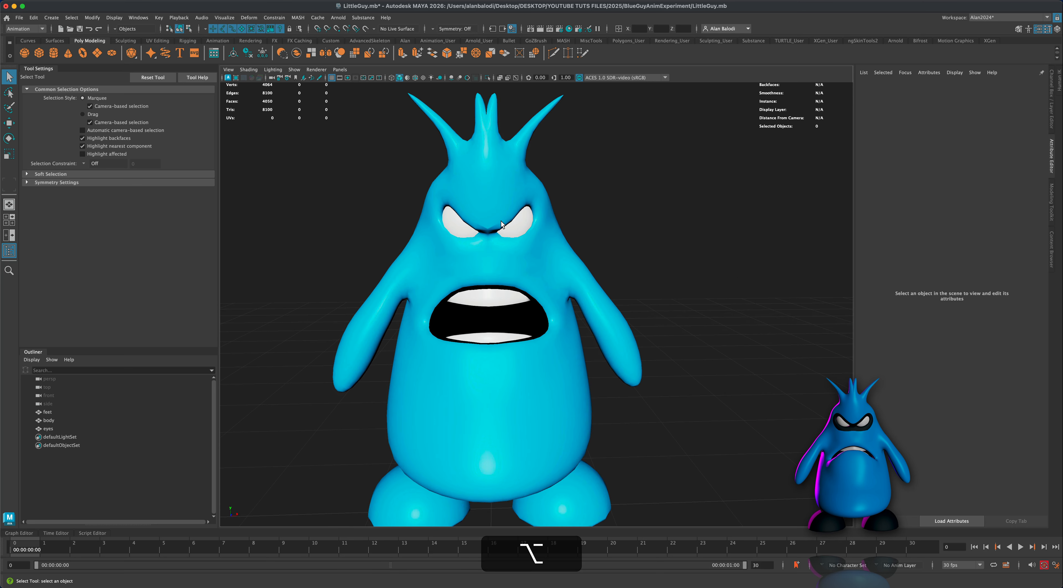
pyautogui.scroll(5, 700, 270)
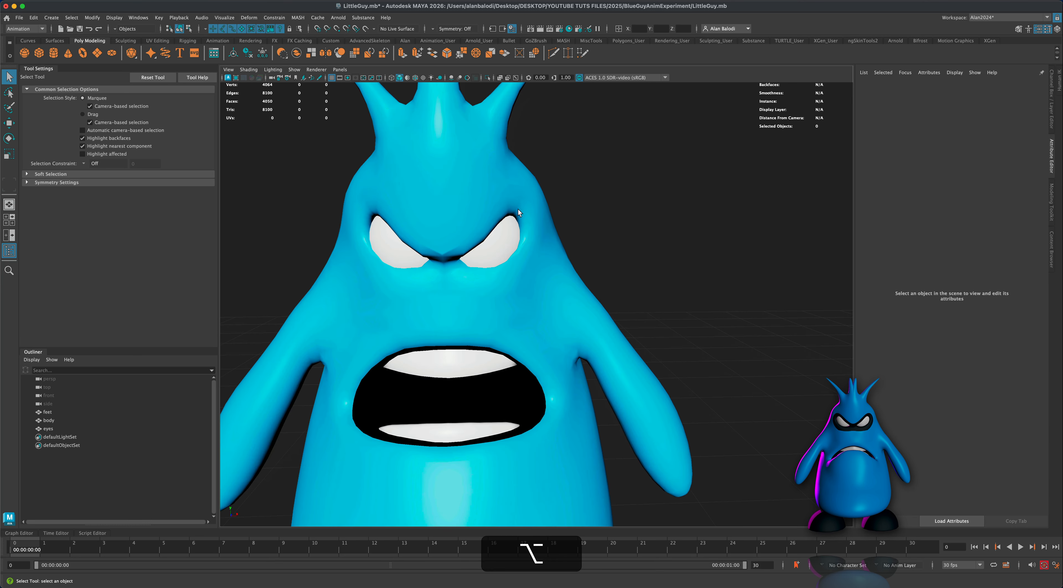
pyautogui.click(489, 200)
pyautogui.keyDown('alt'); pyautogui.moveTo(609, 187); pyautogui.dragTo(542, 159); pyautogui.keyUp('alt')
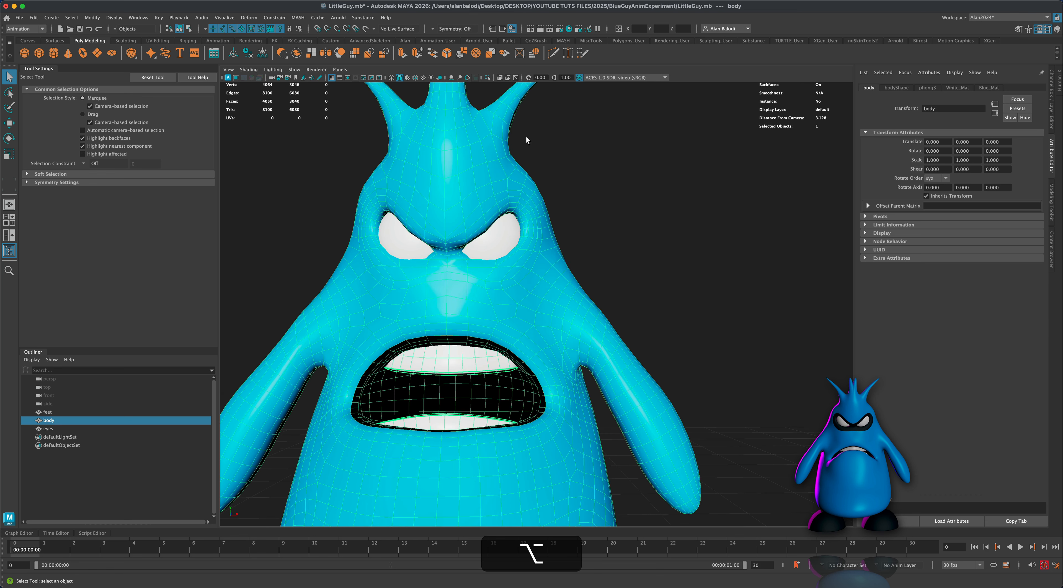
pyautogui.click(487, 78)
pyautogui.moveTo(474, 230); pyautogui.dragTo(476, 252, button='right')
pyautogui.click(477, 229)
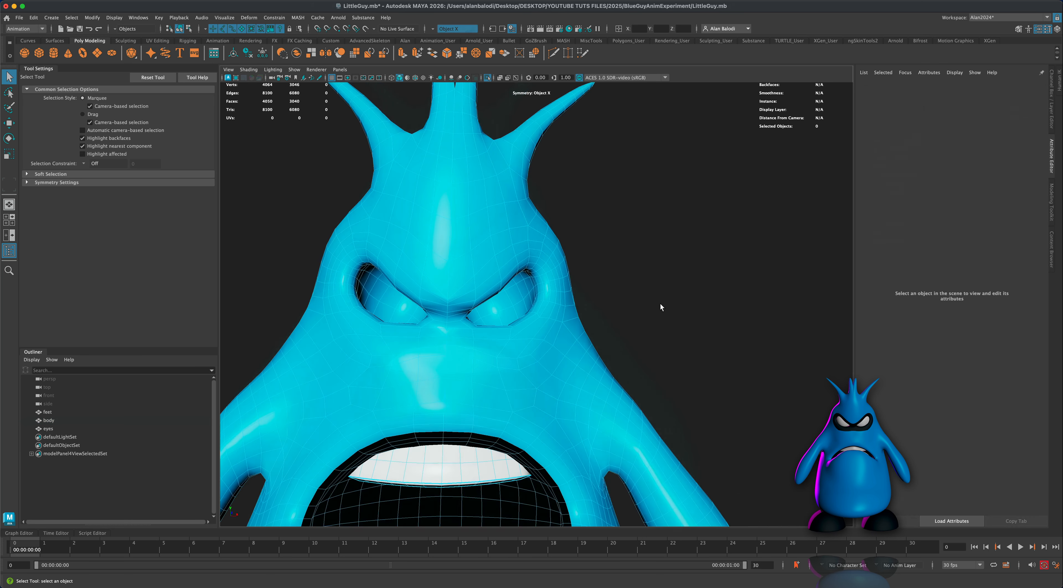
pyautogui.keyDown('alt'); pyautogui.moveTo(659, 304); pyautogui.dragTo(622, 282); pyautogui.keyUp('alt')
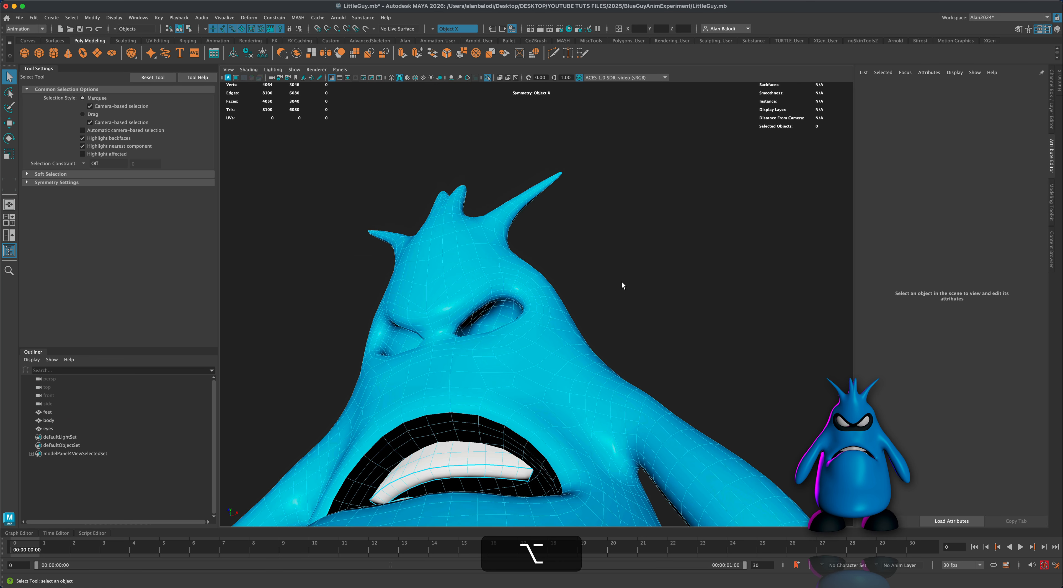
# - Select the faces along the eye socket rims symmetrically and grow the selection into a wide band around both eyes
pyautogui.click(479, 304)
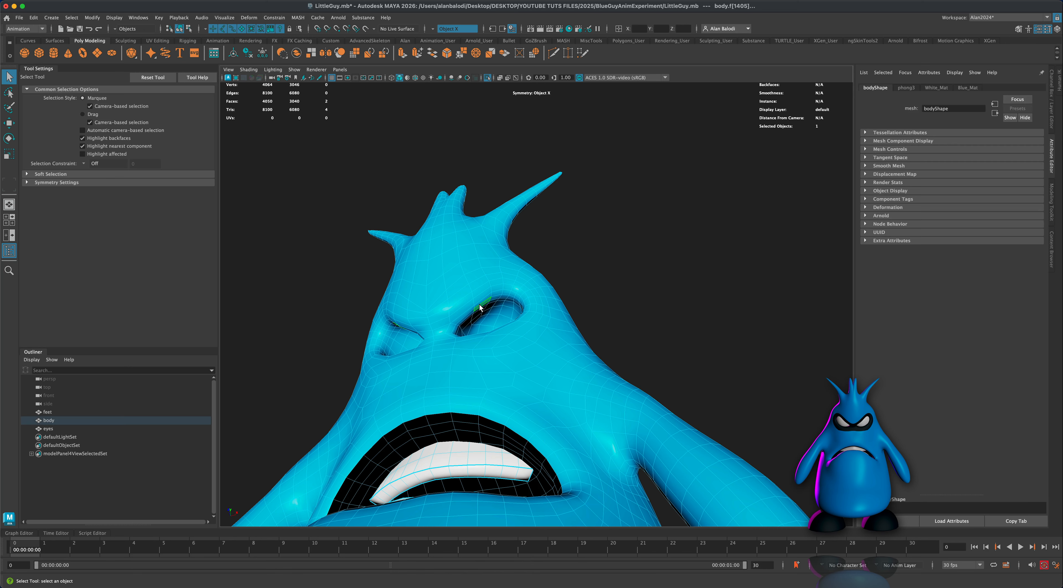
pyautogui.keyDown('shift'); pyautogui.click(491, 295); pyautogui.keyUp('shift')
pyautogui.keyDown('alt'); pyautogui.keyDown('shift'); pyautogui.moveTo(492, 296); pyautogui.dragTo(647, 313); pyautogui.keyUp('shift'); pyautogui.keyUp('alt')
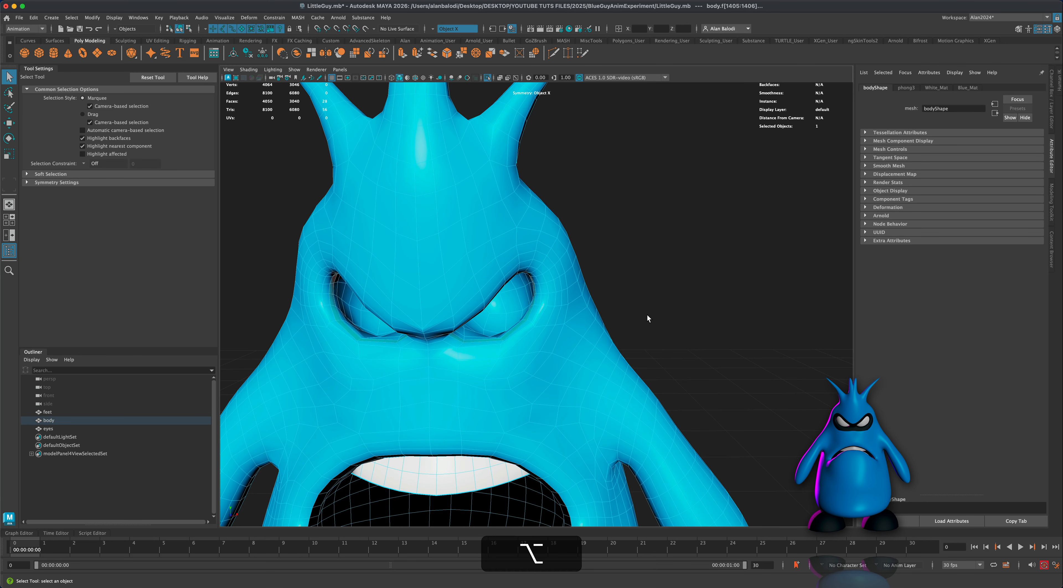
pyautogui.hotkey('shift', '.')
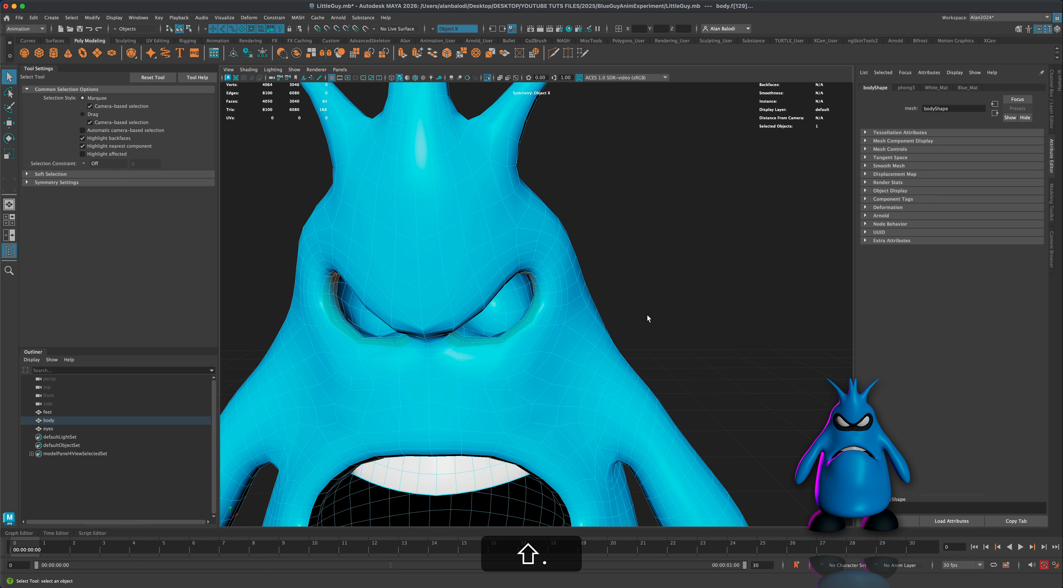
pyautogui.hotkey('shift', '.')
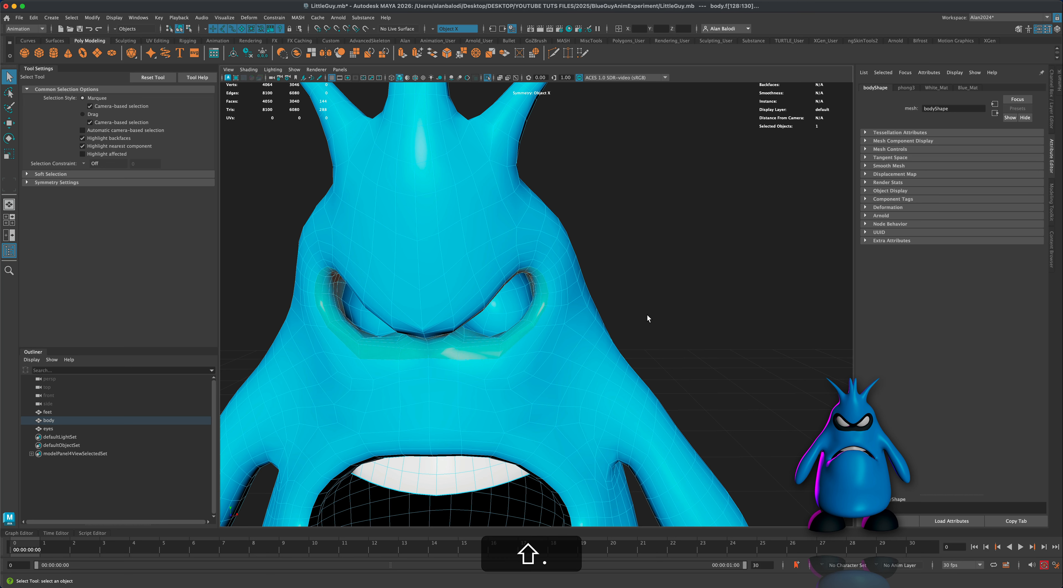
pyautogui.hotkey('shift', '.')
pyautogui.moveTo(667, 317)
pyautogui.keyDown('alt'); pyautogui.mouseDown()
pyautogui.moveTo(663, 307)
pyautogui.moveTo(689, 307)
pyautogui.moveTo(647, 314)
pyautogui.moveTo(668, 317)
pyautogui.mouseUp(); pyautogui.keyUp('alt')
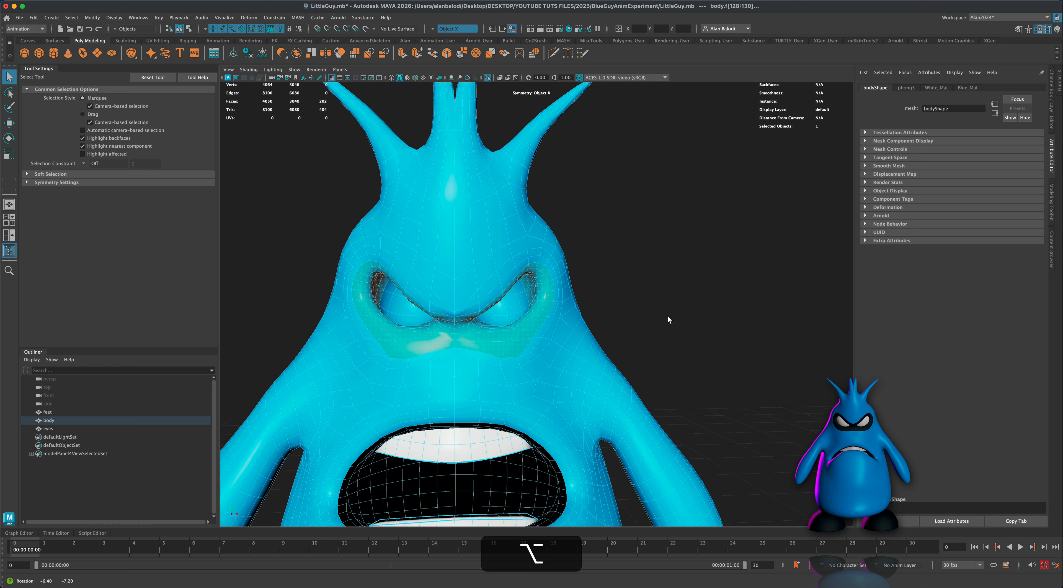
# - Assign the mouth's existing black phong3 material to the selected eye-rim faces and open that material's attributes
pyautogui.moveTo(530, 328); pyautogui.dragTo(583, 549, button='right')
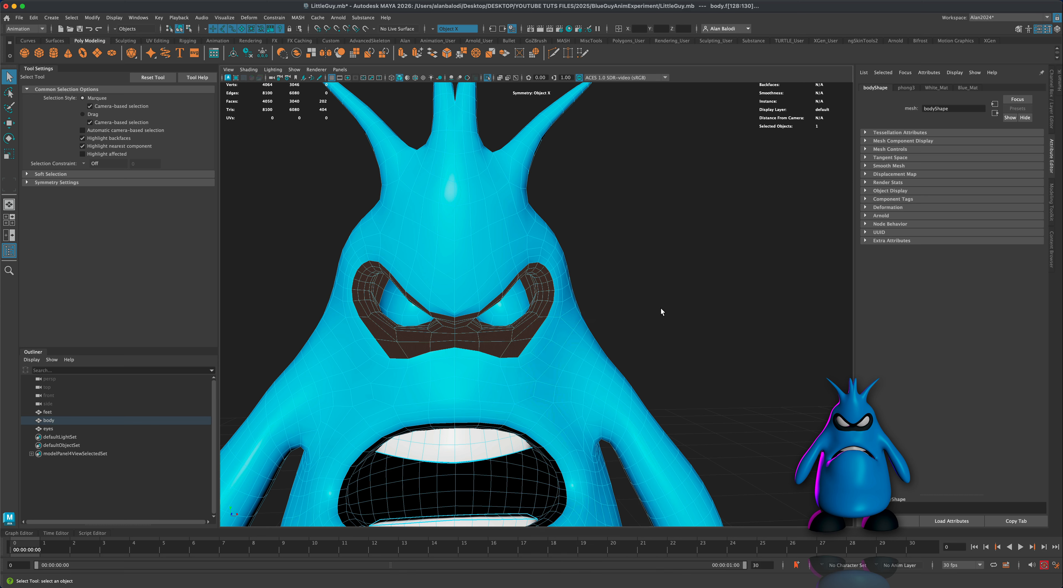
pyautogui.moveTo(503, 338); pyautogui.dragTo(506, 543, button='right')
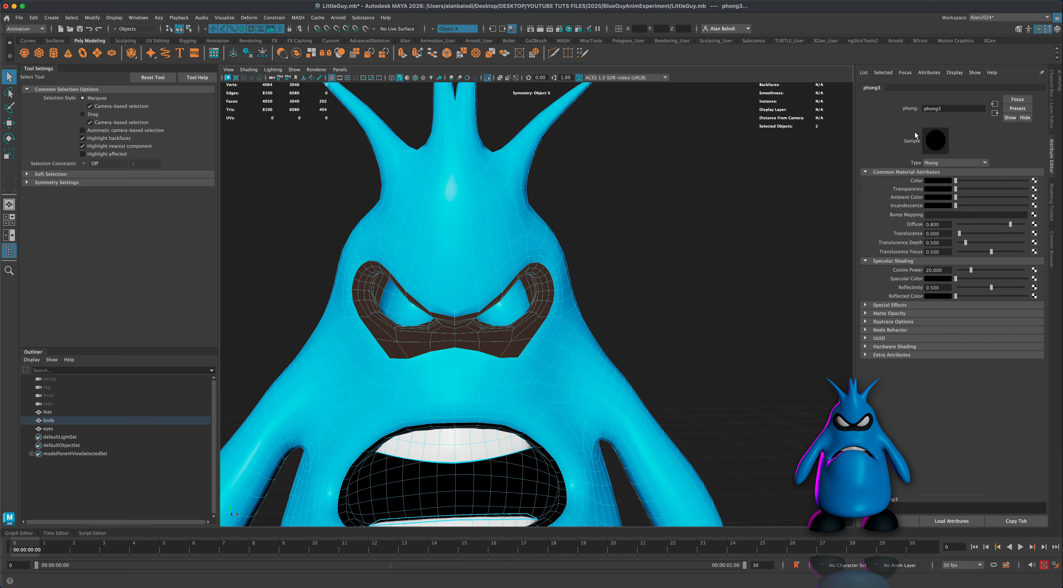
# - Rename the eye rims' phong3 material as Black and clear the face selection
pyautogui.write('Black')
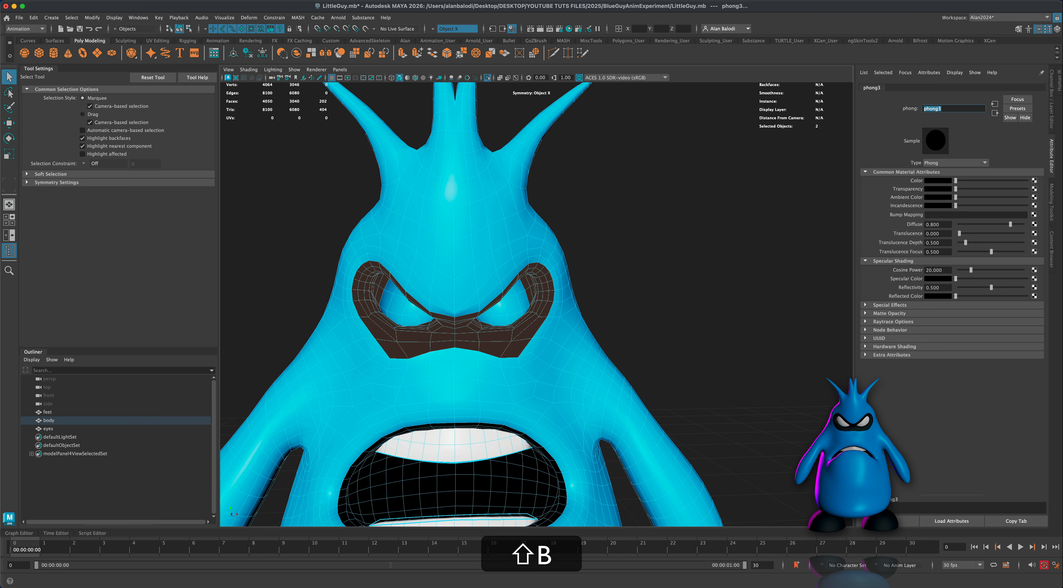
pyautogui.press('Return')
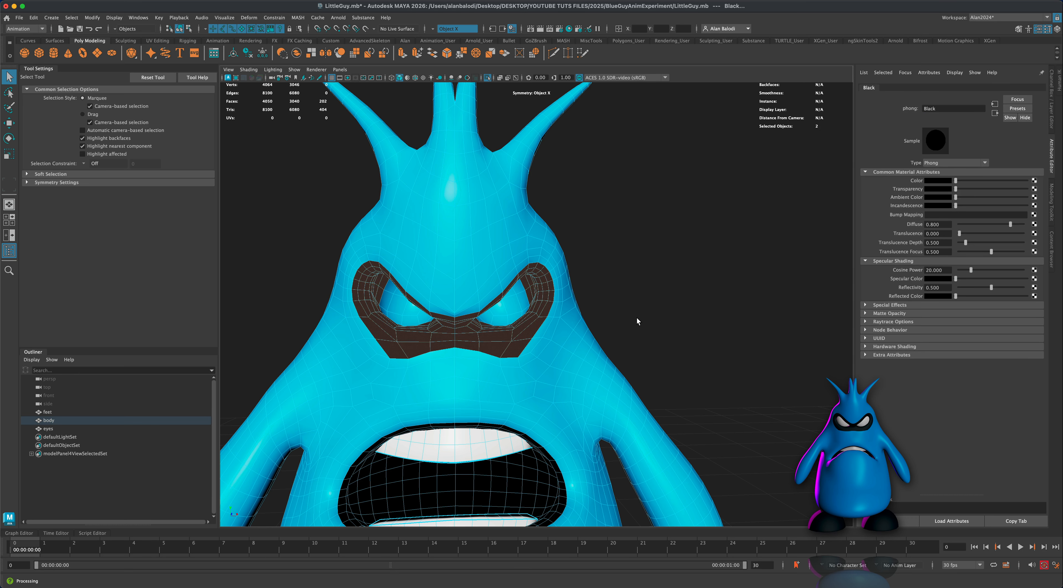
pyautogui.click(637, 316)
# - Turn off the body's isolation to bring back the eyes and check the black rims around them
pyautogui.keyDown('alt'); pyautogui.moveTo(635, 331); pyautogui.dragTo(628, 331); pyautogui.keyUp('alt')
pyautogui.scroll(-3, 662, 342)
pyautogui.keyDown('alt'); pyautogui.scroll(-3, 661, 345); pyautogui.keyUp('alt')
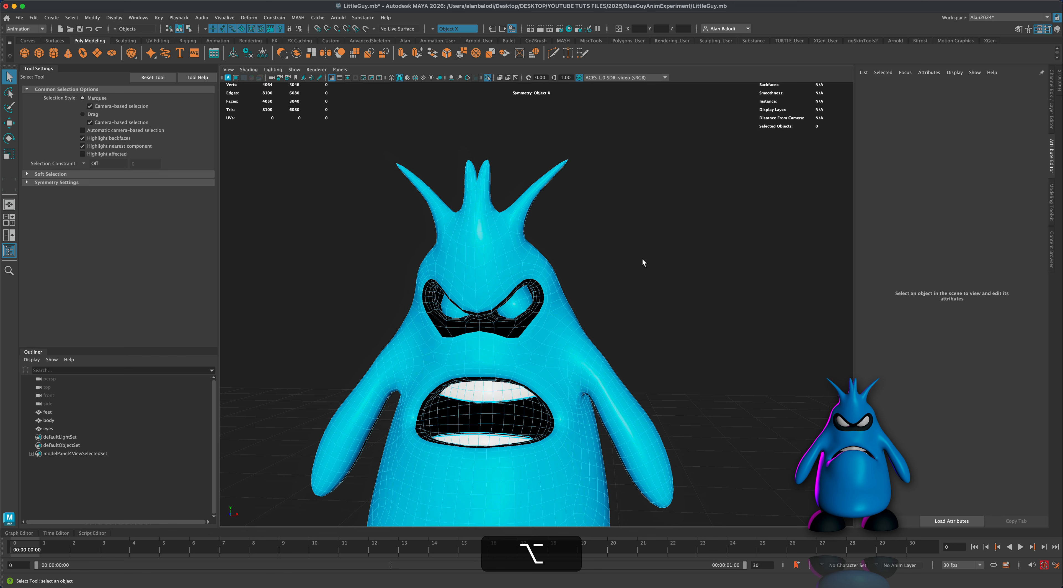
pyautogui.click(487, 78)
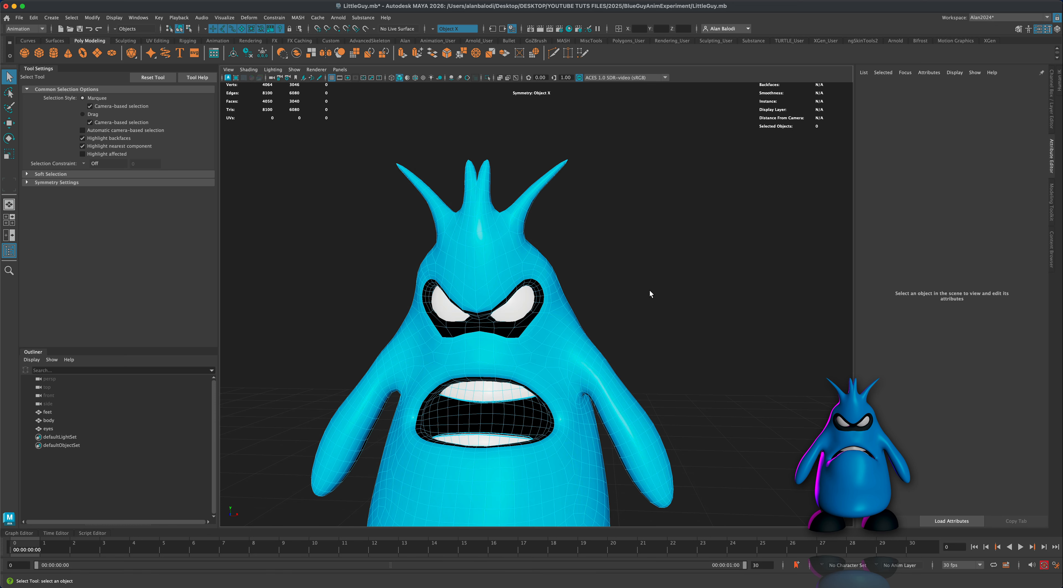
pyautogui.moveTo(647, 290)
pyautogui.keyDown('alt'); pyautogui.mouseDown()
pyautogui.moveTo(616, 290)
pyautogui.moveTo(656, 296)
pyautogui.mouseUp(); pyautogui.keyUp('alt')
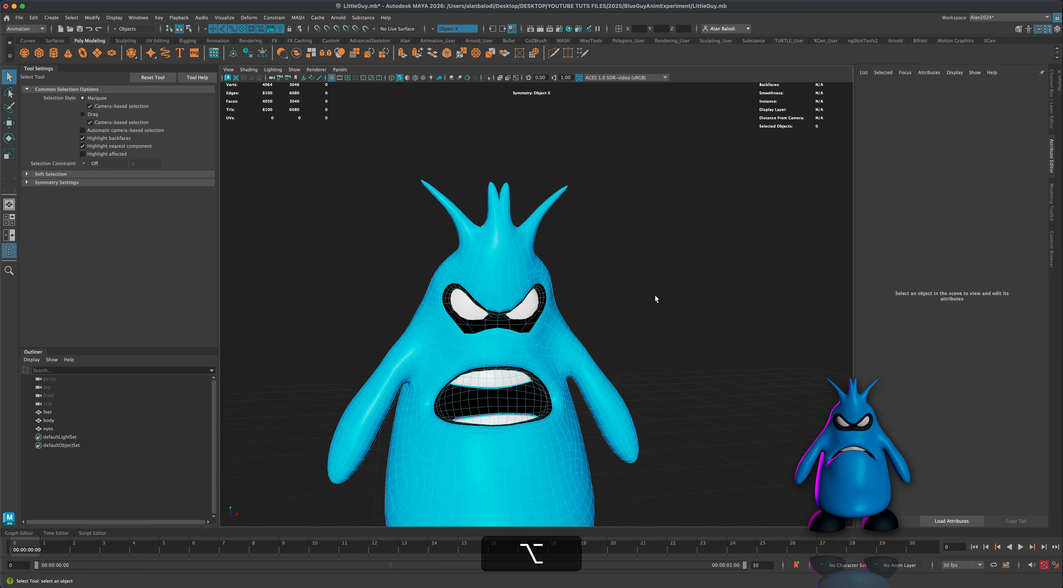
pyautogui.keyDown('alt'); pyautogui.scroll(5, 655, 295); pyautogui.keyUp('alt')
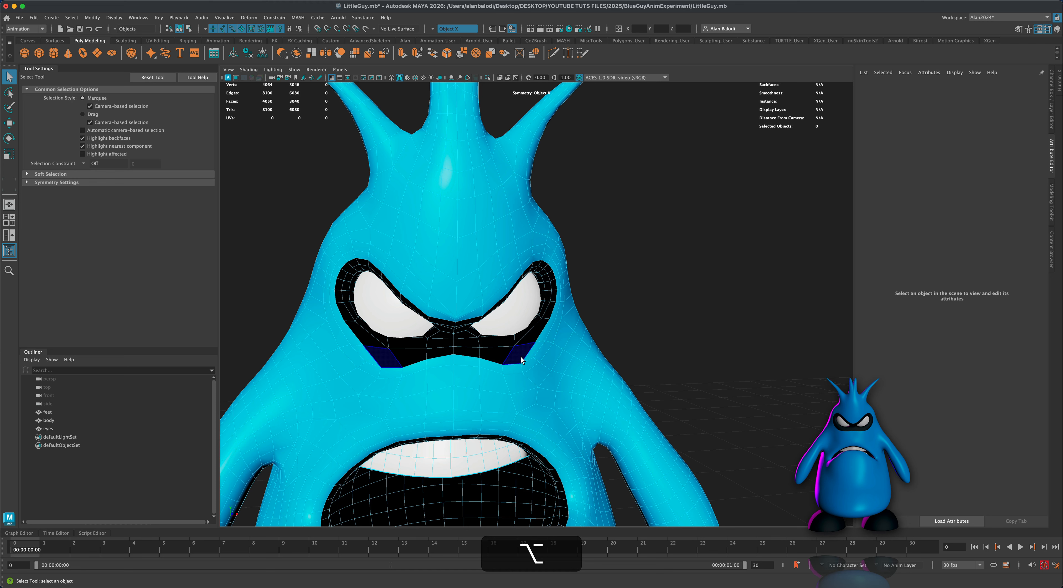
# - Return to object mode, select the body mesh, and set up the Grab sculpting tool with a brush size of 0.109
pyautogui.moveTo(519, 354); pyautogui.dragTo(584, 345, button='right')
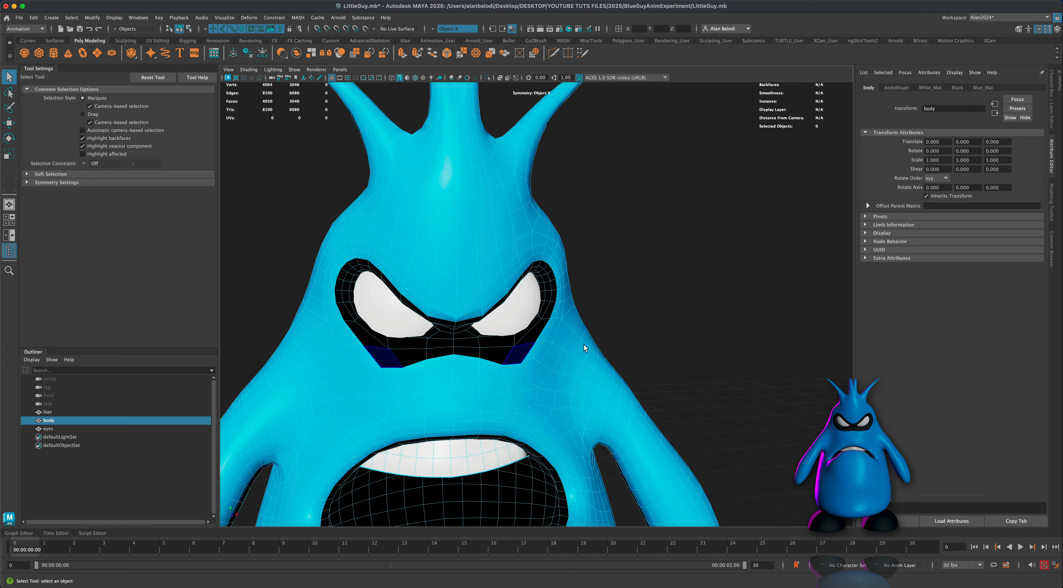
pyautogui.click(554, 354)
pyautogui.keyDown('alt'); pyautogui.moveTo(658, 332); pyautogui.dragTo(658, 334); pyautogui.keyUp('alt')
pyautogui.keyDown('alt'); pyautogui.scroll(-2, 632, 344); pyautogui.keyUp('alt')
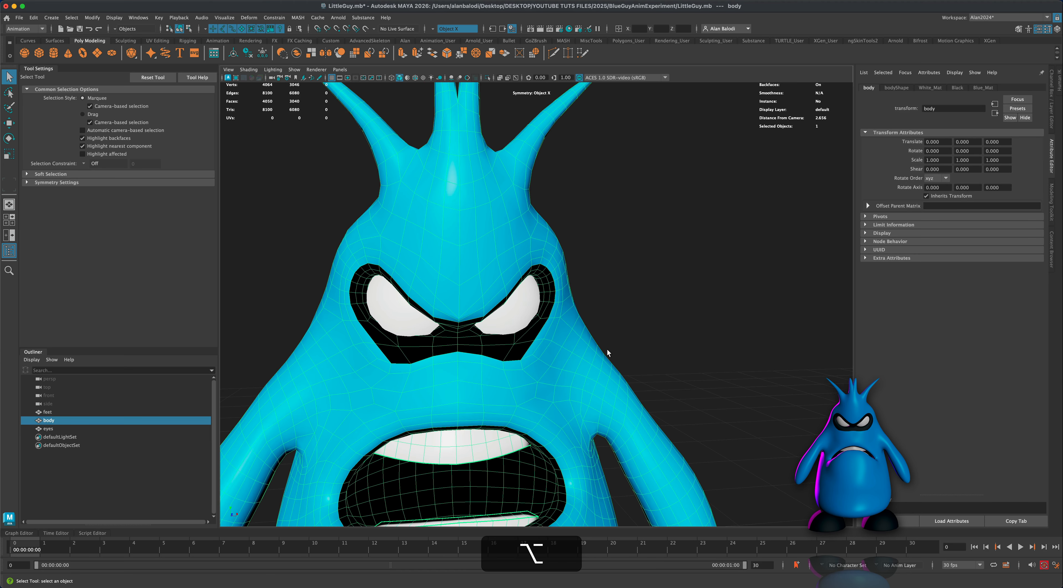
pyautogui.click(126, 41)
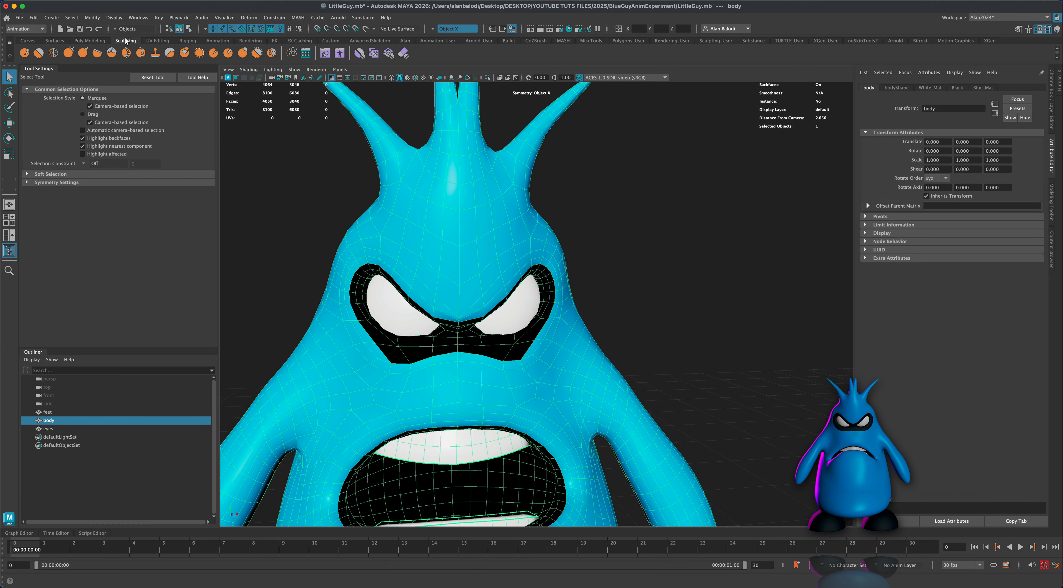
pyautogui.click(68, 53)
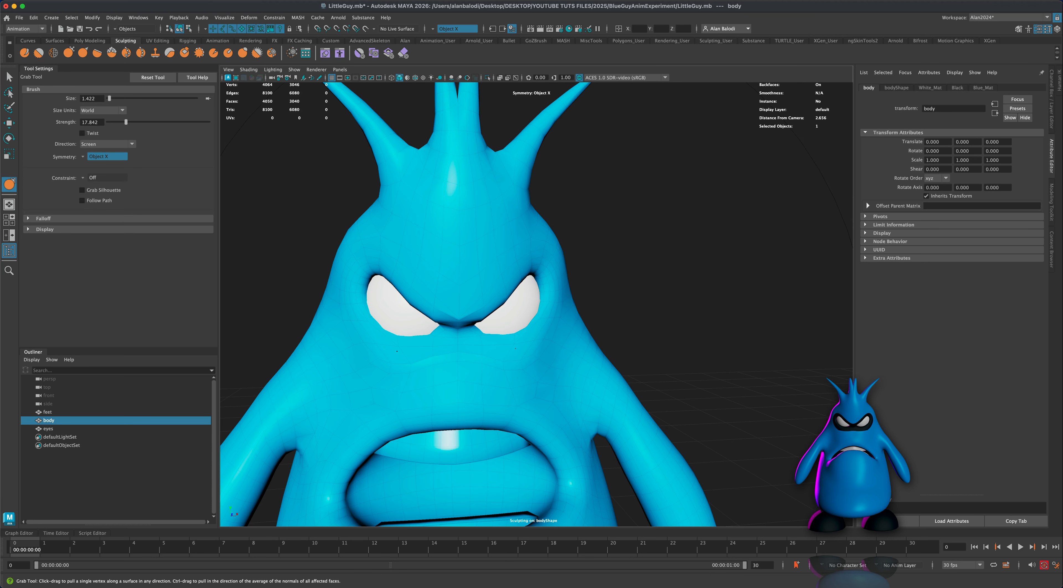
pyautogui.keyDown('alt'); pyautogui.moveTo(588, 321); pyautogui.dragTo(516, 353, button='right'); pyautogui.keyUp('alt')
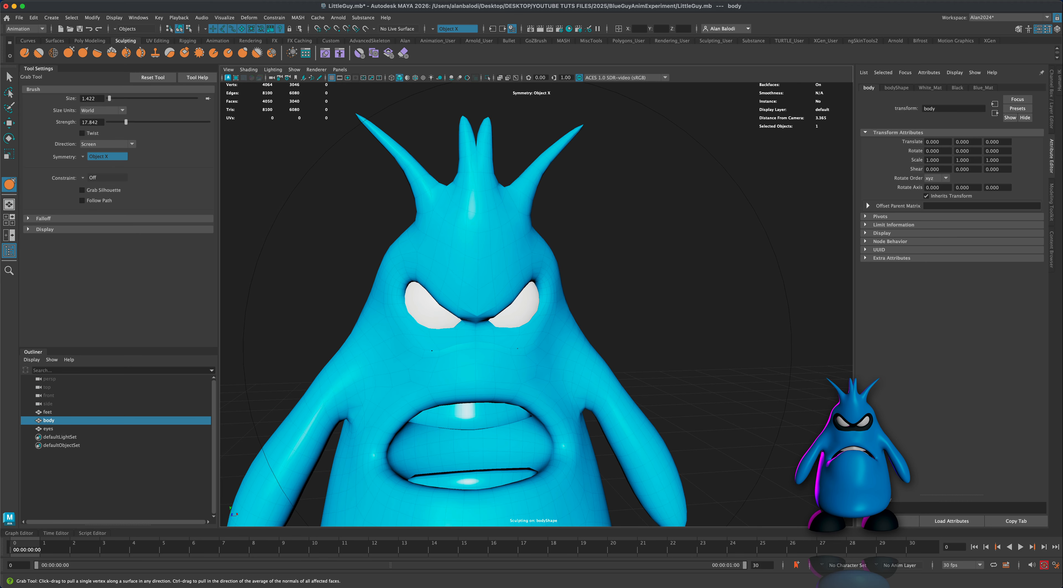
pyautogui.press('b')
pyautogui.moveTo(517, 348); pyautogui.dragTo(272, 349)
pyautogui.press('b')
pyautogui.moveTo(555, 345); pyautogui.dragTo(548, 345)
pyautogui.scroll(5, 524, 363)
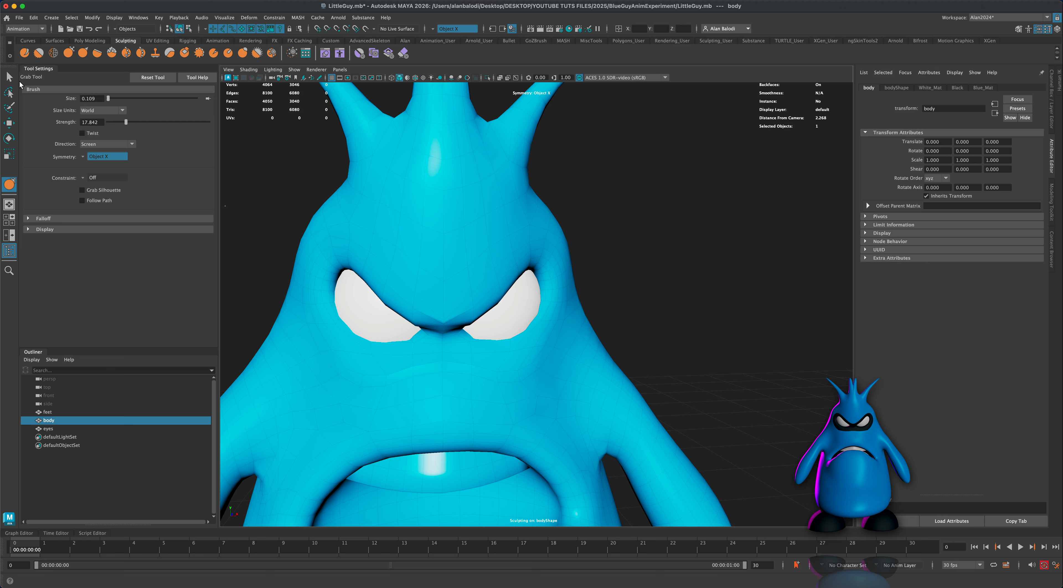
# - Round off the lower corners of the black eye mask with the Grab sculpting tool, keeping Object X symmetry
pyautogui.click(10, 77)
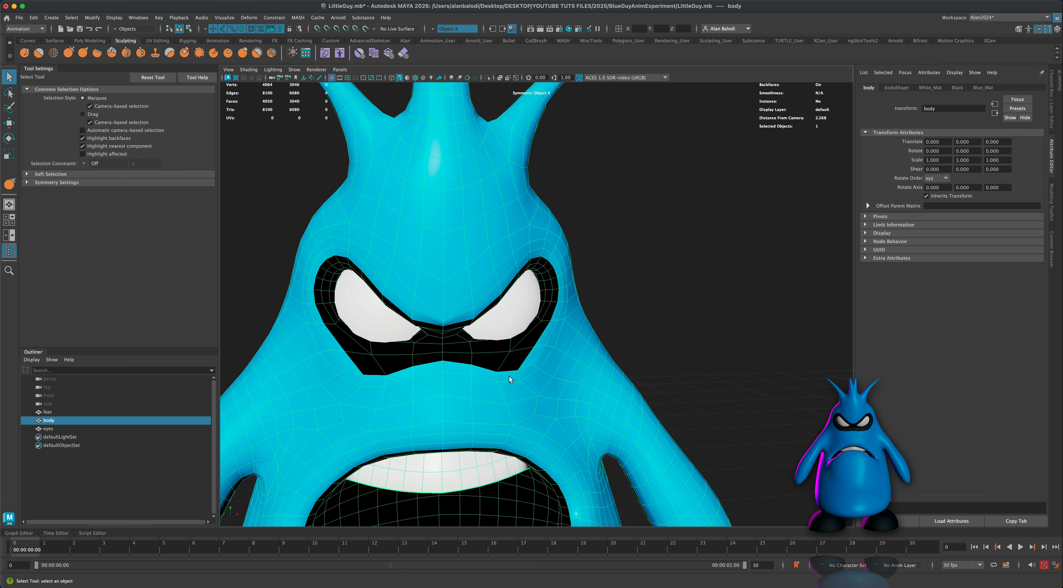
pyautogui.press('F9')
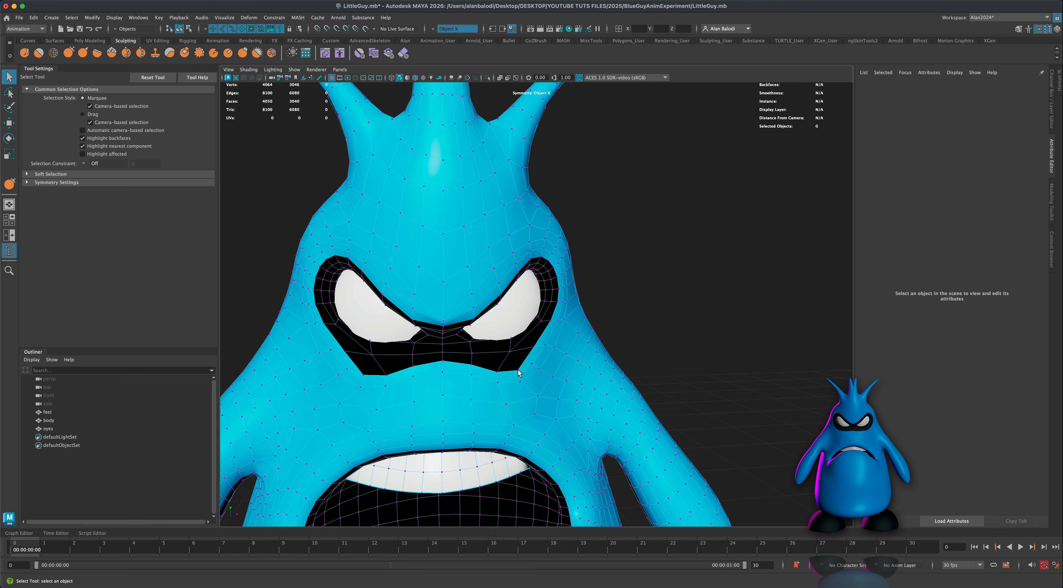
pyautogui.keyDown('alt'); pyautogui.moveTo(686, 347); pyautogui.dragTo(688, 349); pyautogui.keyUp('alt')
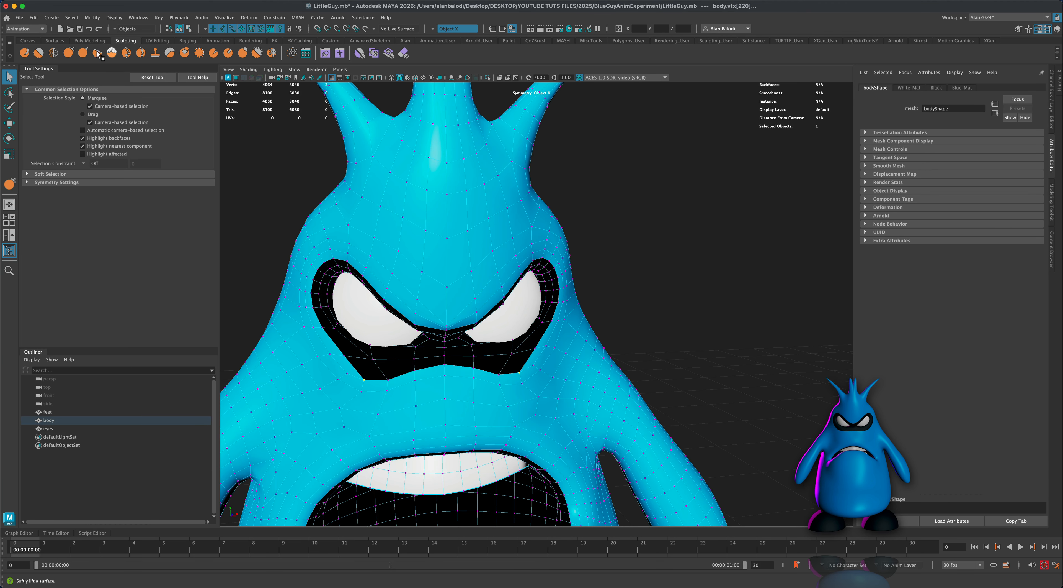
pyautogui.click(68, 53)
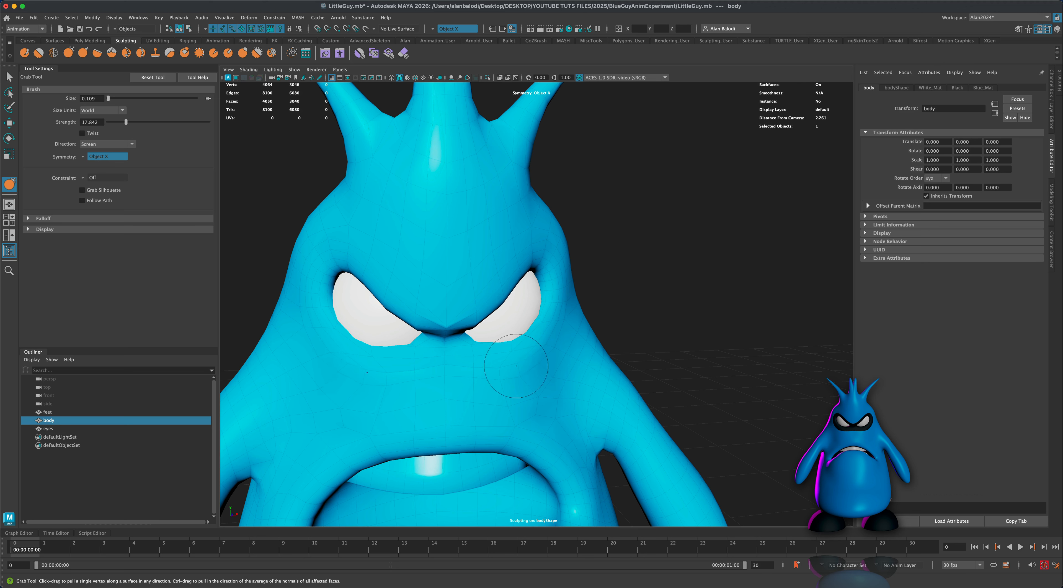
pyautogui.click(8, 76)
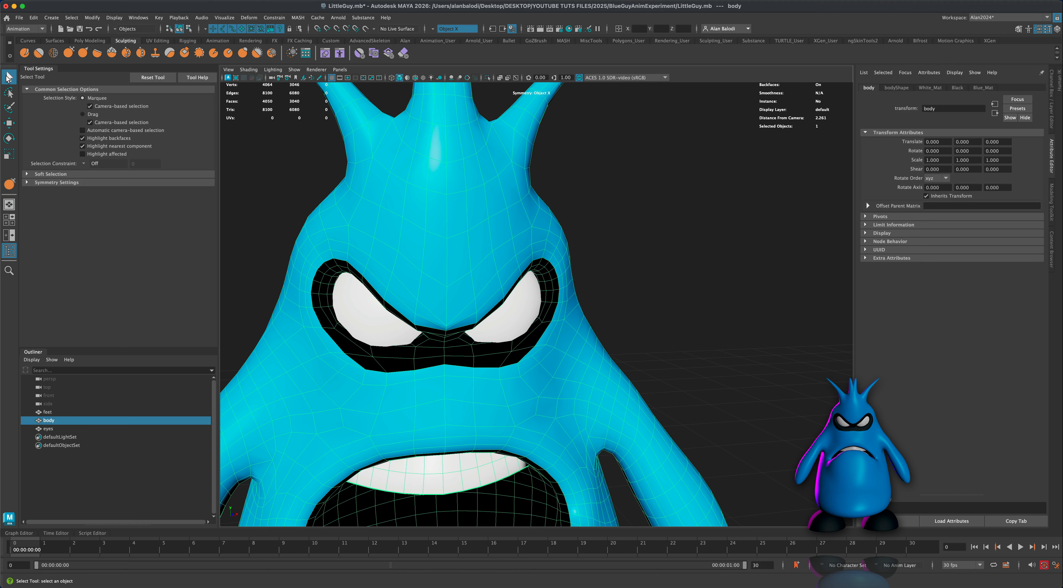
# - Nudge the vertices at the lower corners of the black eye mask with symmetry to smooth its outline, and return to object mode
pyautogui.keyDown('alt'); pyautogui.moveTo(659, 312); pyautogui.dragTo(649, 315); pyautogui.keyUp('alt')
pyautogui.scroll(3, 649, 316)
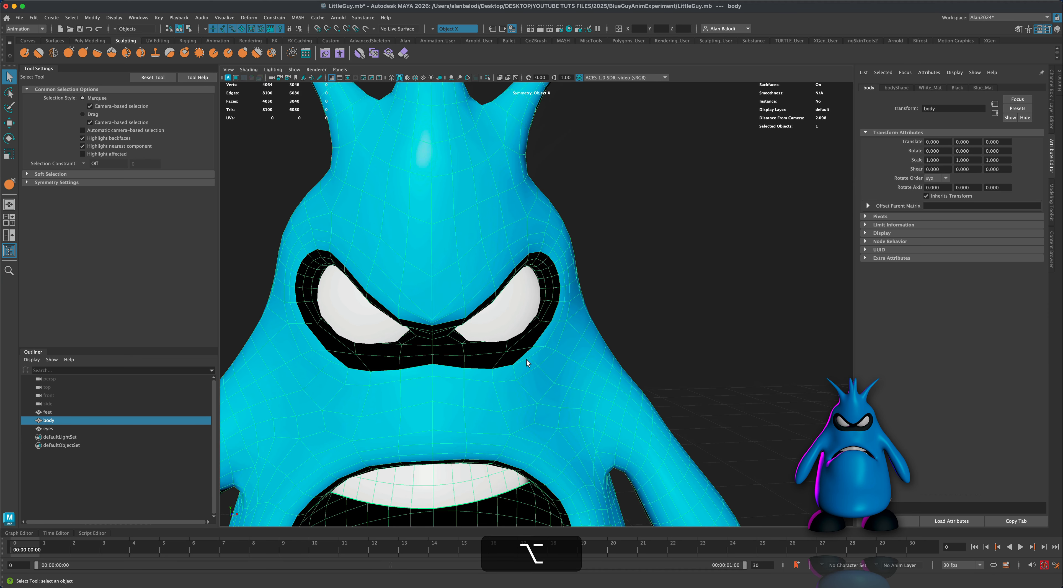
pyautogui.moveTo(510, 369); pyautogui.dragTo(479, 341, button='right')
pyautogui.click(512, 366)
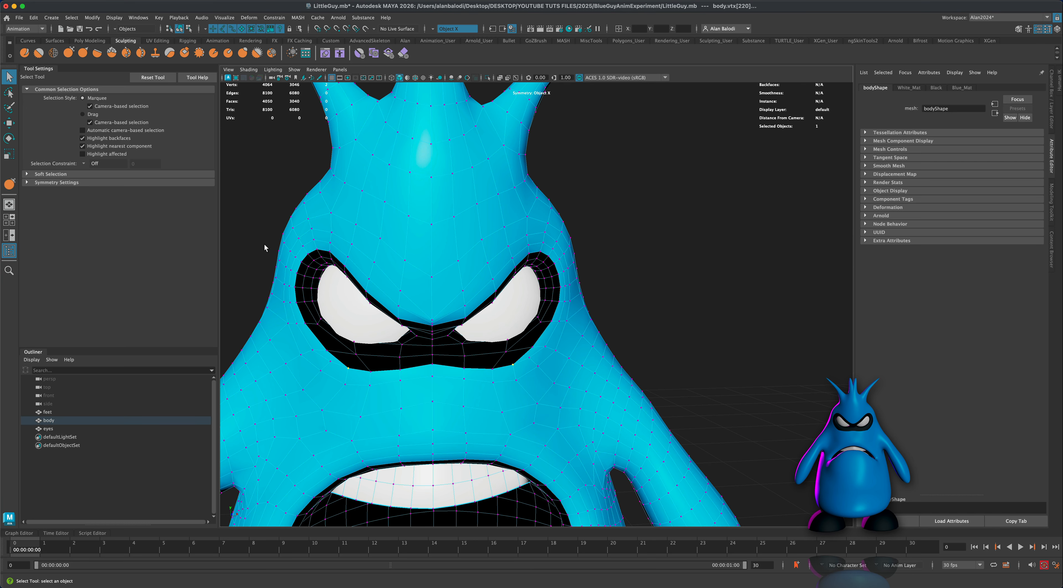
pyautogui.click(9, 123)
pyautogui.moveTo(529, 352); pyautogui.dragTo(527, 349)
pyautogui.click(492, 368)
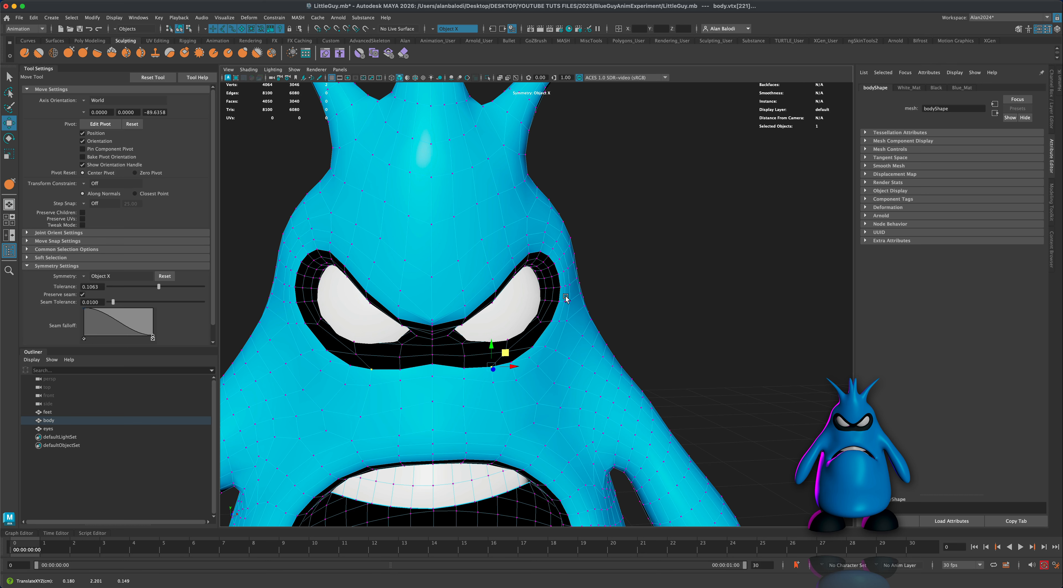
pyautogui.moveTo(577, 338); pyautogui.dragTo(633, 327, button='right')
pyautogui.click(660, 375)
# - Assign the existing Black material to the character's feet and deselect them
pyautogui.scroll(-5, 660, 379)
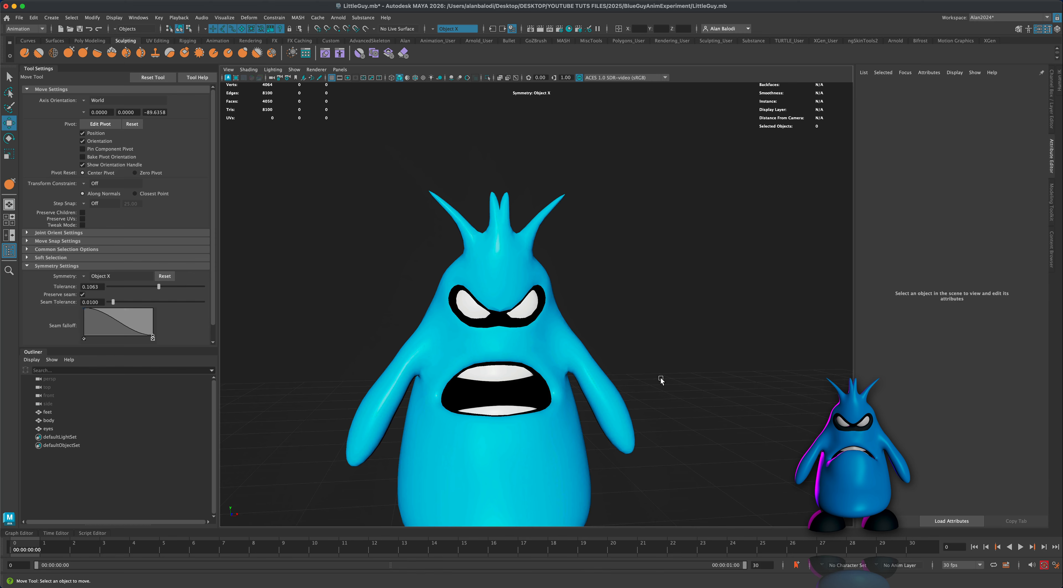
pyautogui.scroll(-3, 660, 379)
pyautogui.keyDown('alt'); pyautogui.moveTo(660, 379); pyautogui.dragTo(617, 394); pyautogui.keyUp('alt')
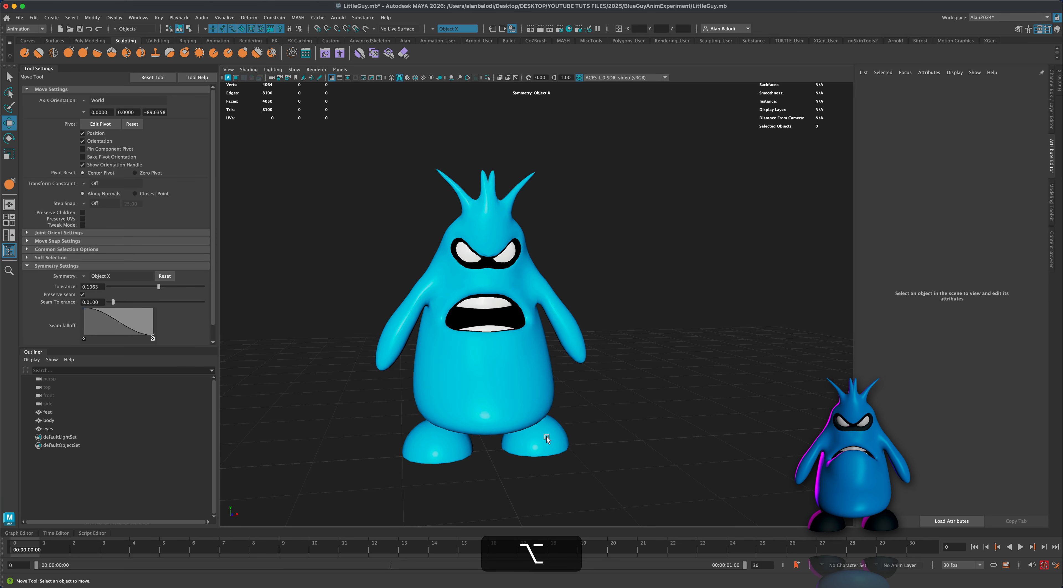
pyautogui.keyDown('alt'); pyautogui.moveTo(547, 438); pyautogui.dragTo(564, 460); pyautogui.keyUp('alt')
pyautogui.click(550, 456)
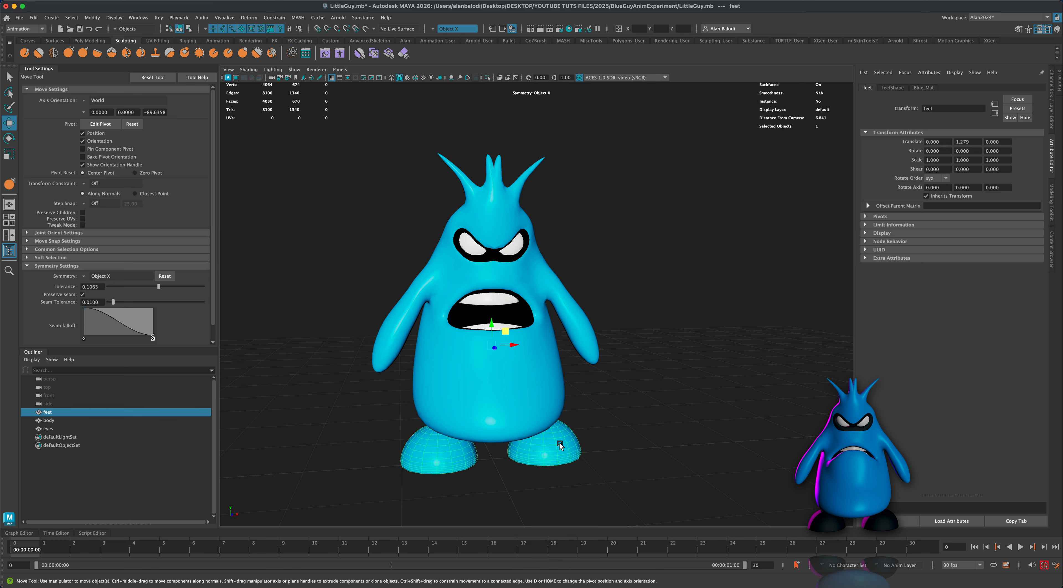
pyautogui.moveTo(561, 447); pyautogui.dragTo(618, 518, button='right')
pyautogui.click(638, 446)
pyautogui.moveTo(638, 446)
pyautogui.keyDown('alt'); pyautogui.mouseDown()
pyautogui.moveTo(624, 443)
pyautogui.moveTo(639, 445)
pyautogui.mouseUp(); pyautogui.keyUp('alt')
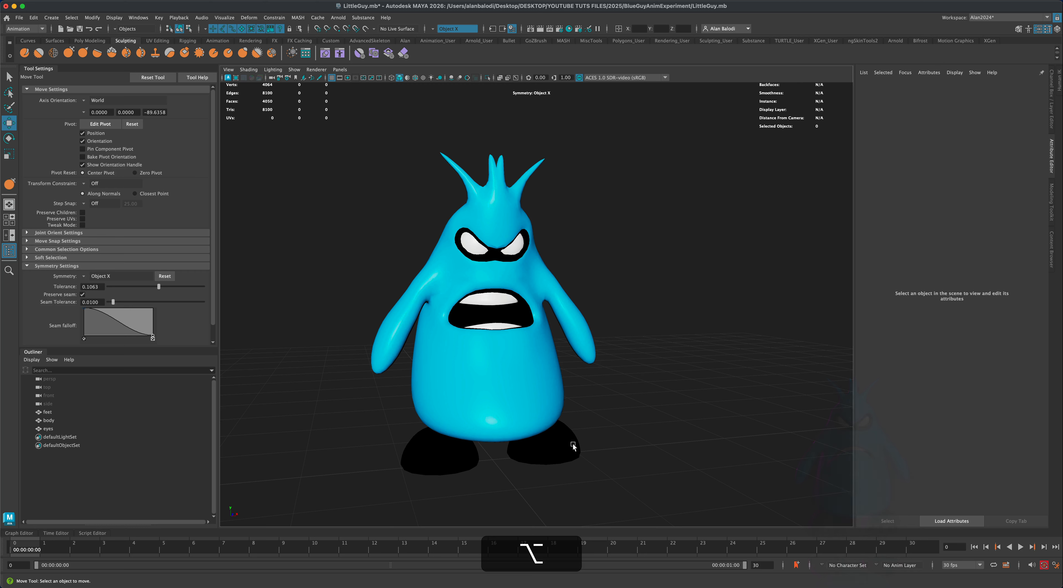
# - Give the Black material a soft faint specular highlight with cosine power 2.000 and tint its color a very dark blue
pyautogui.moveTo(560, 446); pyautogui.dragTo(565, 543, button='right')
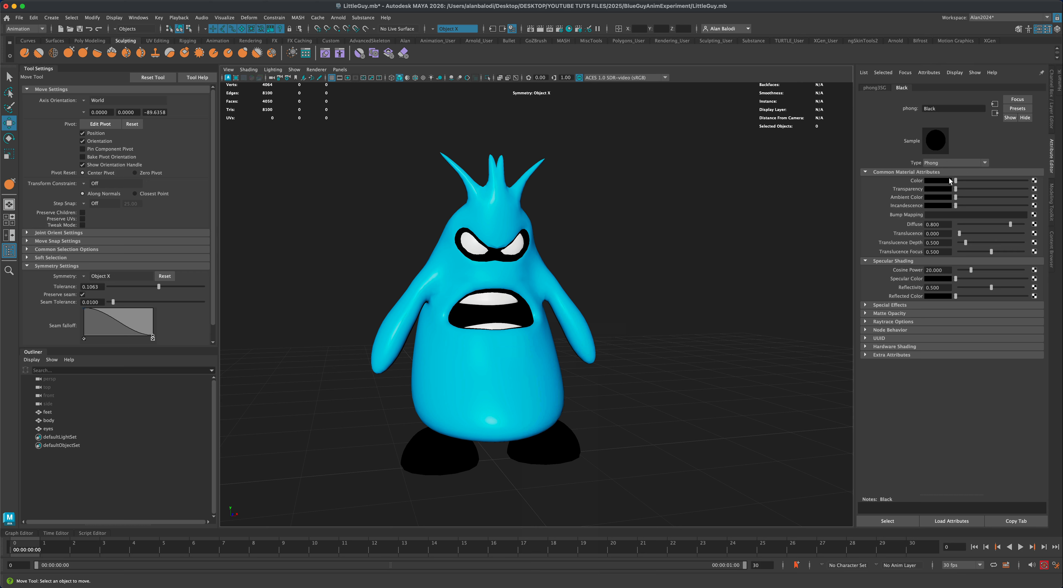
pyautogui.moveTo(956, 278)
pyautogui.mouseDown()
pyautogui.moveTo(970, 279)
pyautogui.moveTo(963, 270)
pyautogui.moveTo(958, 281)
pyautogui.mouseUp()
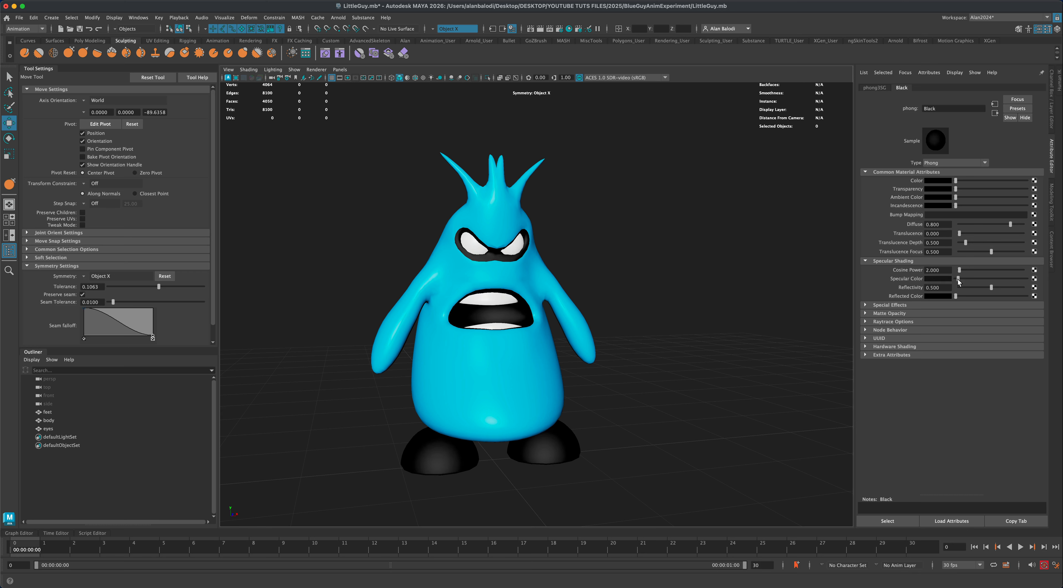
pyautogui.click(945, 181)
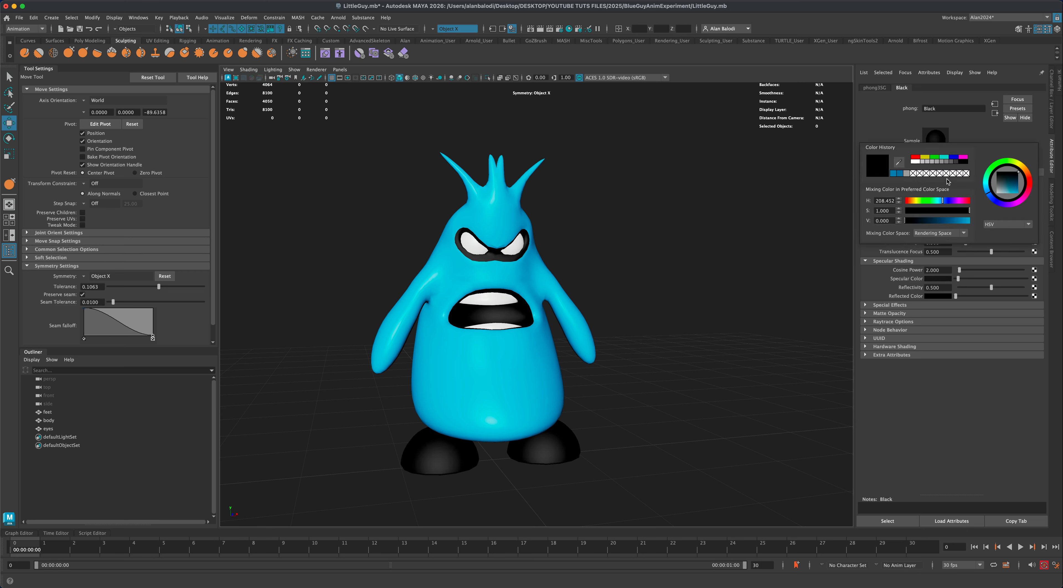
pyautogui.moveTo(916, 223); pyautogui.dragTo(907, 223)
pyautogui.moveTo(1012, 184); pyautogui.dragTo(1012, 173)
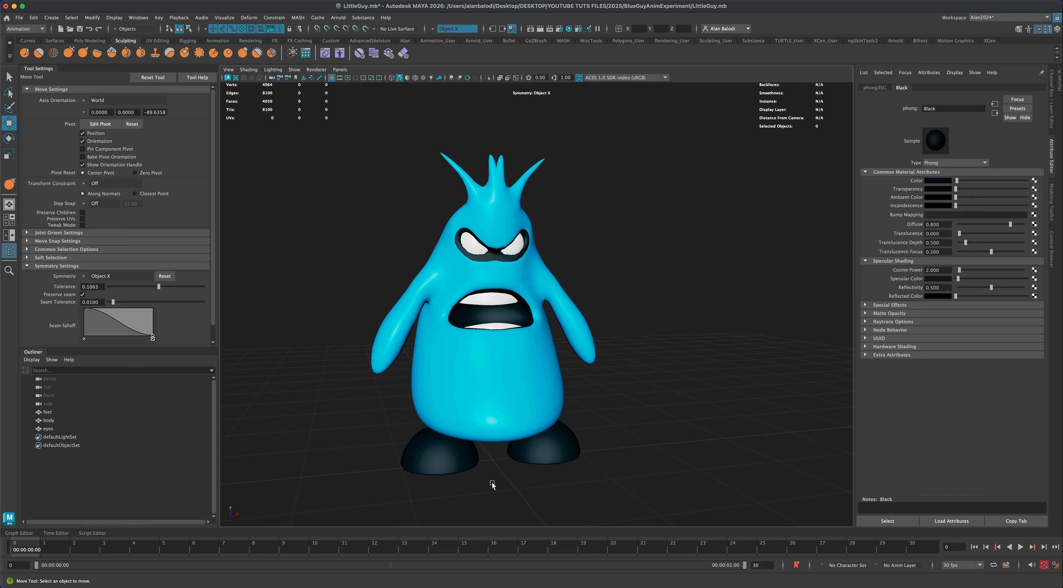
# - Frame the whole character in the viewport and save the scene
pyautogui.moveTo(668, 477)
pyautogui.keyDown('alt'); pyautogui.mouseDown()
pyautogui.moveTo(617, 474)
pyautogui.moveTo(663, 475)
pyautogui.mouseUp(); pyautogui.keyUp('alt')
pyautogui.click(9, 77)
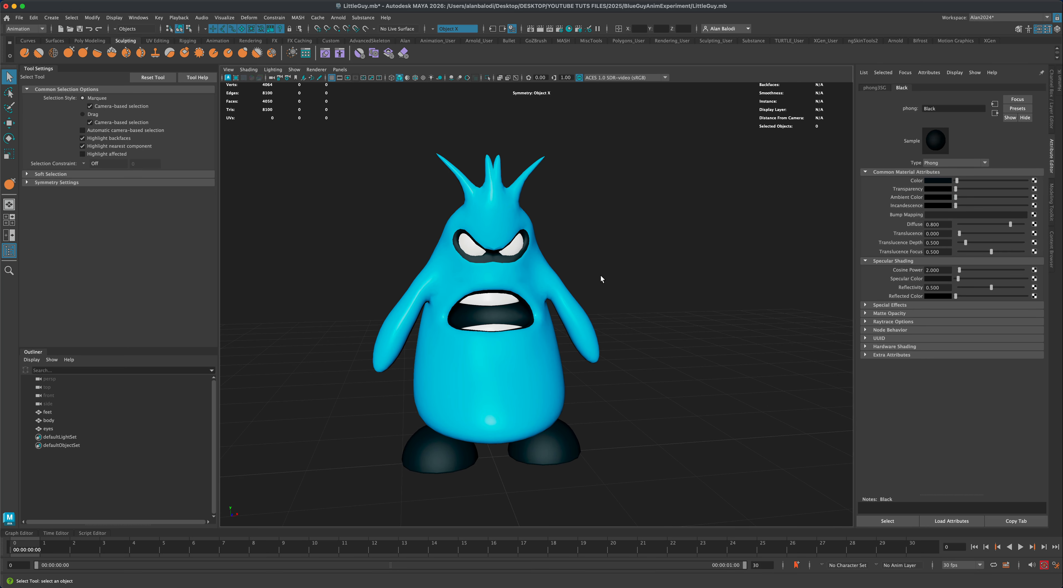
pyautogui.moveTo(545, 300); pyautogui.dragTo(591, 288, button='right')
pyautogui.scroll(-4, 658, 375)
pyautogui.keyDown('alt'); pyautogui.moveTo(658, 375); pyautogui.dragTo(648, 359); pyautogui.keyUp('alt')
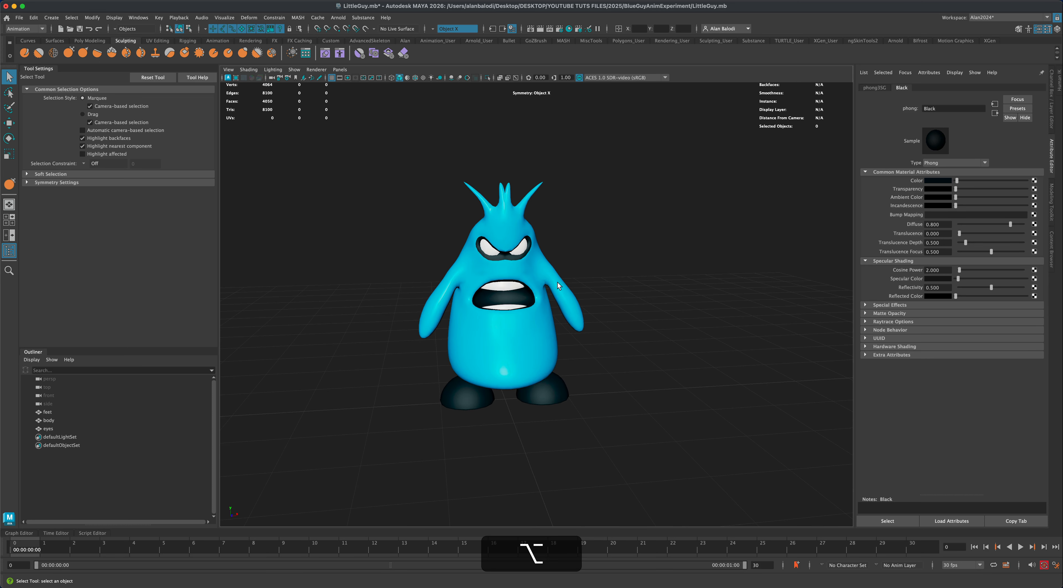
pyautogui.press('super+s')
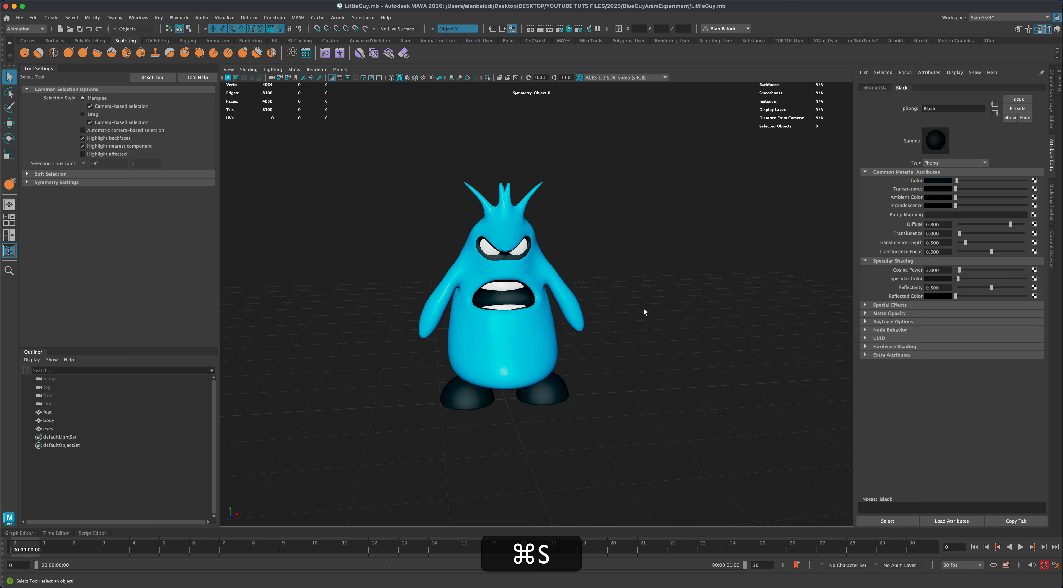
# - Switch the viewport to use the scene's lights and add a directional light
pyautogui.keyDown('alt'); pyautogui.moveTo(656, 334); pyautogui.dragTo(685, 352); pyautogui.keyUp('alt')
pyautogui.scroll(3, 685, 352)
pyautogui.keyDown('alt'); pyautogui.moveTo(674, 289); pyautogui.dragTo(682, 288); pyautogui.keyUp('alt')
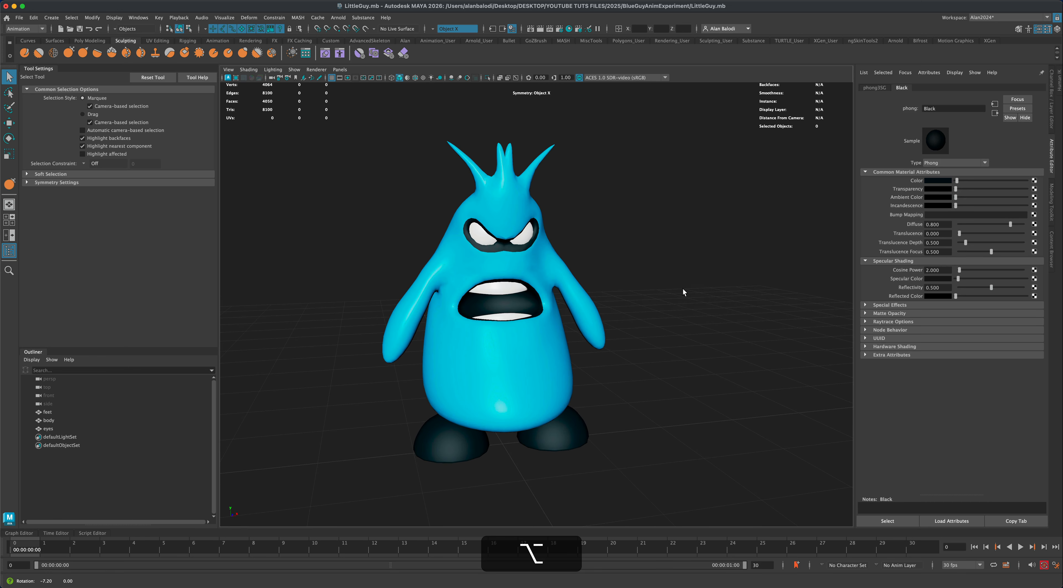
pyautogui.click(431, 77)
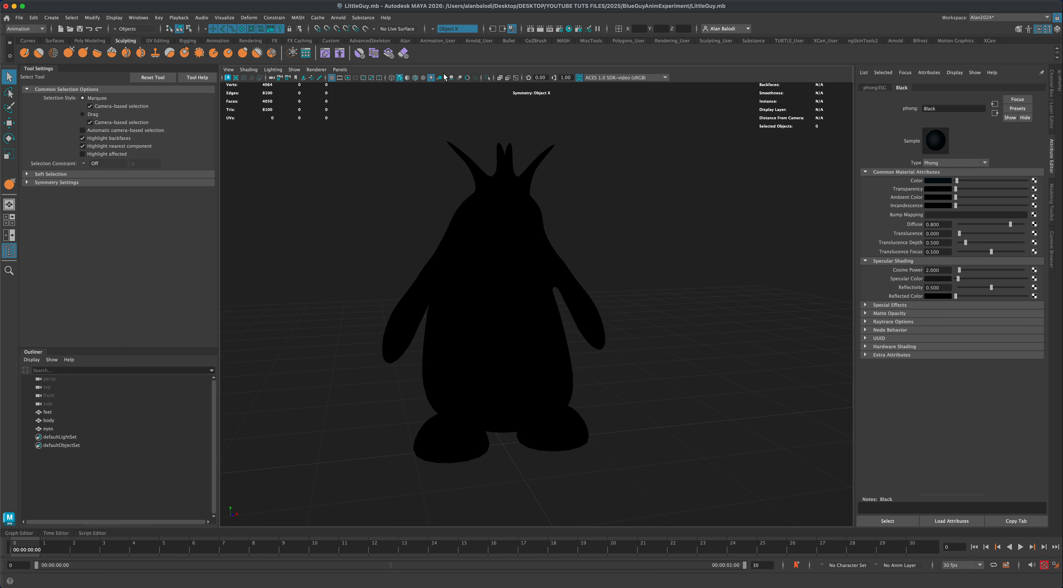
pyautogui.keyDown('alt'); pyautogui.moveTo(403, 185); pyautogui.dragTo(620, 285); pyautogui.keyUp('alt')
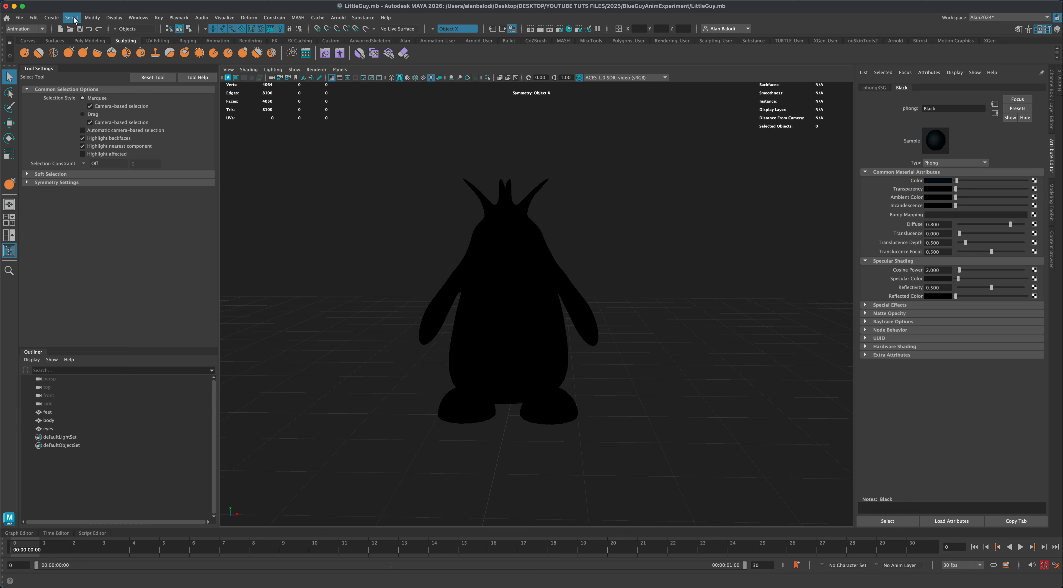
pyautogui.click(51, 17)
pyautogui.moveTo(85, 66)
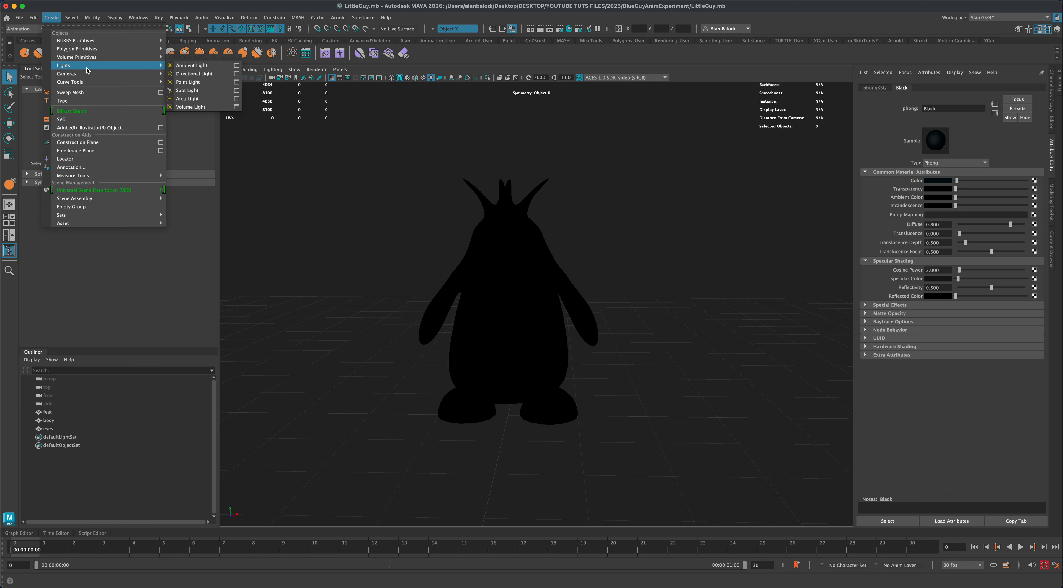
pyautogui.click(201, 74)
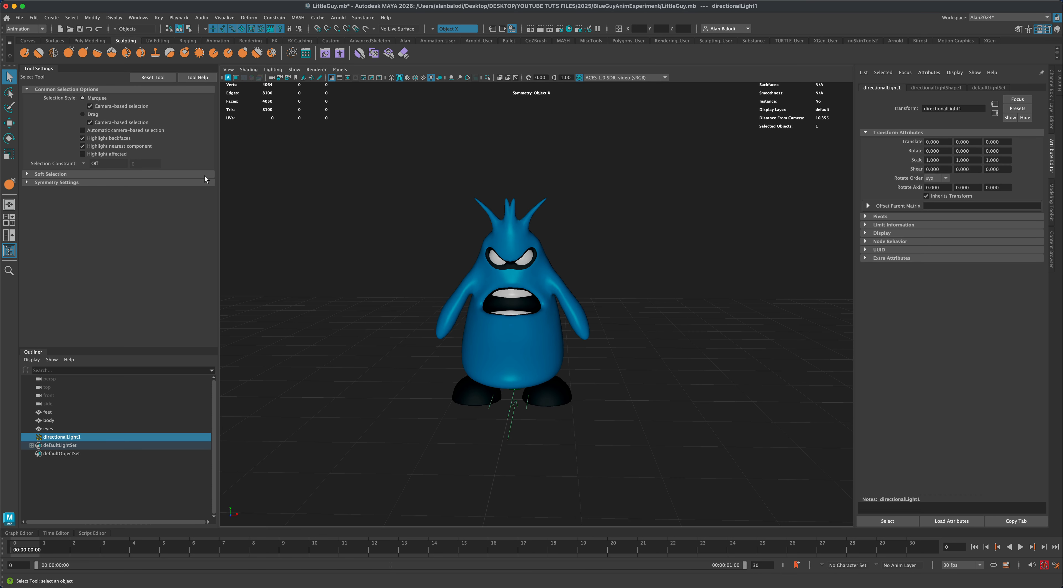
# - Rotate the directional light to -24.290, 8.325, -45.401, scale it to 2.915, and move it beside the character at X 1.637, Y -0.099
pyautogui.click(10, 138)
pyautogui.moveTo(518, 399)
pyautogui.mouseDown()
pyautogui.moveTo(710, 246)
pyautogui.moveTo(676, 275)
pyautogui.mouseUp()
pyautogui.press('r')
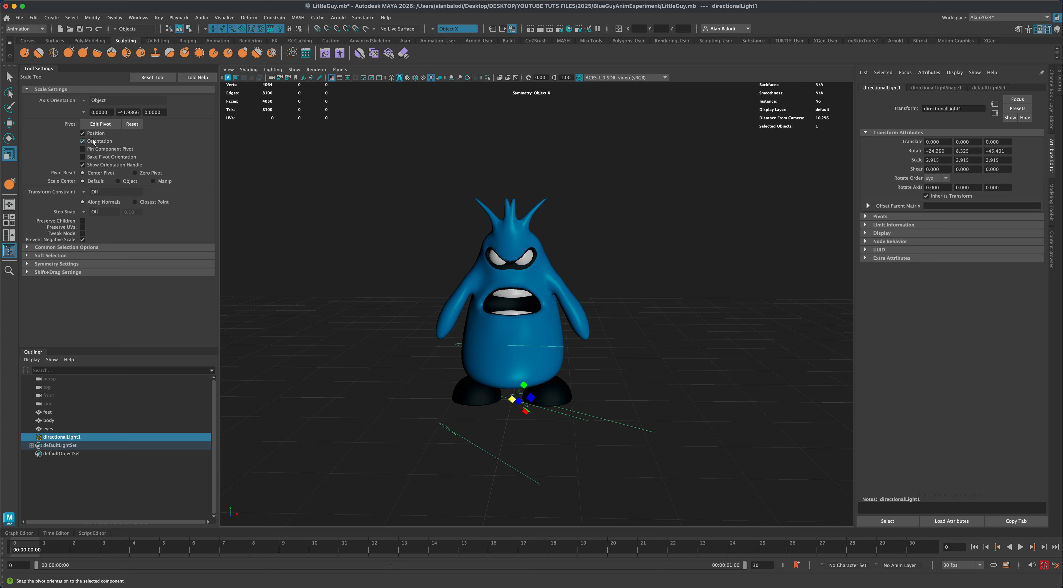
pyautogui.press('w')
pyautogui.moveTo(528, 388); pyautogui.dragTo(625, 394)
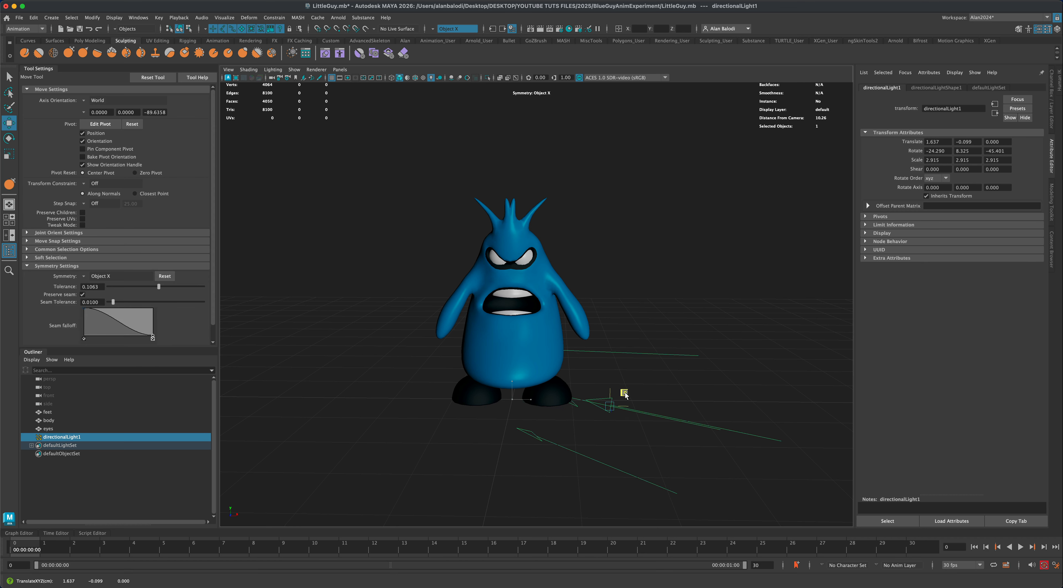
# - Duplicate the directional light and rotate the copy to 179.947, -46.337, -216.466
pyautogui.press('super+d')
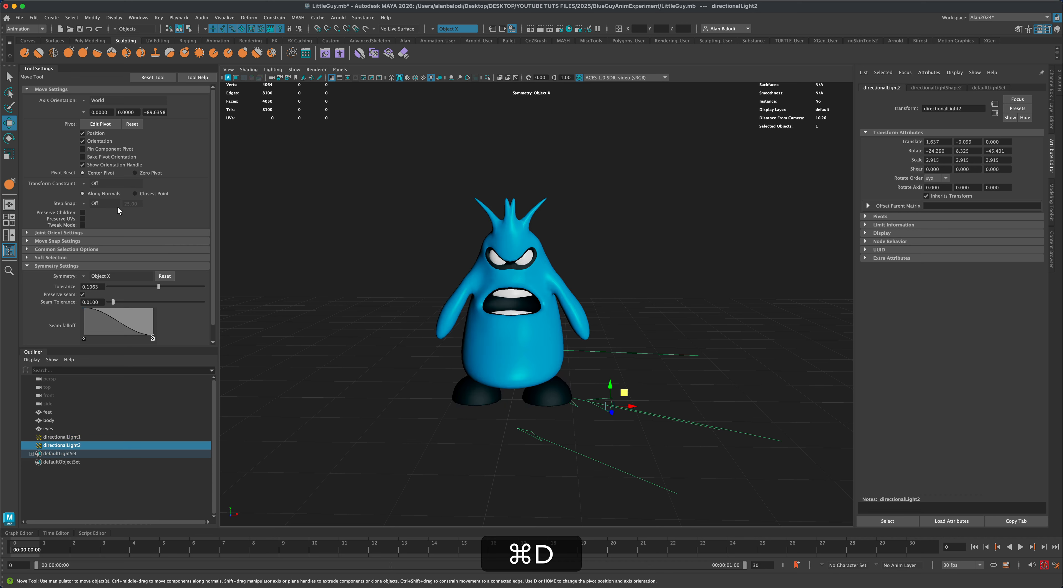
pyautogui.press('e')
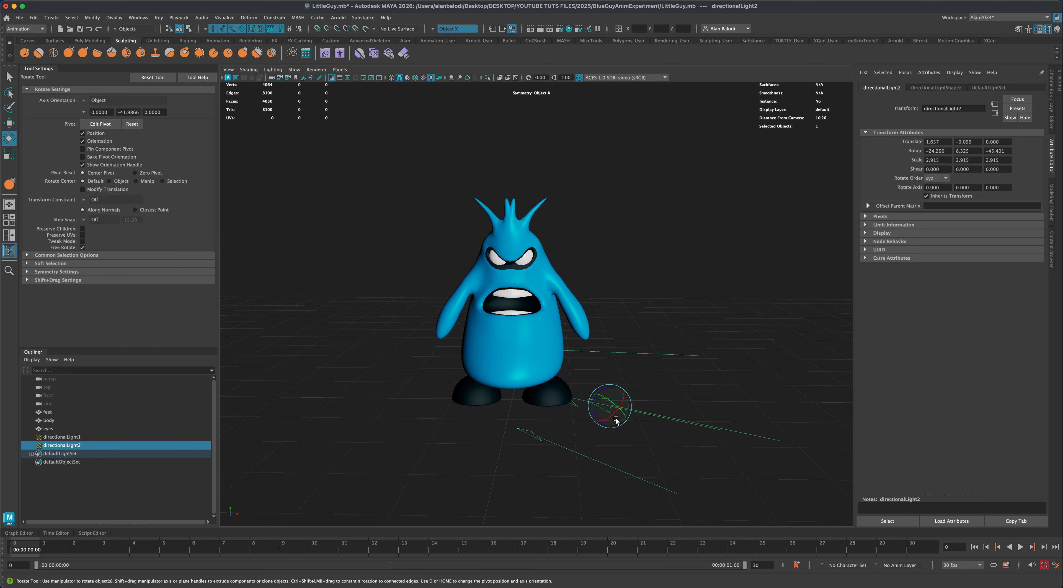
pyautogui.moveTo(617, 419); pyautogui.dragTo(616, 403)
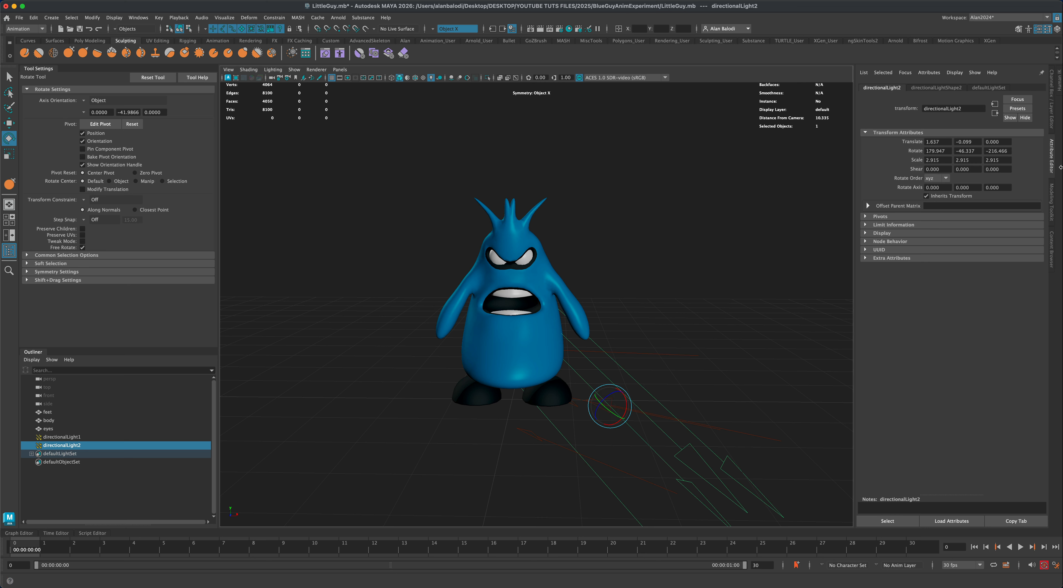
# - Raise the duplicated directional light's intensity to 6.053 and rotate it to 179.937, -30.931, -204.247
pyautogui.click(937, 87)
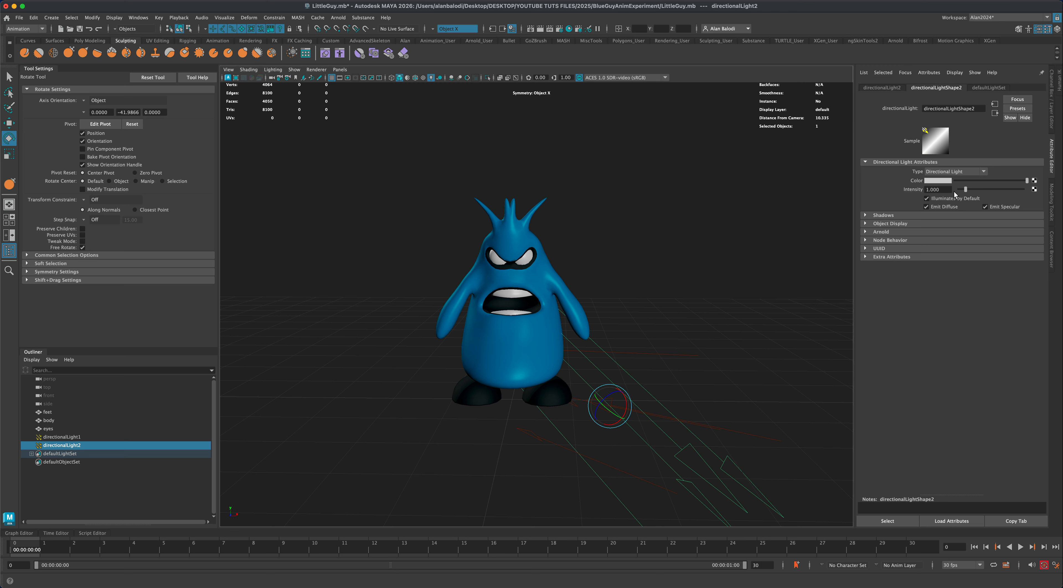
pyautogui.moveTo(966, 190); pyautogui.dragTo(998, 189)
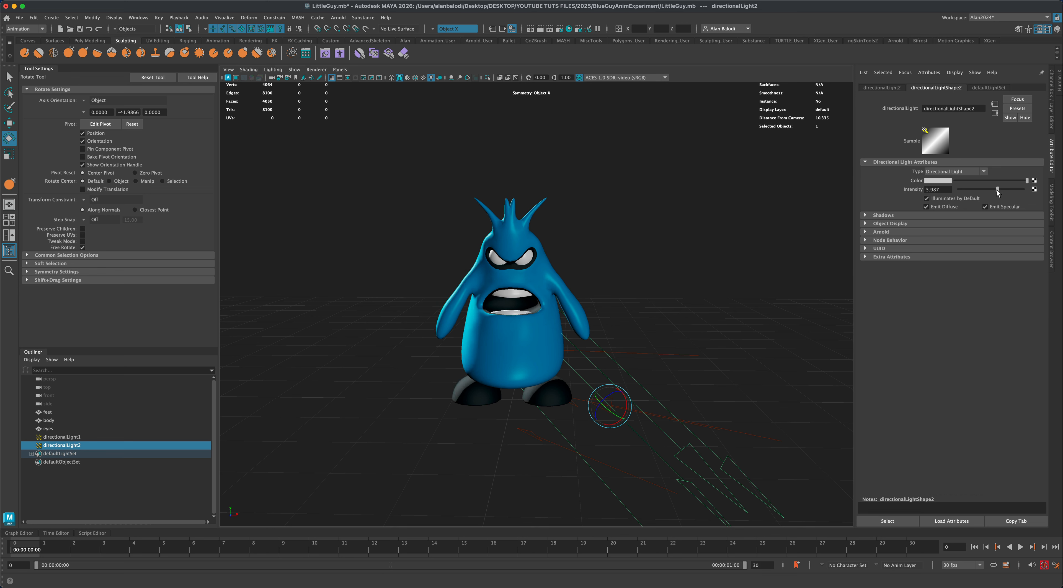
pyautogui.moveTo(616, 406); pyautogui.dragTo(608, 403)
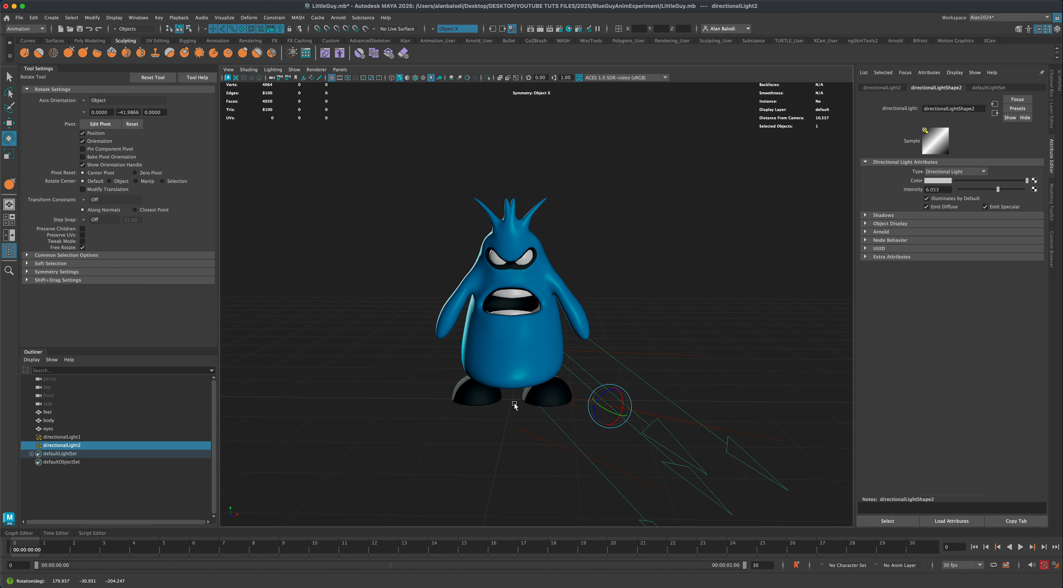
pyautogui.scroll(5, 662, 317)
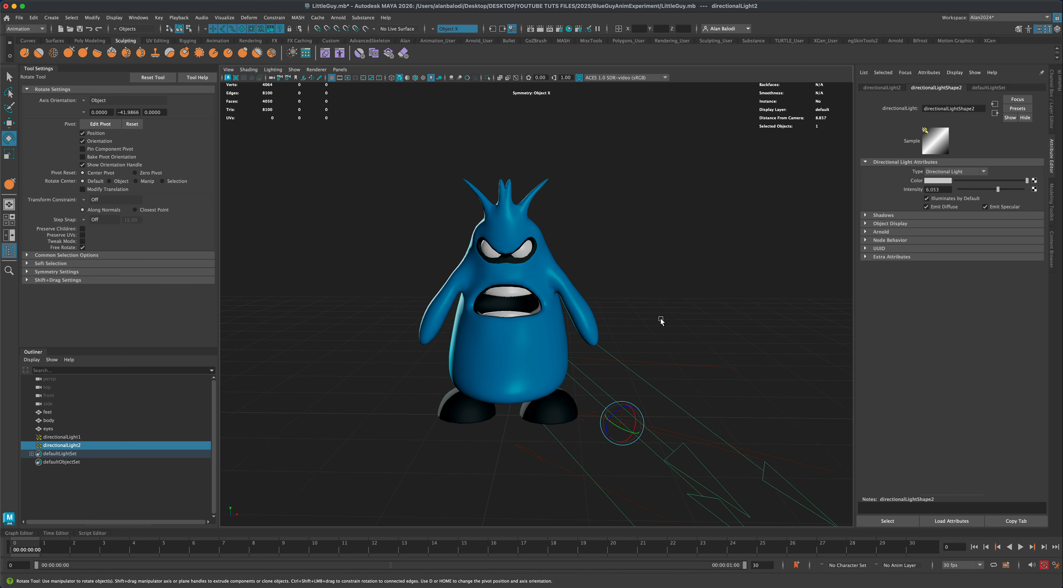
pyautogui.keyDown('alt'); pyautogui.moveTo(660, 319); pyautogui.dragTo(666, 319); pyautogui.keyUp('alt')
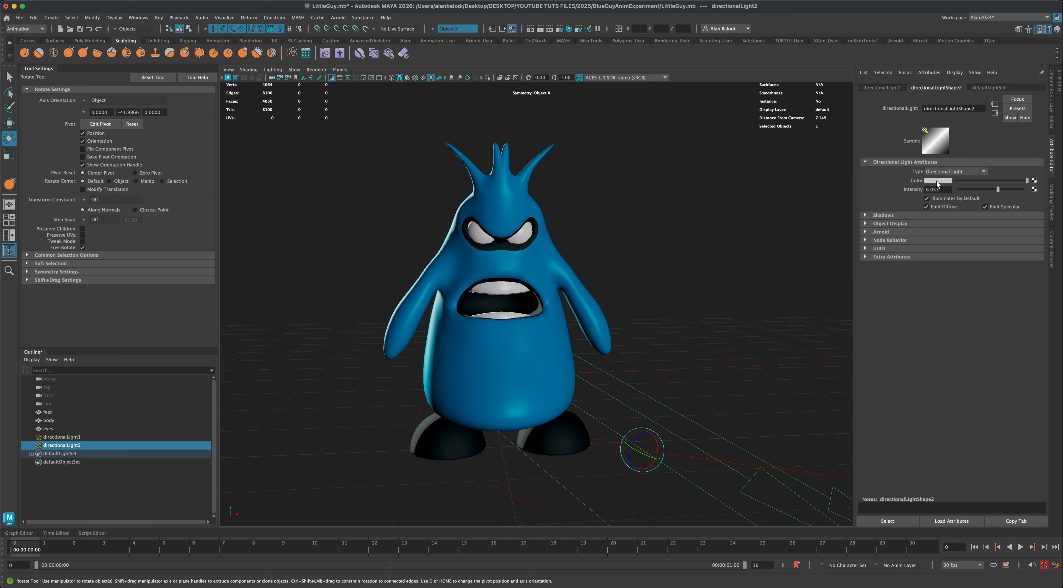
# - Change the second directional light's color to saturated magenta
pyautogui.click(938, 181)
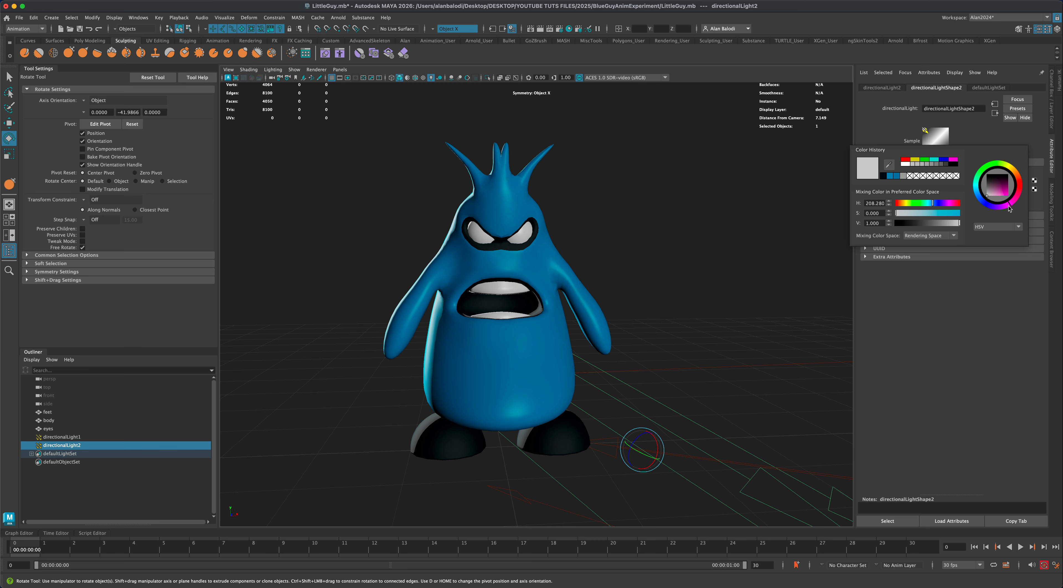
pyautogui.moveTo(1005, 191); pyautogui.dragTo(1011, 203)
pyautogui.keyDown('alt'); pyautogui.moveTo(833, 251); pyautogui.dragTo(793, 256); pyautogui.keyUp('alt')
pyautogui.keyDown('alt'); pyautogui.moveTo(715, 240); pyautogui.dragTo(678, 257); pyautogui.keyUp('alt')
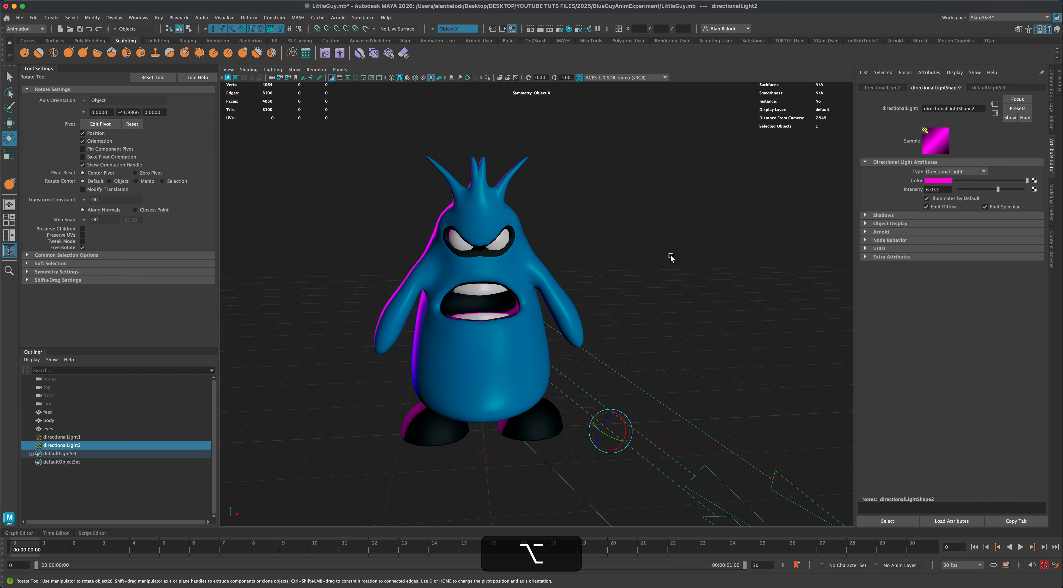
# - Hide the directional lights' icons in the viewport display and save the scene
pyautogui.press('q')
pyautogui.click(288, 252)
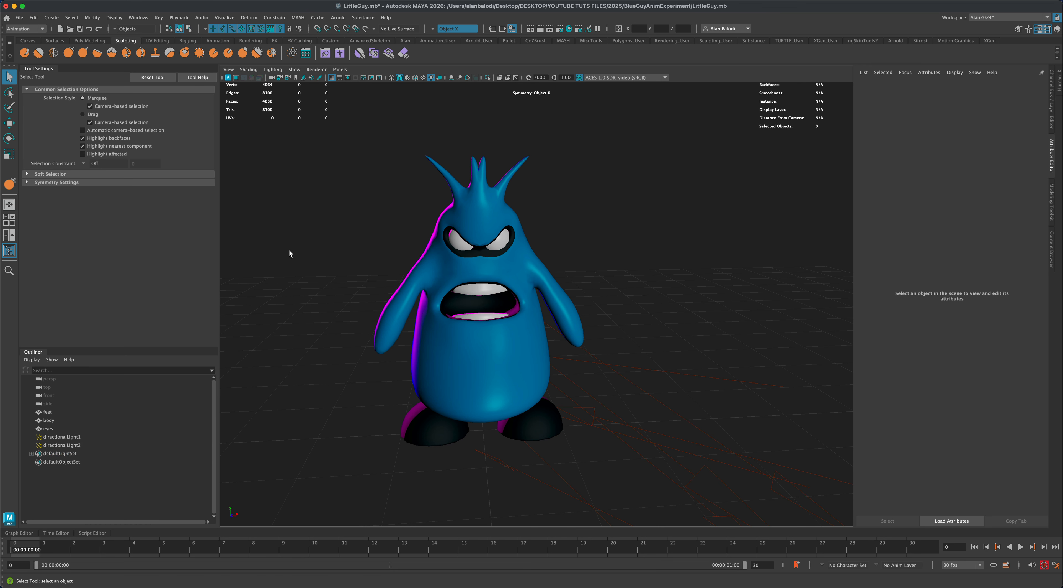
pyautogui.moveTo(741, 315); pyautogui.dragTo(614, 502)
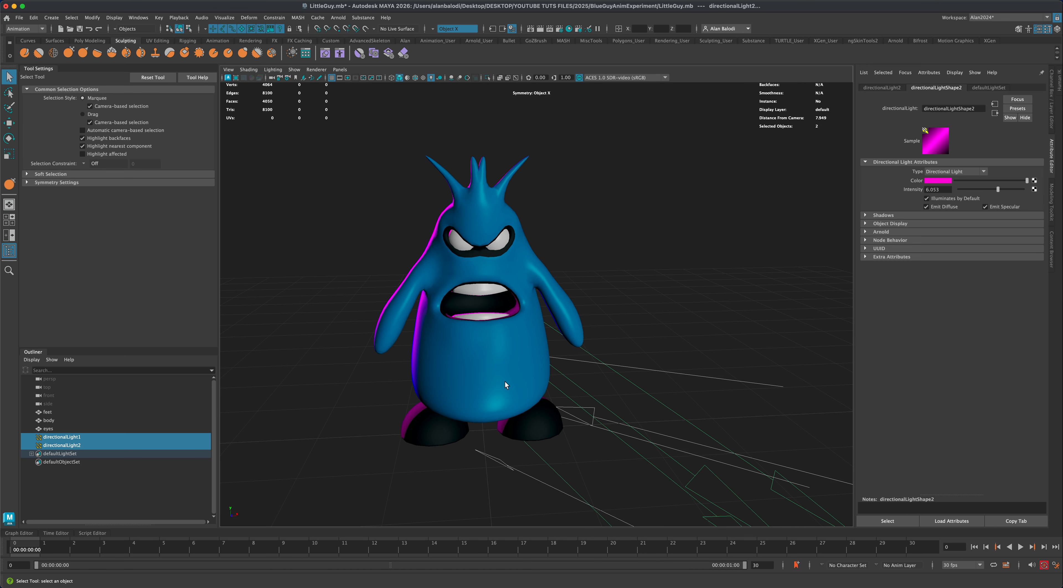
pyautogui.click(294, 69)
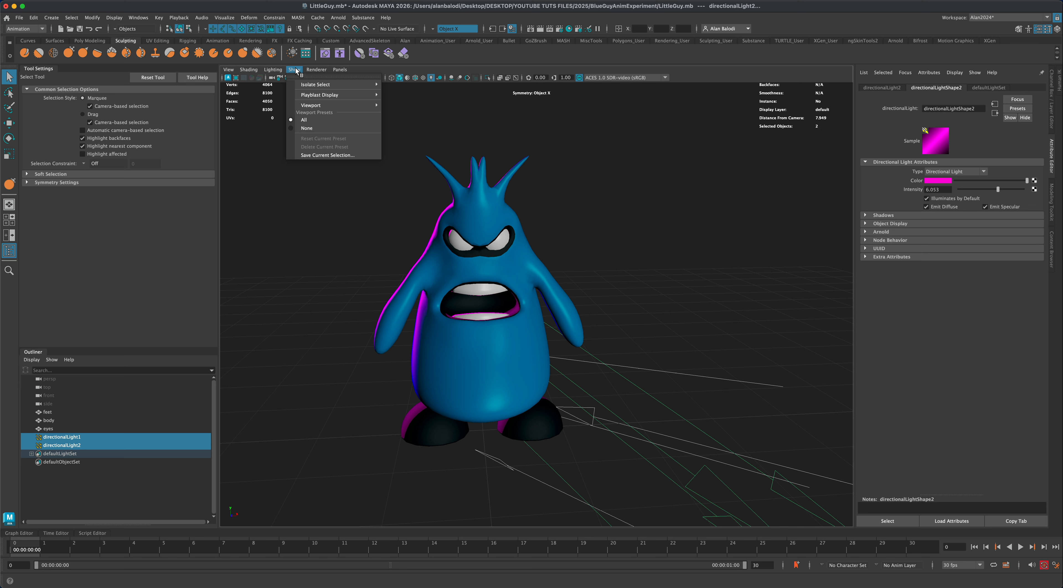
pyautogui.moveTo(338, 105)
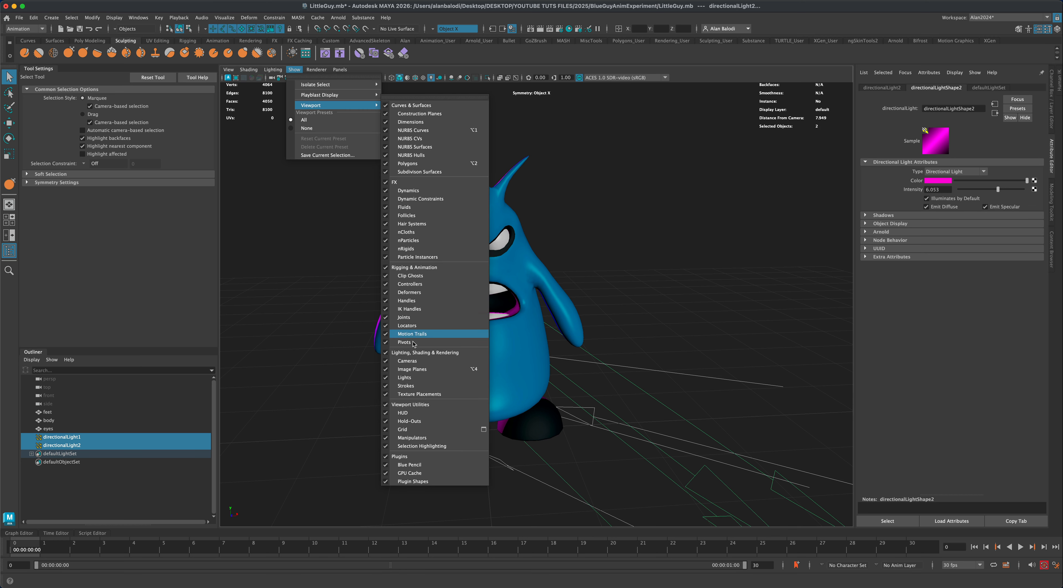
pyautogui.click(413, 377)
pyautogui.keyDown('alt'); pyautogui.moveTo(339, 343); pyautogui.dragTo(340, 309); pyautogui.keyUp('alt')
pyautogui.press('super+s')
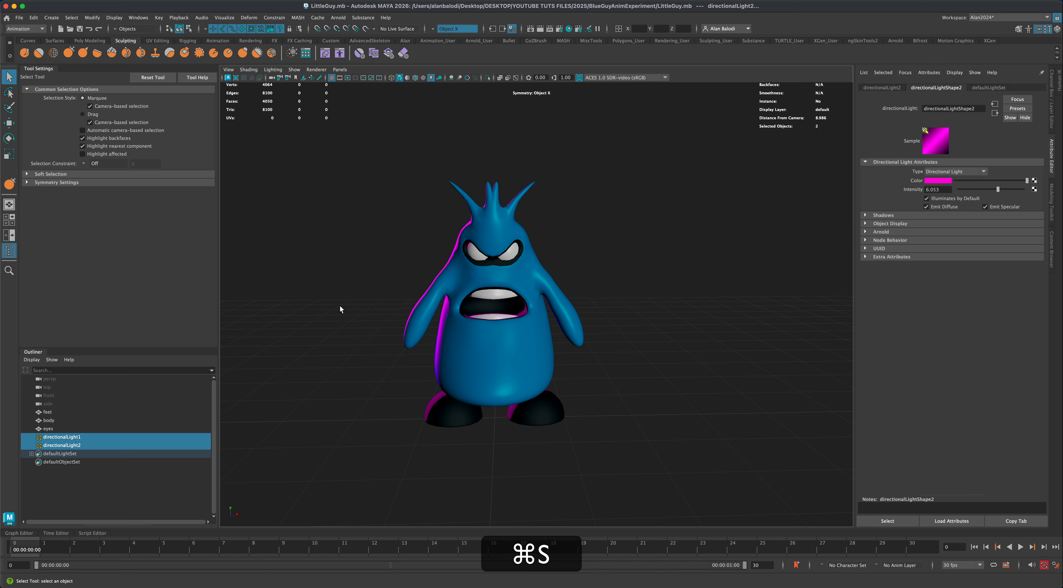
# - Try the smooth mesh preview on the feet, body and eyes, and return them to the unsmoothed display
pyautogui.moveTo(395, 212); pyautogui.dragTo(607, 448)
pyautogui.press('3')
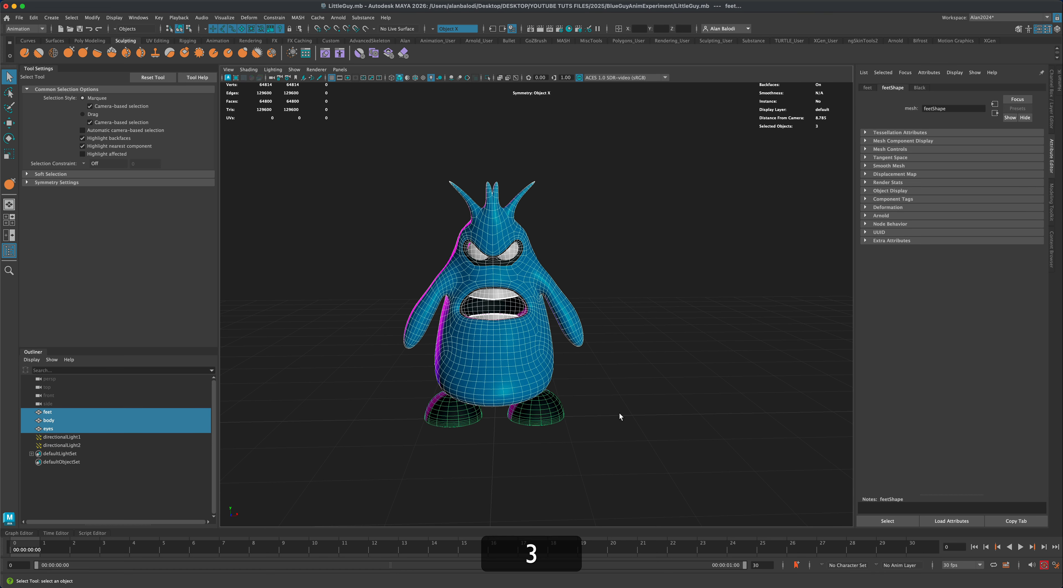
pyautogui.click(619, 414)
pyautogui.keyDown('alt'); pyautogui.moveTo(634, 408); pyautogui.dragTo(721, 413); pyautogui.keyUp('alt')
pyautogui.keyDown('alt'); pyautogui.moveTo(420, 264); pyautogui.dragTo(460, 309); pyautogui.keyUp('alt')
pyautogui.moveTo(342, 165); pyautogui.dragTo(649, 473)
pyautogui.press('1')
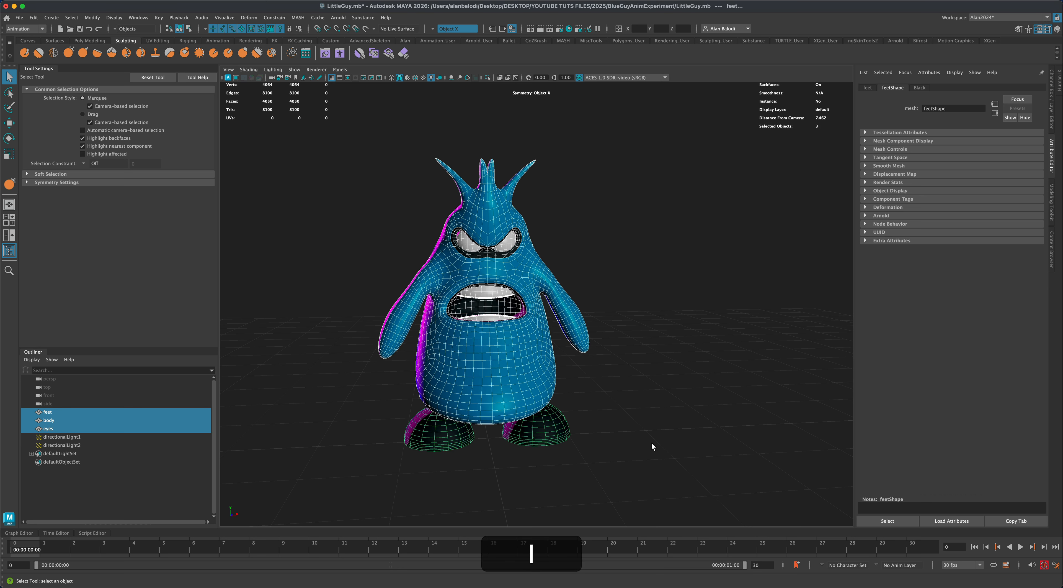
pyautogui.click(652, 441)
pyautogui.scroll(-3, 632, 417)
pyautogui.scroll(3, 550, 217)
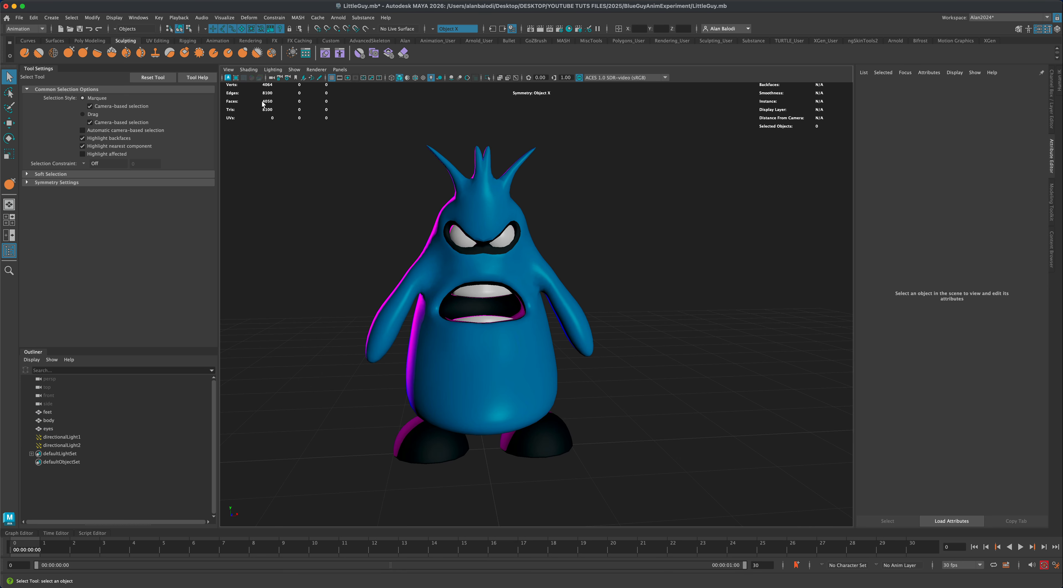
# - Toggle the wireframe-on-shaded display of the character on and off again
pyautogui.keyDown('alt'); pyautogui.moveTo(406, 208); pyautogui.dragTo(391, 208); pyautogui.keyUp('alt')
pyautogui.scroll(-3, 674, 334)
pyautogui.keyDown('alt'); pyautogui.moveTo(650, 339); pyautogui.dragTo(671, 345, button='middle'); pyautogui.keyUp('alt')
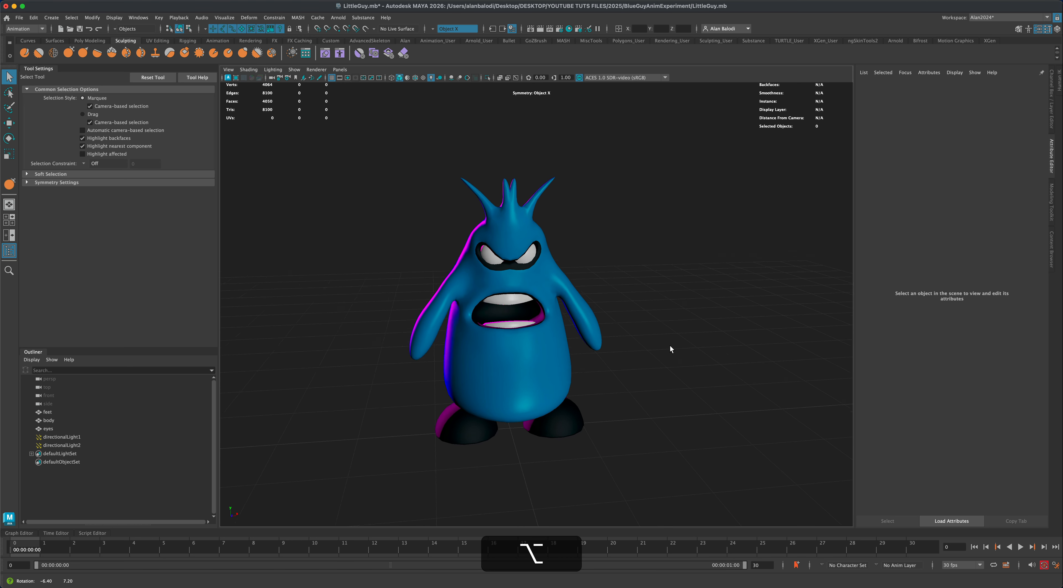
pyautogui.click(413, 78)
pyautogui.click(413, 77)
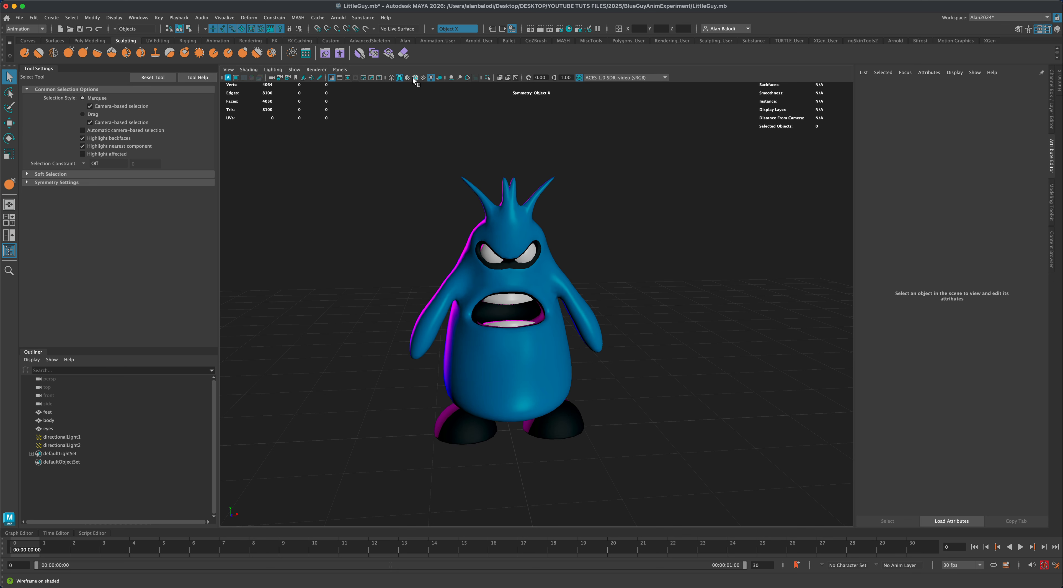
# - Compare the character's smooth mesh preview with its base mesh once more, ending on the unsmoothed display
pyautogui.moveTo(344, 145); pyautogui.dragTo(685, 464)
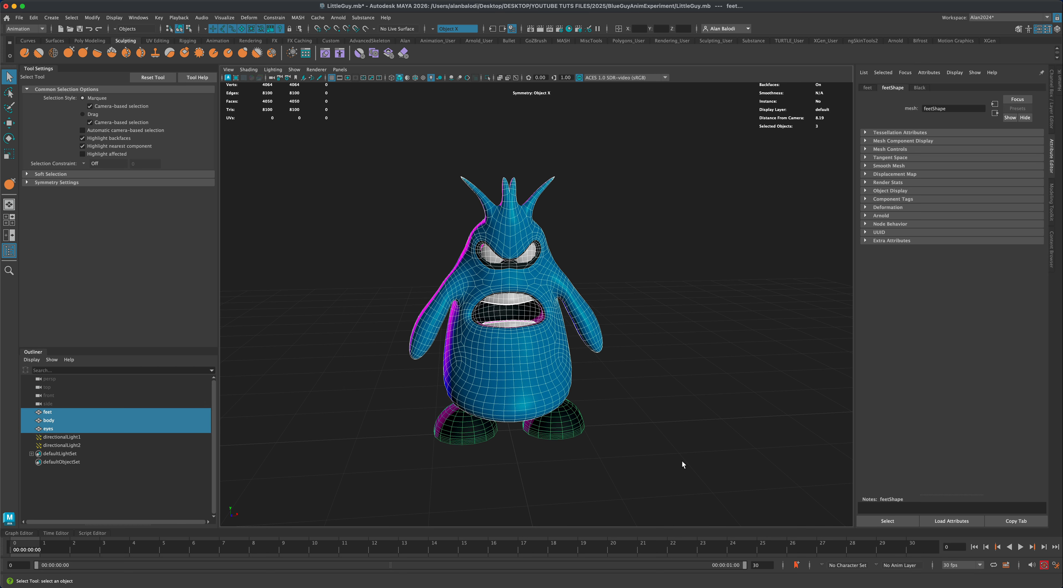
pyautogui.press('3')
pyautogui.click(644, 397)
pyautogui.moveTo(652, 411)
pyautogui.keyDown('alt'); pyautogui.mouseDown()
pyautogui.moveTo(562, 416)
pyautogui.moveTo(673, 409)
pyautogui.moveTo(652, 411)
pyautogui.mouseUp(); pyautogui.keyUp('alt')
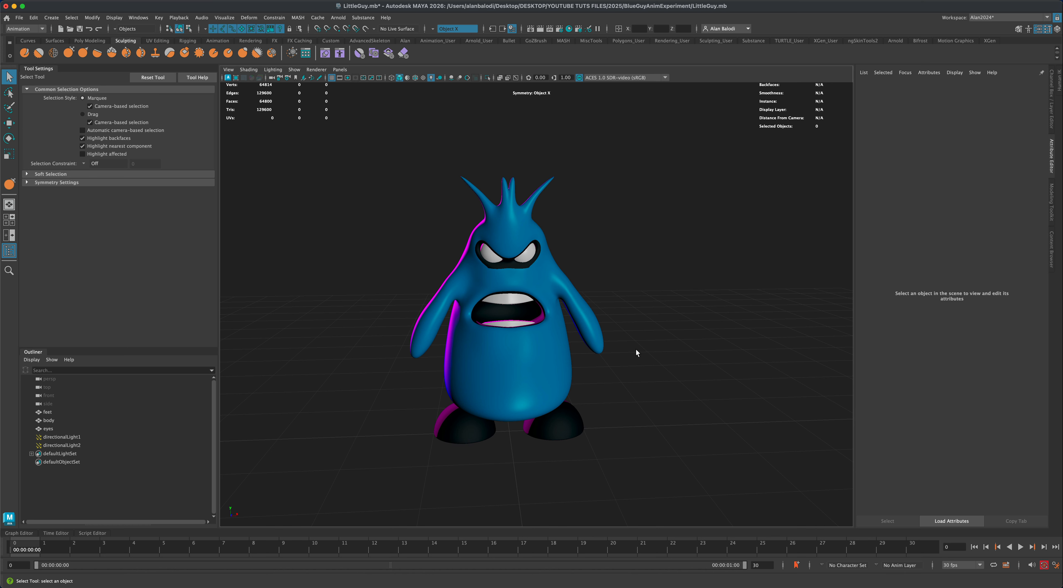
pyautogui.moveTo(375, 176); pyautogui.dragTo(685, 459)
pyautogui.press('1')
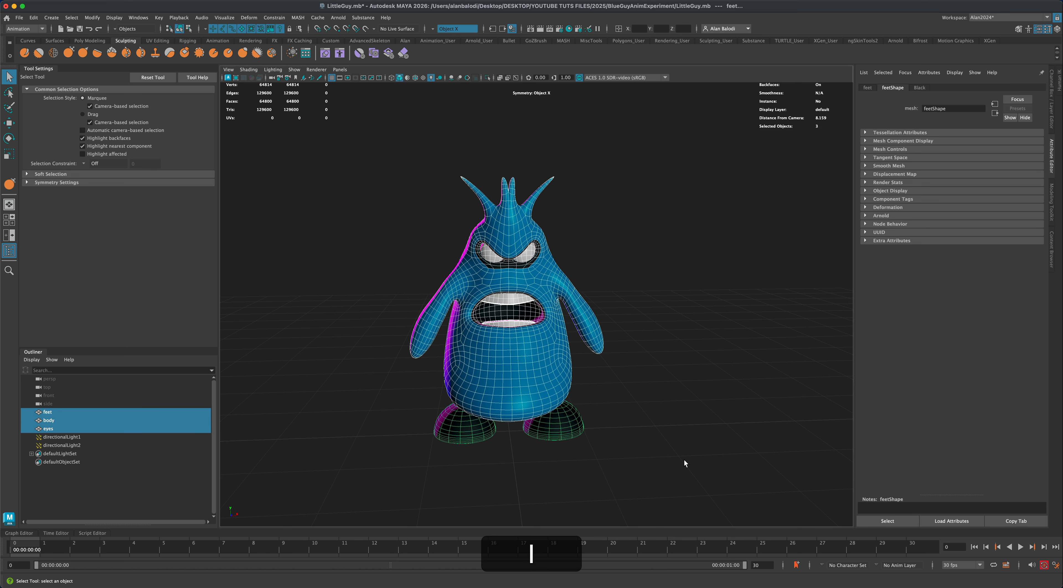
pyautogui.click(675, 445)
pyautogui.scroll(2, 676, 445)
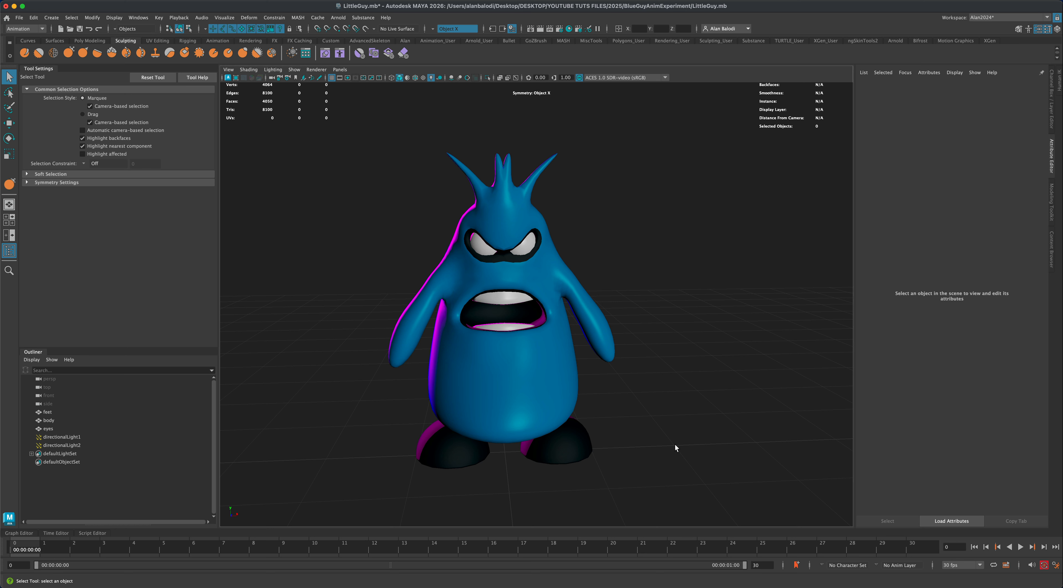
pyautogui.scroll(-2, 676, 445)
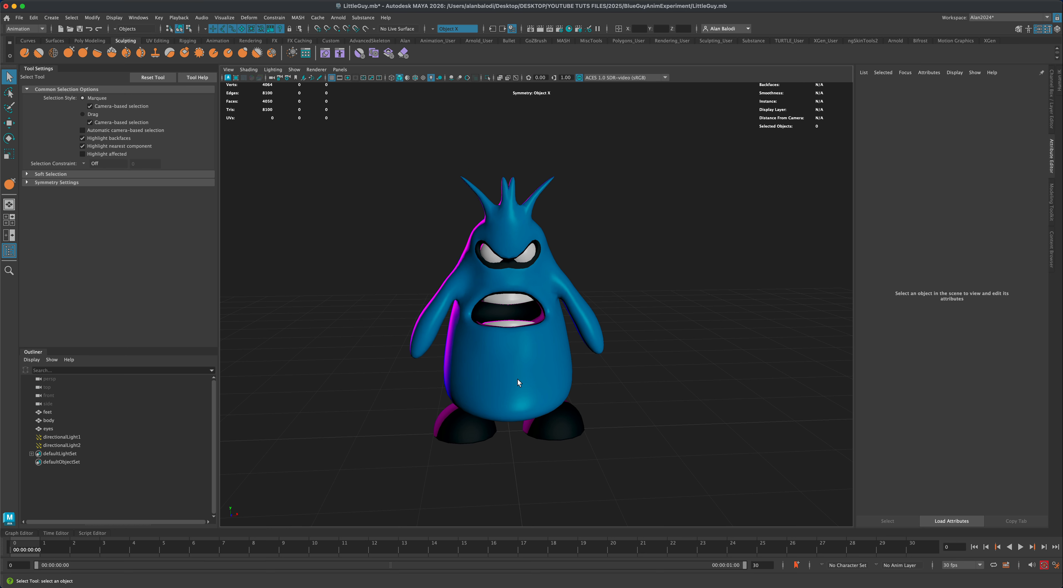
# - Inspect the lit character from slightly different angles and save the scene
pyautogui.moveTo(638, 388)
pyautogui.keyDown('alt'); pyautogui.mouseDown()
pyautogui.moveTo(621, 390)
pyautogui.moveTo(640, 388)
pyautogui.mouseUp(); pyautogui.keyUp('alt')
pyautogui.keyDown('alt'); pyautogui.moveTo(640, 388); pyautogui.dragTo(643, 398, button='right'); pyautogui.keyUp('alt')
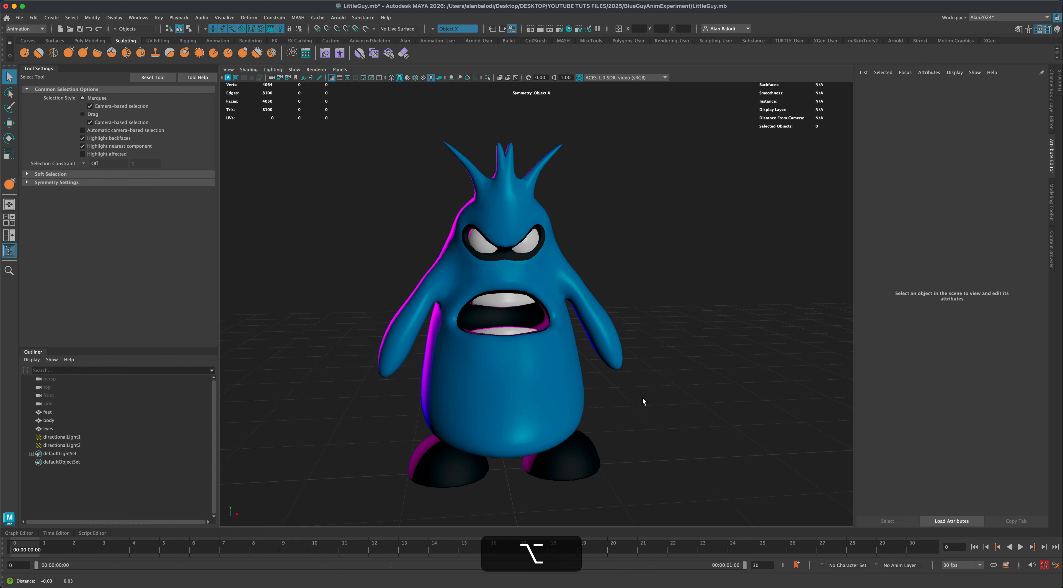
pyautogui.keyDown('alt'); pyautogui.moveTo(643, 400); pyautogui.dragTo(454, 401); pyautogui.keyUp('alt')
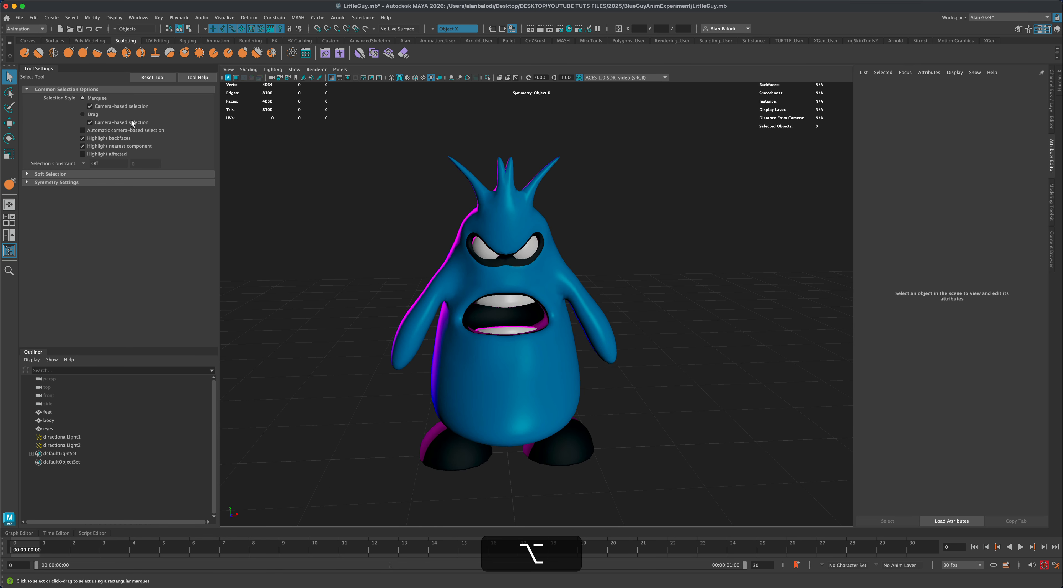
pyautogui.keyDown('alt'); pyautogui.moveTo(283, 248); pyautogui.dragTo(290, 247); pyautogui.keyUp('alt')
pyautogui.press('alt+super+s')
pyautogui.keyDown('alt'); pyautogui.moveTo(705, 388); pyautogui.dragTo(681, 389); pyautogui.keyUp('alt')
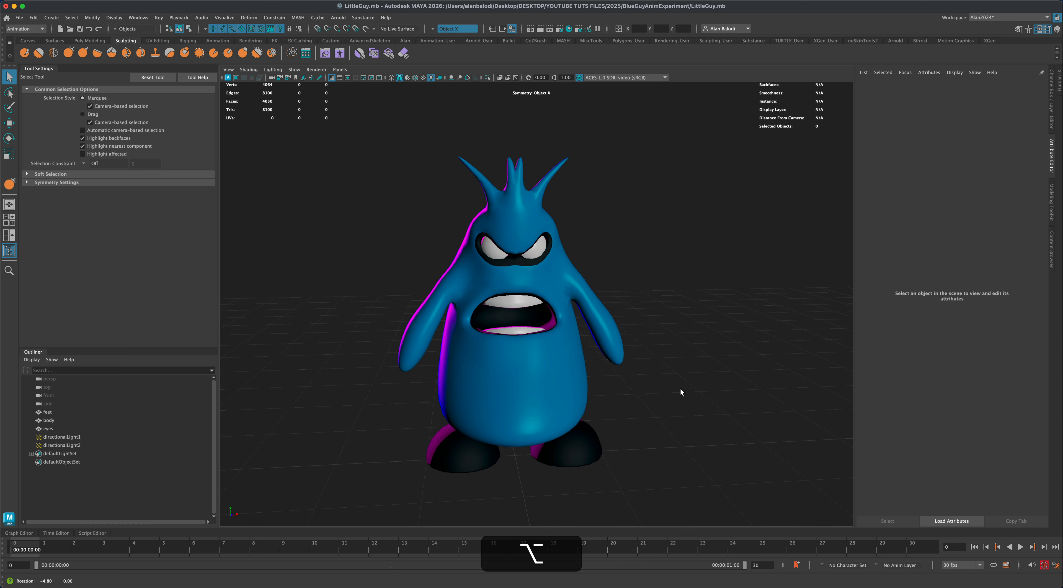
# - Select the body mesh, keep the Animation menu set, and open the Shape Editor beside the character
pyautogui.click(517, 342)
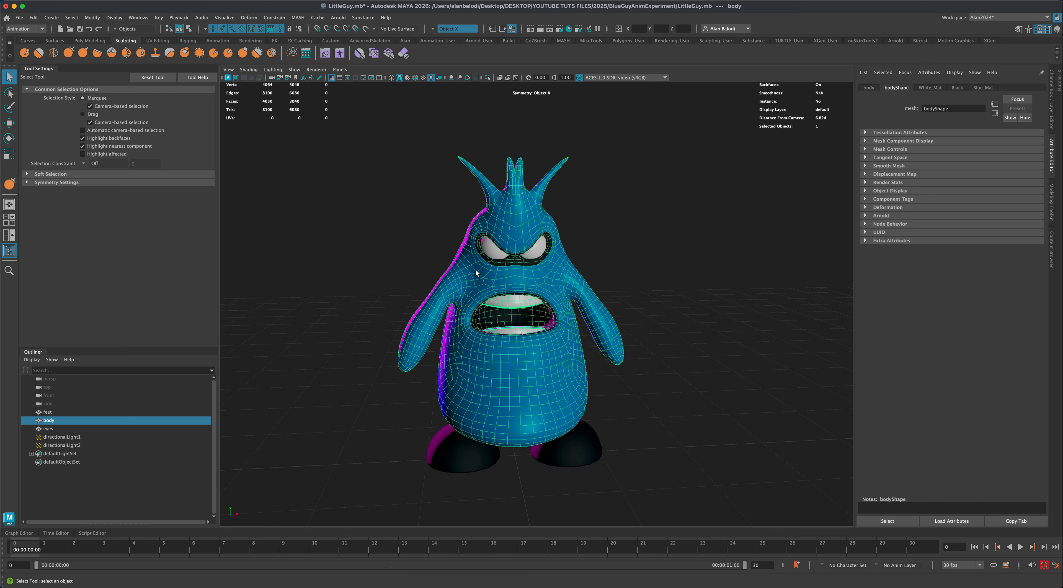
pyautogui.click(25, 29)
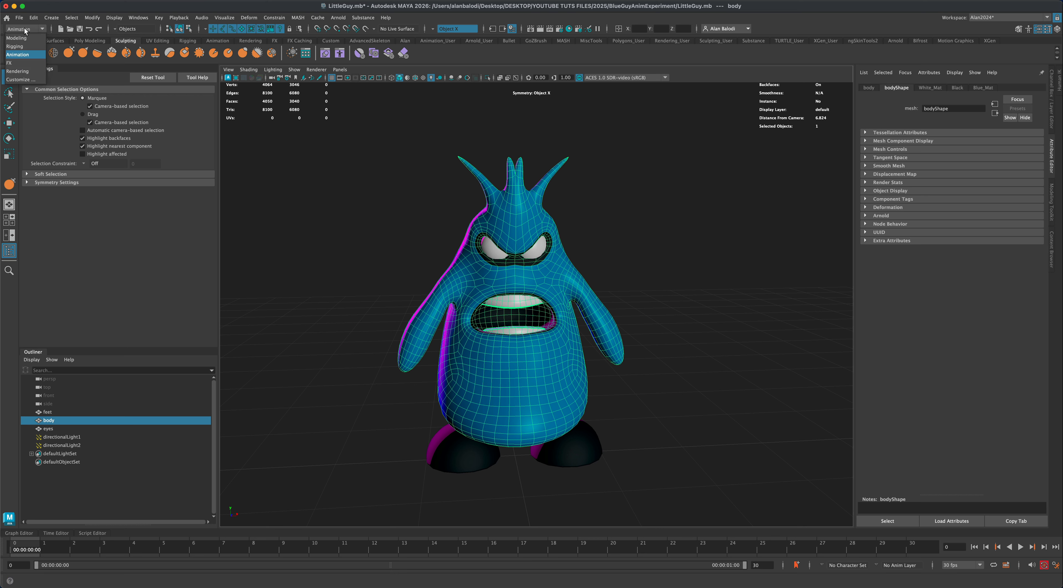
pyautogui.click(24, 54)
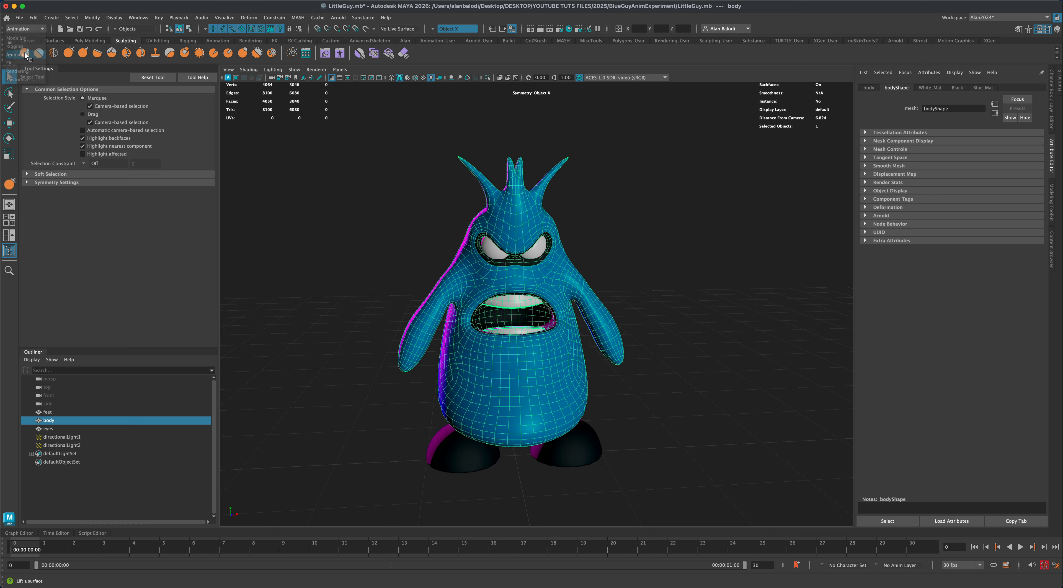
pyautogui.click(138, 17)
pyautogui.moveTo(201, 78)
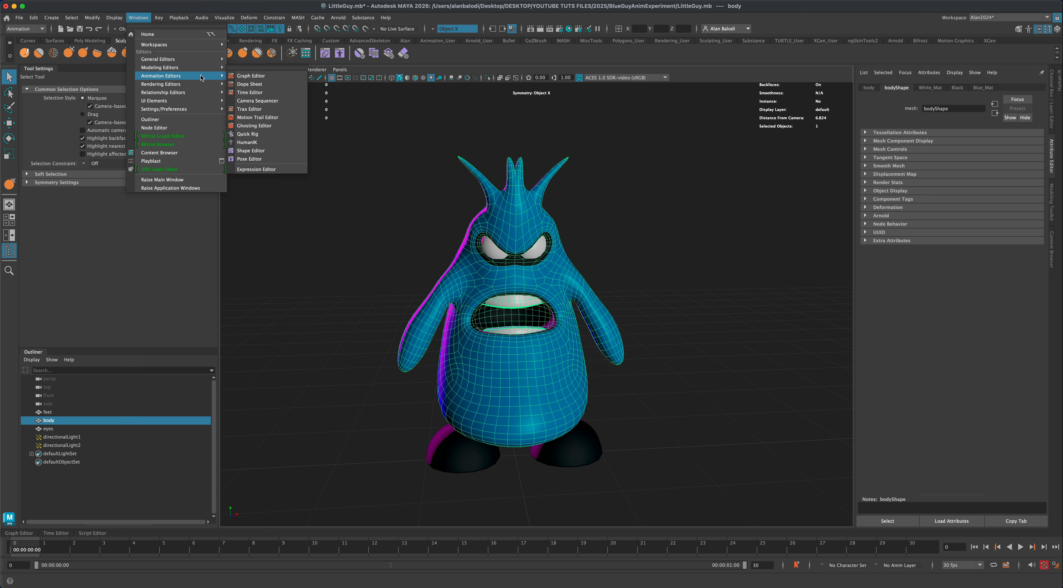
pyautogui.click(284, 151)
pyautogui.moveTo(694, 177); pyautogui.dragTo(716, 183)
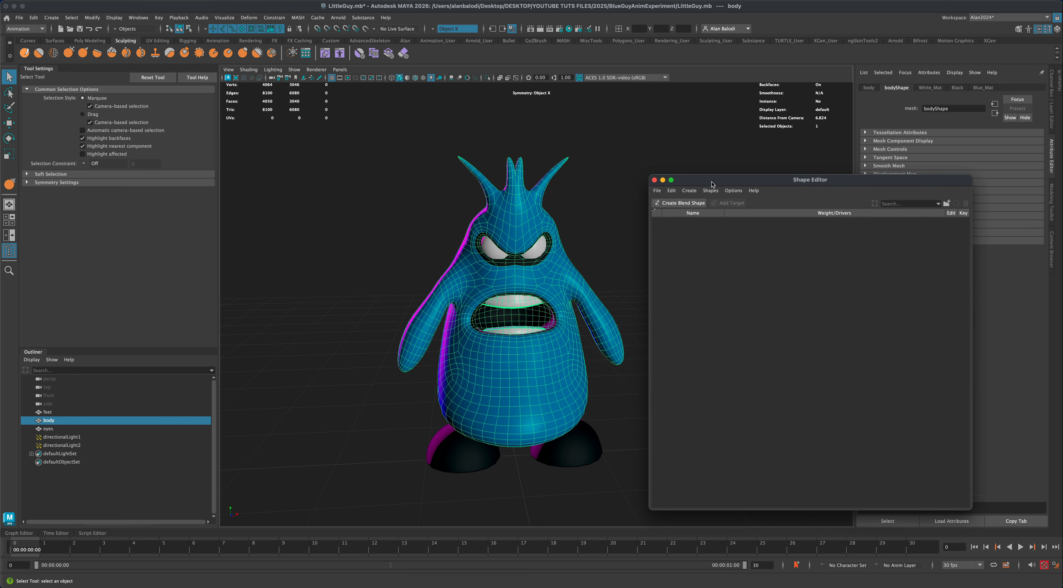
# - Create a blend shape on the body, add one target, and test its weight at 0 before returning it to 1
pyautogui.click(678, 203)
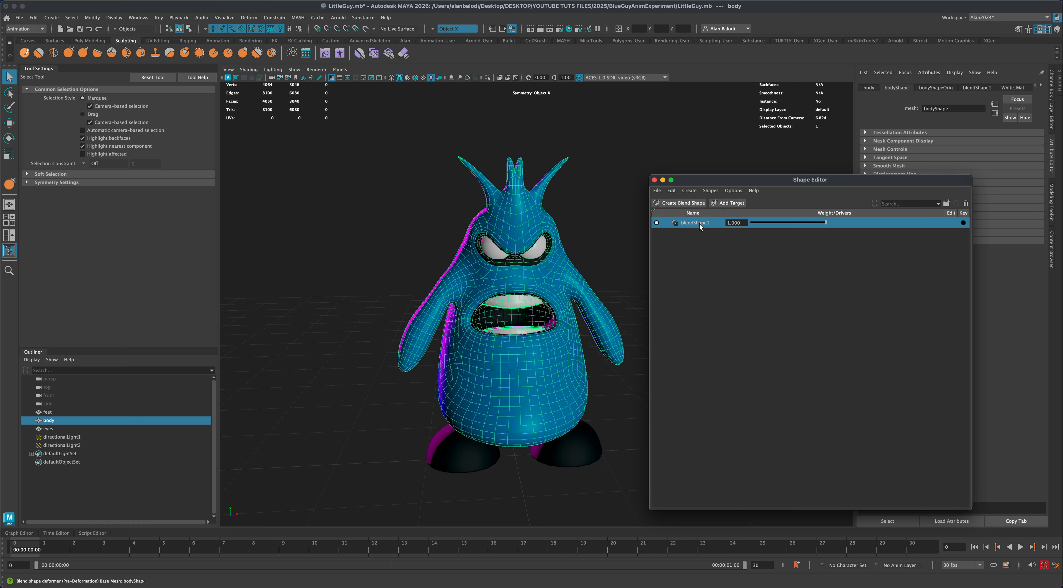
pyautogui.click(730, 203)
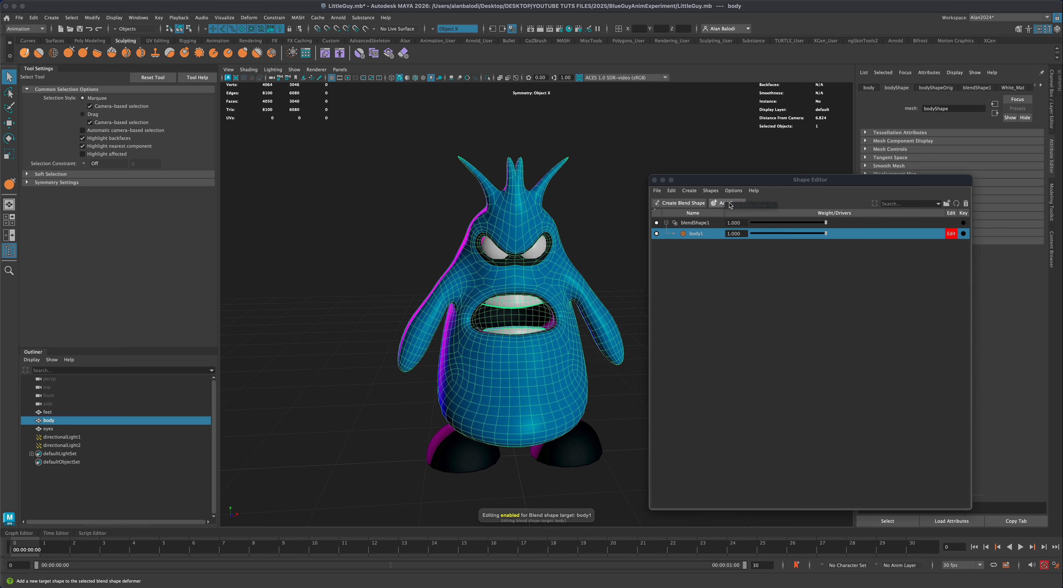
pyautogui.moveTo(730, 179); pyautogui.dragTo(726, 206)
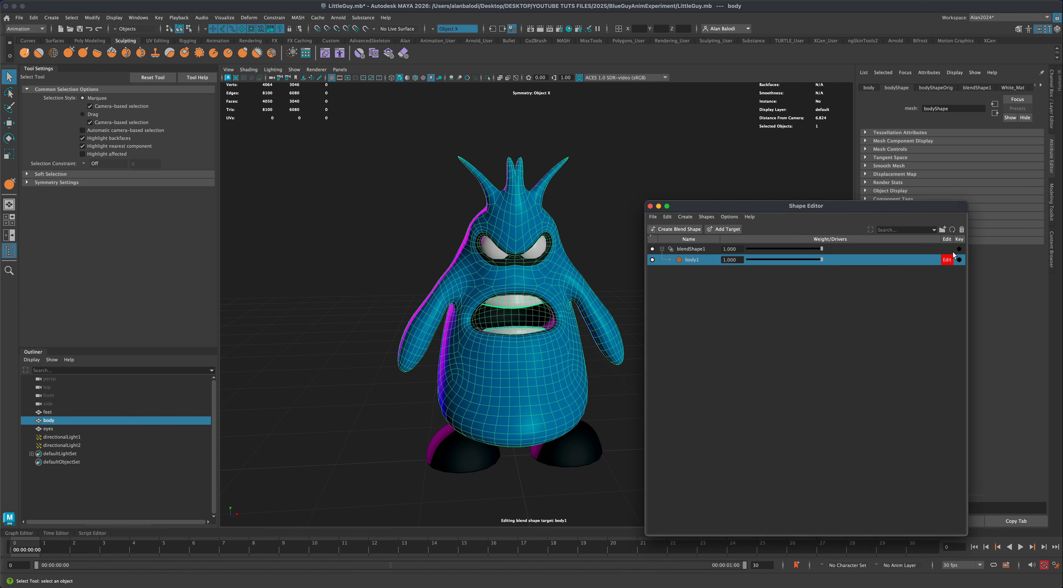
pyautogui.moveTo(822, 260); pyautogui.dragTo(820, 262)
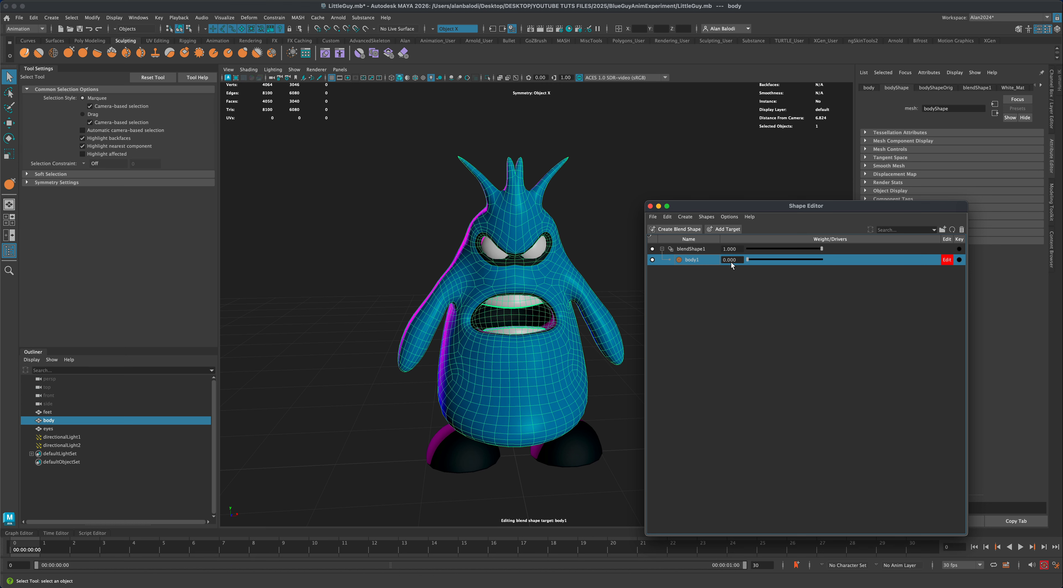
pyautogui.scroll(3, 598, 402)
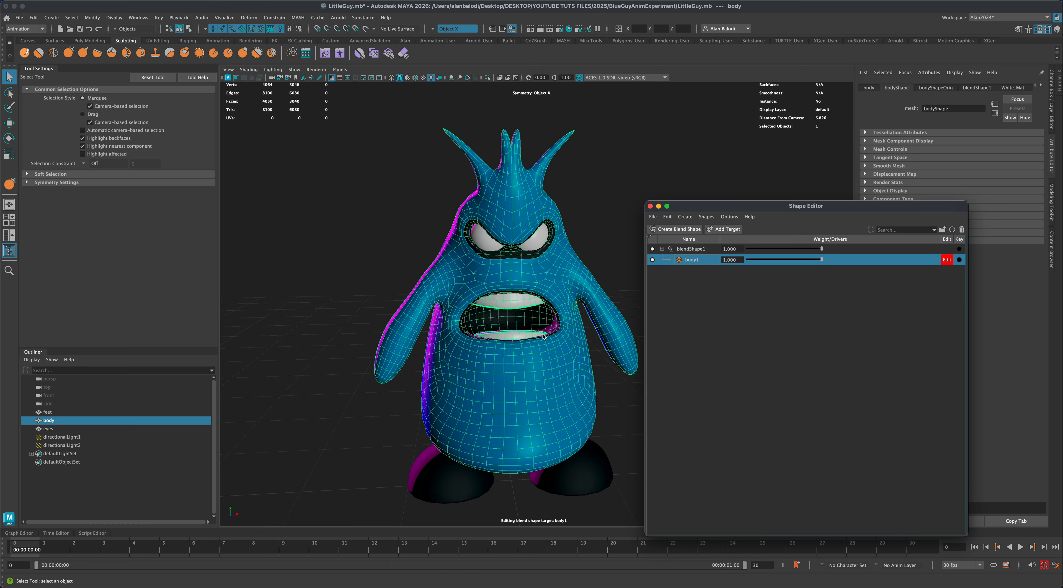
# - Rename the body's blend shape target to Blinking and test its weight slider, ending at 1
pyautogui.keyDown('alt'); pyautogui.moveTo(603, 366); pyautogui.dragTo(593, 417, button='middle'); pyautogui.keyUp('alt')
pyautogui.scroll(5, 595, 390)
pyautogui.doubleClick(691, 261)
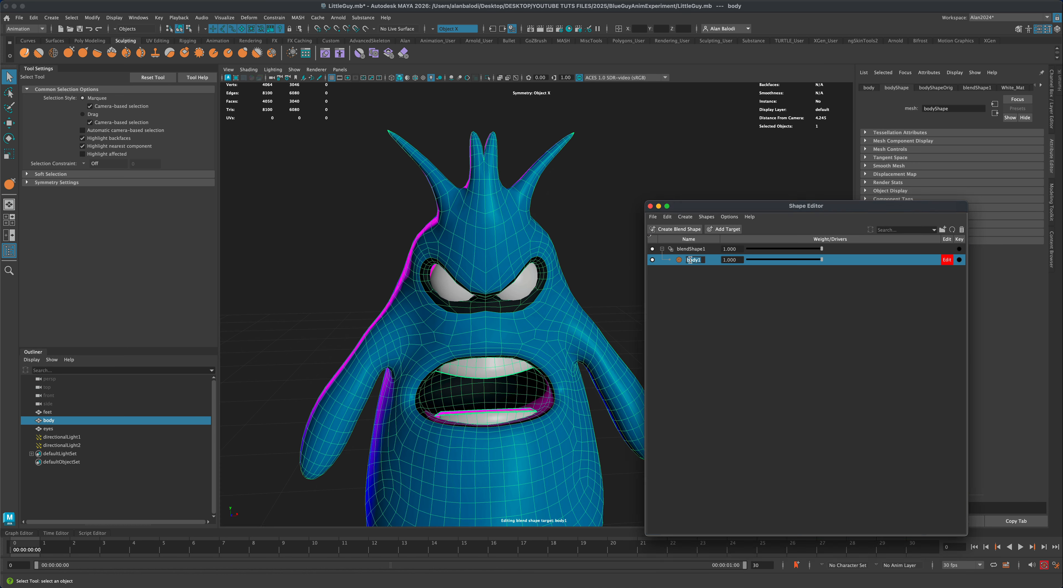
pyautogui.write('Blinking')
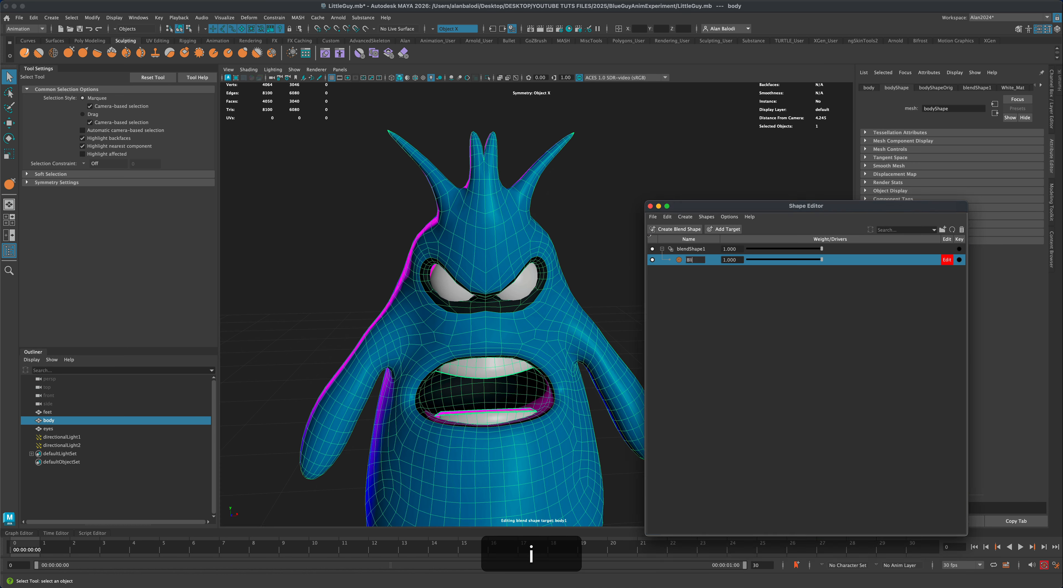
pyautogui.press('Return')
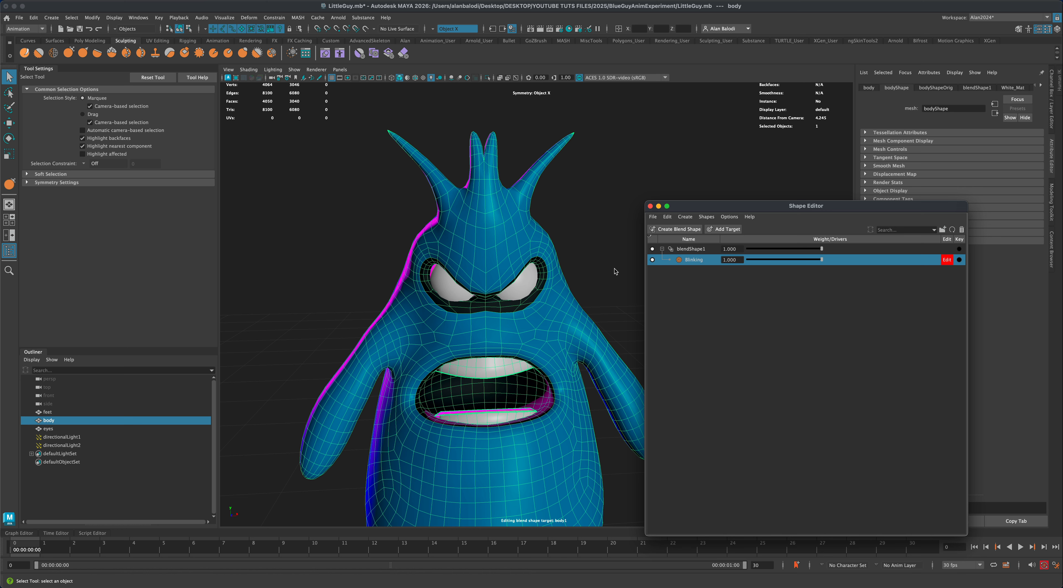
pyautogui.moveTo(821, 260); pyautogui.dragTo(746, 266)
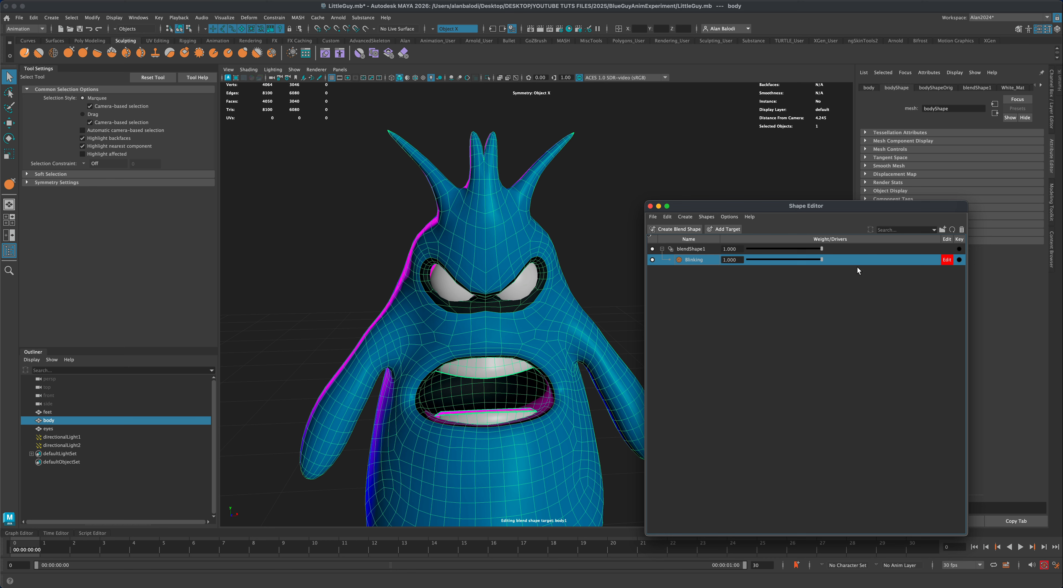
# - Activate the Move tool and symmetrically select the lower eyelid faces beneath both eyes for the Blinking target
pyautogui.moveTo(793, 207); pyautogui.dragTo(798, 208)
pyautogui.keyDown('alt'); pyautogui.moveTo(596, 251); pyautogui.dragTo(542, 293); pyautogui.keyUp('alt')
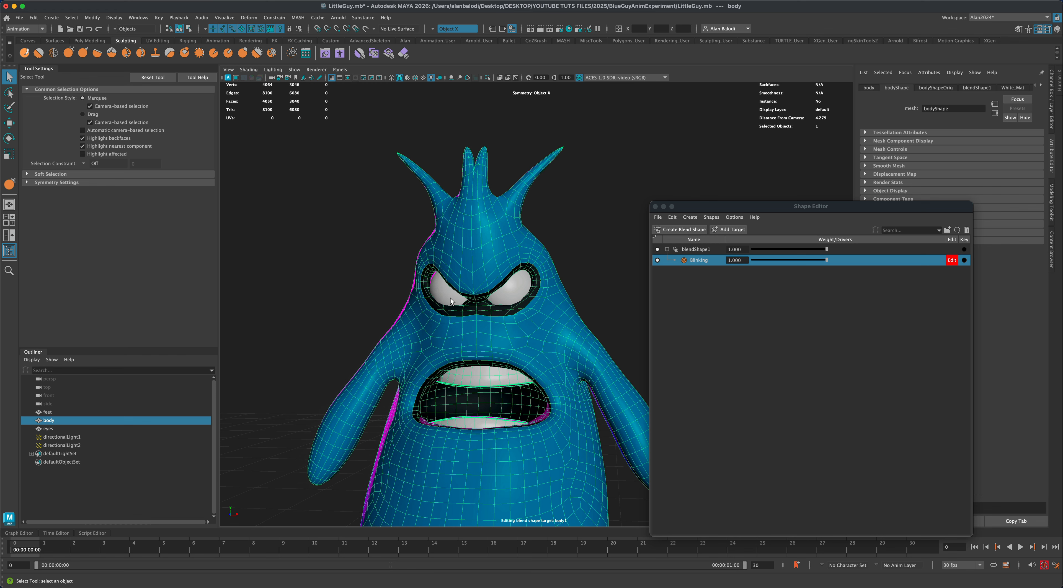
pyautogui.keyDown('alt'); pyautogui.moveTo(566, 247); pyautogui.dragTo(576, 250); pyautogui.keyUp('alt')
pyautogui.keyDown('alt'); pyautogui.moveTo(580, 267); pyautogui.dragTo(572, 284, button='middle'); pyautogui.keyUp('alt')
pyautogui.keyDown('alt'); pyautogui.moveTo(572, 284); pyautogui.dragTo(599, 285, button='right'); pyautogui.keyUp('alt')
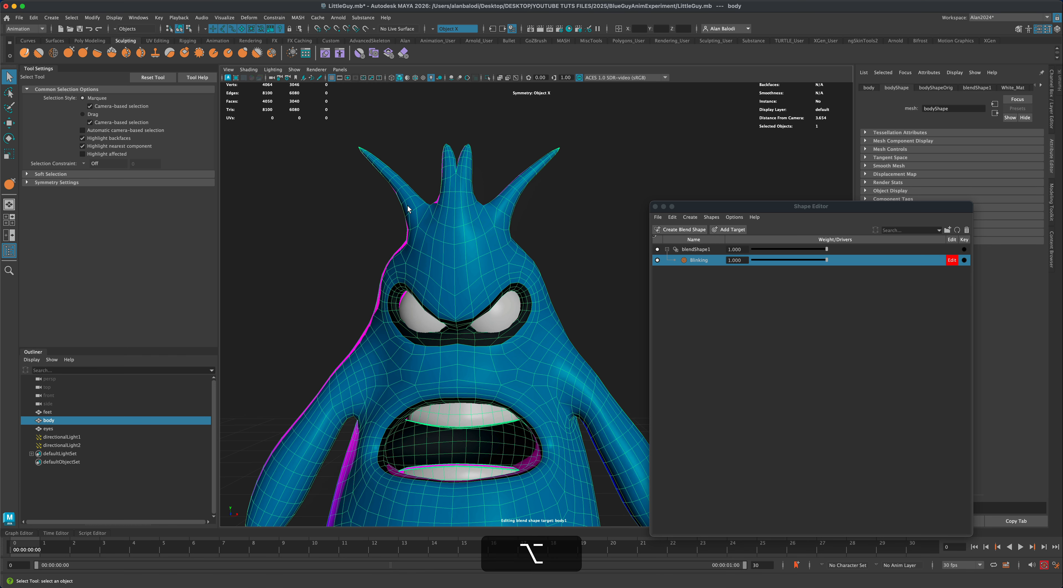
pyautogui.click(9, 124)
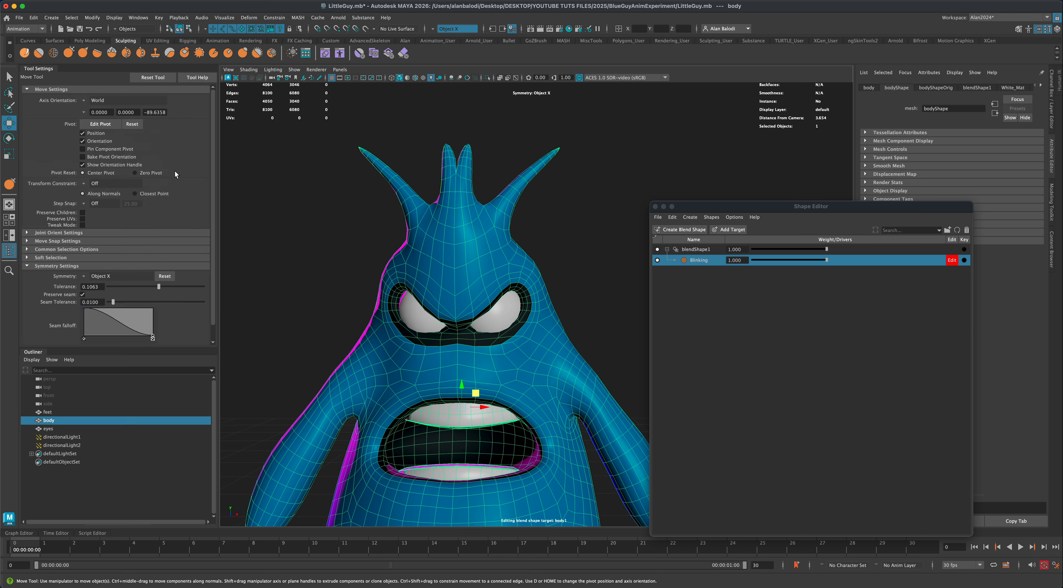
pyautogui.moveTo(504, 335); pyautogui.dragTo(504, 312, button='right')
pyautogui.click(502, 334)
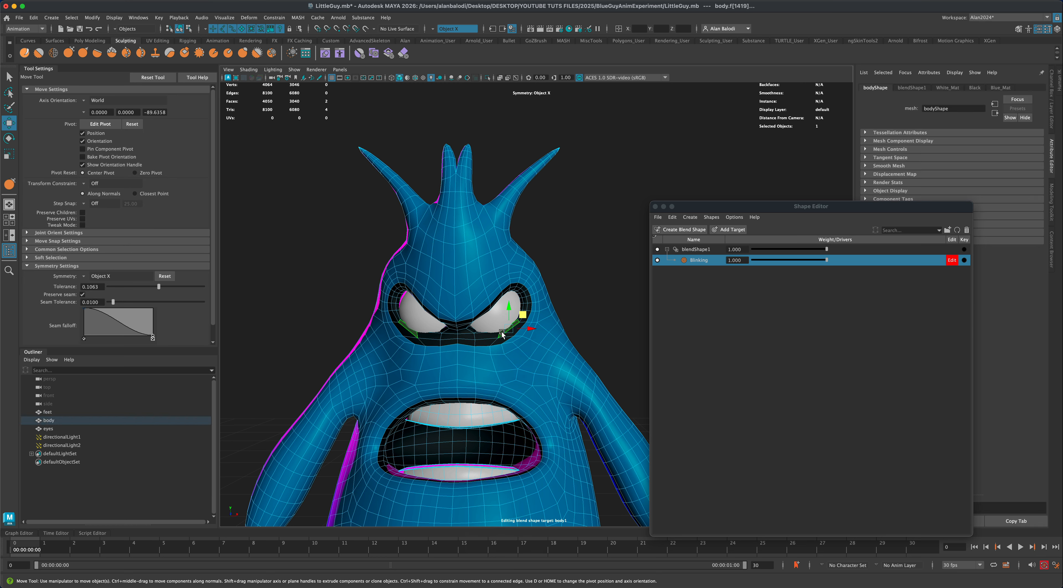
pyautogui.keyDown('shift'); pyautogui.click(487, 336); pyautogui.keyUp('shift')
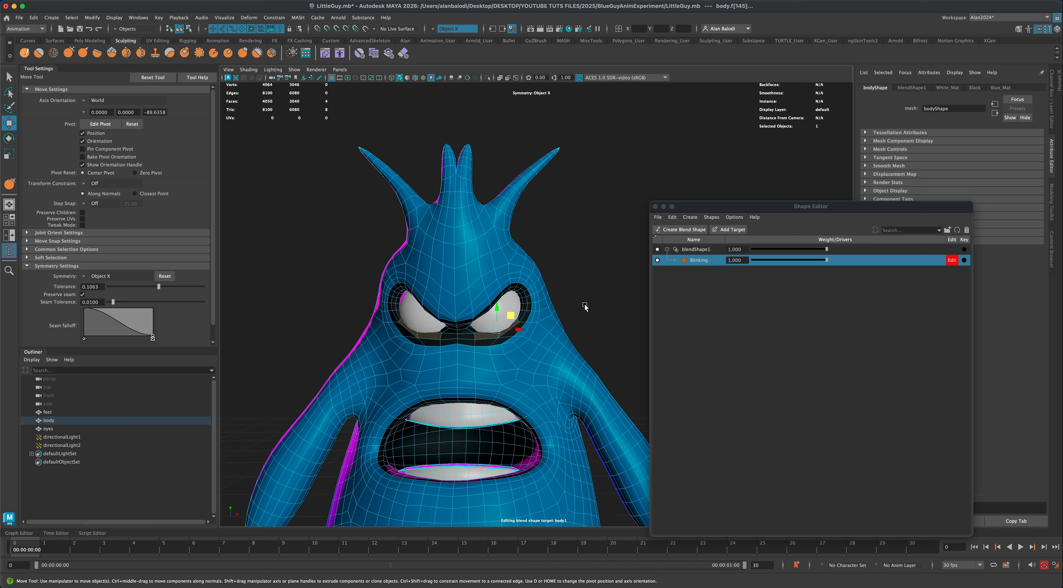
# - Turn on soft selection, adjust its falloff around the lower eyelids, and undo a trial upward move of the faces
pyautogui.press('b')
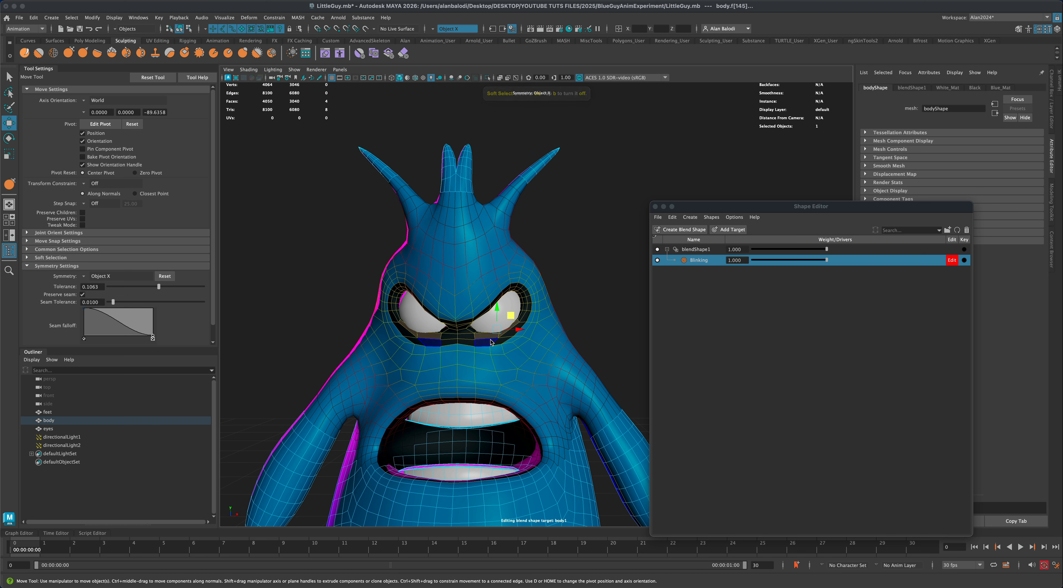
pyautogui.press('b')
pyautogui.moveTo(488, 343); pyautogui.dragTo(243, 315)
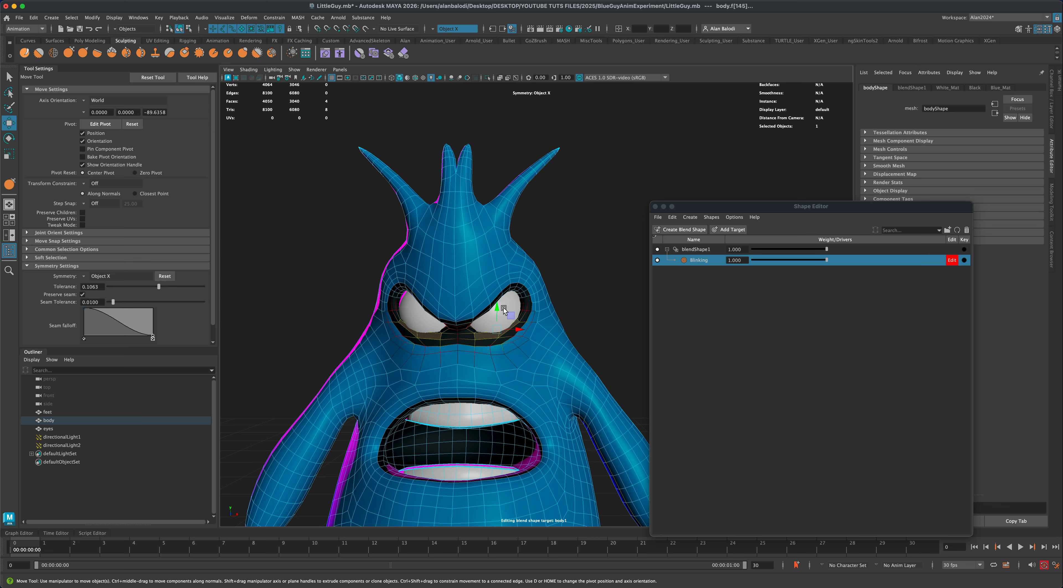
pyautogui.moveTo(512, 316); pyautogui.dragTo(512, 301)
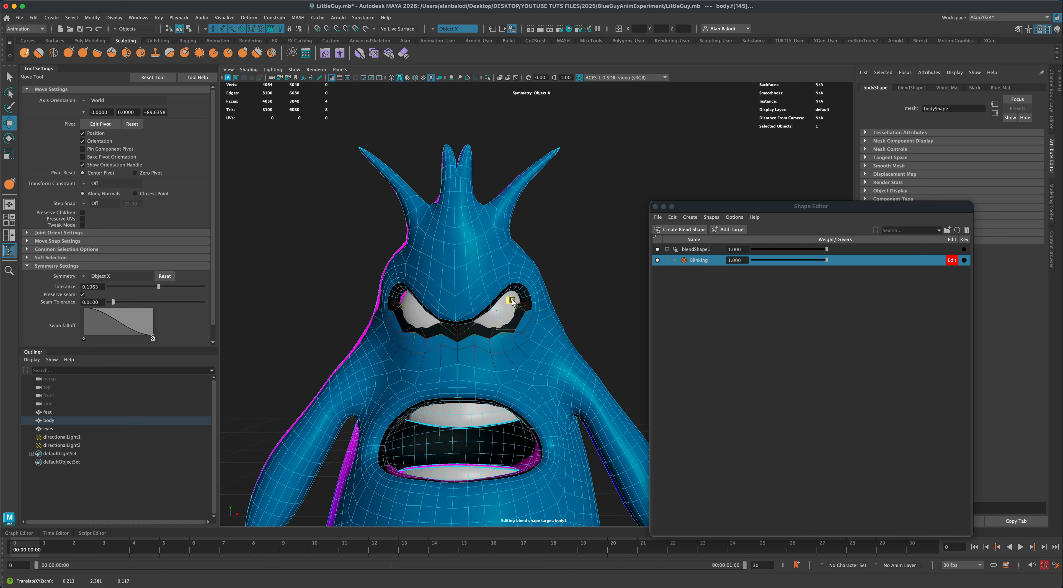
pyautogui.press('super+z')
# - Readjust the soft selection falloff radius and raise the selected lower eyelid faces partway over both eyes
pyautogui.keyDown('alt'); pyautogui.moveTo(603, 320); pyautogui.dragTo(249, 297); pyautogui.keyUp('alt')
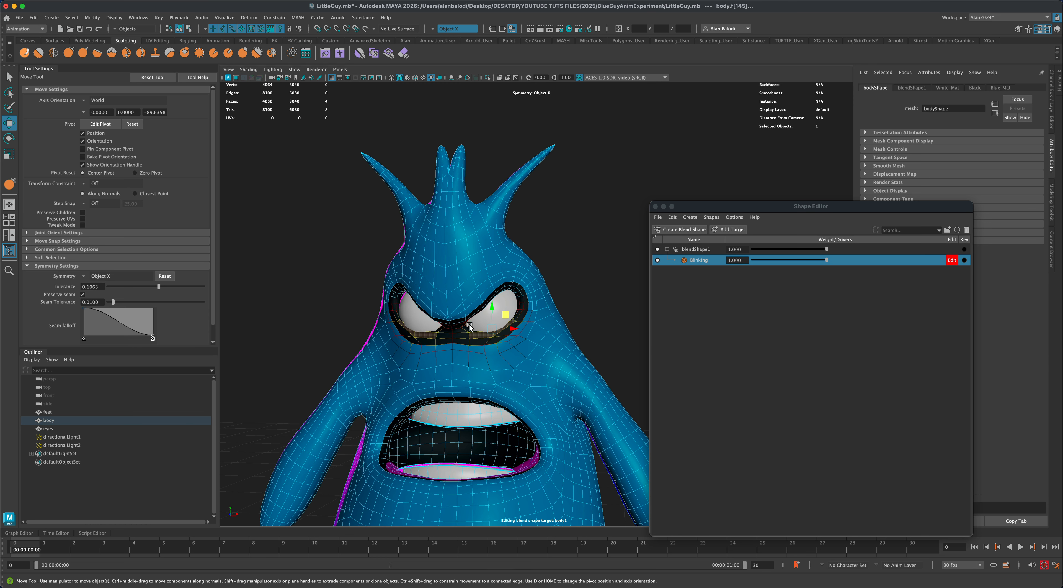
pyautogui.press('b')
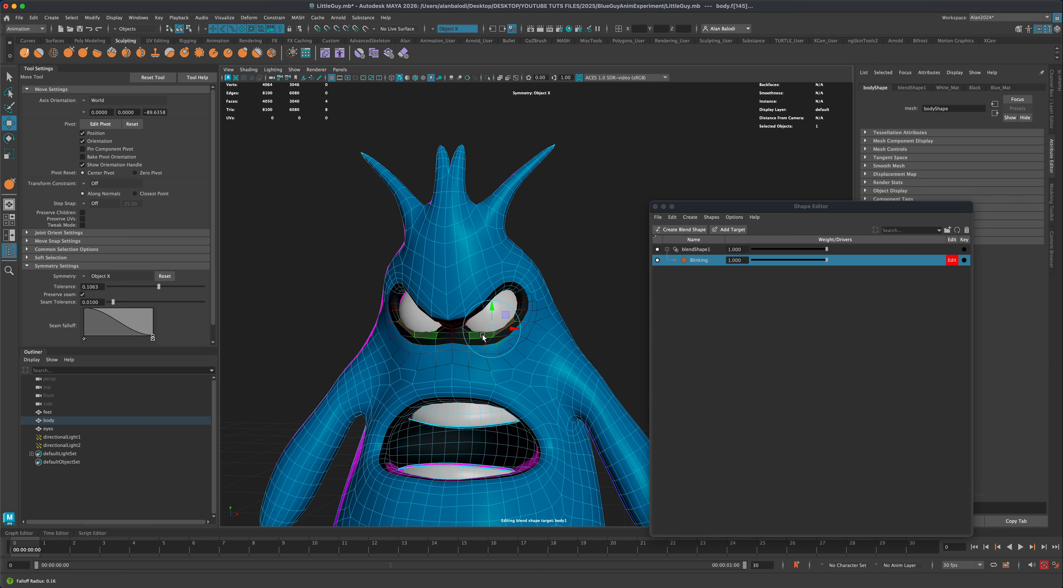
pyautogui.keyDown('alt'); pyautogui.moveTo(492, 334); pyautogui.dragTo(375, 360); pyautogui.keyUp('alt')
pyautogui.moveTo(501, 299); pyautogui.dragTo(502, 297)
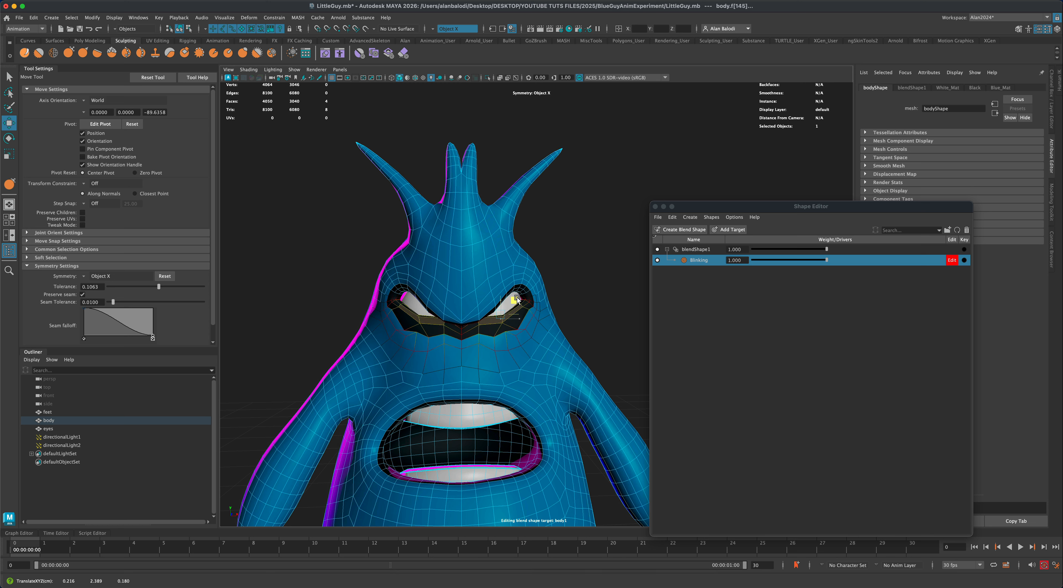
# - Switch to vertex editing and reposition the raised lower eyelid vertices, lifting the centre points between the eyes to even out the rim
pyautogui.keyDown('alt'); pyautogui.moveTo(579, 317); pyautogui.dragTo(566, 310); pyautogui.keyUp('alt')
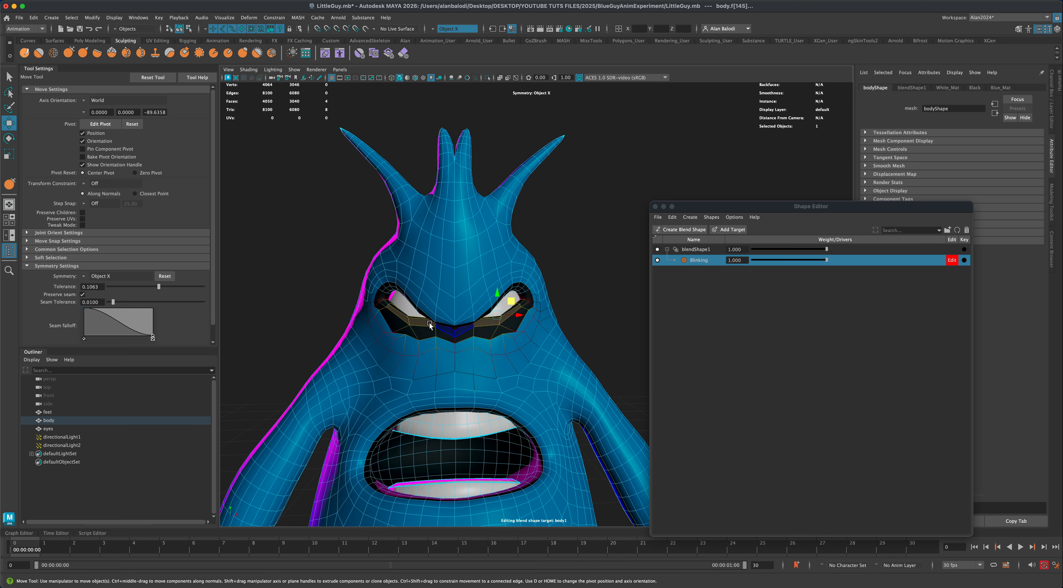
pyautogui.rightClick(530, 331)
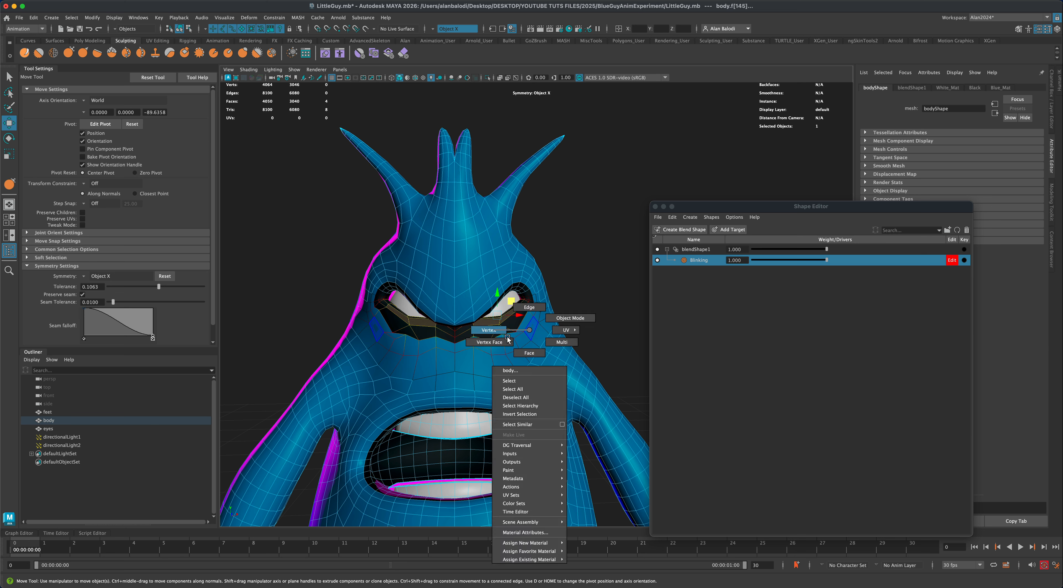
pyautogui.moveTo(507, 337); pyautogui.dragTo(507, 337, button='right')
pyautogui.click(527, 333)
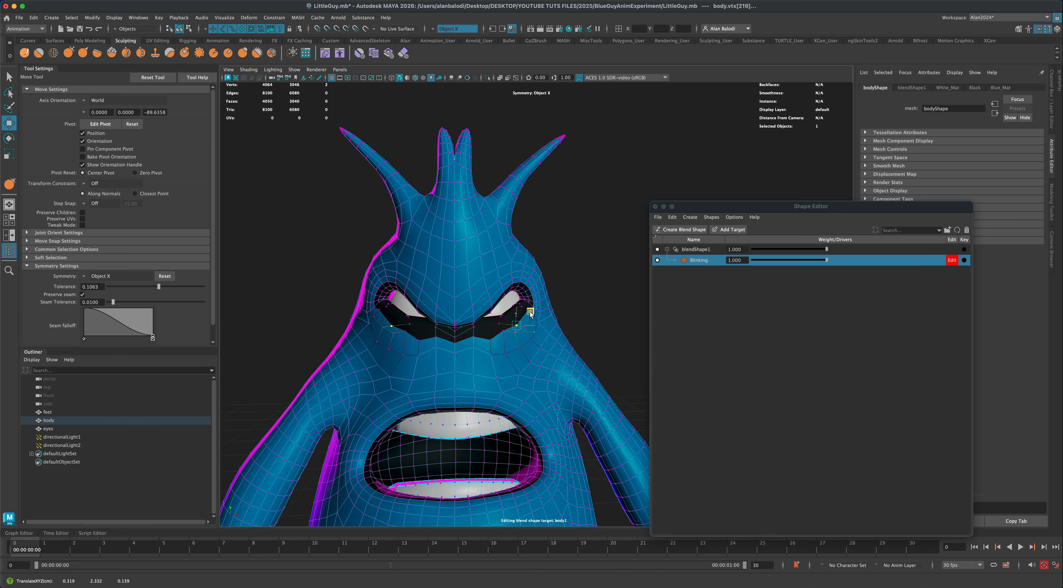
pyautogui.click(498, 336)
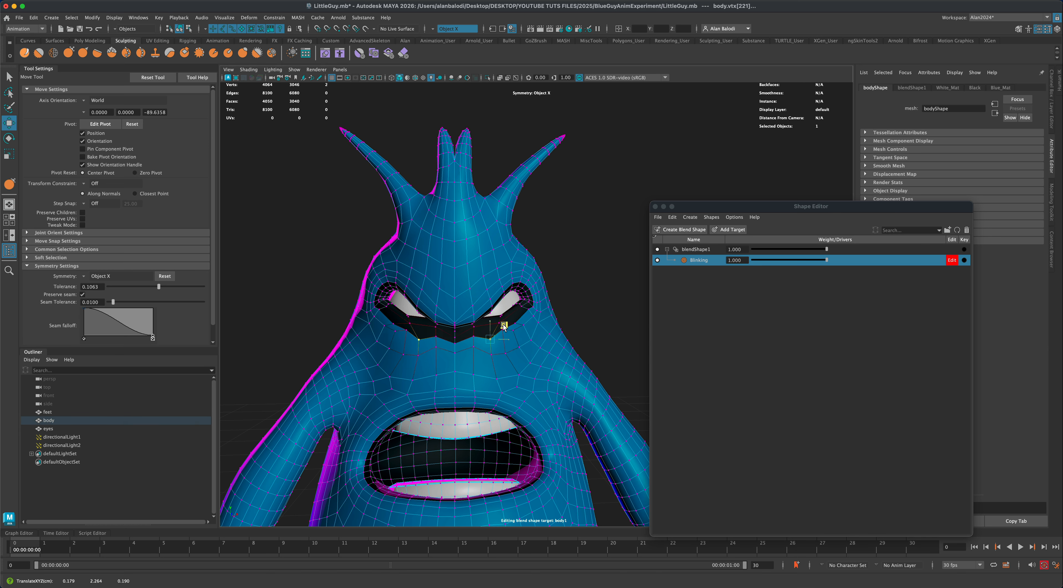
pyautogui.click(455, 351)
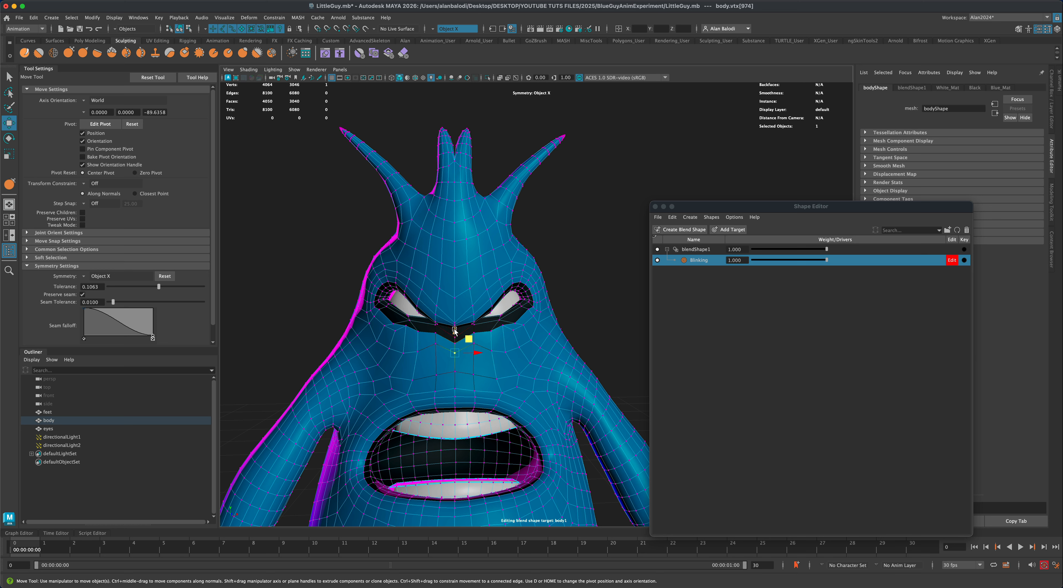
pyautogui.click(454, 330)
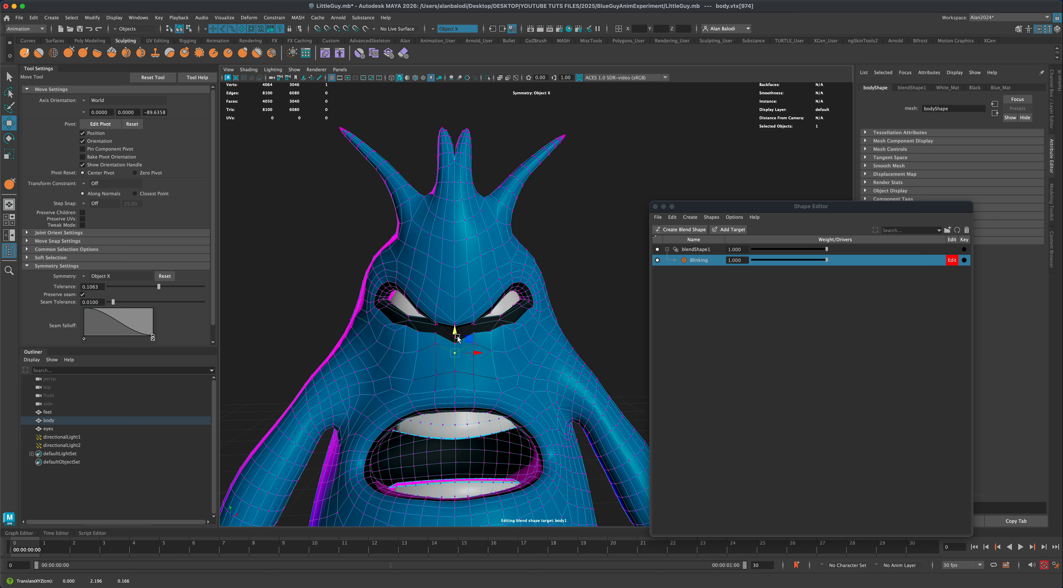
pyautogui.click(458, 344)
pyautogui.click(457, 344)
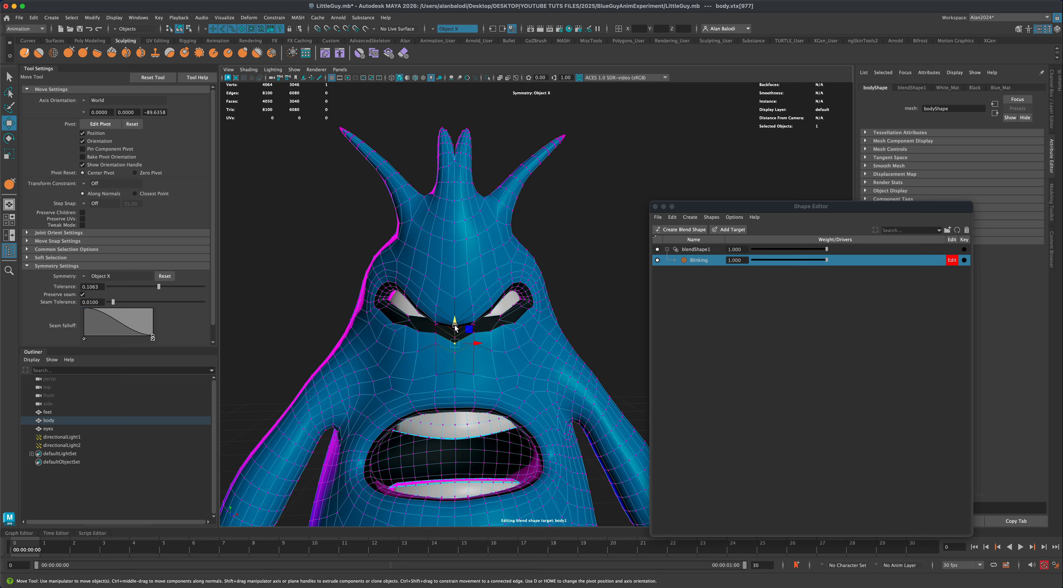
pyautogui.click(456, 319)
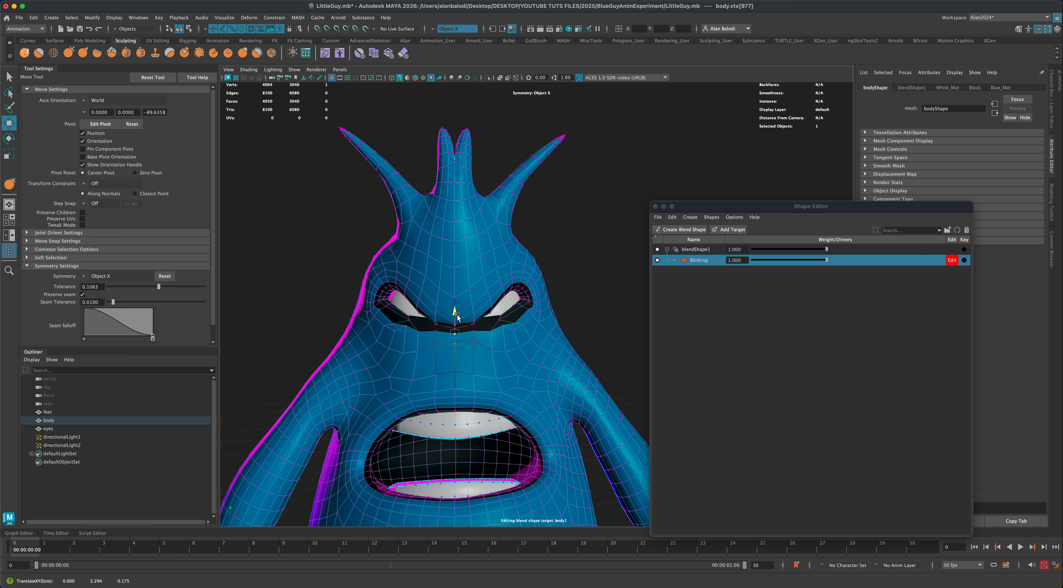
# - Smooth the rest of the lower eyelid rim by nudging its vertices near the outer corners and beside the centre
pyautogui.click(503, 326)
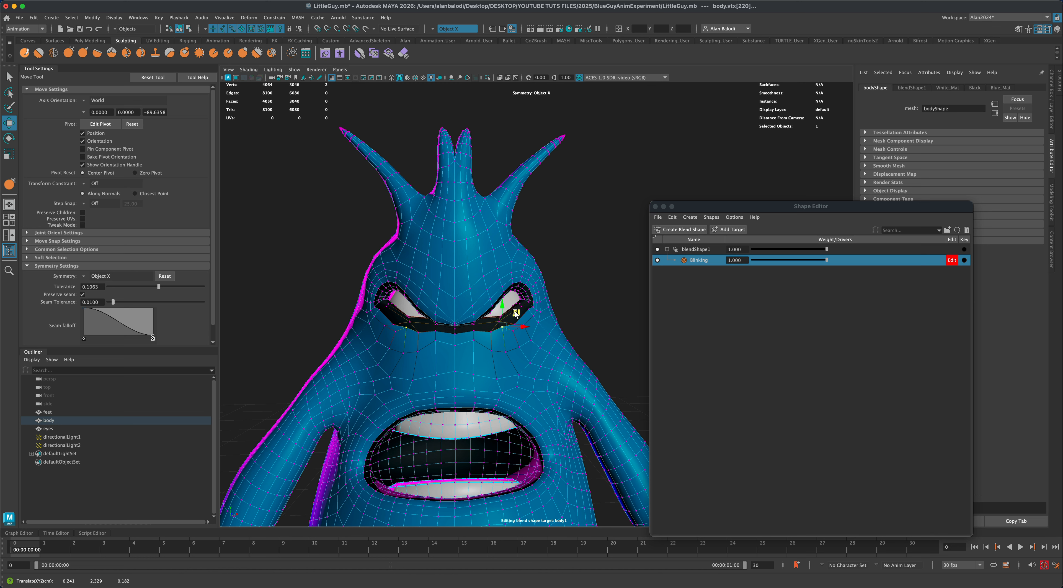
pyautogui.press('b')
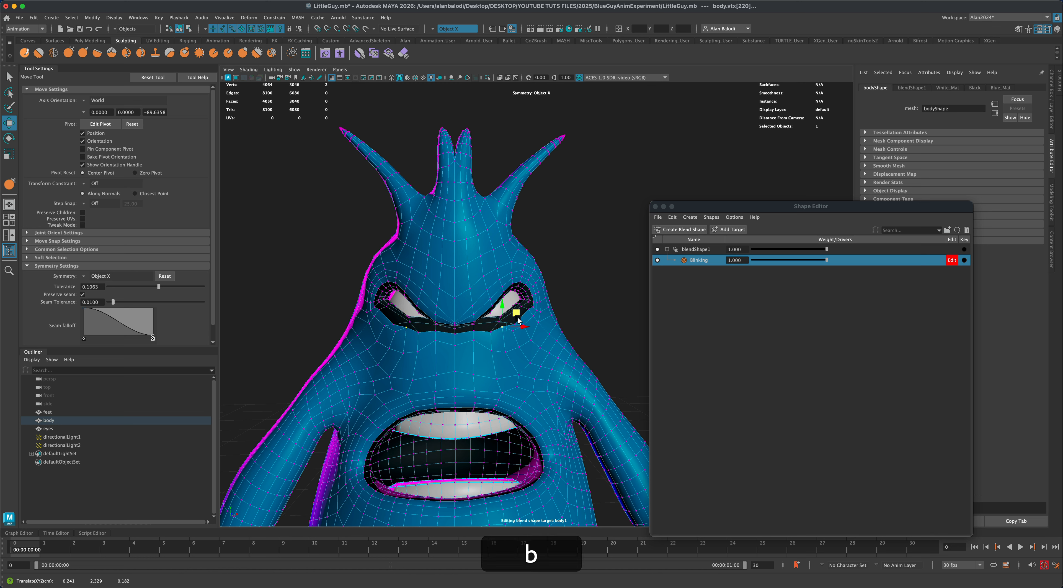
pyautogui.moveTo(516, 313); pyautogui.dragTo(516, 315)
pyautogui.click(576, 310)
pyautogui.click(529, 311)
pyautogui.moveTo(539, 302); pyautogui.dragTo(539, 306)
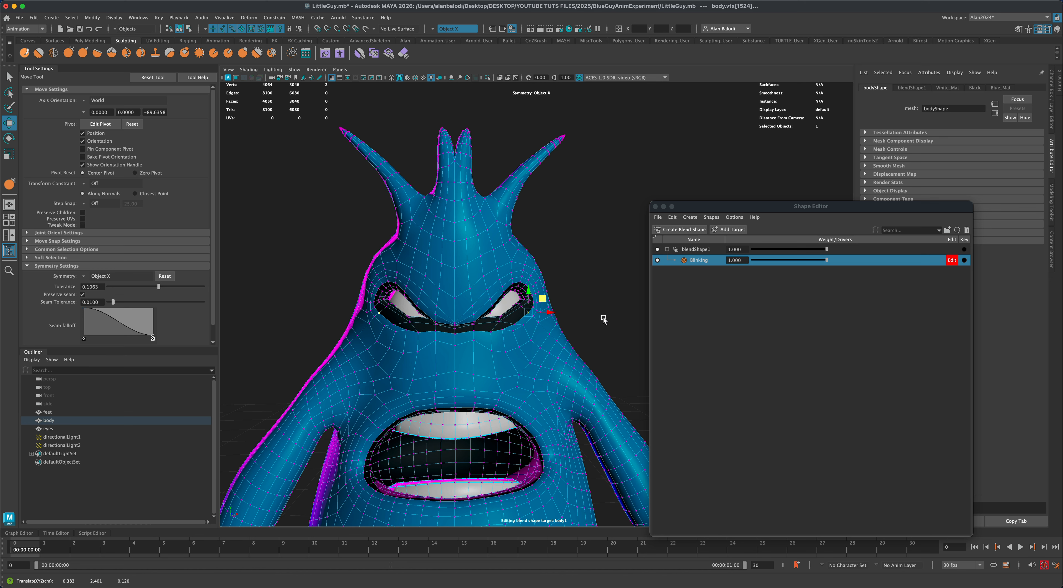
pyautogui.click(473, 334)
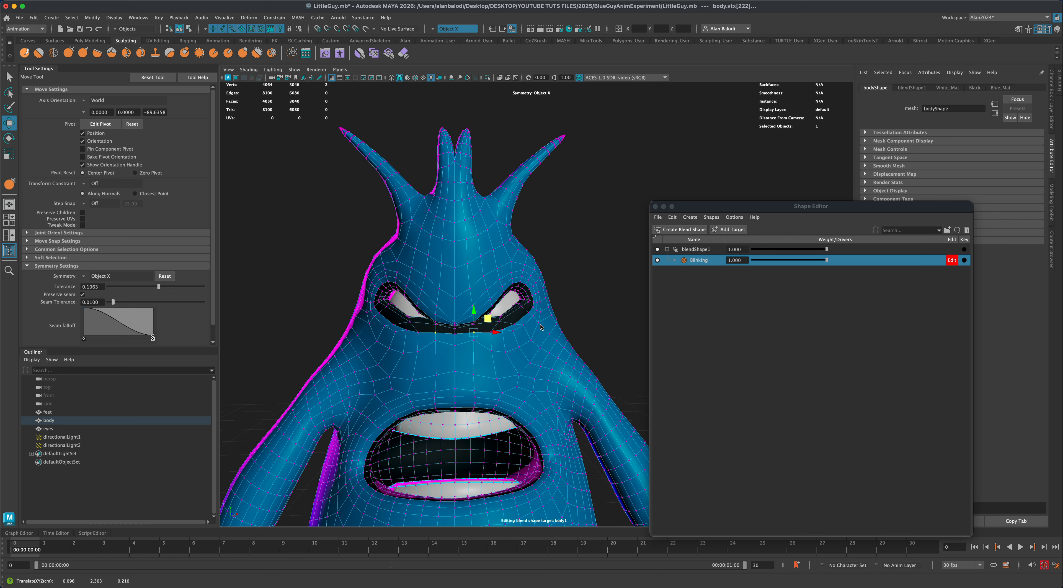
# - Return the body to object mode, test the Blinking weight on the lower eyelids, and inspect the face from an angle
pyautogui.moveTo(541, 327); pyautogui.dragTo(580, 316, button='right')
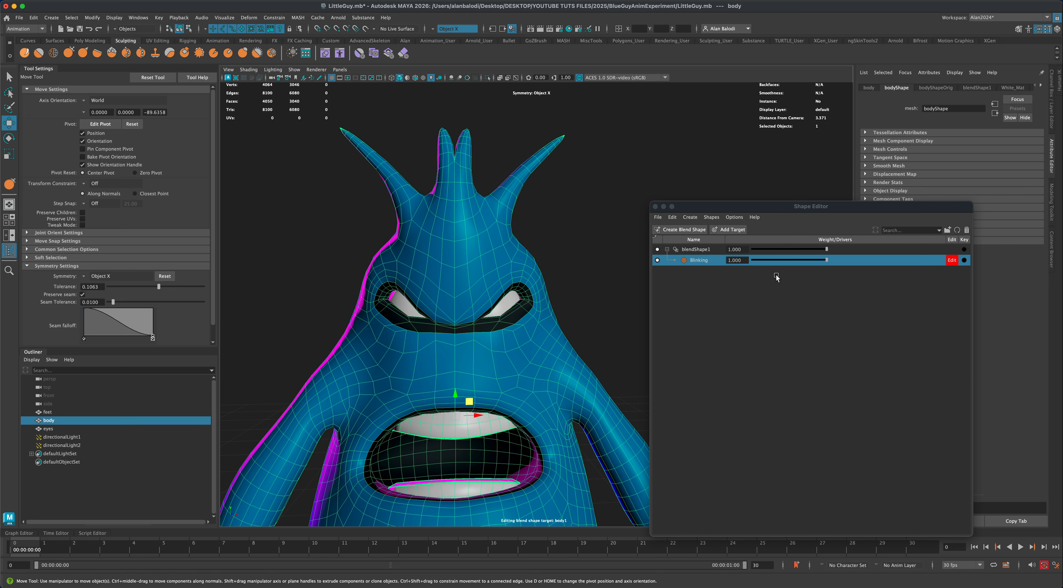
pyautogui.moveTo(827, 259); pyautogui.dragTo(878, 273)
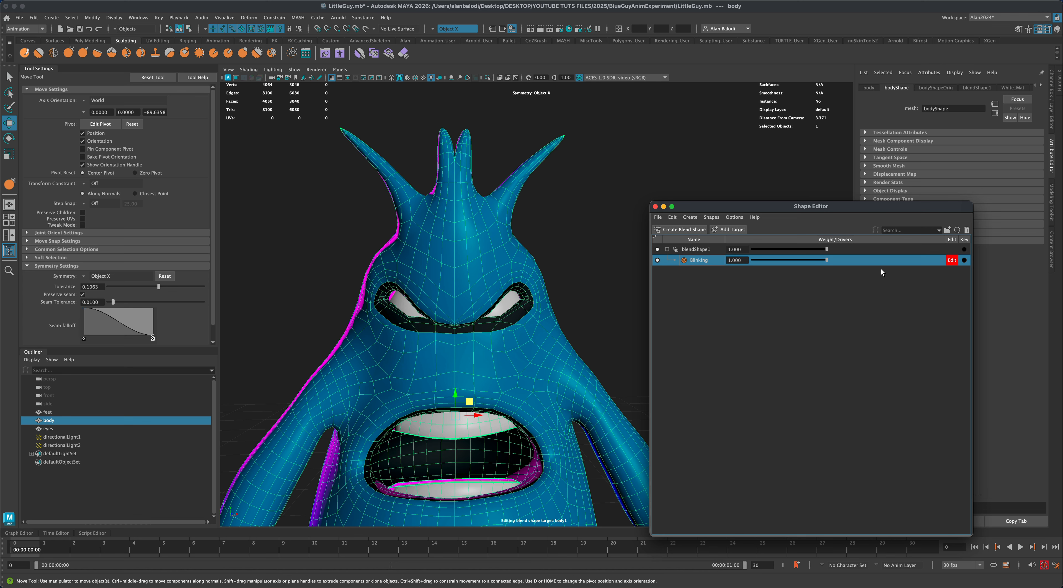
pyautogui.keyDown('alt'); pyautogui.moveTo(602, 291); pyautogui.dragTo(483, 291); pyautogui.keyUp('alt')
# - Switch to face editing, select the upper eyelid faces with an adjusted soft falloff, and pull them down over both eyes
pyautogui.rightClick(482, 293)
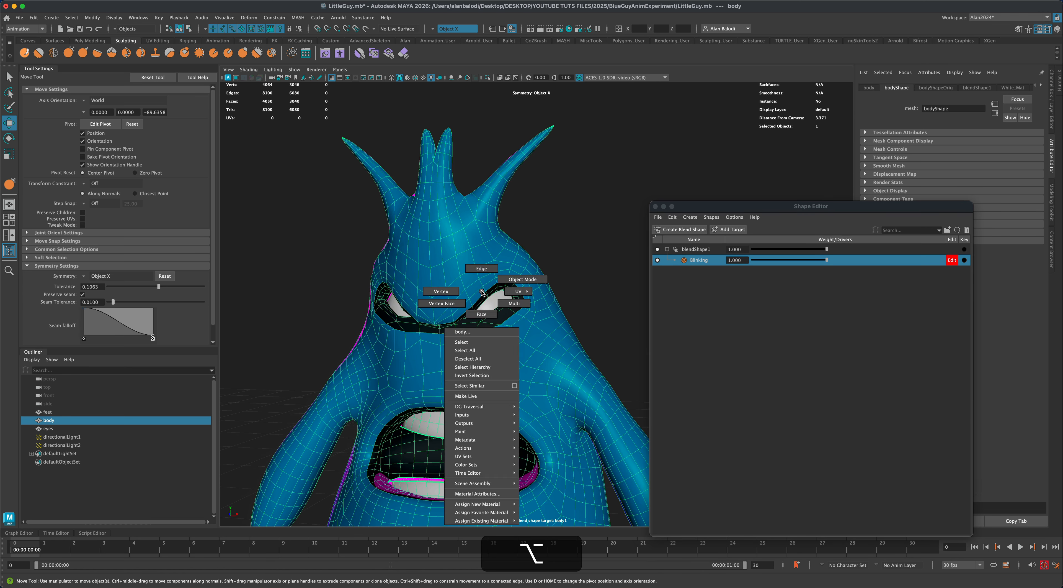
pyautogui.click(481, 314)
pyautogui.click(478, 301)
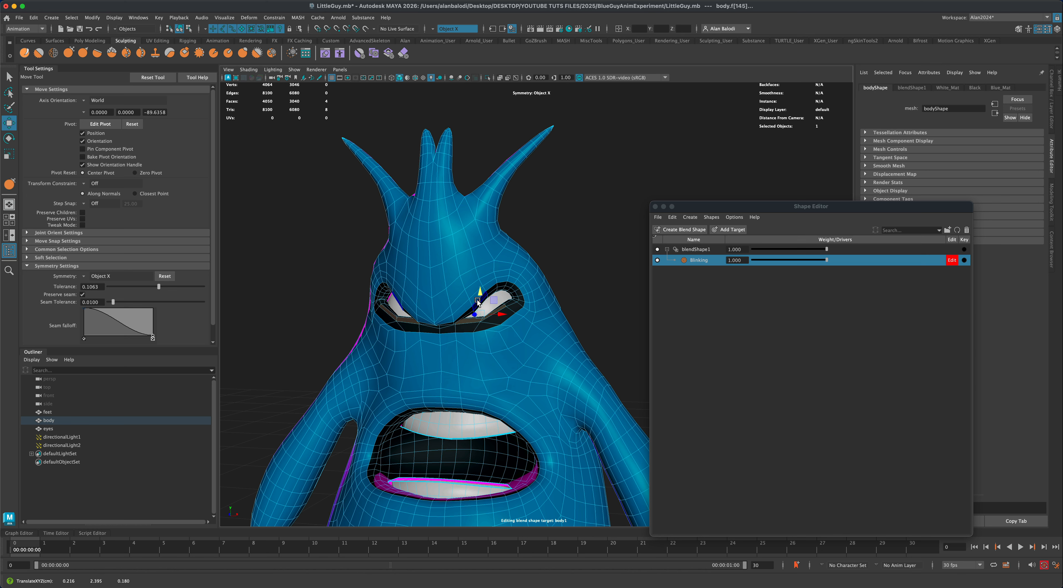
pyautogui.keyDown('alt'); pyautogui.moveTo(592, 292); pyautogui.dragTo(601, 291); pyautogui.keyUp('alt')
pyautogui.click(512, 288)
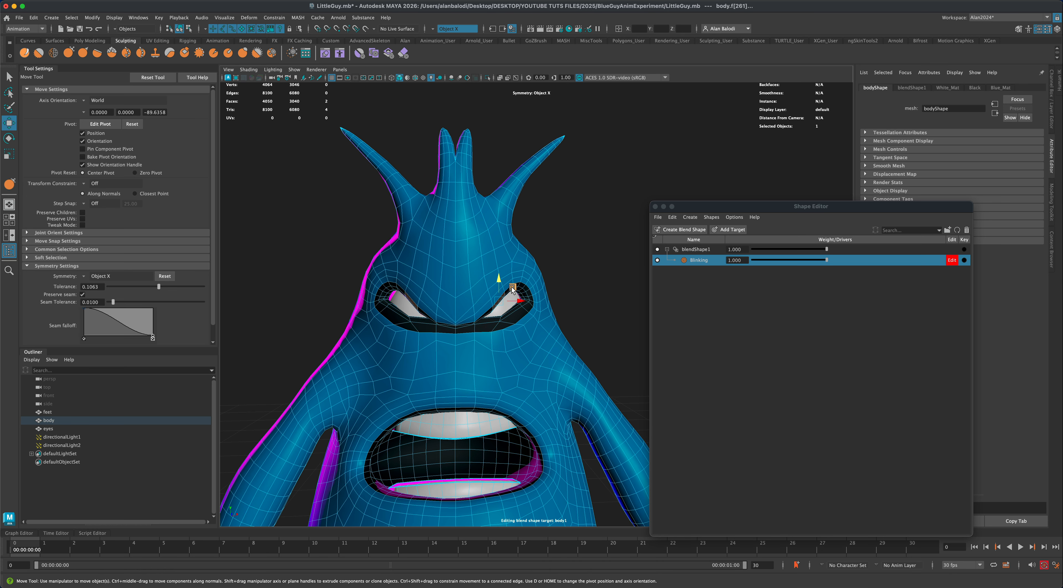
pyautogui.press('b')
pyautogui.moveTo(513, 290); pyautogui.dragTo(520, 299)
# - Select the faces near the outer corners of the upper eyelids and pull them down to close the remaining gaps
pyautogui.keyDown('alt'); pyautogui.moveTo(594, 296); pyautogui.dragTo(528, 298); pyautogui.keyUp('alt')
pyautogui.click(512, 297)
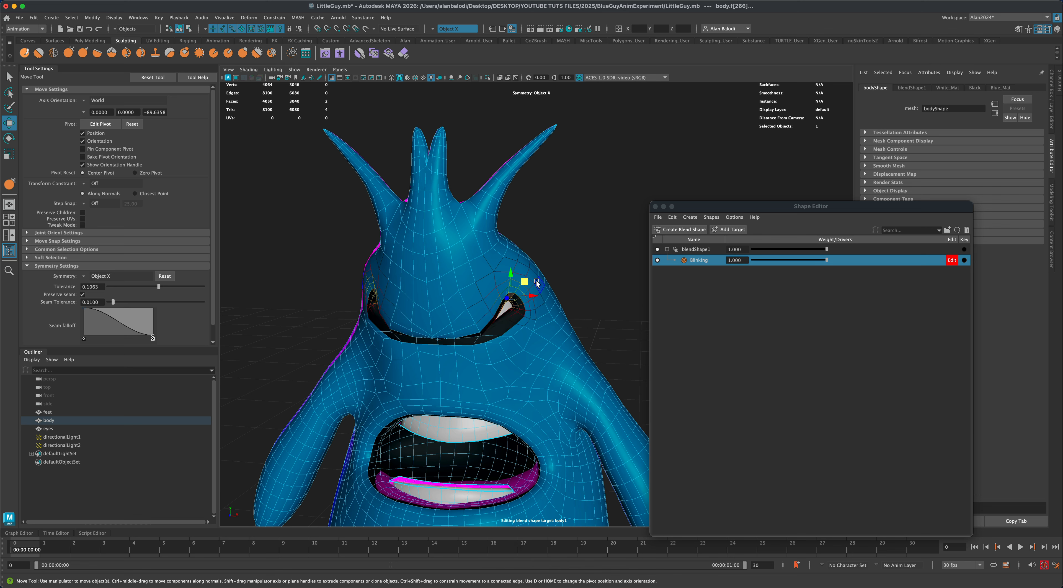
pyautogui.moveTo(524, 282); pyautogui.dragTo(532, 292)
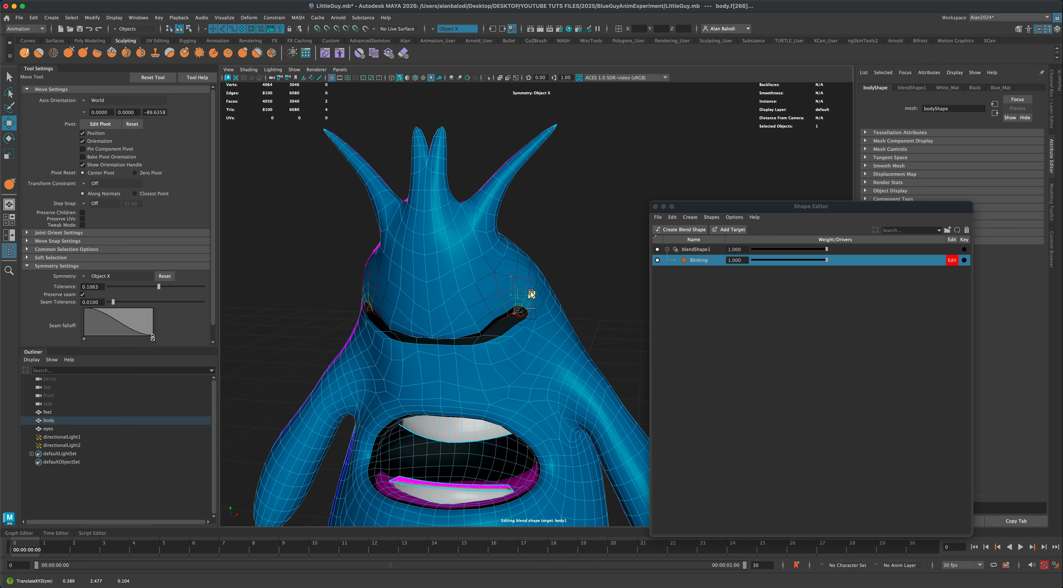
pyautogui.keyDown('alt'); pyautogui.moveTo(600, 284); pyautogui.dragTo(577, 321); pyautogui.keyUp('alt')
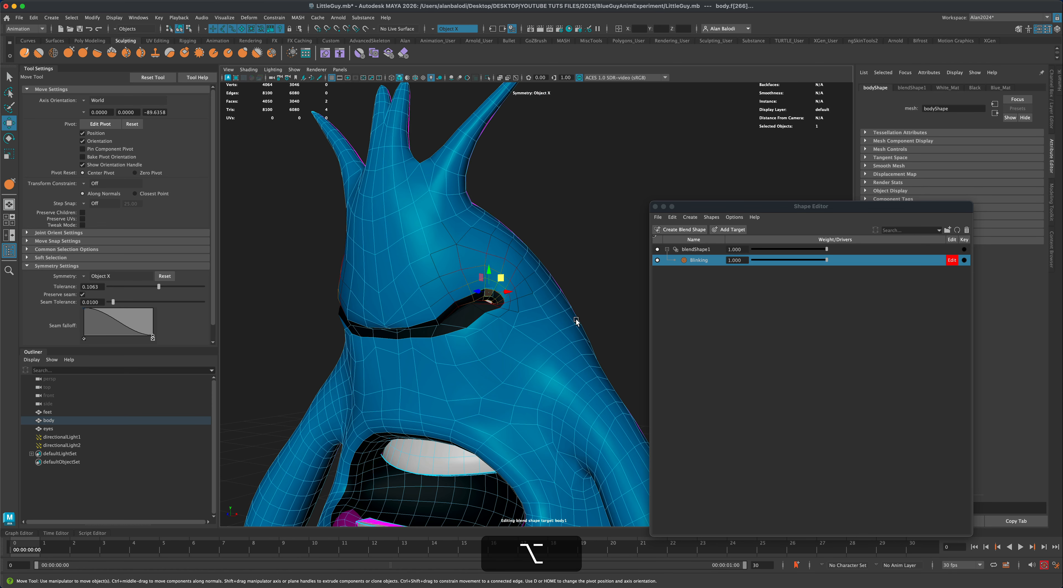
# - With soft selection off, select individual faces in the outer eyelid corners and nudge them slightly upward to cover the eyes
pyautogui.press('b')
pyautogui.click(499, 302)
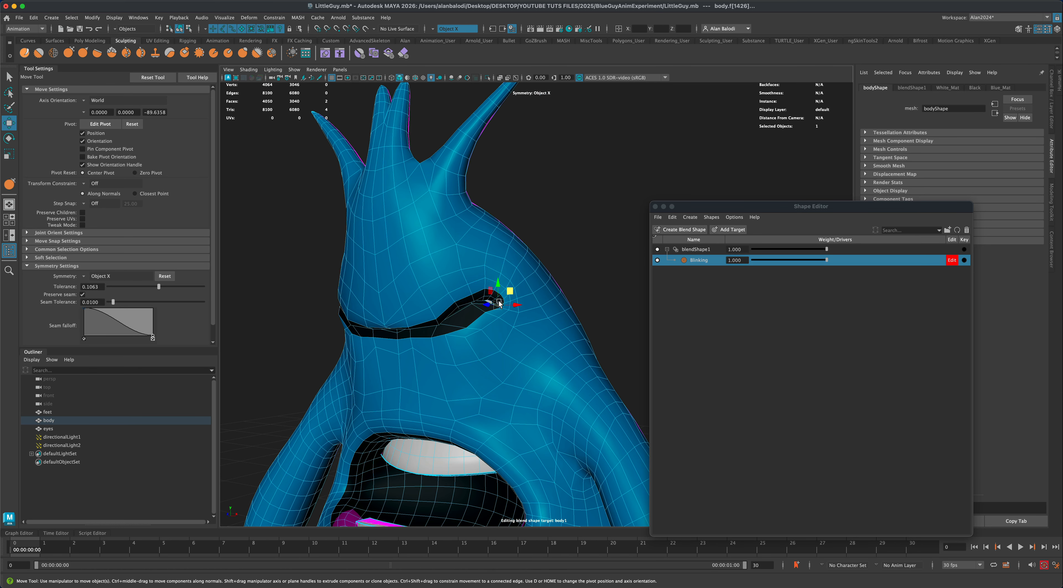
pyautogui.moveTo(509, 289); pyautogui.dragTo(510, 283)
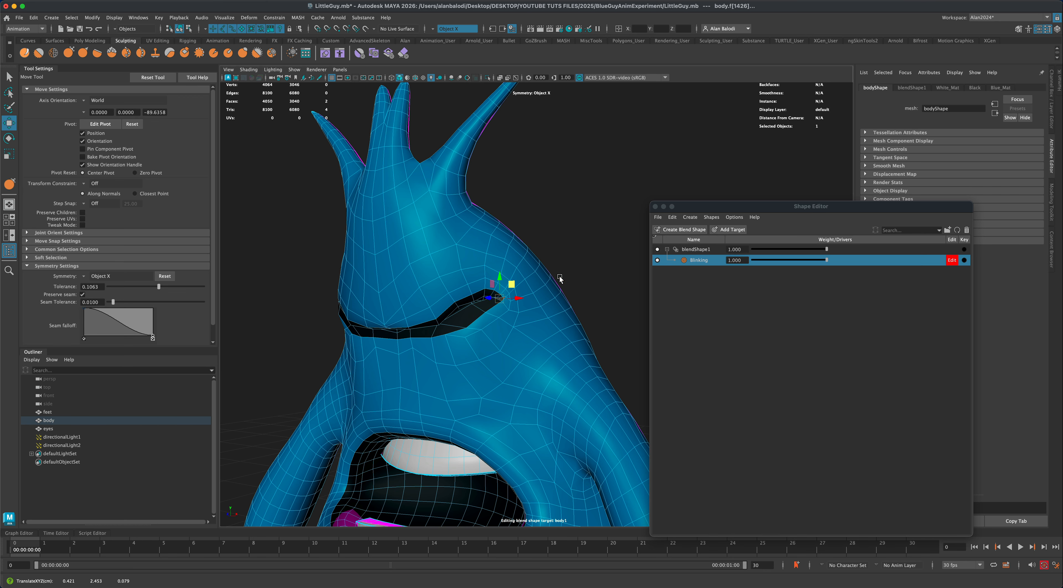
pyautogui.click(604, 275)
pyautogui.keyDown('alt'); pyautogui.moveTo(599, 292); pyautogui.dragTo(497, 333); pyautogui.keyUp('alt')
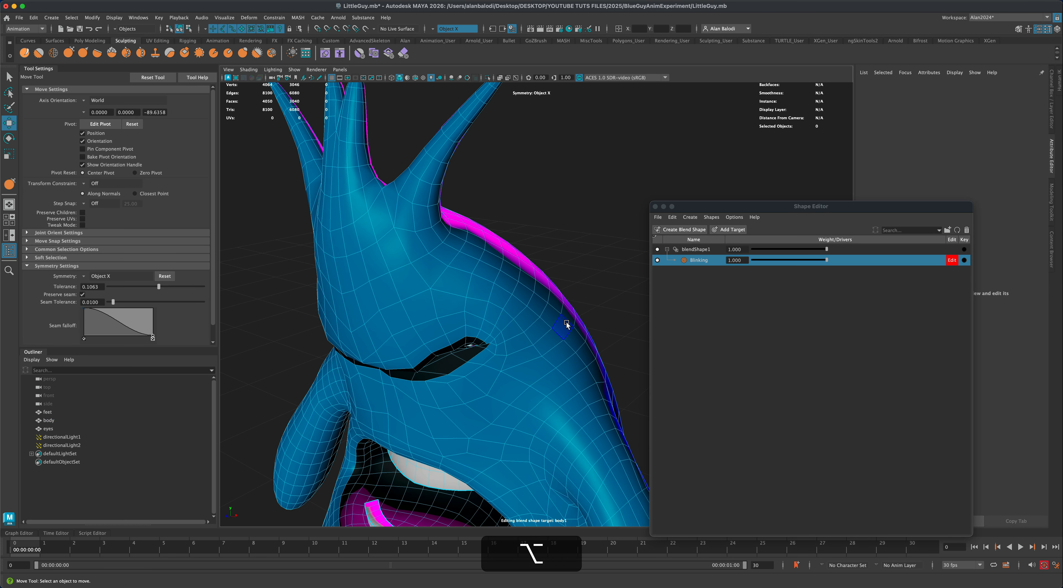
pyautogui.scroll(5, 563, 330)
pyautogui.click(413, 381)
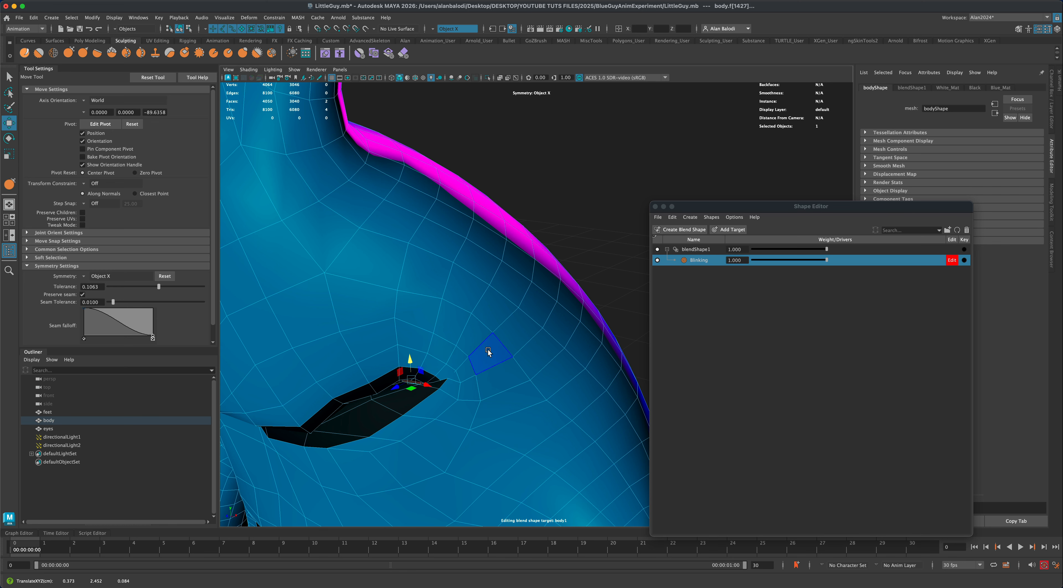
# - Return the body to object mode and check the closed eyelids from the front
pyautogui.scroll(-3, 487, 355)
pyautogui.keyDown('alt'); pyautogui.moveTo(487, 353); pyautogui.dragTo(515, 273); pyautogui.keyUp('alt')
pyautogui.moveTo(515, 274); pyautogui.dragTo(555, 258, button='right')
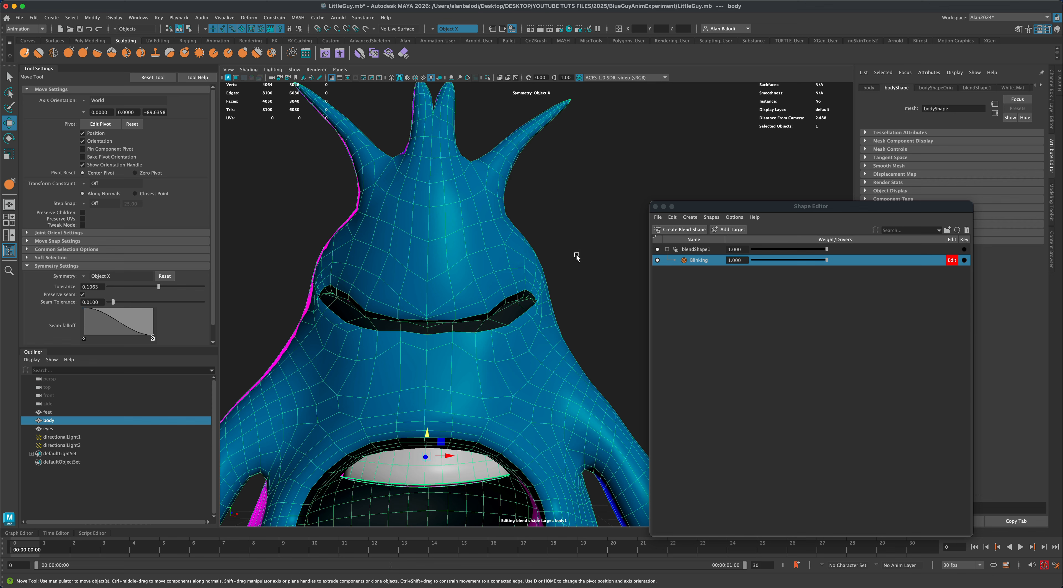
pyautogui.click(582, 309)
pyautogui.keyDown('alt'); pyautogui.moveTo(582, 328); pyautogui.dragTo(583, 331); pyautogui.keyUp('alt')
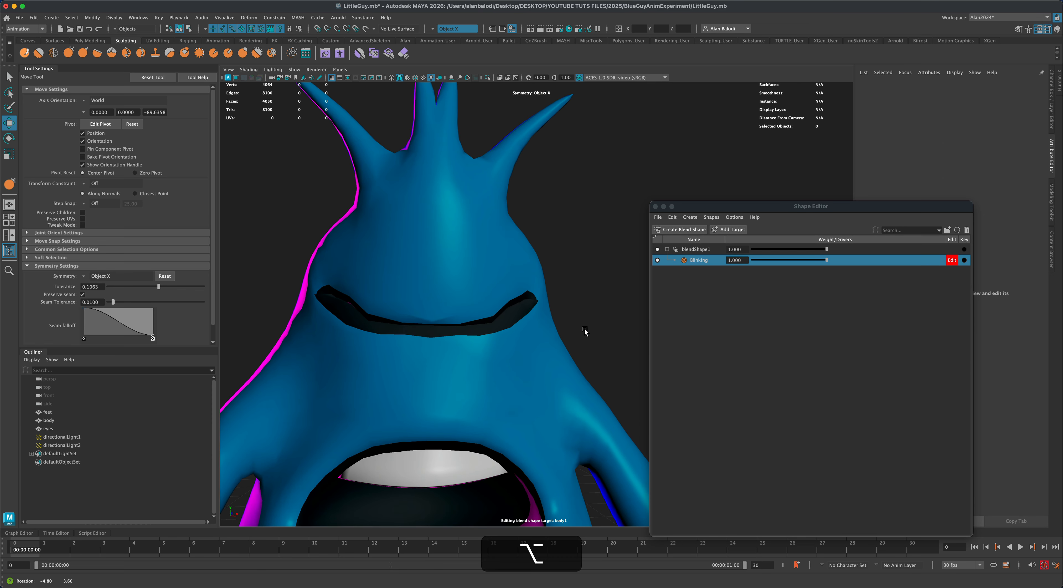
# - Sculpt the outer eyelid corners of the body with the Bulge Tool, using Object X symmetry
pyautogui.click(425, 307)
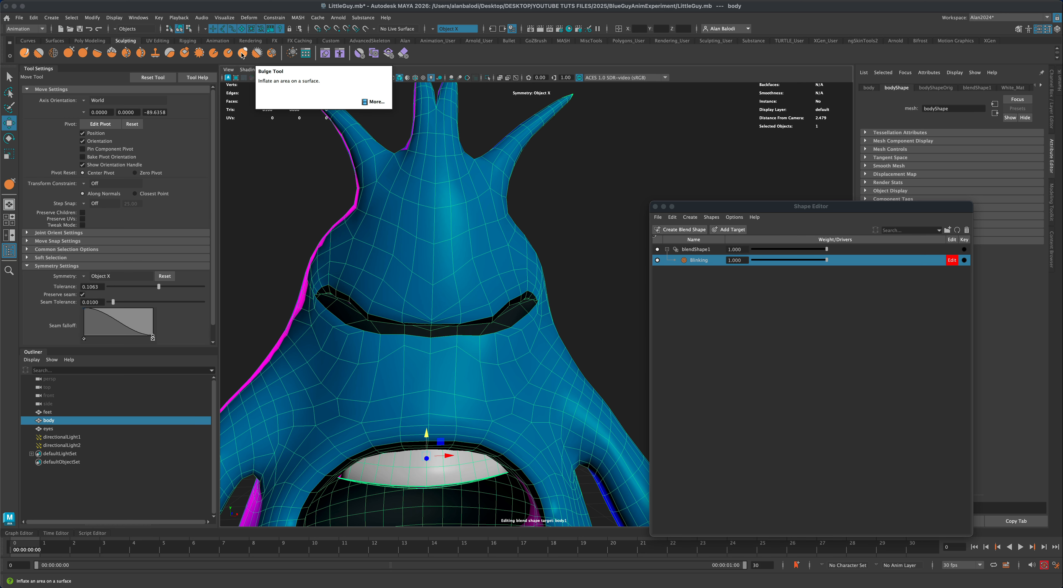
pyautogui.click(243, 55)
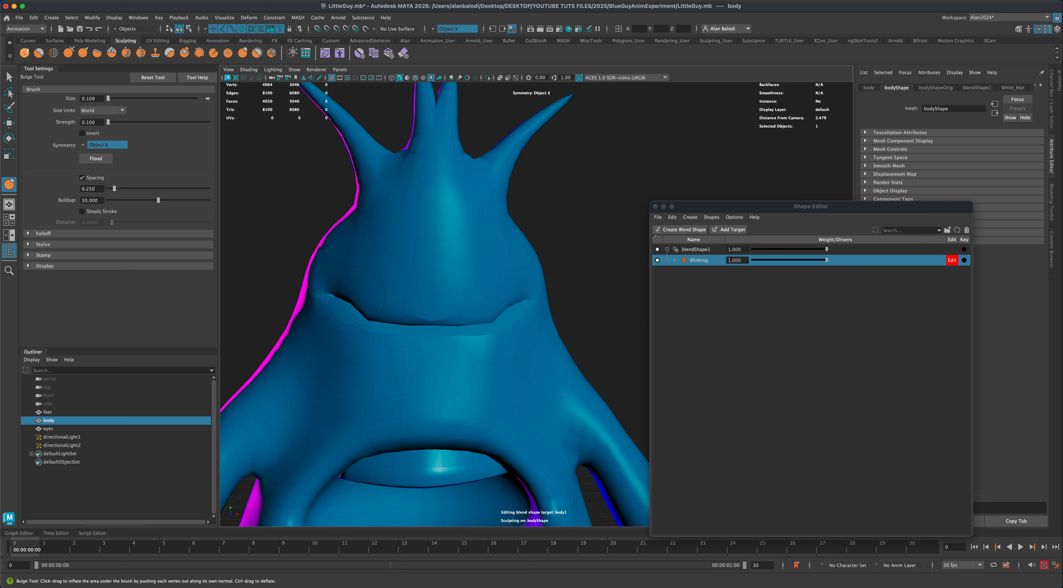
pyautogui.click(457, 28)
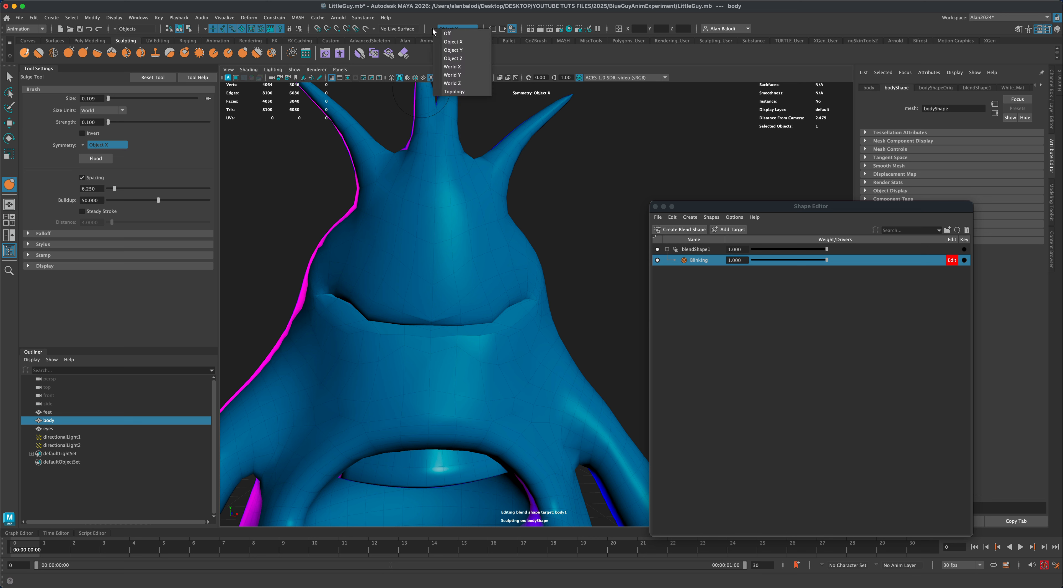
pyautogui.click(454, 42)
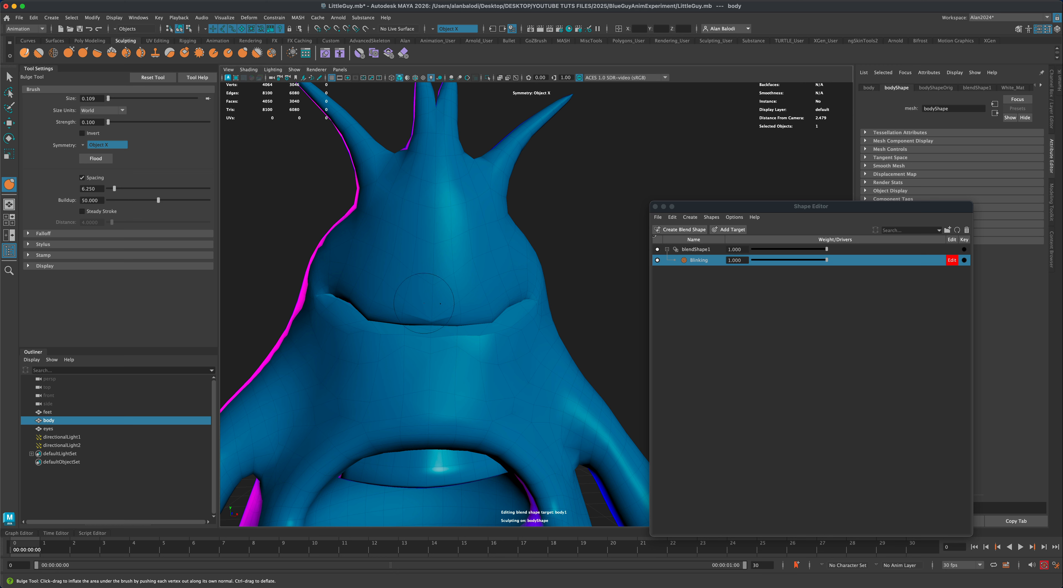
pyautogui.moveTo(344, 301); pyautogui.dragTo(332, 295)
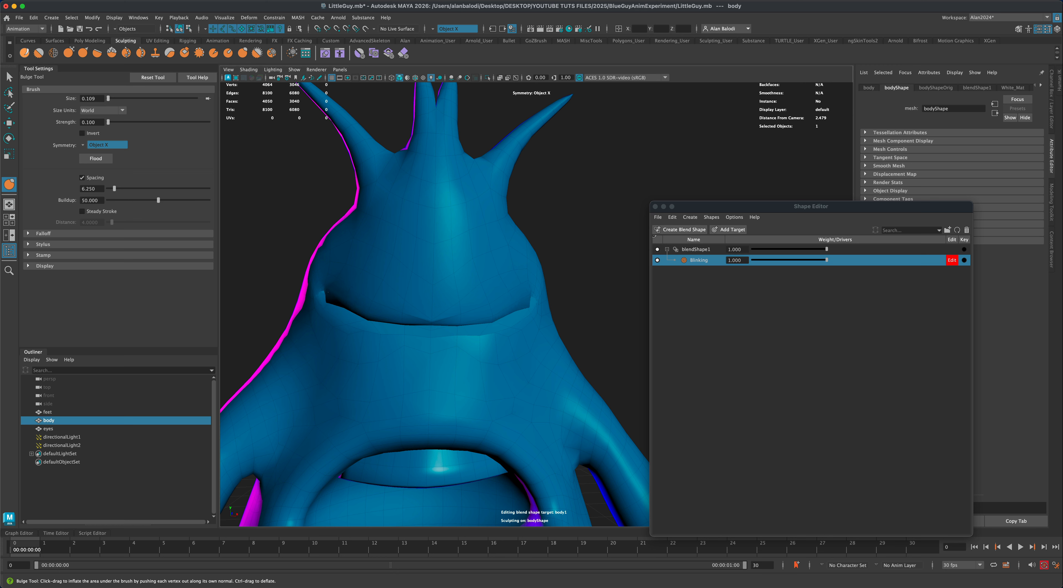
# - Smooth the bulged eyelid seam at the outer corners with the Smooth sculpting brush from several angles
pyautogui.keyDown('alt'); pyautogui.moveTo(552, 307); pyautogui.dragTo(511, 304); pyautogui.keyUp('alt')
pyautogui.press('shift')
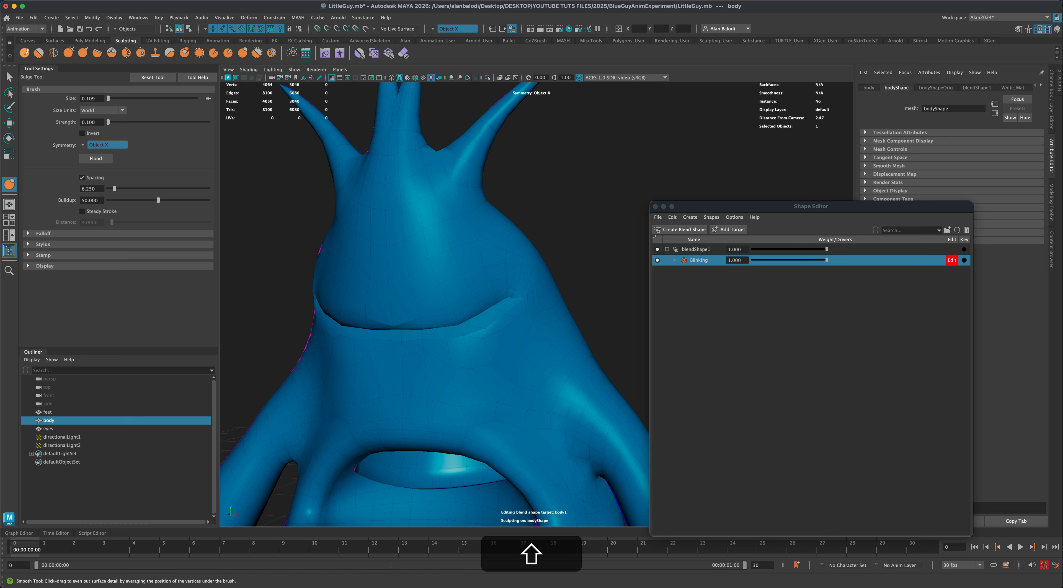
pyautogui.keyDown('alt'); pyautogui.keyDown('shift'); pyautogui.moveTo(511, 327); pyautogui.dragTo(461, 328); pyautogui.keyUp('shift'); pyautogui.keyUp('alt')
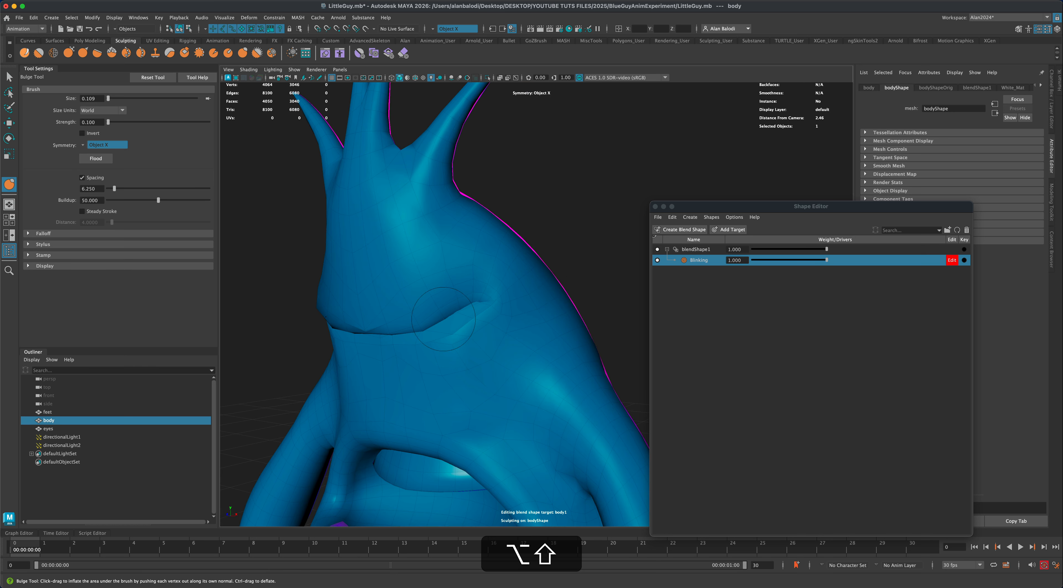
pyautogui.keyDown('alt'); pyautogui.moveTo(578, 251); pyautogui.dragTo(521, 280); pyautogui.keyUp('alt')
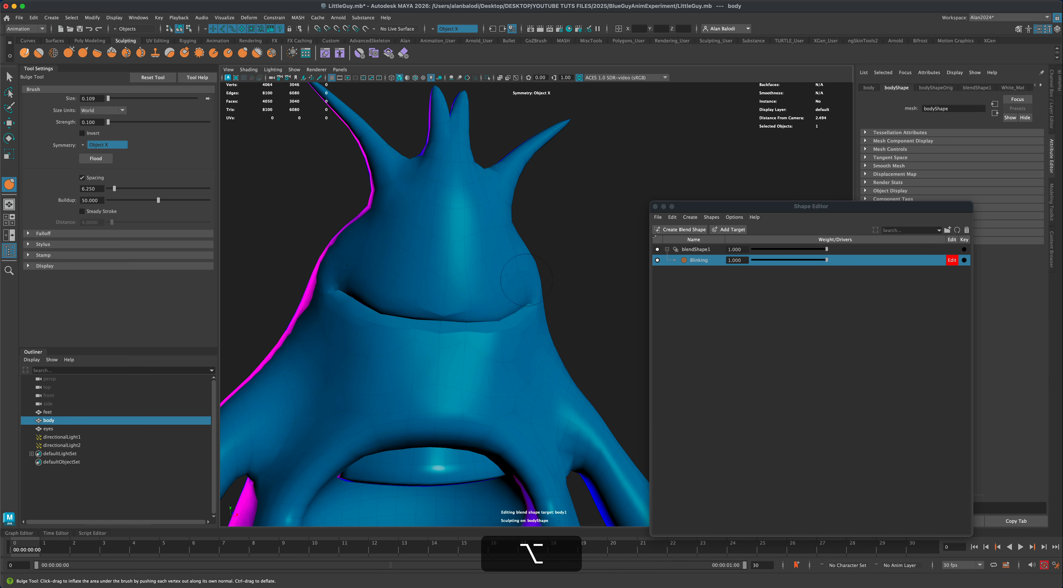
pyautogui.moveTo(461, 293)
pyautogui.keyDown('alt'); pyautogui.mouseDown()
pyautogui.moveTo(406, 309)
pyautogui.moveTo(385, 291)
pyautogui.mouseUp(); pyautogui.keyUp('alt')
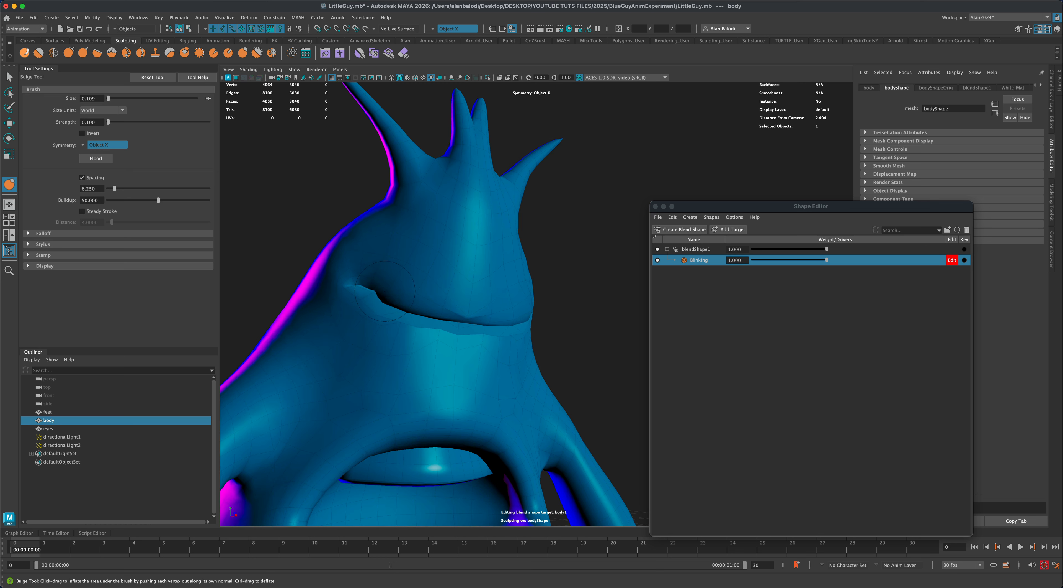
pyautogui.press('shift')
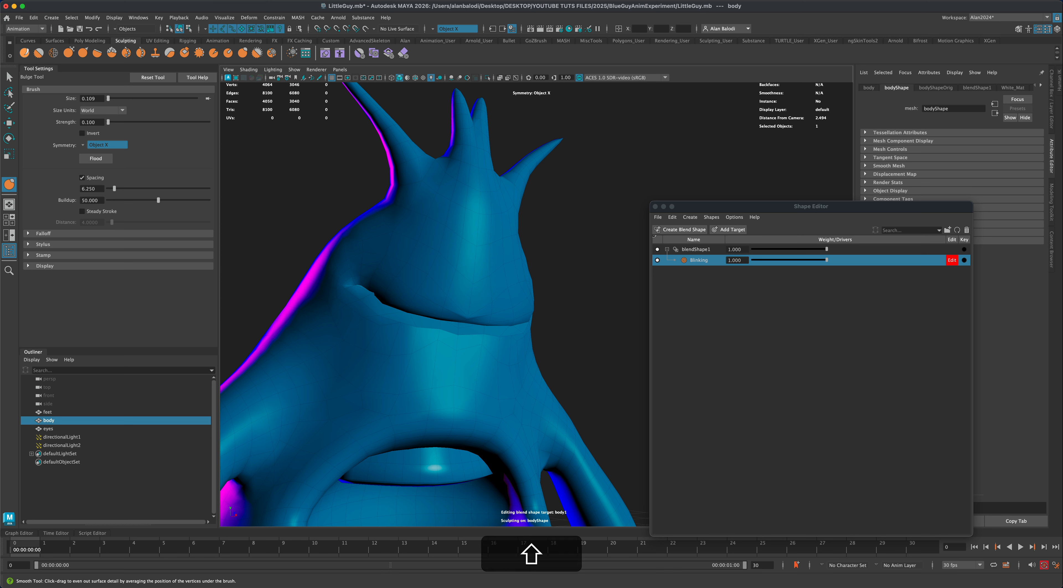
pyautogui.keyDown('shift'); pyautogui.moveTo(381, 297); pyautogui.dragTo(387, 302); pyautogui.keyUp('shift')
pyautogui.keyDown('alt'); pyautogui.keyDown('shift'); pyautogui.moveTo(638, 311); pyautogui.dragTo(599, 314); pyautogui.keyUp('shift'); pyautogui.keyUp('alt')
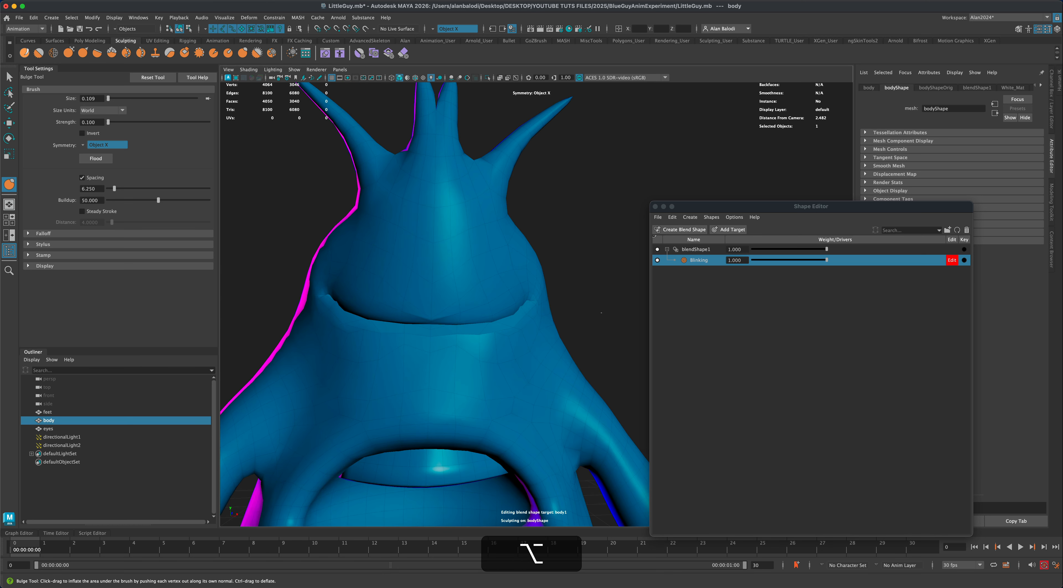
# - Leave sculpting, turn on the smooth mesh preview for the body, and inspect the closed eyelids
pyautogui.keyDown('alt'); pyautogui.moveTo(625, 315); pyautogui.dragTo(599, 318, button='right'); pyautogui.keyUp('alt')
pyautogui.keyDown('alt'); pyautogui.moveTo(599, 318); pyautogui.dragTo(492, 328); pyautogui.keyUp('alt')
pyautogui.press('q')
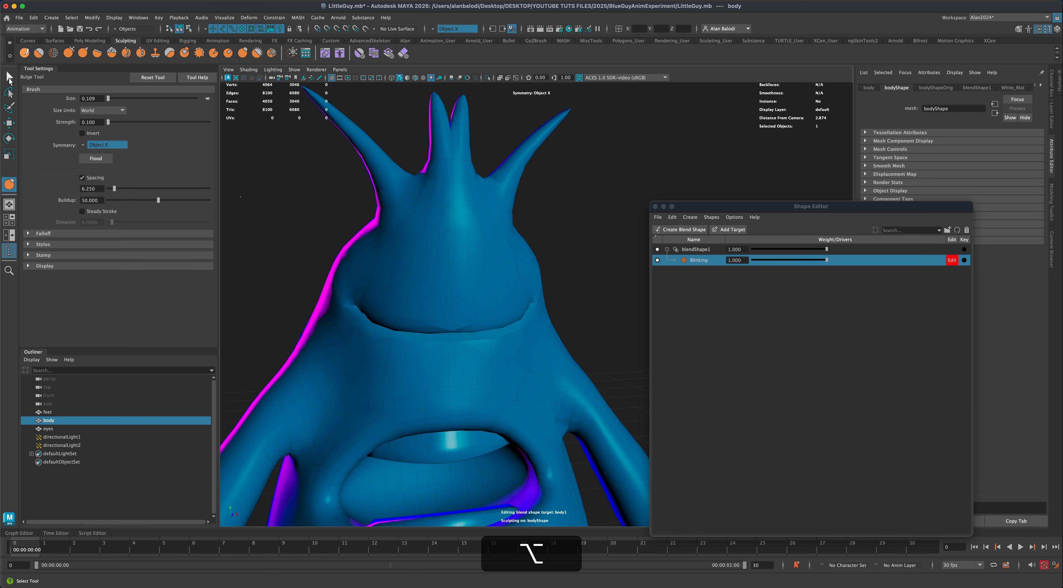
pyautogui.click(590, 325)
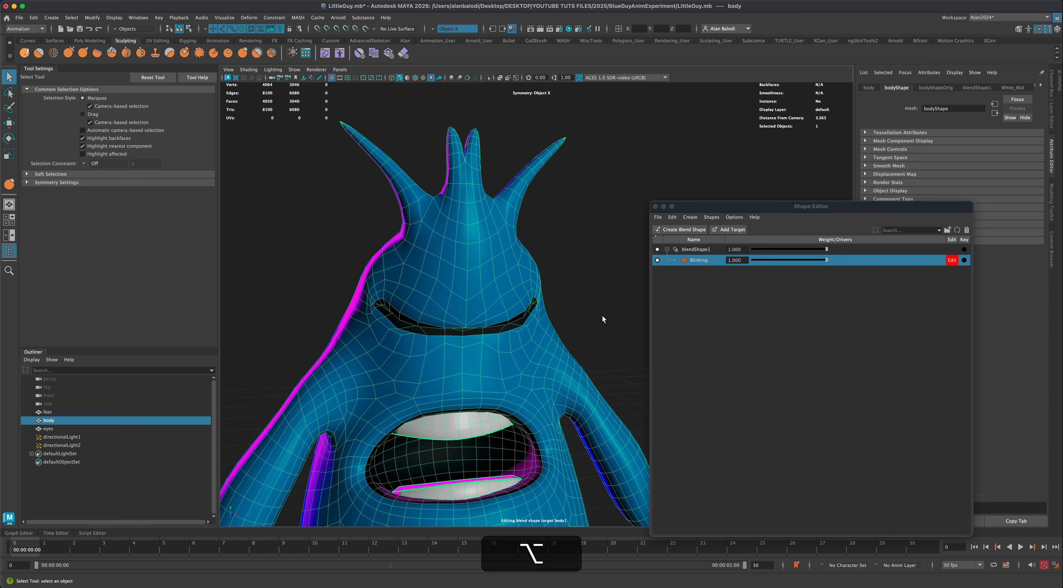
pyautogui.keyDown('alt'); pyautogui.moveTo(602, 314); pyautogui.dragTo(533, 325); pyautogui.keyUp('alt')
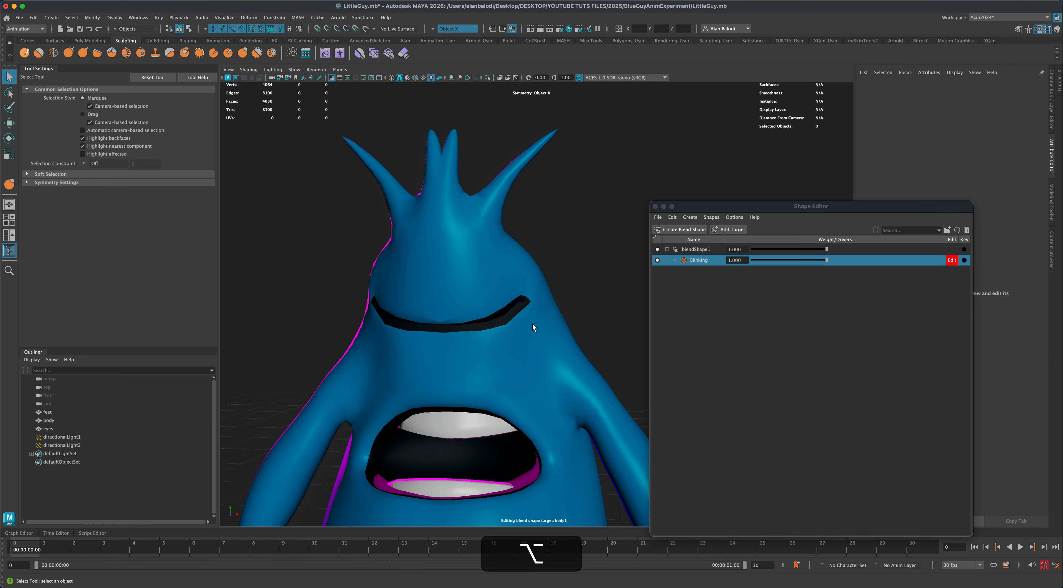
pyautogui.click(532, 324)
pyautogui.press('3')
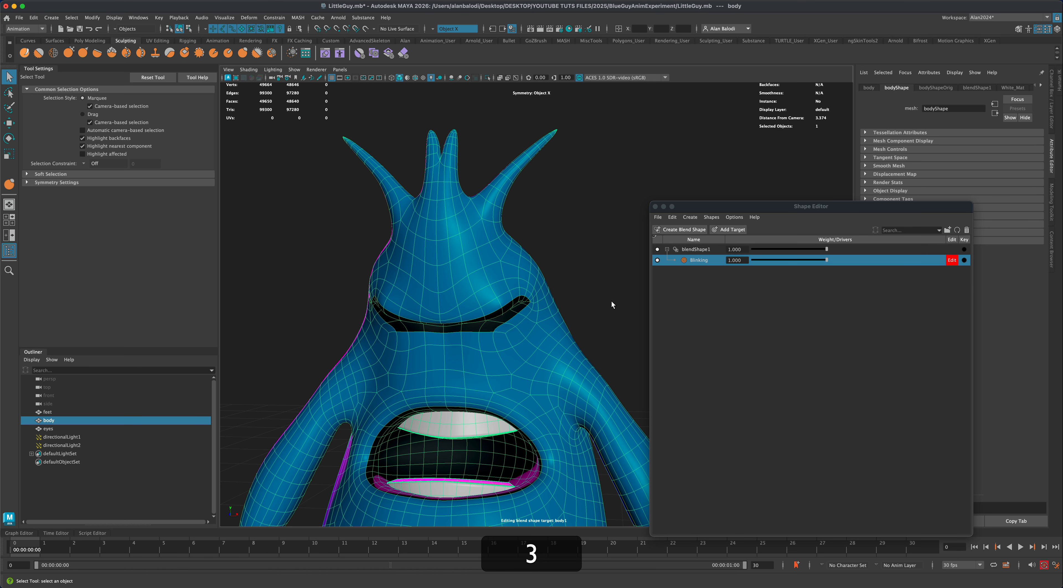
pyautogui.click(611, 314)
pyautogui.keyDown('alt'); pyautogui.moveTo(611, 335); pyautogui.dragTo(629, 329); pyautogui.keyUp('alt')
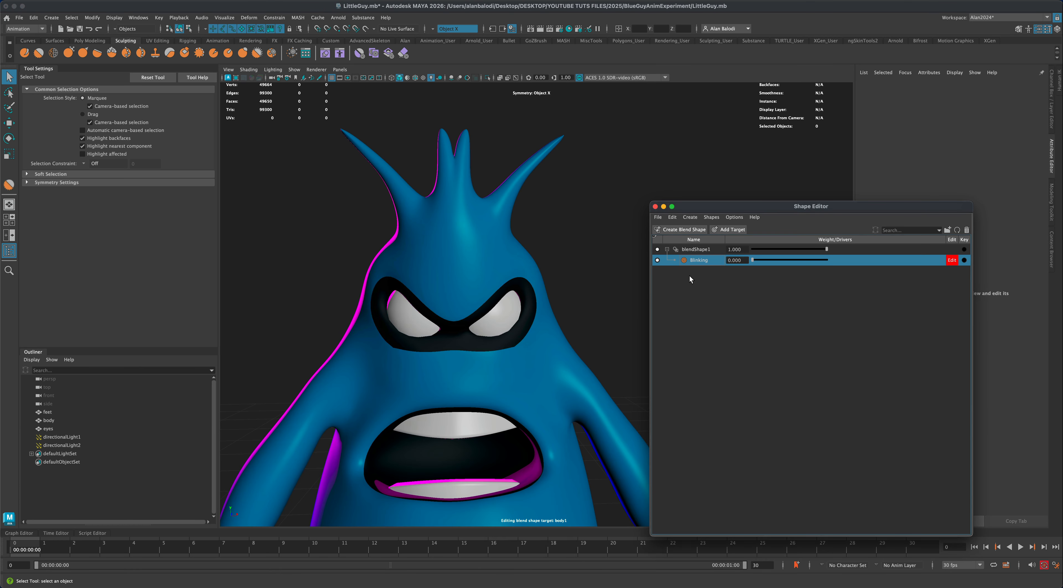
# - View the whole character with the eyes closed and set the Blinking weight to 0
pyautogui.scroll(-10, 575, 408)
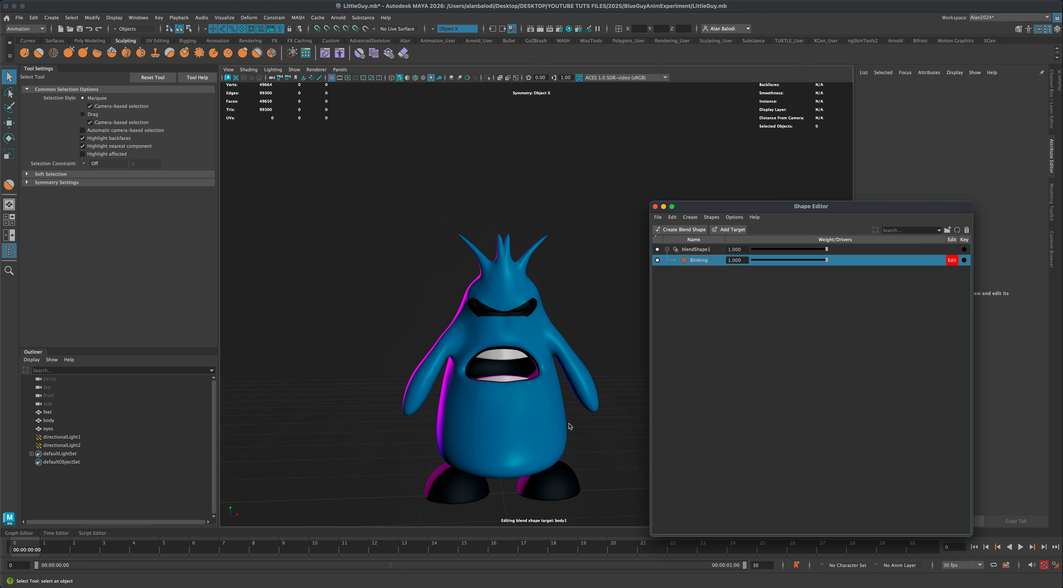
pyautogui.keyDown('alt'); pyautogui.moveTo(601, 434); pyautogui.dragTo(601, 434); pyautogui.keyUp('alt')
pyautogui.keyDown('alt'); pyautogui.moveTo(601, 434); pyautogui.dragTo(556, 394, button='middle'); pyautogui.keyUp('alt')
pyautogui.keyDown('alt'); pyautogui.scroll(4, 556, 394); pyautogui.keyUp('alt')
pyautogui.keyDown('alt'); pyautogui.moveTo(559, 393); pyautogui.dragTo(577, 387); pyautogui.keyUp('alt')
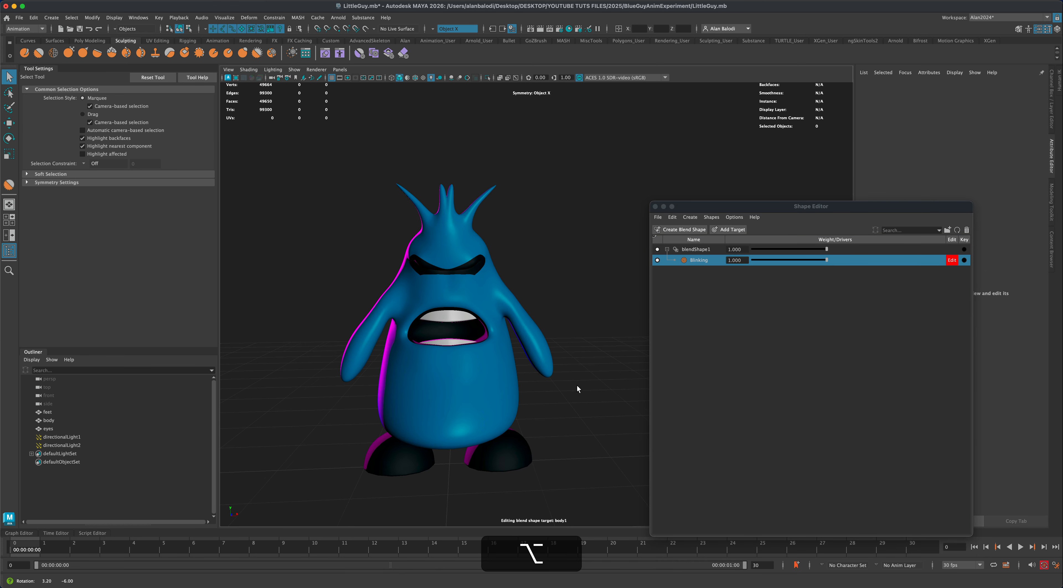
pyautogui.moveTo(827, 262); pyautogui.dragTo(748, 260)
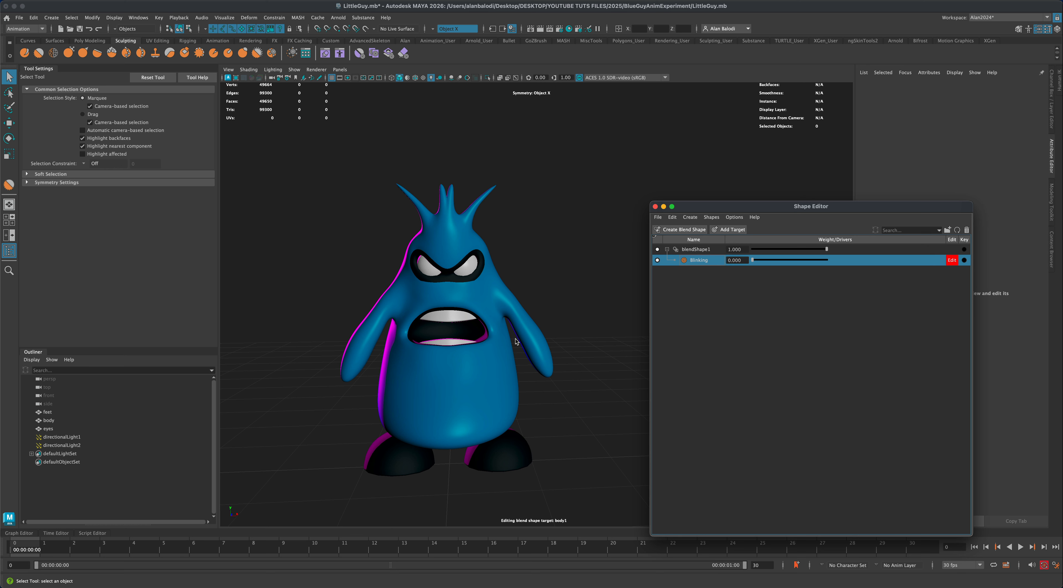
# - Add a new target to blendShape1, name it MothClosed, and widen the name column
pyautogui.click(728, 229)
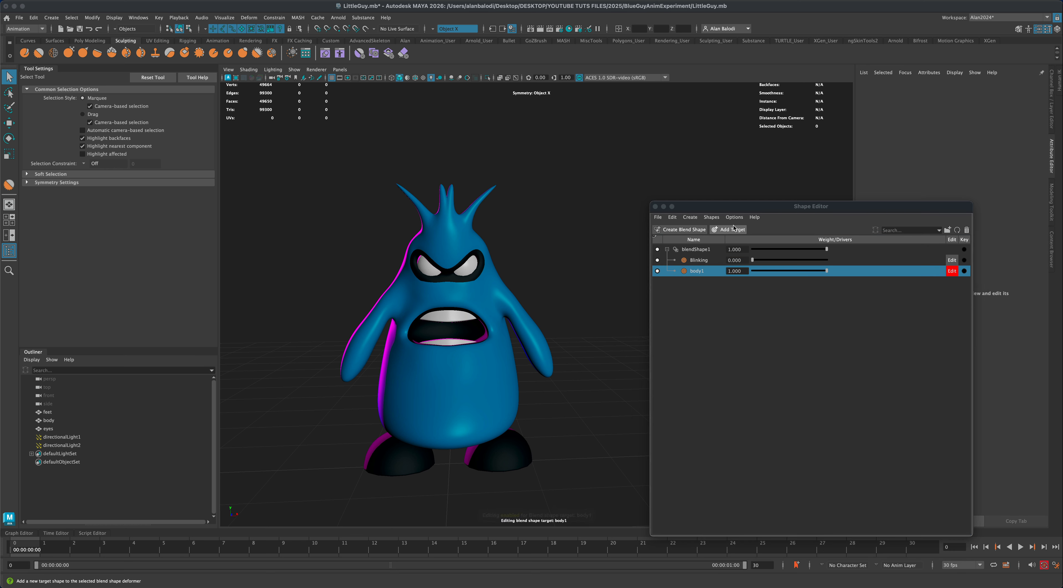
pyautogui.doubleClick(697, 271)
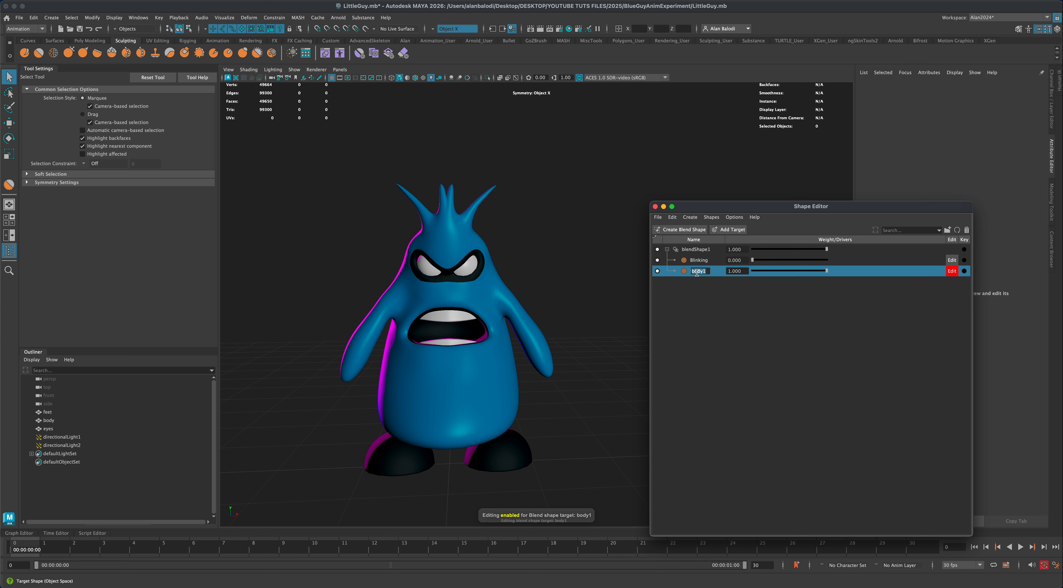
pyautogui.write('Mot')
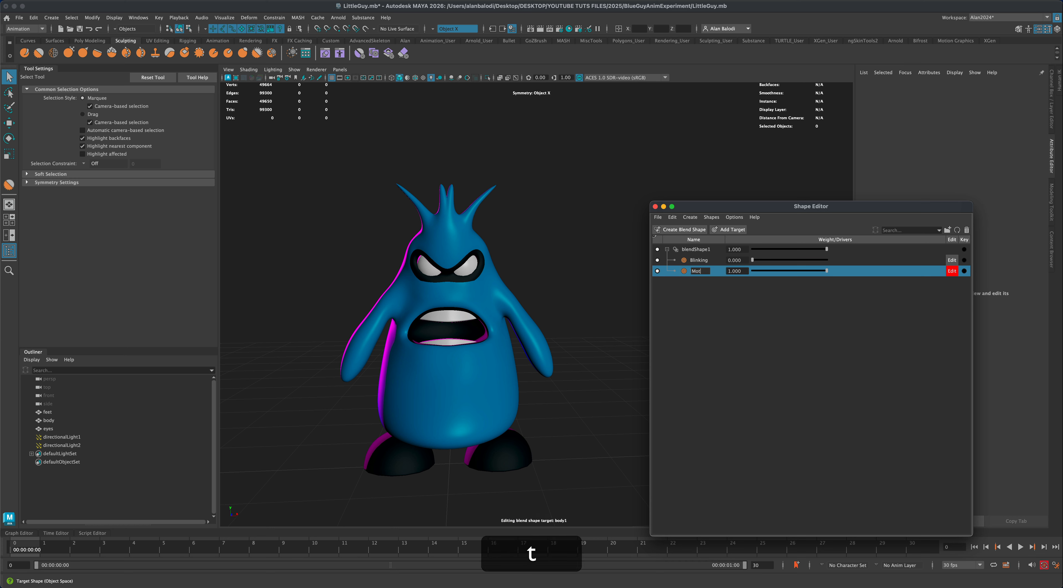
pyautogui.write('hClosed')
pyautogui.press('Return')
pyautogui.moveTo(725, 237); pyautogui.dragTo(742, 236)
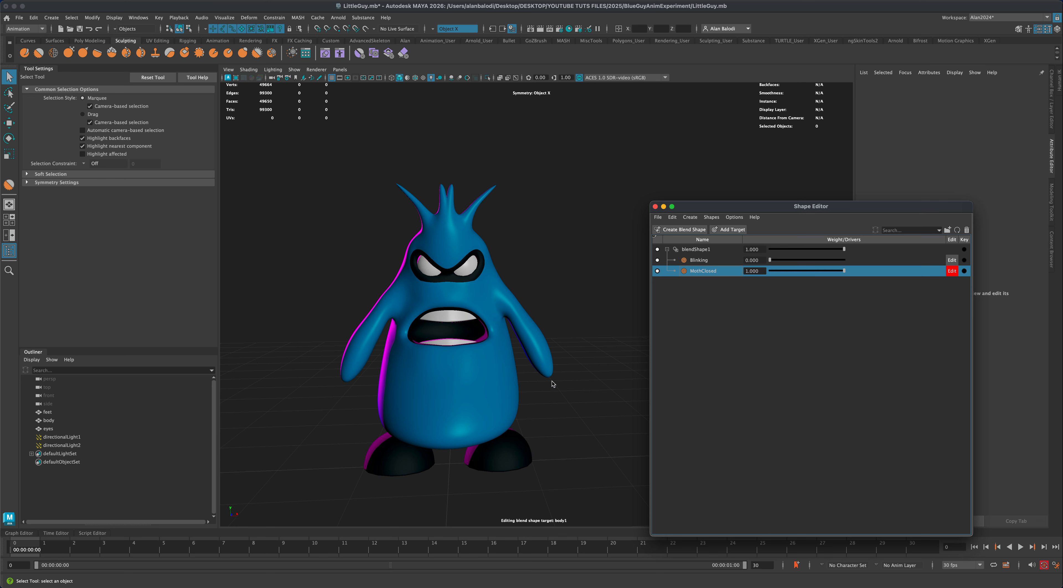
# - Select the faces at the middle of the lower lip on the body
pyautogui.keyDown('alt'); pyautogui.moveTo(553, 383); pyautogui.dragTo(453, 375); pyautogui.keyUp('alt')
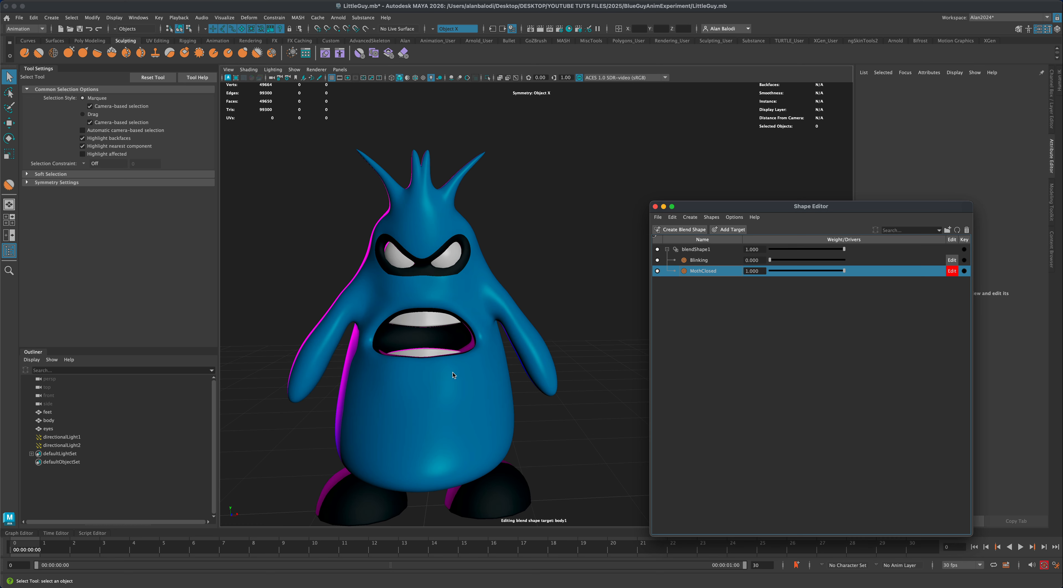
pyautogui.click(430, 378)
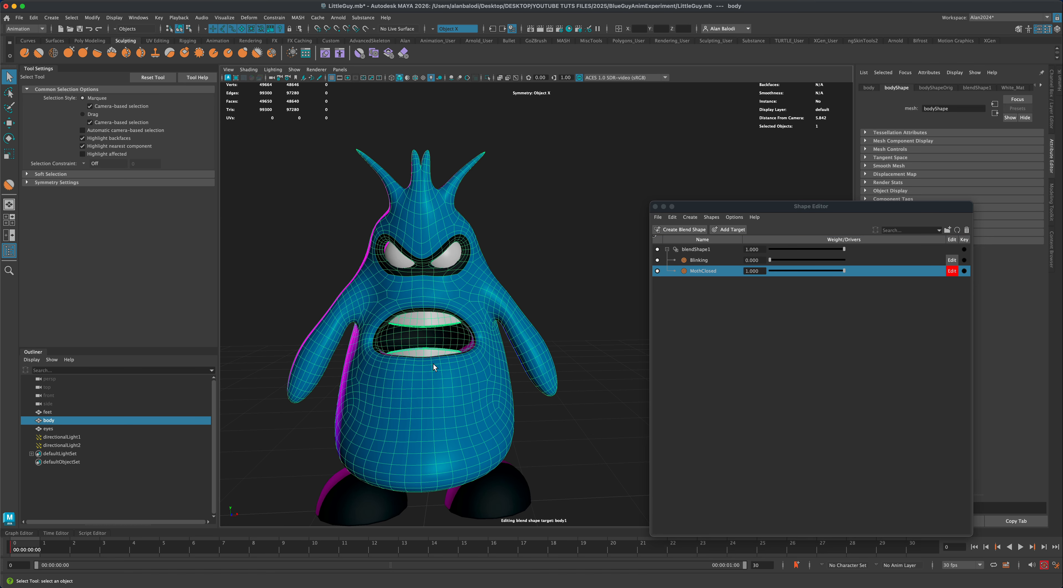
pyautogui.moveTo(434, 364); pyautogui.dragTo(432, 356, button='right')
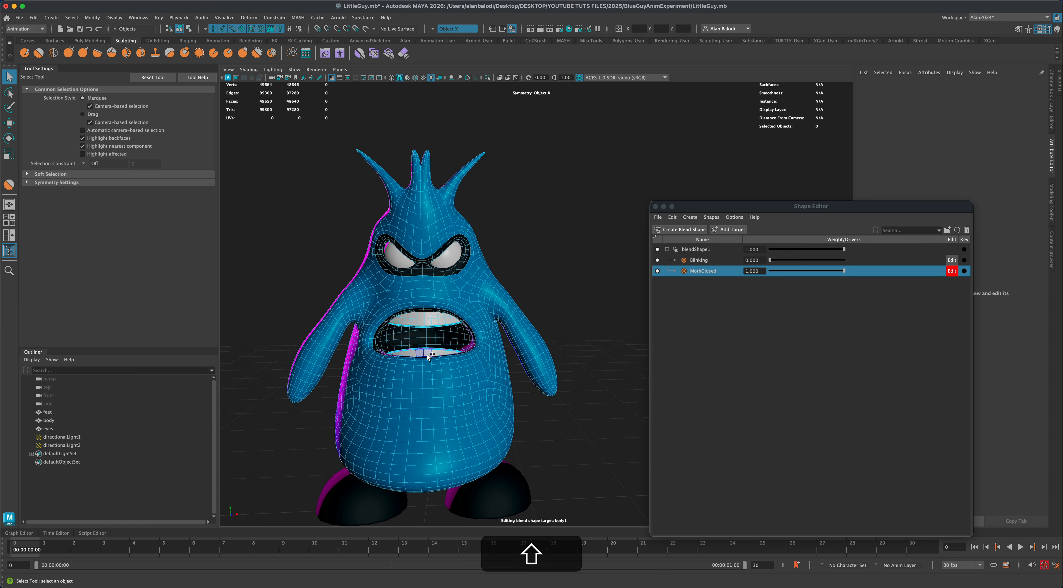
pyautogui.keyDown('shift'); pyautogui.click(427, 354); pyautogui.keyUp('shift')
pyautogui.keyDown('shift'); pyautogui.click(428, 359); pyautogui.keyUp('shift')
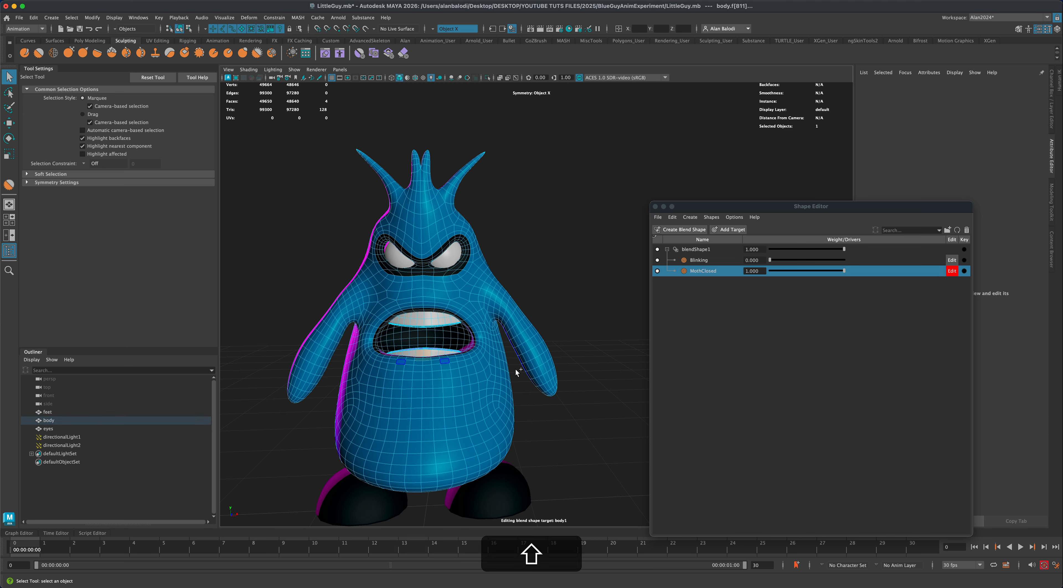
# - Enable soft selection with a falloff radius of about 0.59 and raise the lower lip toward the upper lip
pyautogui.press('b')
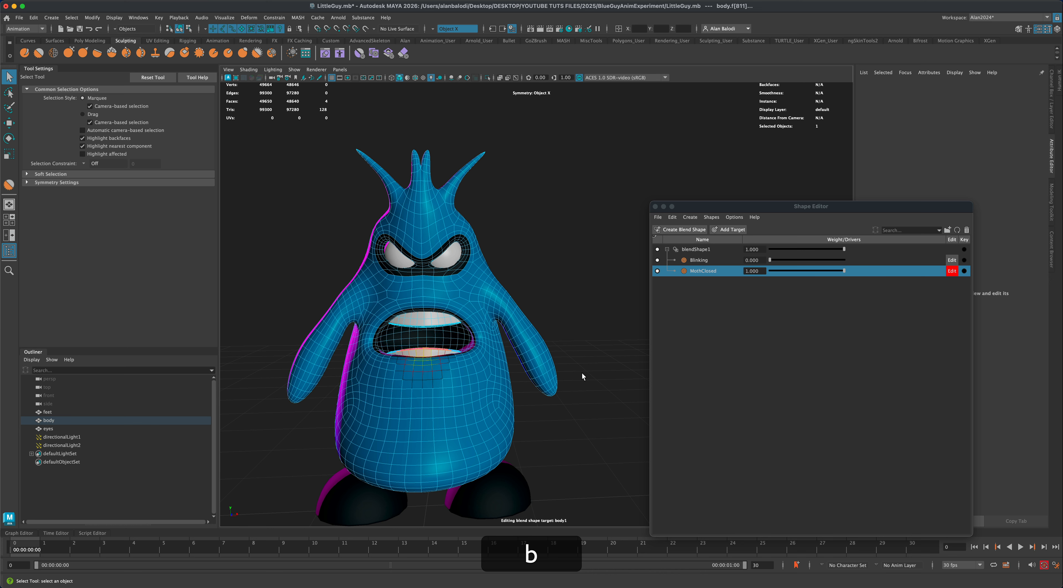
pyautogui.press('b')
pyautogui.moveTo(430, 362); pyautogui.dragTo(521, 370, button='middle')
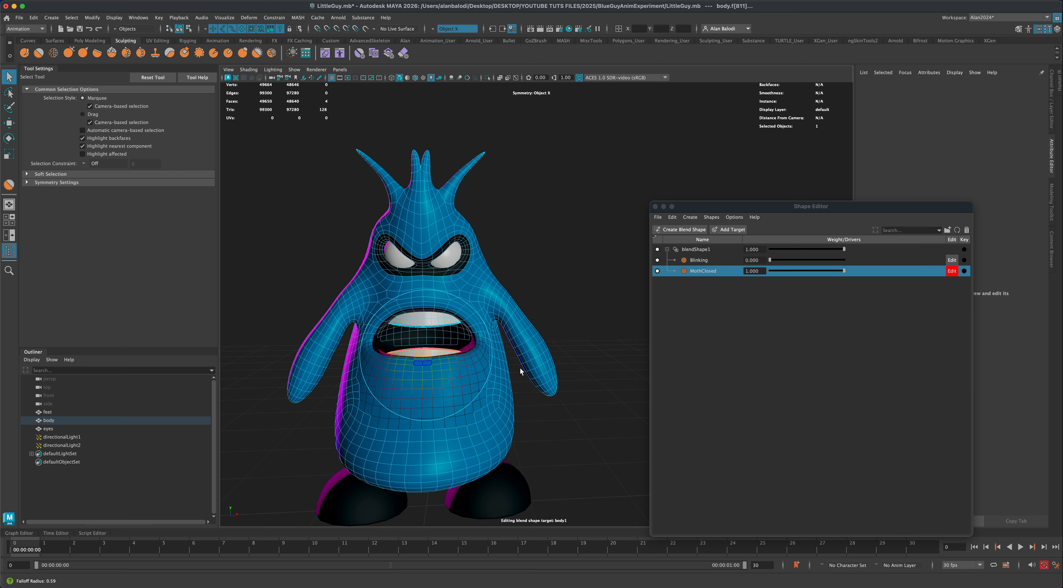
pyautogui.press('w')
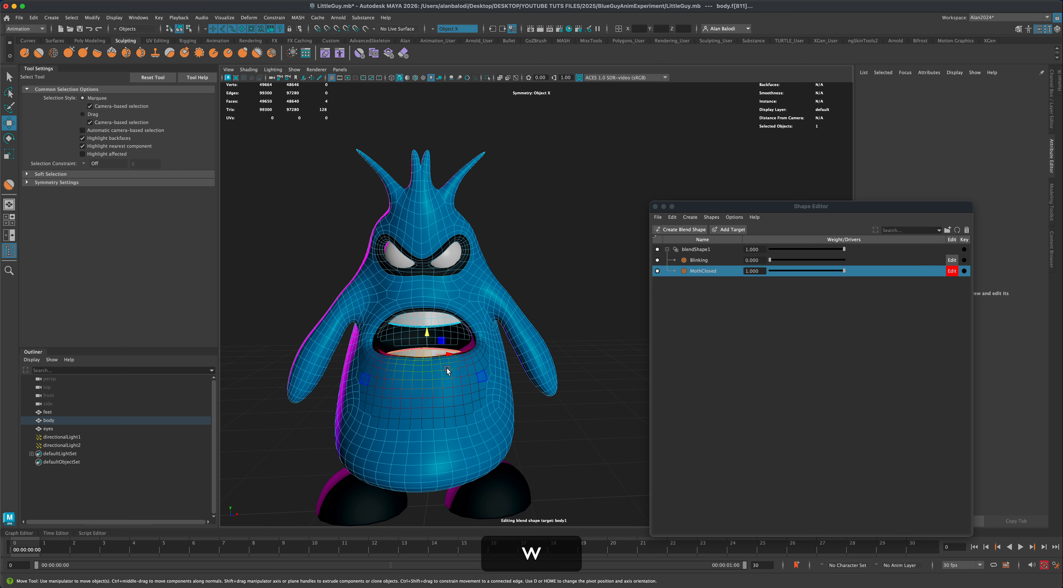
pyautogui.moveTo(428, 333); pyautogui.dragTo(432, 296)
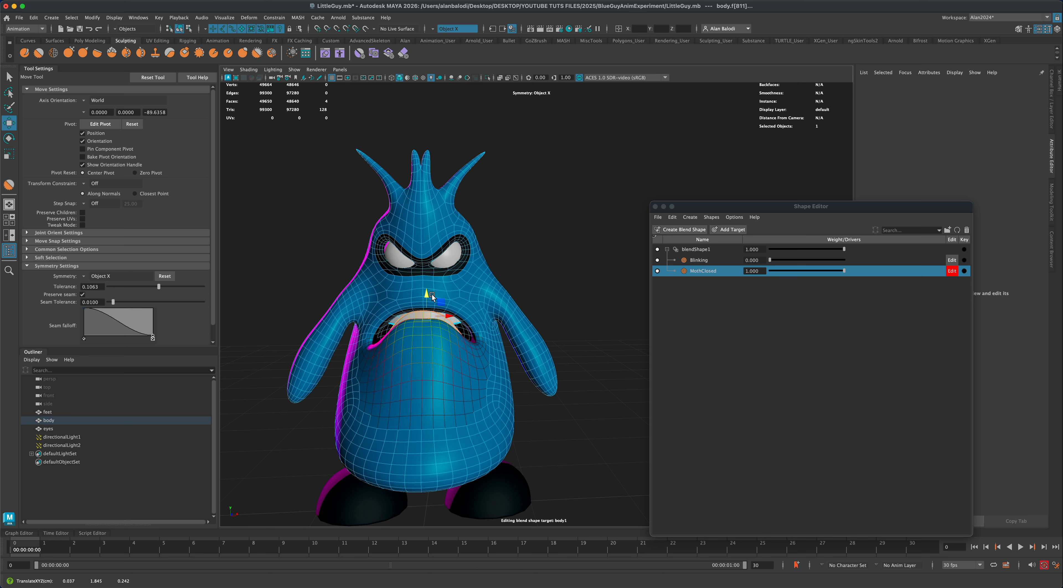
# - Raise the lower lip's sides and middle with a smaller soft falloff, then test the MothClosed weight and return it to 1
pyautogui.click(461, 346)
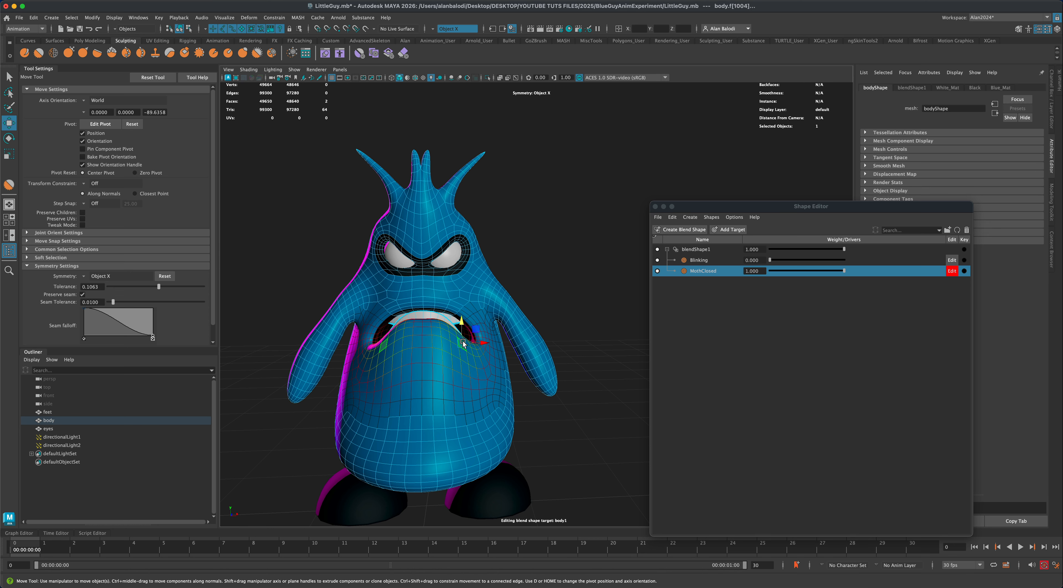
pyautogui.press('super+z')
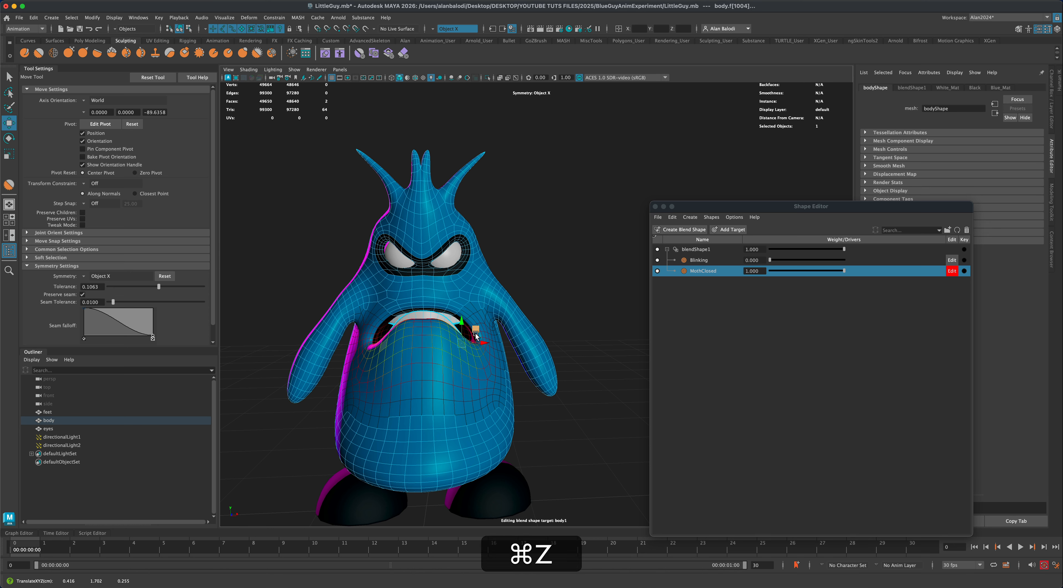
pyautogui.press('b')
pyautogui.moveTo(463, 356); pyautogui.dragTo(409, 357)
pyautogui.moveTo(468, 335); pyautogui.dragTo(475, 327)
pyautogui.click(425, 324)
pyautogui.moveTo(428, 301); pyautogui.dragTo(429, 287)
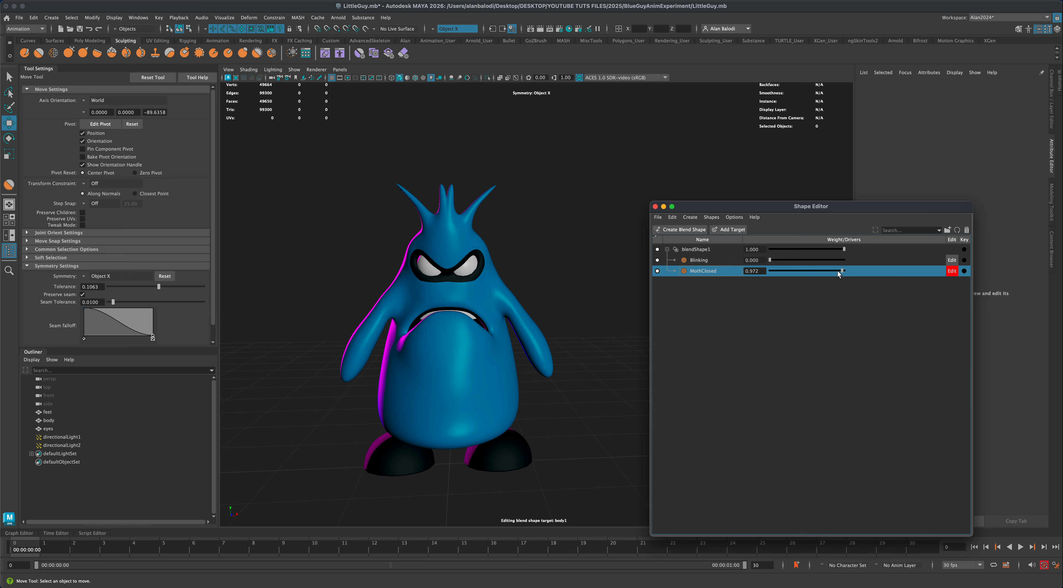
pyautogui.moveTo(838, 271)
pyautogui.mouseDown()
pyautogui.moveTo(760, 273)
pyautogui.moveTo(864, 274)
pyautogui.moveTo(747, 272)
pyautogui.moveTo(879, 281)
pyautogui.mouseUp()
# - Select faces along the upper lip's sides and middle and lower them to close the remaining mouth gap
pyautogui.click(483, 315)
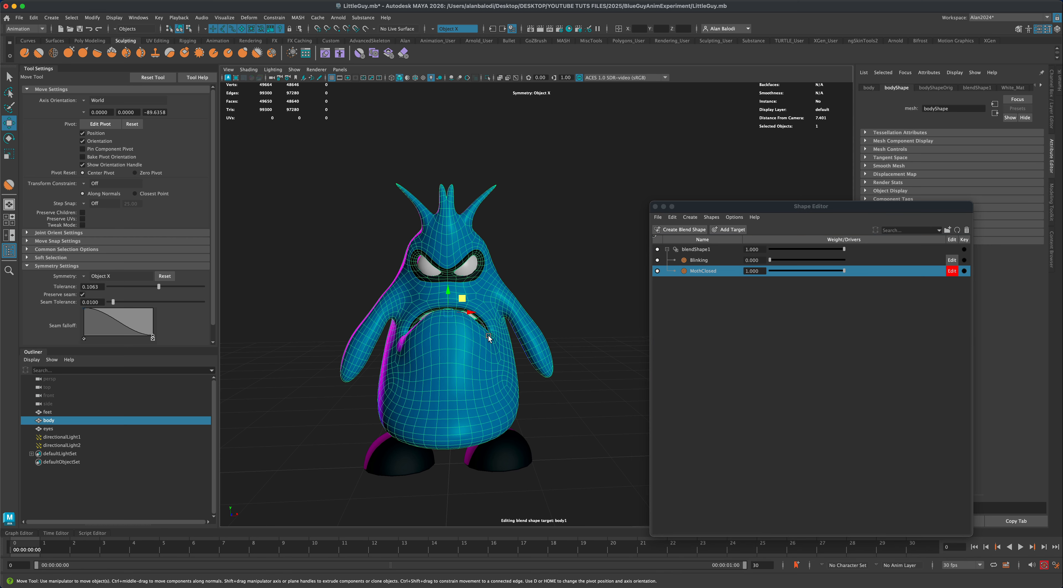
pyautogui.scroll(5, 436, 321)
pyautogui.rightClick(440, 317)
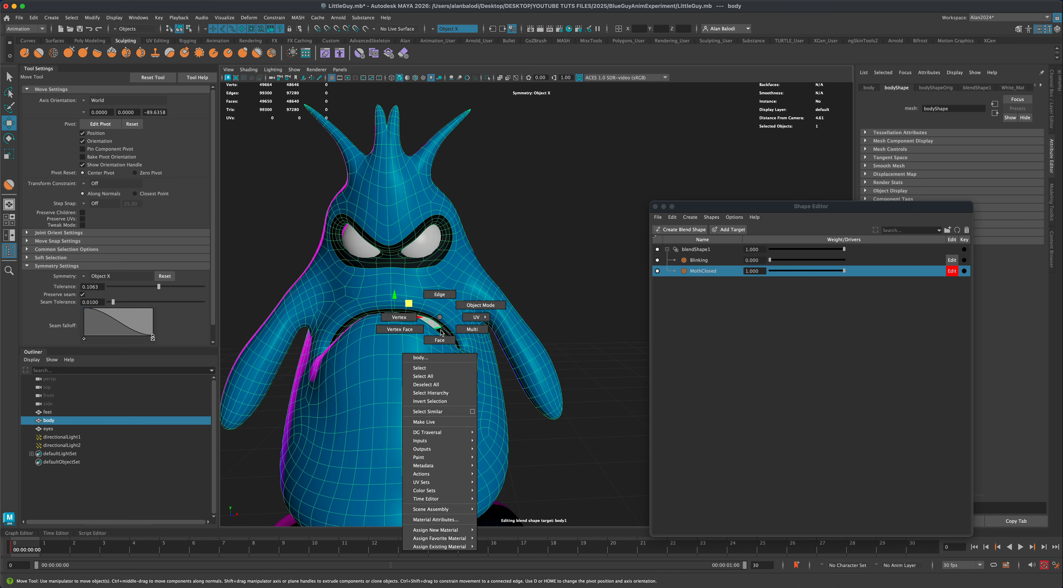
pyautogui.click(439, 339)
pyautogui.click(446, 321)
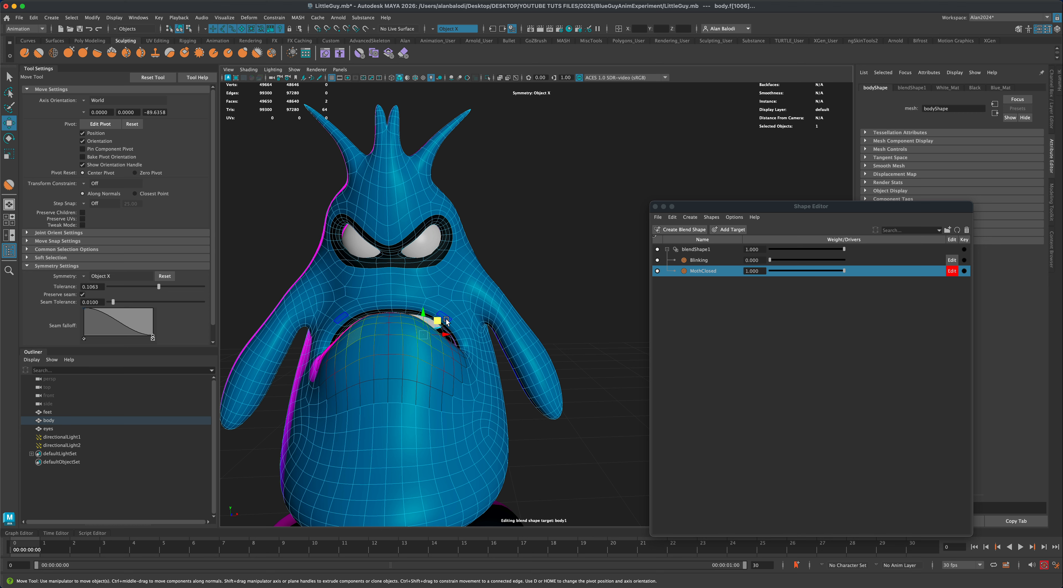
pyautogui.click(447, 321)
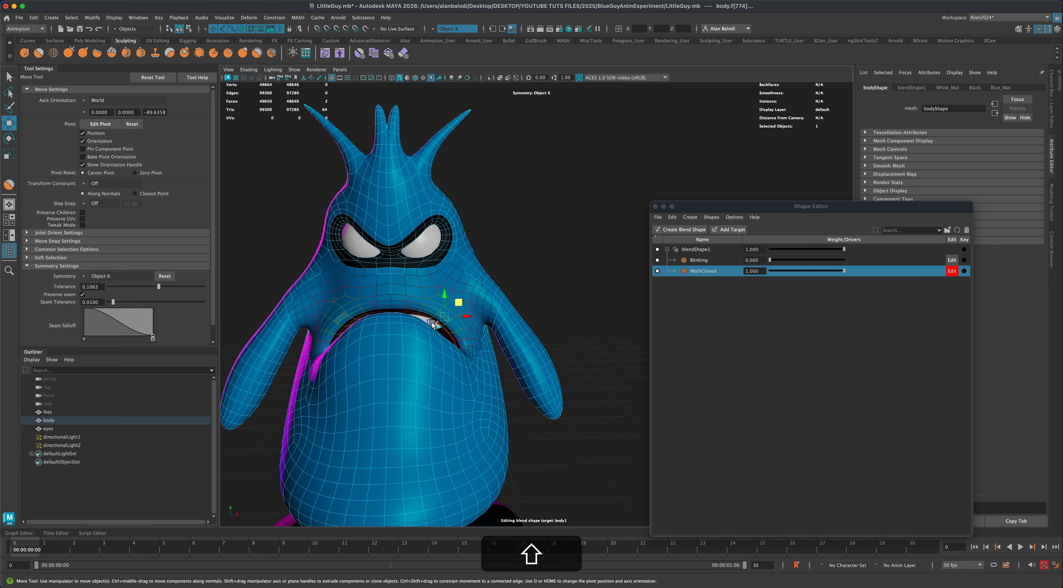
pyautogui.keyDown('shift'); pyautogui.click(450, 304); pyautogui.keyUp('shift')
pyautogui.moveTo(453, 306); pyautogui.dragTo(453, 313)
pyautogui.click(396, 307)
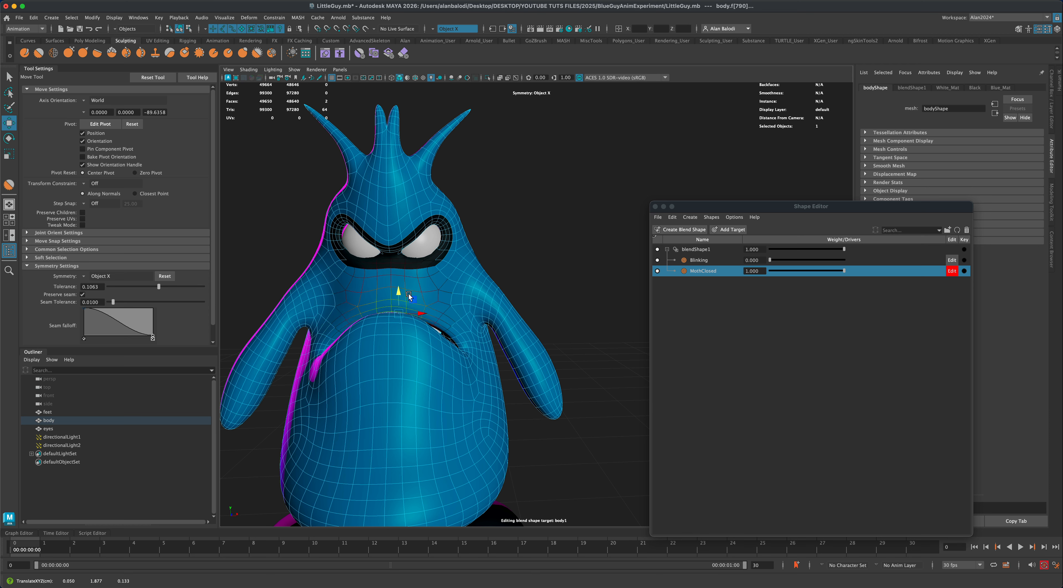
# - Return to object mode, test the MothClosed and Blinking weights on the whole character, and set both to 0
pyautogui.moveTo(429, 303); pyautogui.dragTo(475, 281, button='right')
pyautogui.click(584, 318)
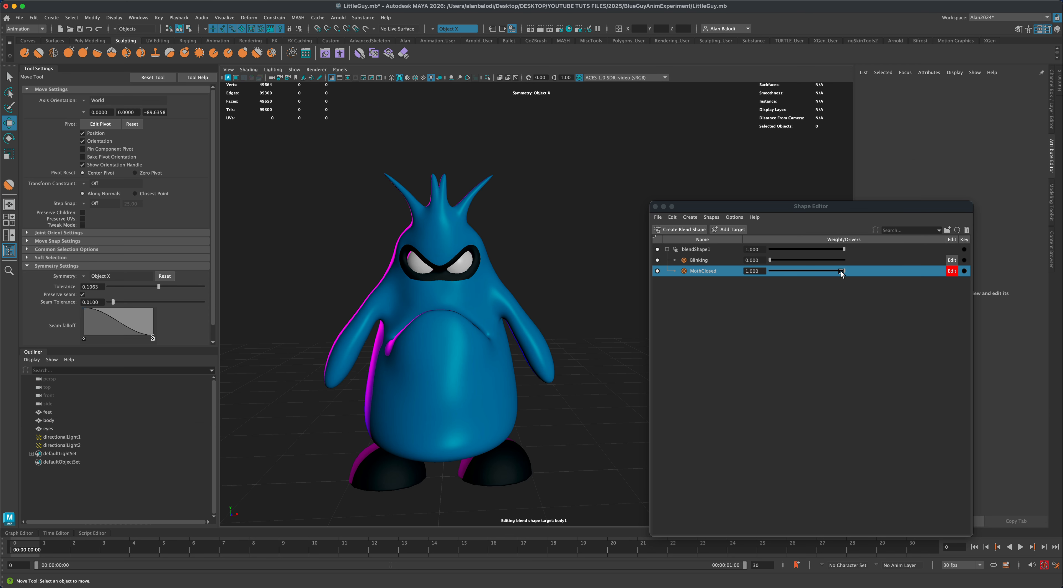
pyautogui.moveTo(843, 274); pyautogui.dragTo(887, 284)
pyautogui.scroll(-2, 573, 407)
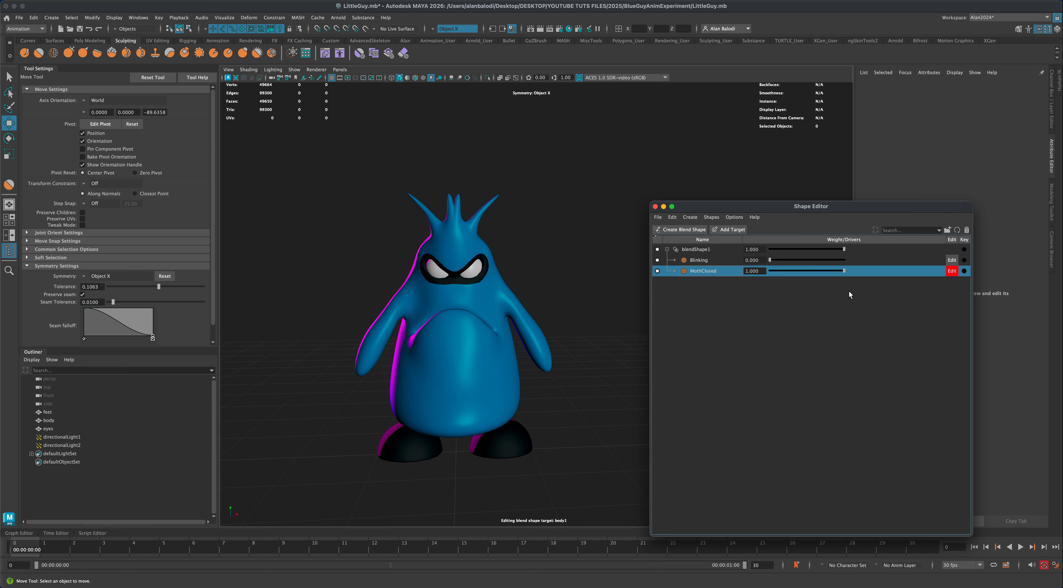
pyautogui.moveTo(771, 258)
pyautogui.mouseDown()
pyautogui.moveTo(896, 259)
pyautogui.moveTo(742, 261)
pyautogui.moveTo(832, 261)
pyautogui.moveTo(769, 261)
pyautogui.mouseUp()
pyautogui.moveTo(844, 273); pyautogui.dragTo(748, 278)
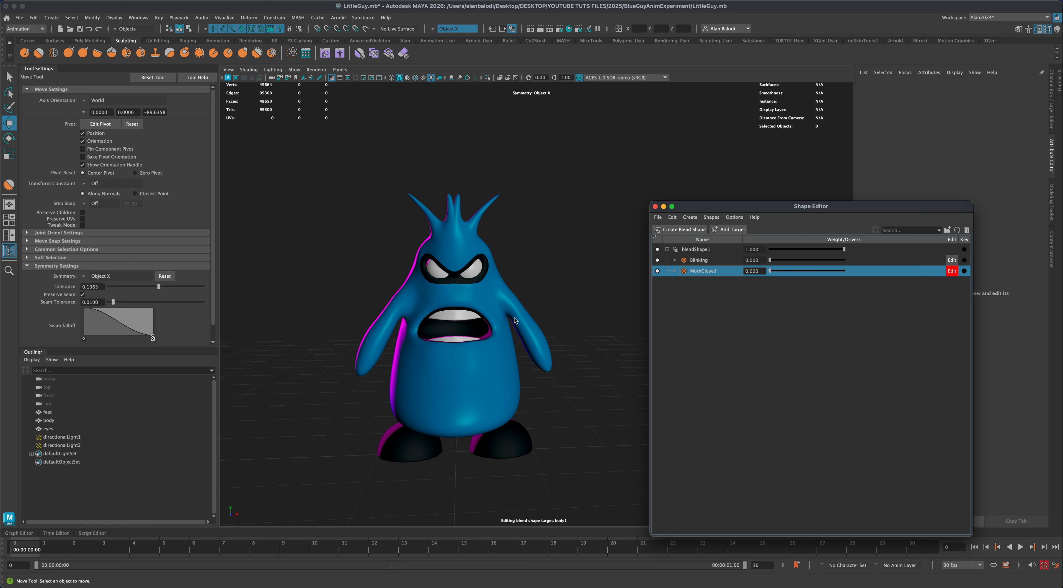
# - Add a new target for the body to blendShape1 and name it RightArm
pyautogui.moveTo(754, 206); pyautogui.dragTo(721, 207)
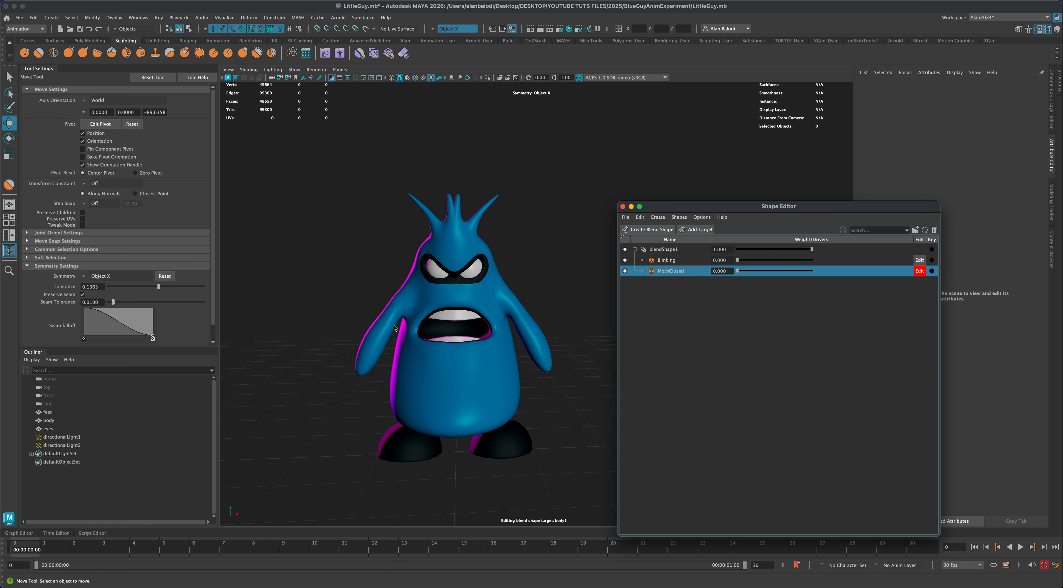
pyautogui.click(380, 333)
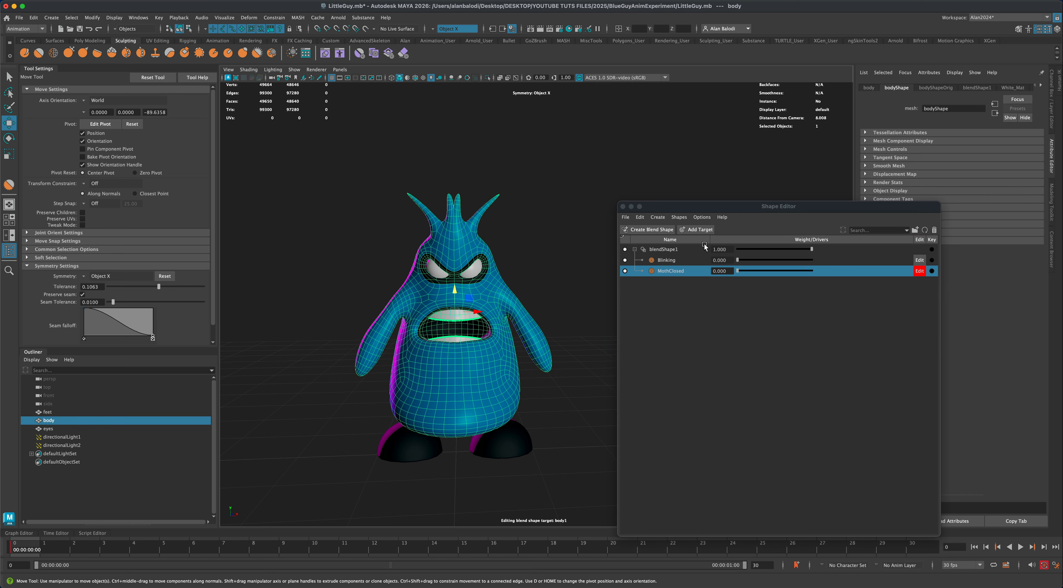
pyautogui.click(702, 230)
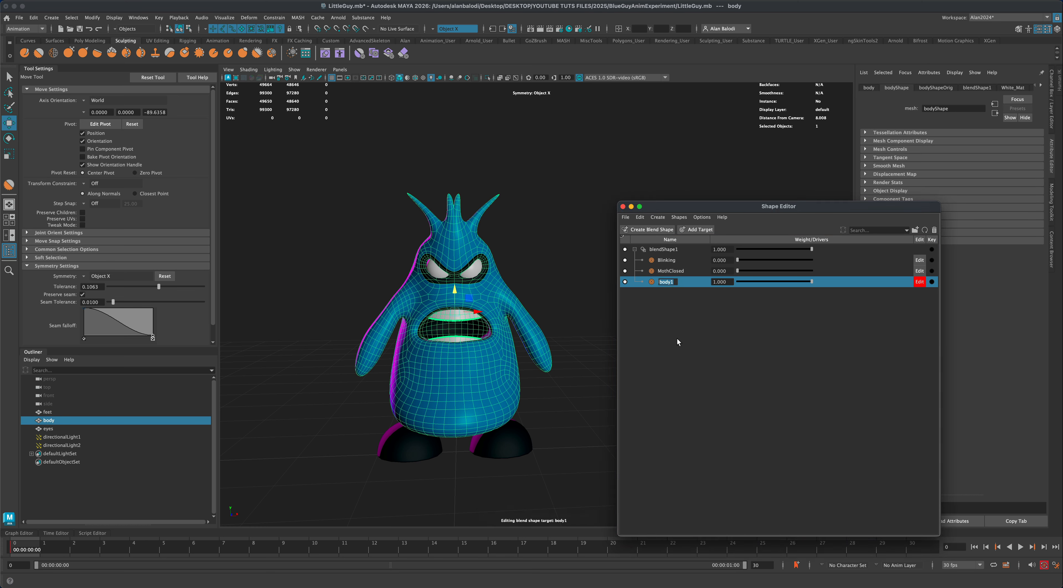
pyautogui.write('RightArm')
pyautogui.press('Return')
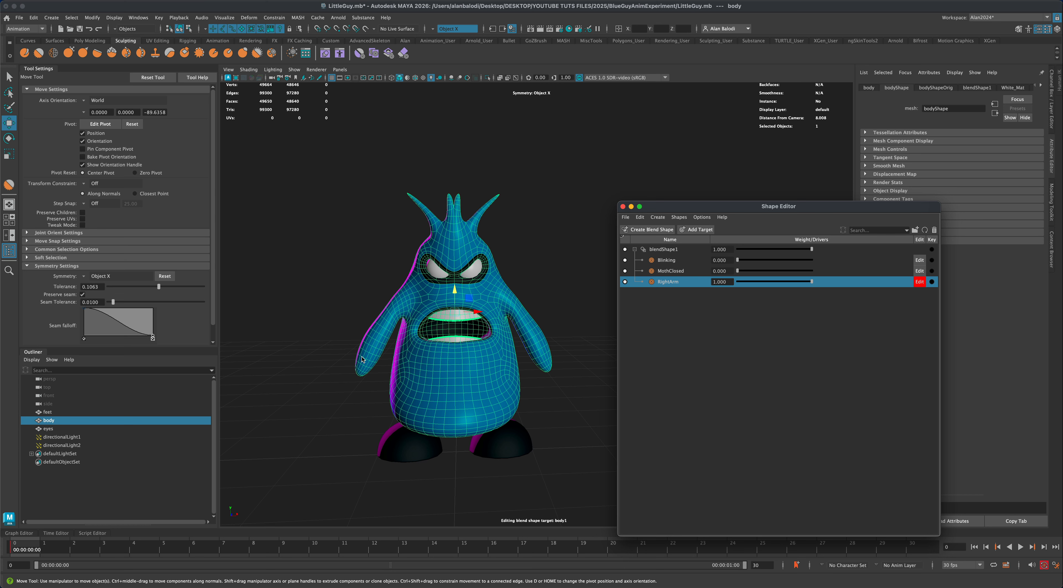
# - Try to select the faces of the character's right forearm with Object X symmetry still on
pyautogui.moveTo(361, 340); pyautogui.dragTo(363, 361, button='right')
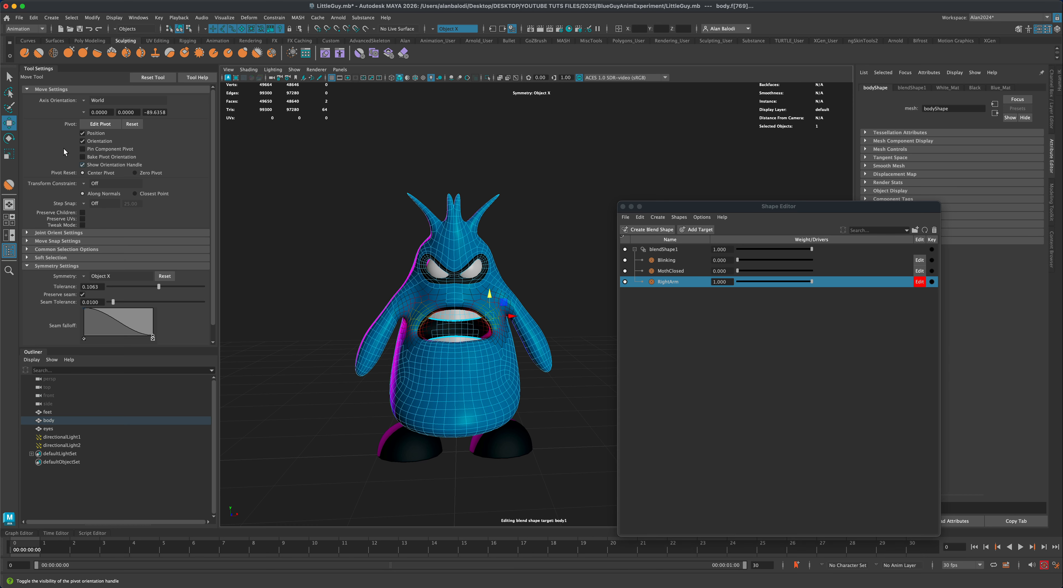
pyautogui.press('q')
pyautogui.keyDown('alt'); pyautogui.moveTo(271, 328); pyautogui.dragTo(356, 349); pyautogui.keyUp('alt')
pyautogui.keyDown('alt'); pyautogui.moveTo(356, 348); pyautogui.dragTo(417, 340, button='right'); pyautogui.keyUp('alt')
pyautogui.click(399, 341)
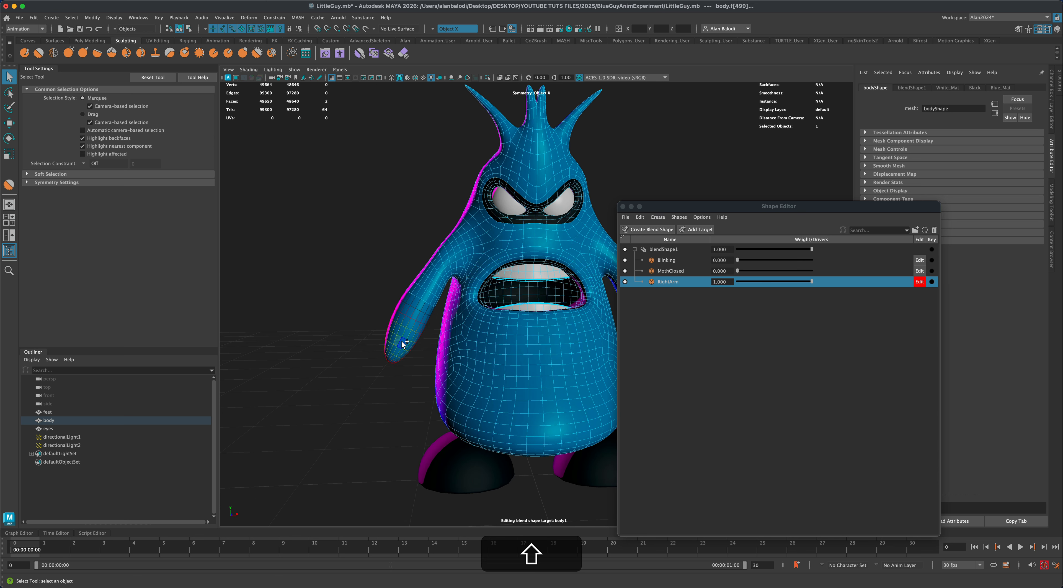
pyautogui.keyDown('shift'); pyautogui.doubleClick(403, 343); pyautogui.keyUp('shift')
pyautogui.hotkey('shift', '.')
pyautogui.hotkey('shift', '.')
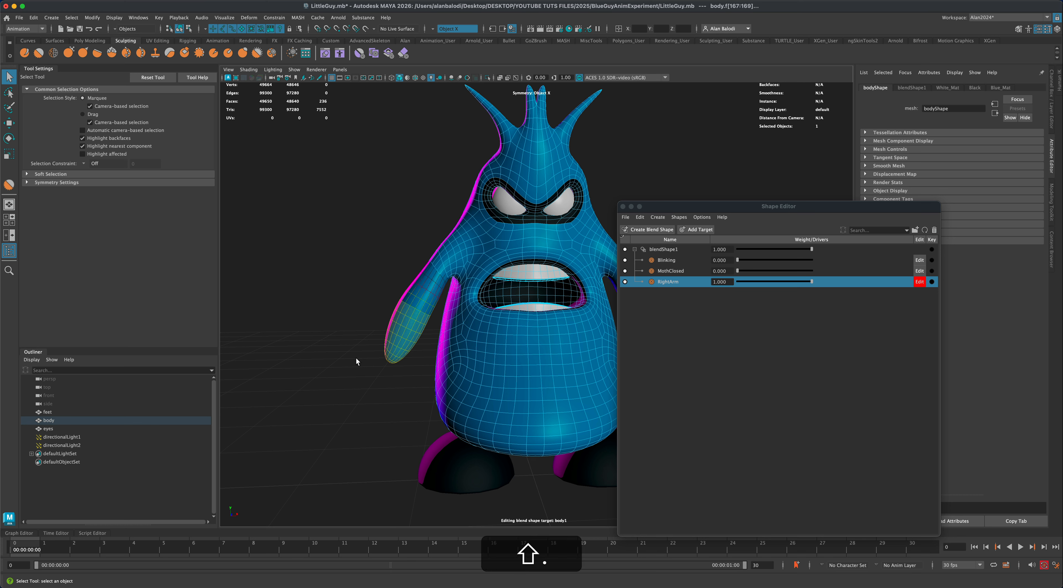
# - Turn symmetry off, move the Shape Editor clear of the character, and deselect the faces
pyautogui.click(434, 31)
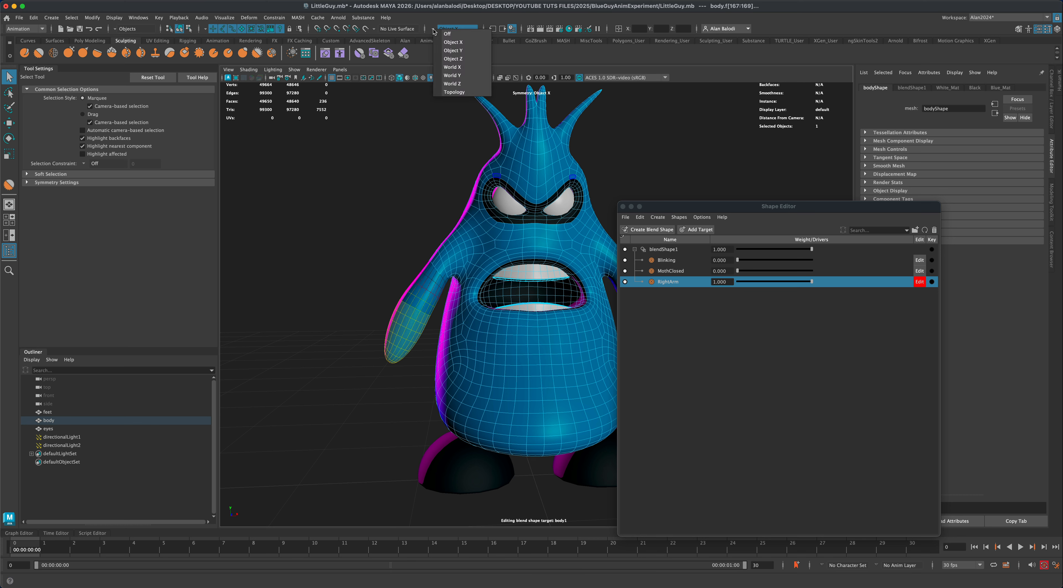
pyautogui.click(454, 34)
pyautogui.moveTo(687, 206); pyautogui.dragTo(761, 209)
pyautogui.click(316, 368)
# - Select a face loop on the character's right forearm and grow the selection to cover the lower arm and hand
pyautogui.click(400, 330)
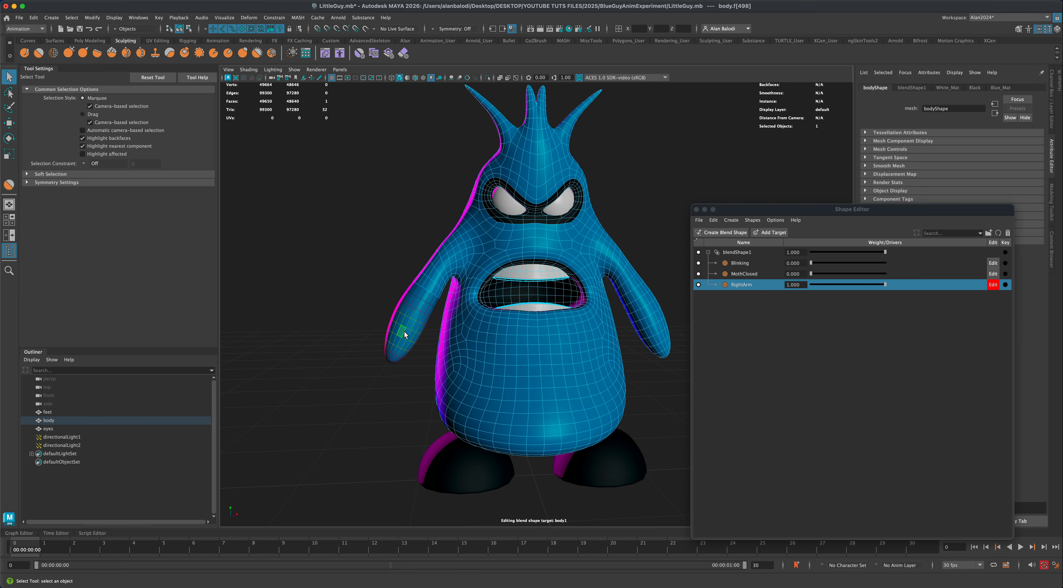
pyautogui.keyDown('shift'); pyautogui.doubleClick(408, 332); pyautogui.keyUp('shift')
pyautogui.hotkey('shift', '.')
pyautogui.hotkey('shift', '.')
pyautogui.hotkey('shift', '.')
pyautogui.hotkey('shift', '.')
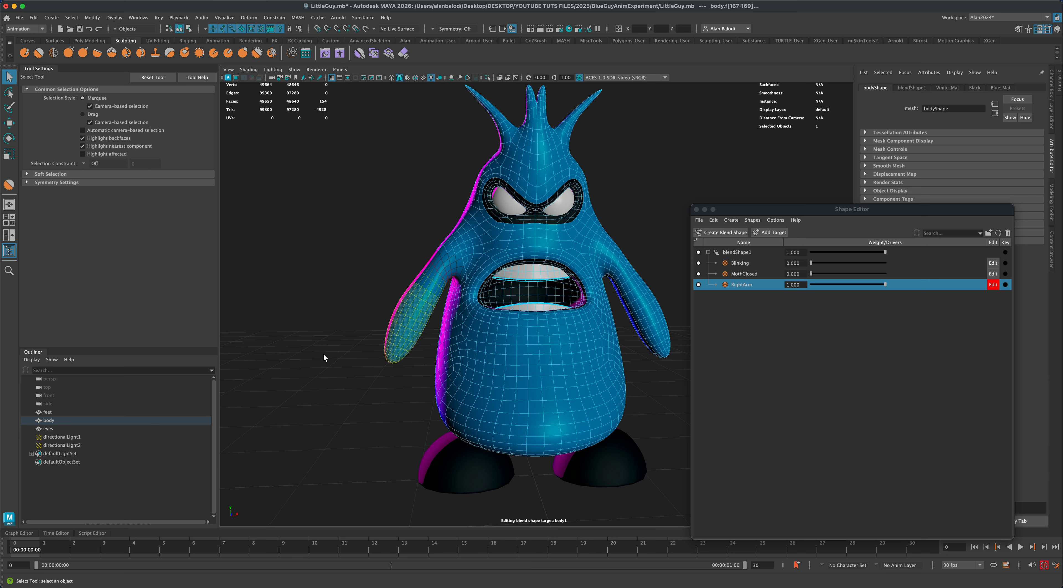
pyautogui.hotkey('shift', '.')
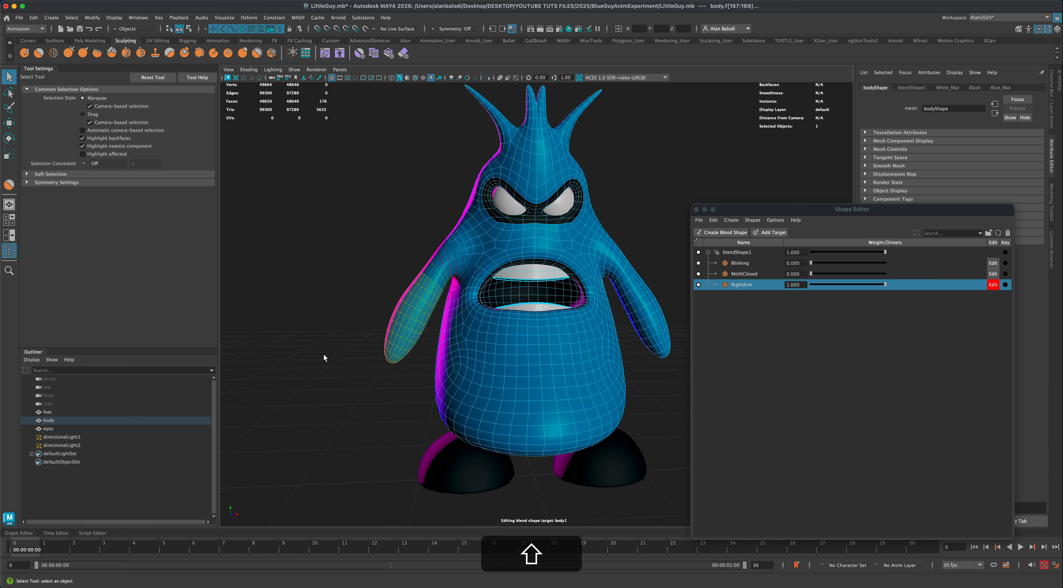
pyautogui.hotkey('shift', ',')
pyautogui.hotkey('shift', ',')
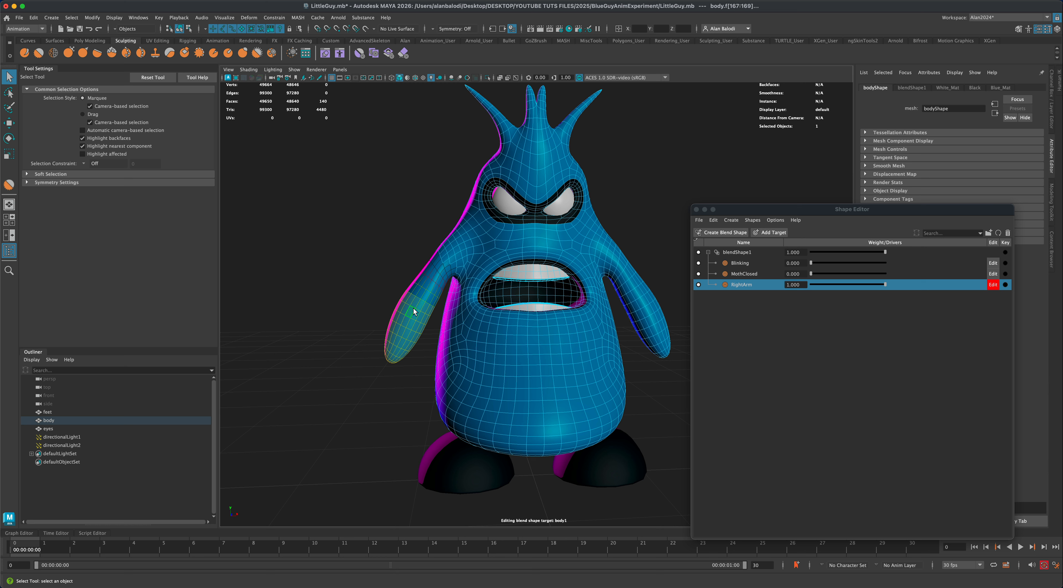
# - Rotate and move the selected right forearm faces so the arm bends outward and up from the body
pyautogui.click(9, 139)
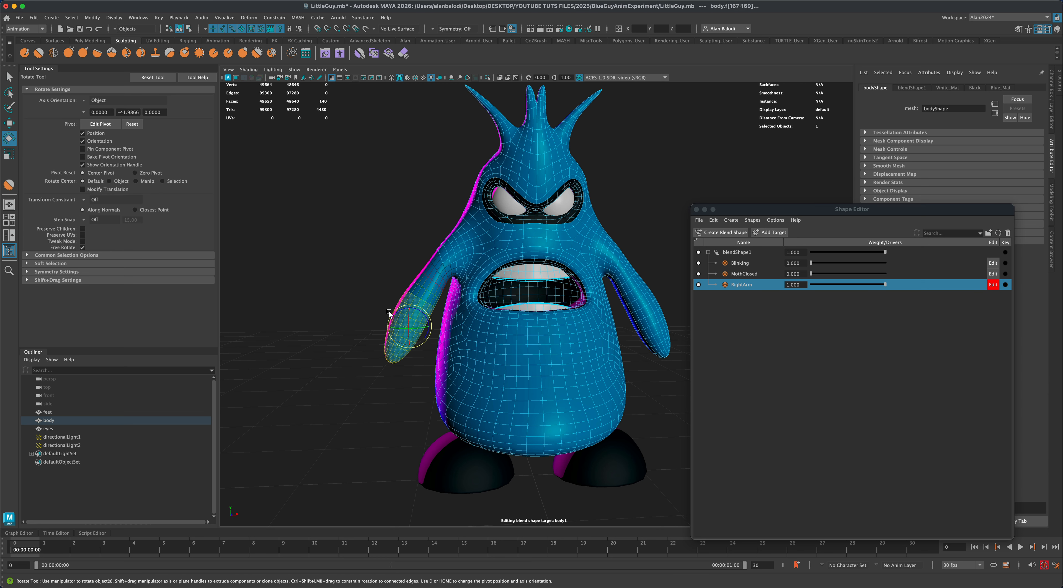
pyautogui.moveTo(390, 312)
pyautogui.mouseDown()
pyautogui.moveTo(435, 291)
pyautogui.moveTo(402, 289)
pyautogui.moveTo(370, 252)
pyautogui.moveTo(350, 250)
pyautogui.moveTo(360, 269)
pyautogui.moveTo(366, 275)
pyautogui.moveTo(364, 209)
pyautogui.moveTo(380, 245)
pyautogui.moveTo(377, 233)
pyautogui.mouseUp()
pyautogui.press('w')
pyautogui.press('e')
pyautogui.press('w')
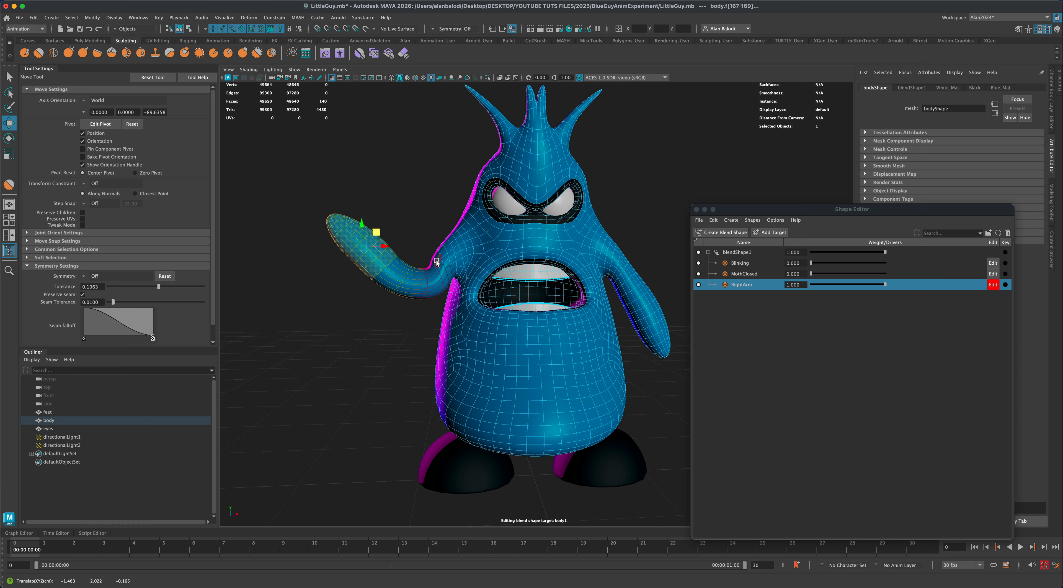
# - Return the body to object mode and smooth the bent right arm around its elbow and shoulder using a Smooth brush of size 0.270
pyautogui.moveTo(454, 255); pyautogui.dragTo(461, 237, button='right')
pyautogui.moveTo(369, 312)
pyautogui.keyDown('alt'); pyautogui.mouseDown()
pyautogui.moveTo(325, 366)
pyautogui.moveTo(413, 277)
pyautogui.mouseUp(); pyautogui.keyUp('alt')
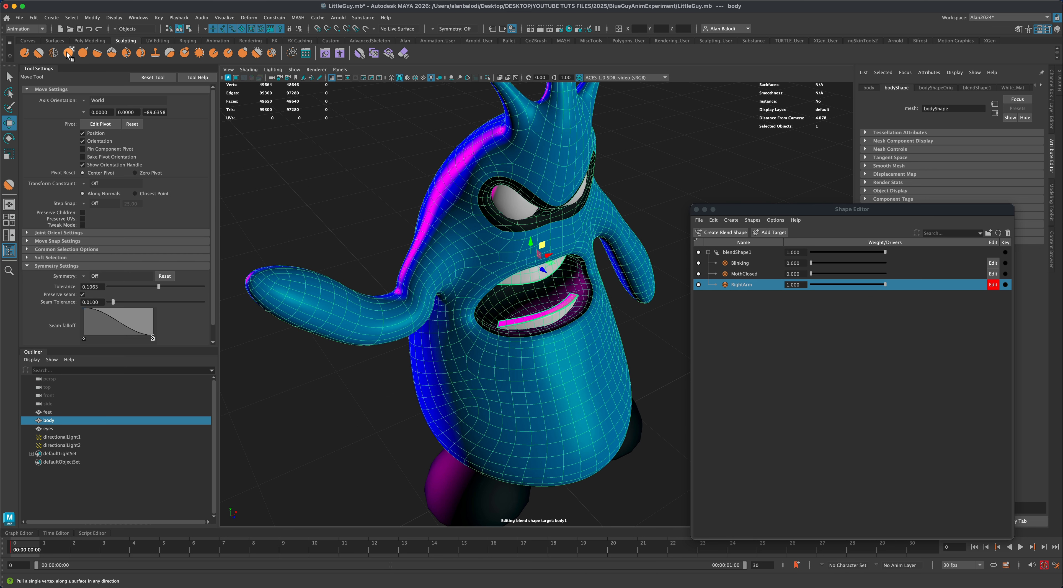
pyautogui.click(39, 54)
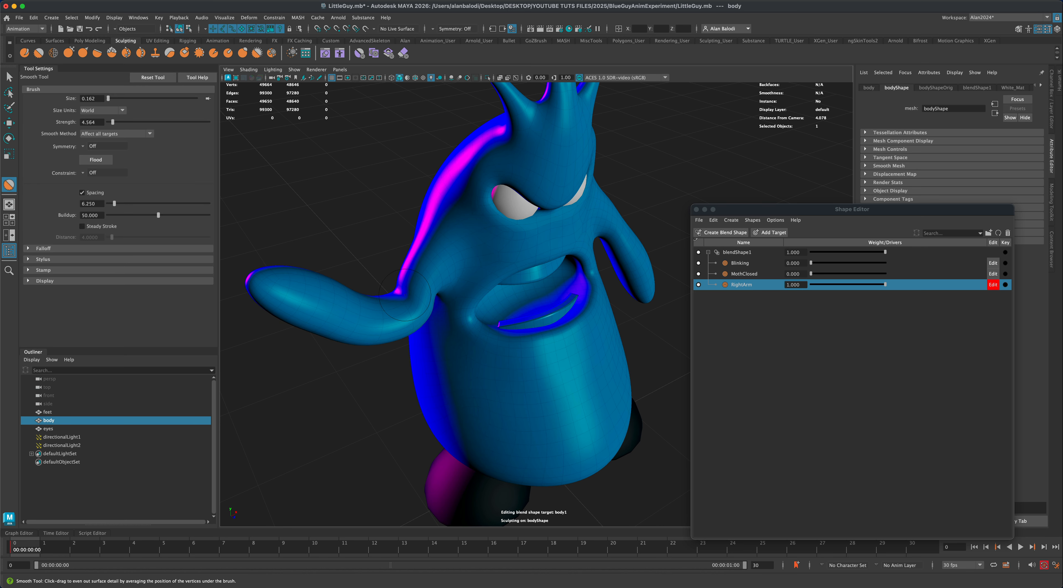
pyautogui.press('b')
pyautogui.moveTo(405, 295); pyautogui.dragTo(422, 295)
pyautogui.keyDown('alt'); pyautogui.moveTo(417, 284); pyautogui.dragTo(580, 253); pyautogui.keyUp('alt')
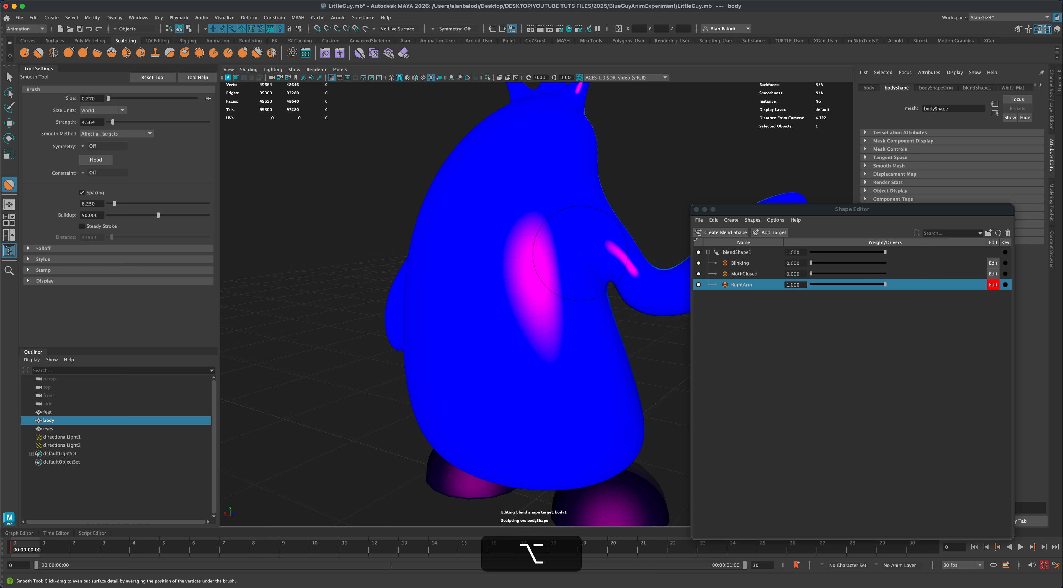
pyautogui.keyDown('alt'); pyautogui.moveTo(401, 276); pyautogui.dragTo(355, 276); pyautogui.keyUp('alt')
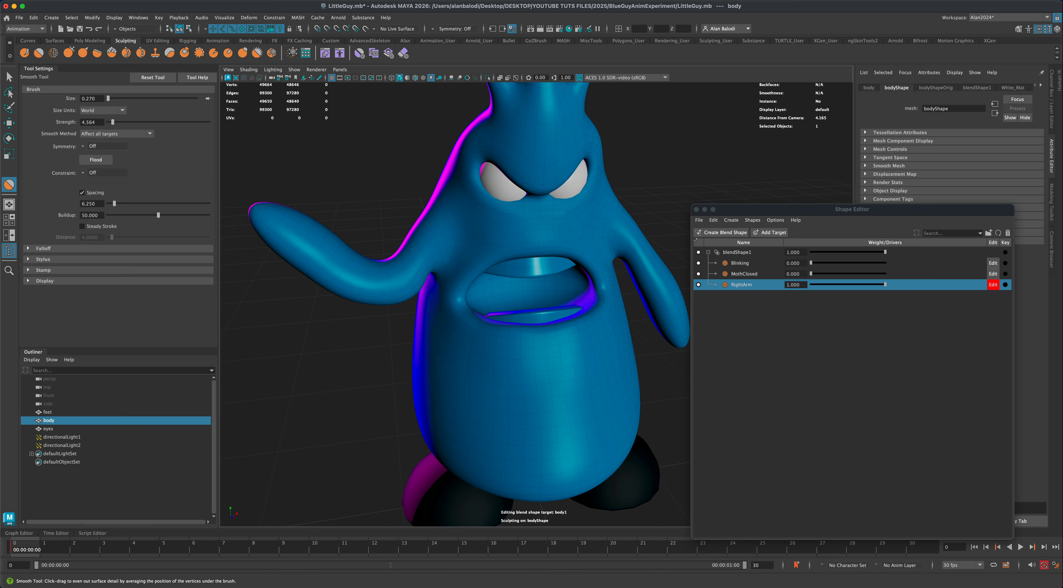
pyautogui.keyDown('alt'); pyautogui.moveTo(407, 269); pyautogui.dragTo(448, 260); pyautogui.keyUp('alt')
pyautogui.keyDown('alt'); pyautogui.moveTo(447, 260); pyautogui.dragTo(406, 283, button='right'); pyautogui.keyUp('alt')
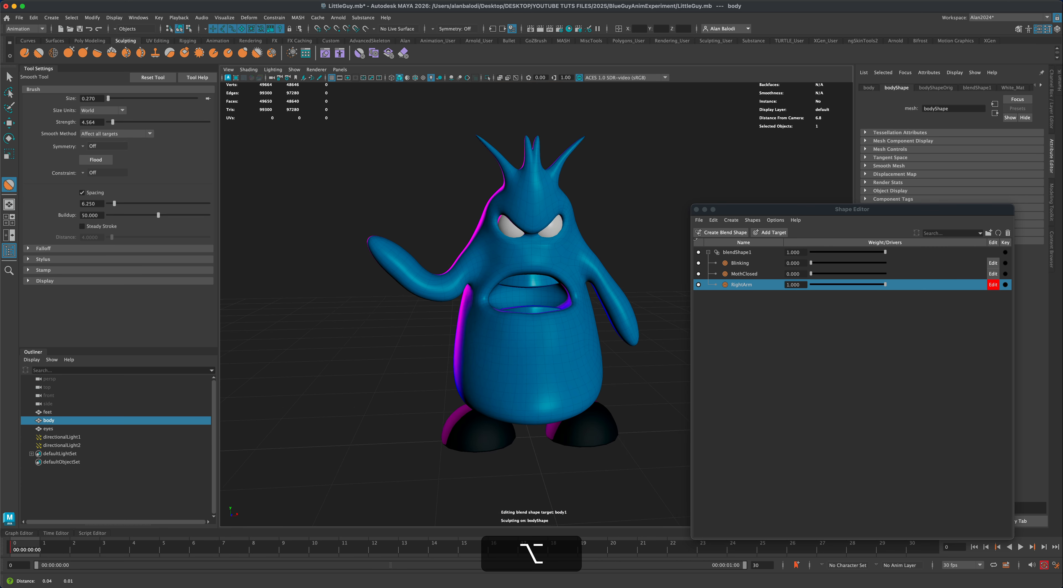
pyautogui.keyDown('alt'); pyautogui.moveTo(413, 284); pyautogui.dragTo(435, 285); pyautogui.keyUp('alt')
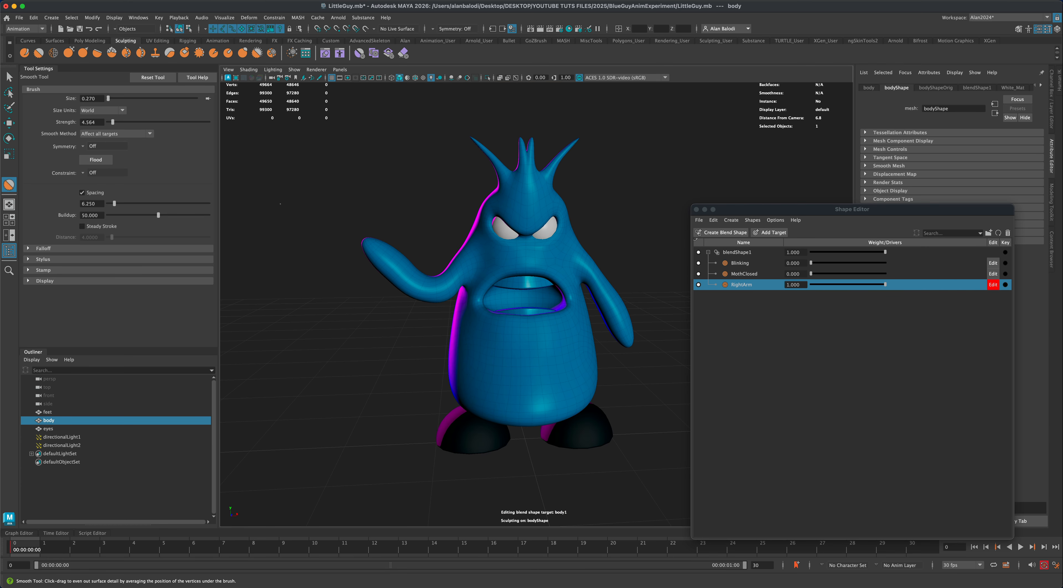
# - Lower the RightArm weight to 0.464 and add an in-between target at that value
pyautogui.press('q')
pyautogui.moveTo(393, 338)
pyautogui.keyDown('alt'); pyautogui.mouseDown()
pyautogui.moveTo(382, 346)
pyautogui.moveTo(399, 351)
pyautogui.mouseUp(); pyautogui.keyUp('alt')
pyautogui.moveTo(885, 284); pyautogui.dragTo(845, 284)
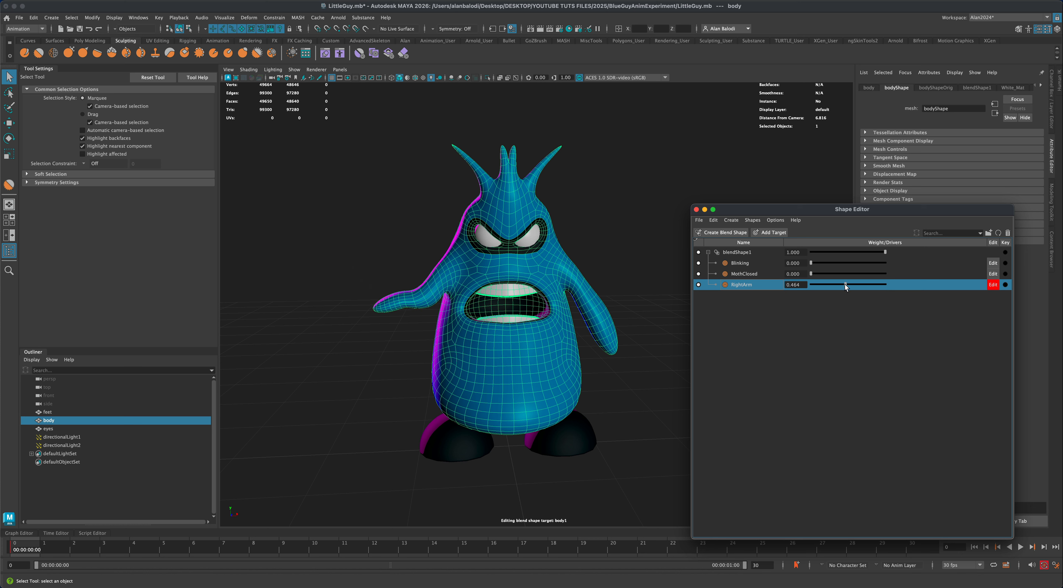
pyautogui.click(732, 221)
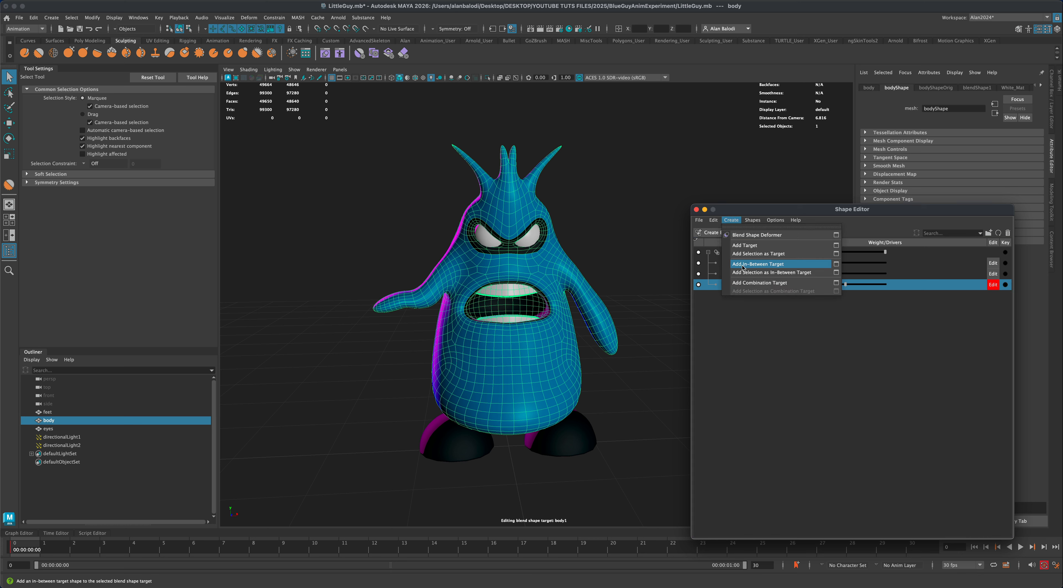
pyautogui.click(773, 265)
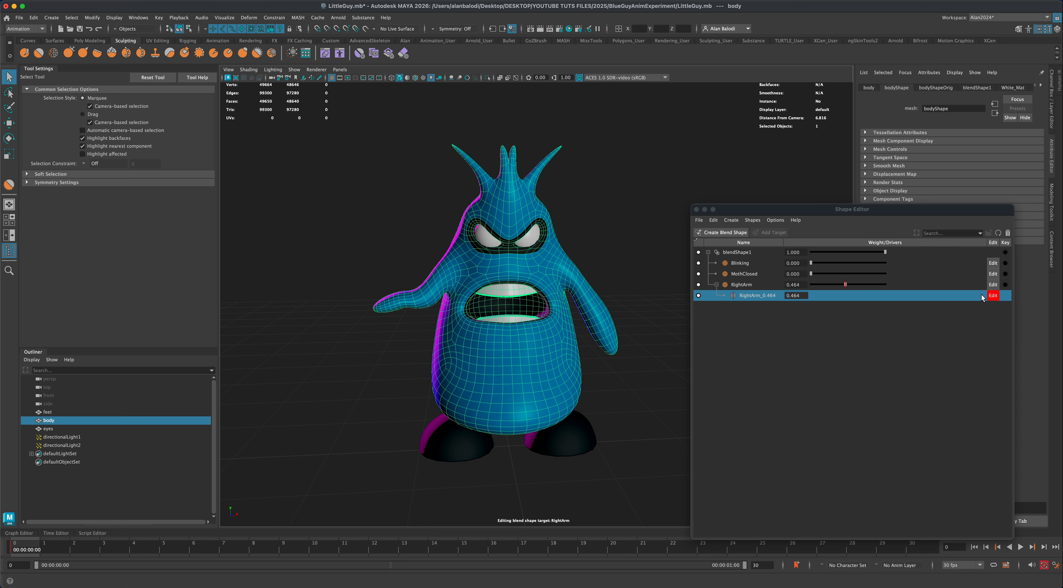
# - Reshape the right forearm on the in-between target with Smooth at strength 17.842 and Grab at brush size 0.409
pyautogui.click(39, 53)
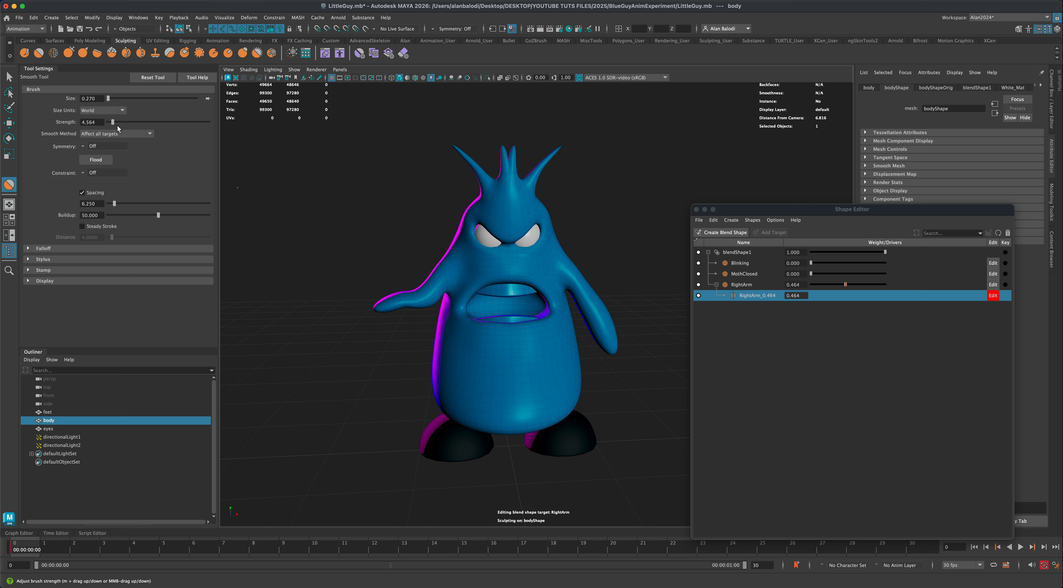
pyautogui.moveTo(113, 122); pyautogui.dragTo(126, 123)
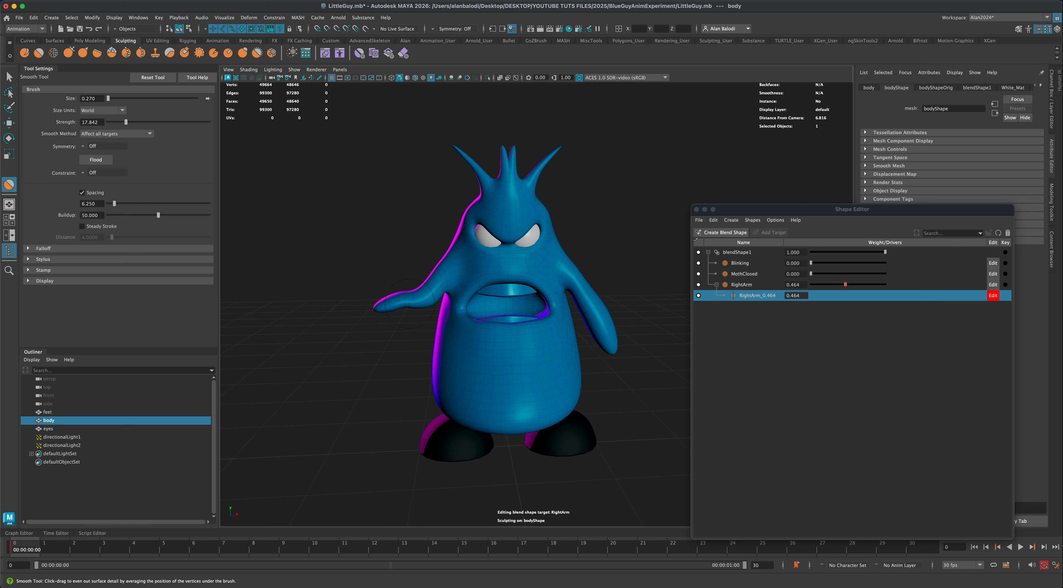
pyautogui.press('b')
pyautogui.moveTo(408, 300); pyautogui.dragTo(424, 295)
pyautogui.click(68, 53)
pyautogui.moveTo(396, 303)
pyautogui.mouseDown()
pyautogui.moveTo(396, 326)
pyautogui.moveTo(408, 317)
pyautogui.moveTo(405, 285)
pyautogui.moveTo(398, 304)
pyautogui.moveTo(413, 309)
pyautogui.moveTo(411, 284)
pyautogui.moveTo(371, 312)
pyautogui.moveTo(381, 321)
pyautogui.moveTo(407, 312)
pyautogui.moveTo(407, 281)
pyautogui.mouseUp()
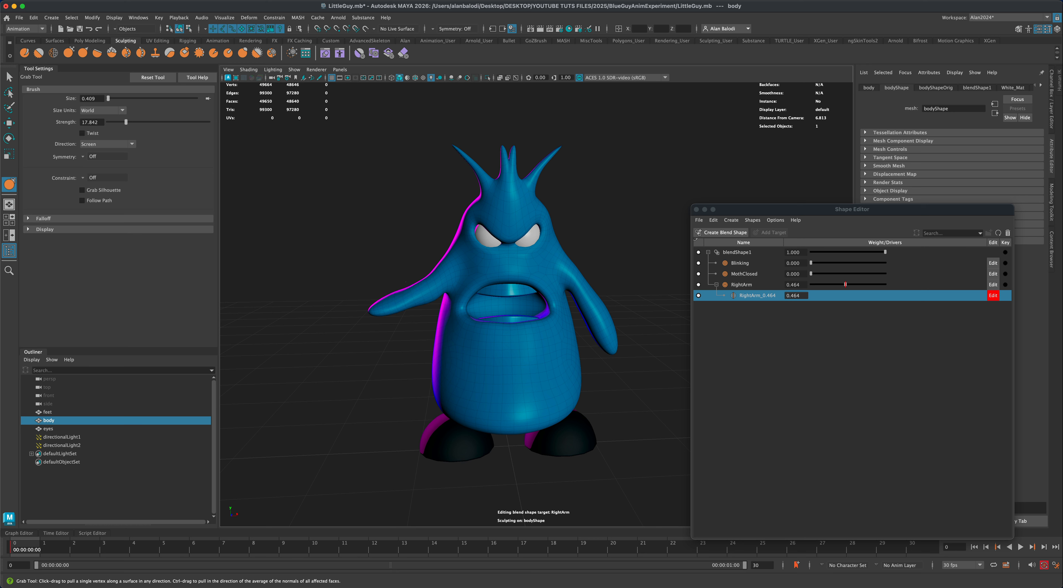
# - Stop editing the RightArm in-between target and raise the RightArm weight to 1.000
pyautogui.press('shift')
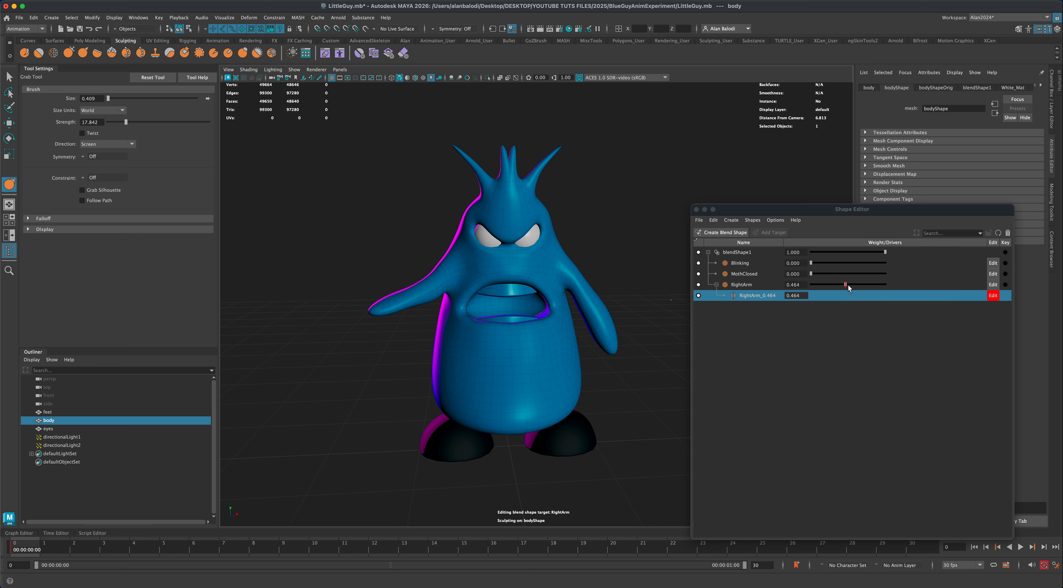
pyautogui.click(993, 296)
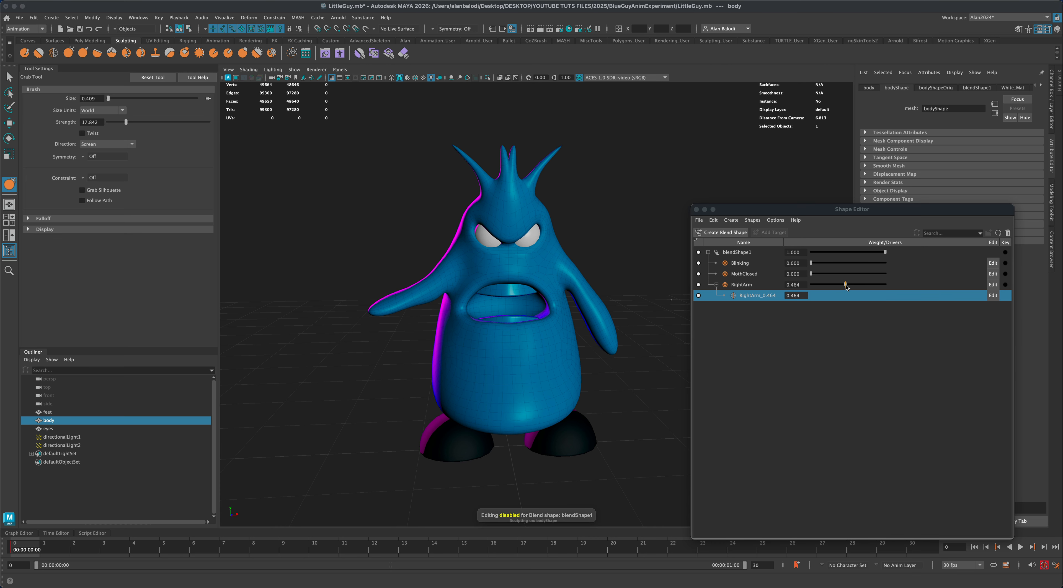
pyautogui.moveTo(845, 285); pyautogui.dragTo(890, 283)
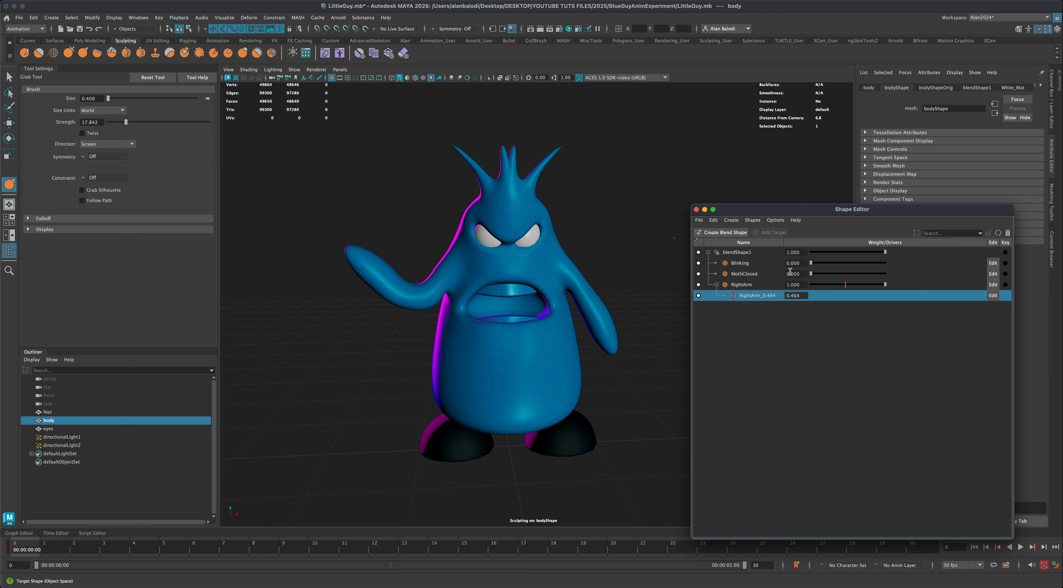
# - Add another target to blendShape1 and name it RAWave
pyautogui.click(740, 252)
pyautogui.click(772, 231)
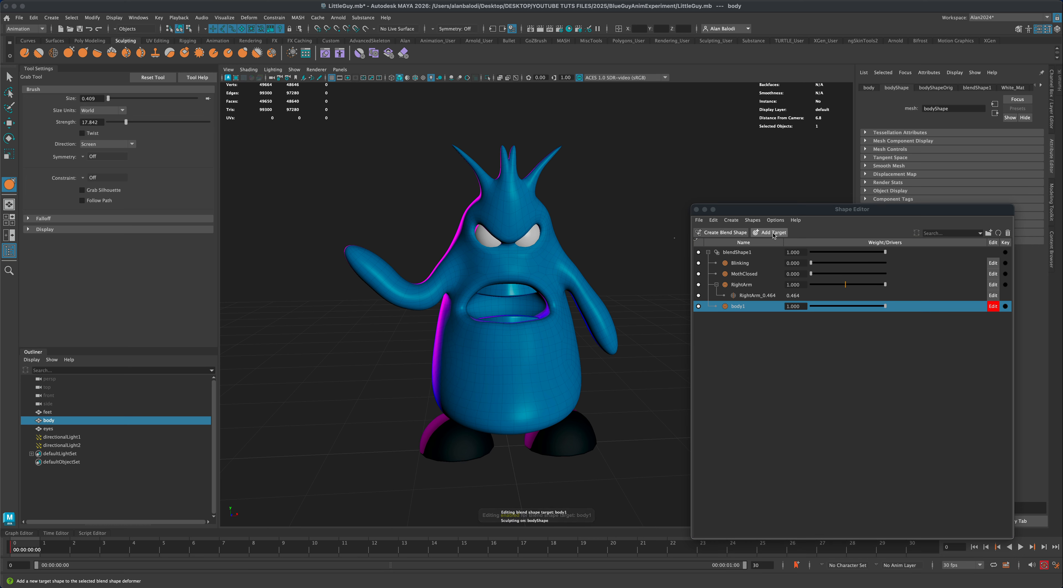
pyautogui.click(739, 306)
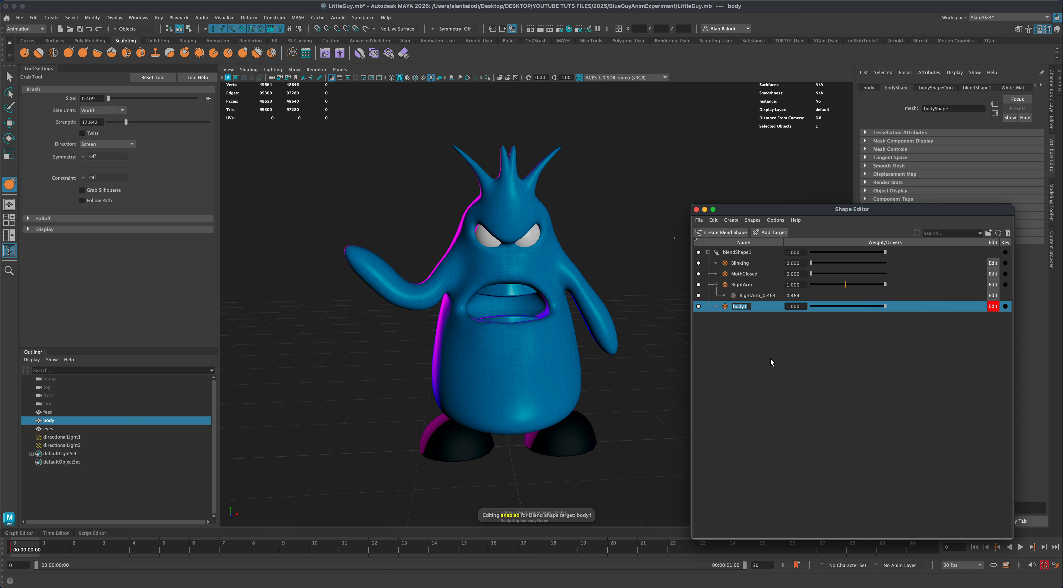
pyautogui.write('Wave')
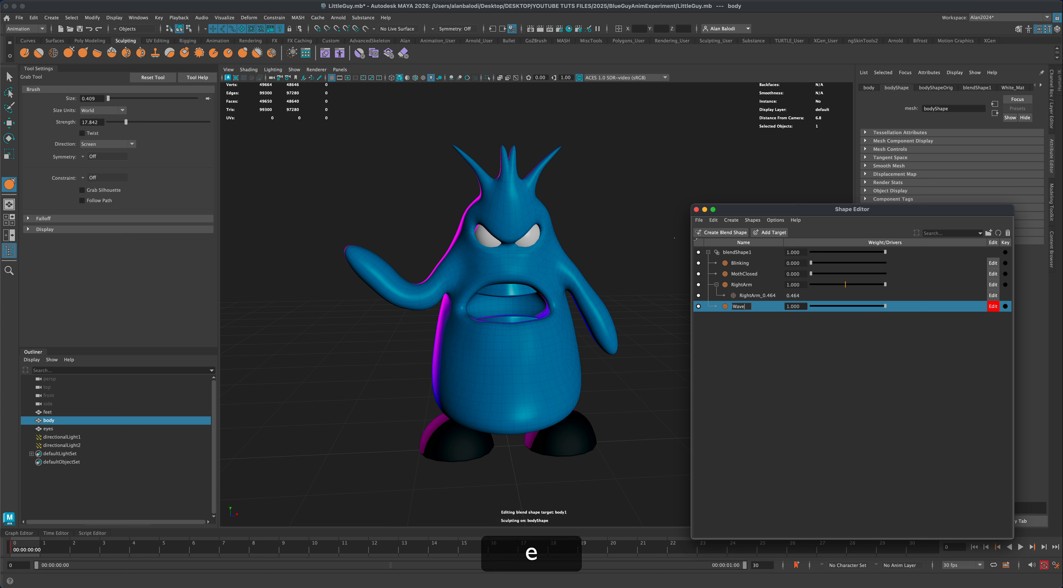
pyautogui.press('BackSpace')
pyautogui.press('BackSpace')
pyautogui.write('RAWave')
pyautogui.press('Return')
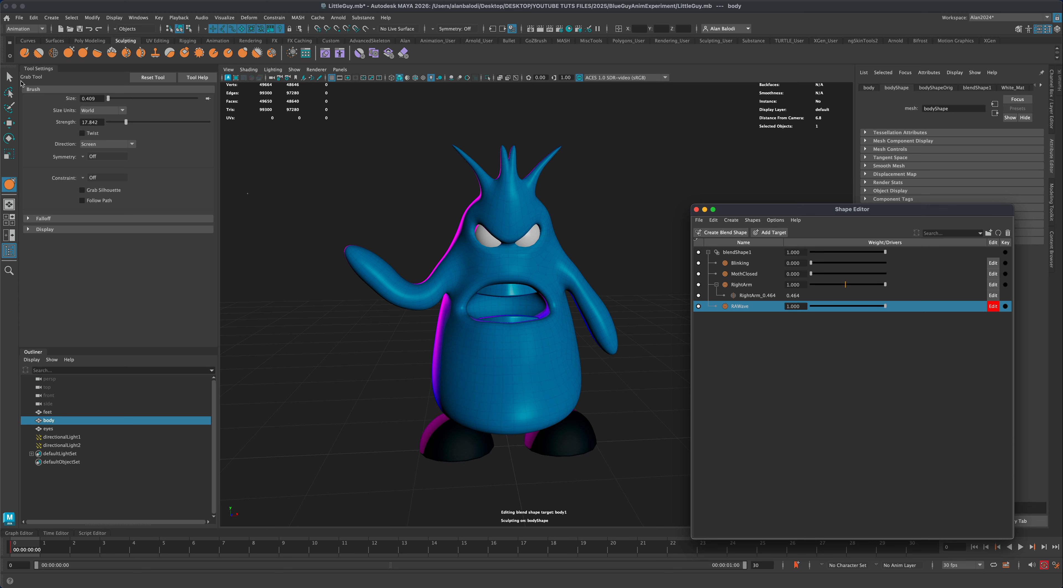
# - Select a face loop near the tip of the right arm and grow the selection to cover the hand and forearm
pyautogui.press('q')
pyautogui.moveTo(370, 271); pyautogui.dragTo(373, 288, button='right')
pyautogui.click(358, 263)
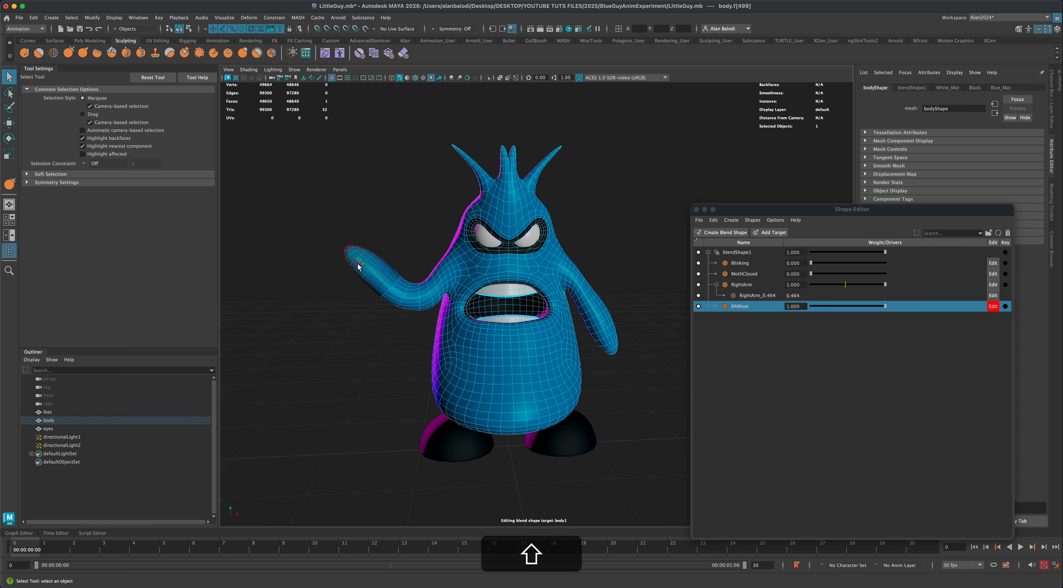
pyautogui.keyDown('shift'); pyautogui.doubleClick(357, 264); pyautogui.keyUp('shift')
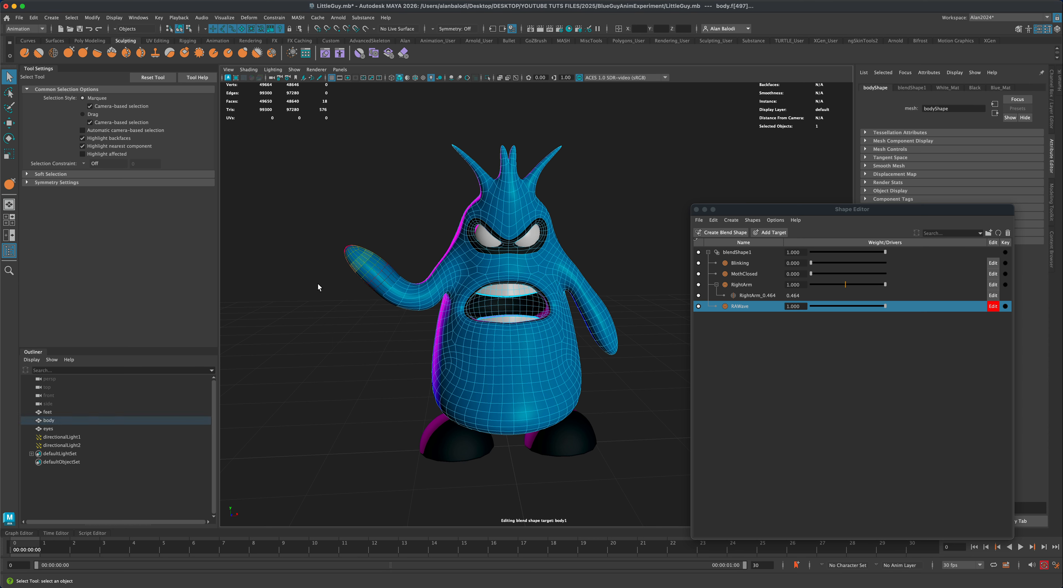
pyautogui.hotkey('shift', '.')
pyautogui.hotkey('shift', '.')
pyautogui.hotkey('shift', '.')
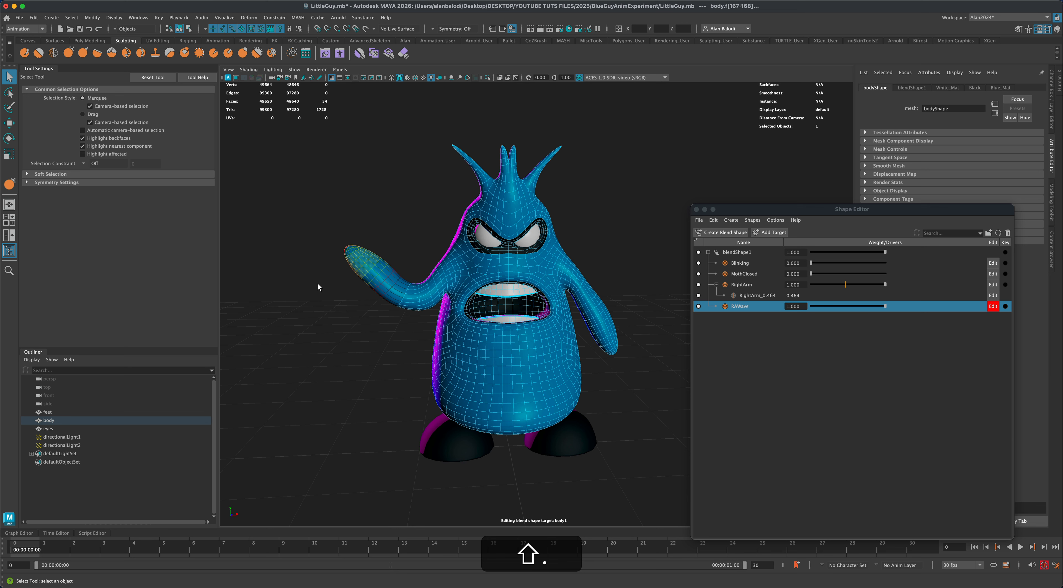
pyautogui.hotkey('shift', '.')
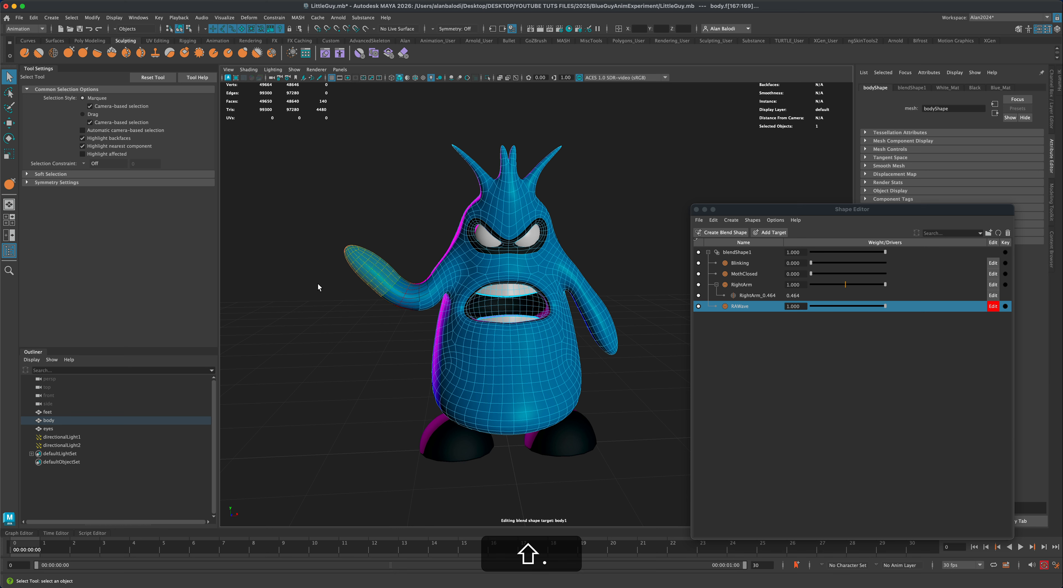
# - Rotate and move the selected forearm faces upright into a waving pose, then return to object mode and deselect the body
pyautogui.press('e')
pyautogui.moveTo(371, 240); pyautogui.dragTo(424, 224)
pyautogui.press('w')
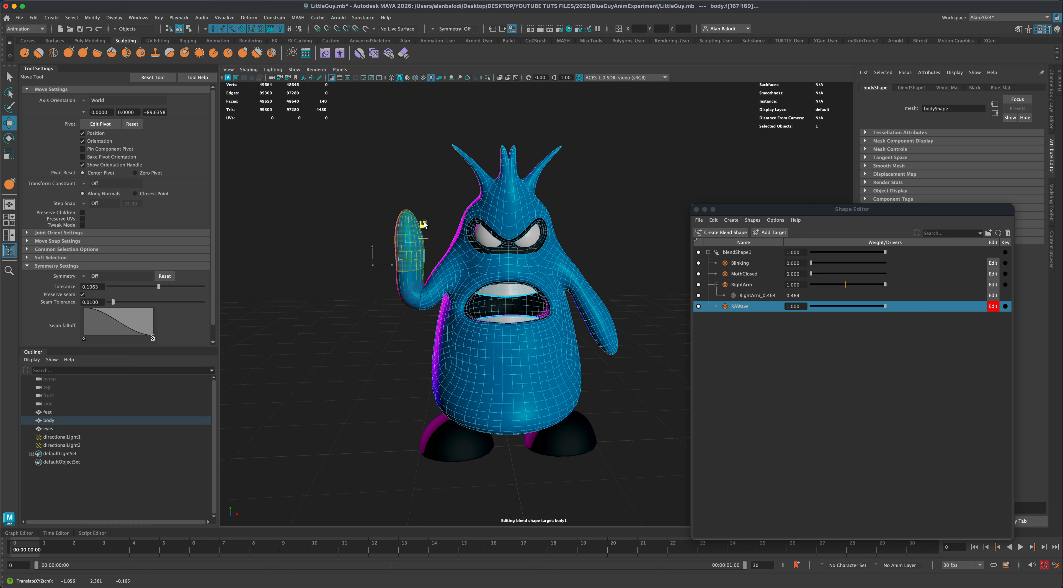
pyautogui.press('e')
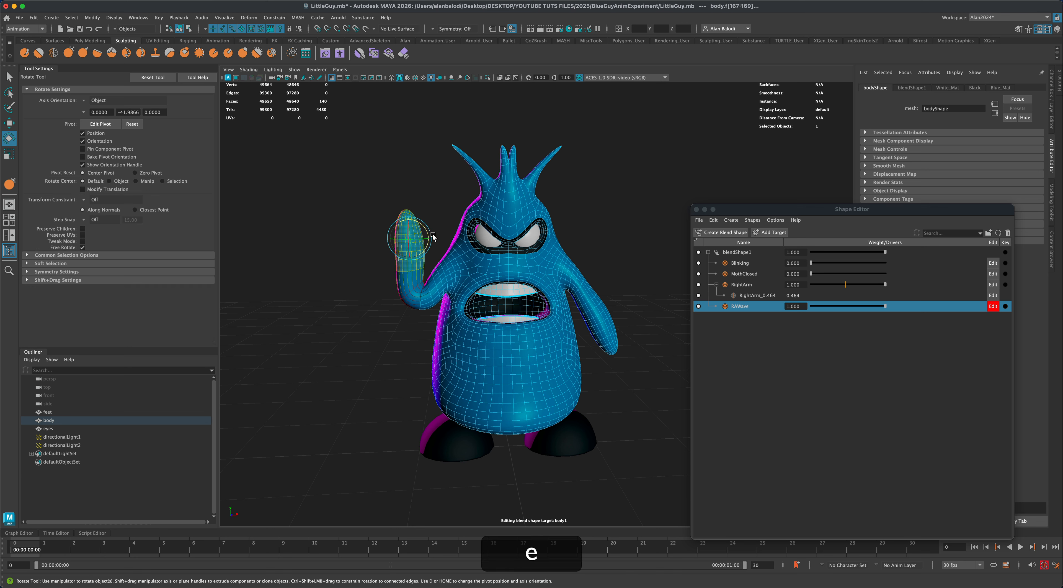
pyautogui.moveTo(429, 233); pyautogui.dragTo(428, 230)
pyautogui.click(13, 79)
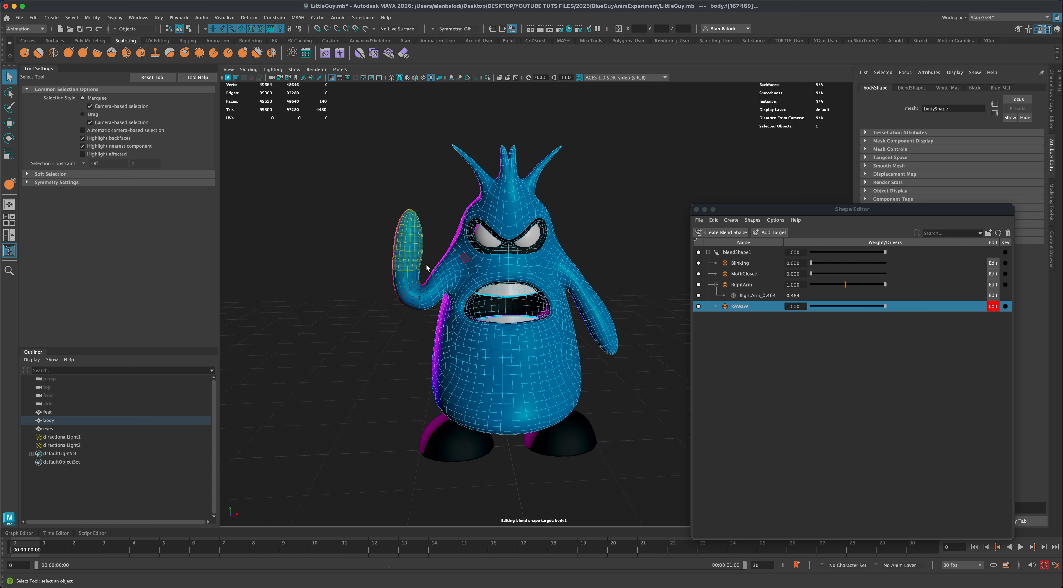
pyautogui.moveTo(405, 256); pyautogui.dragTo(438, 246, button='right')
pyautogui.click(375, 295)
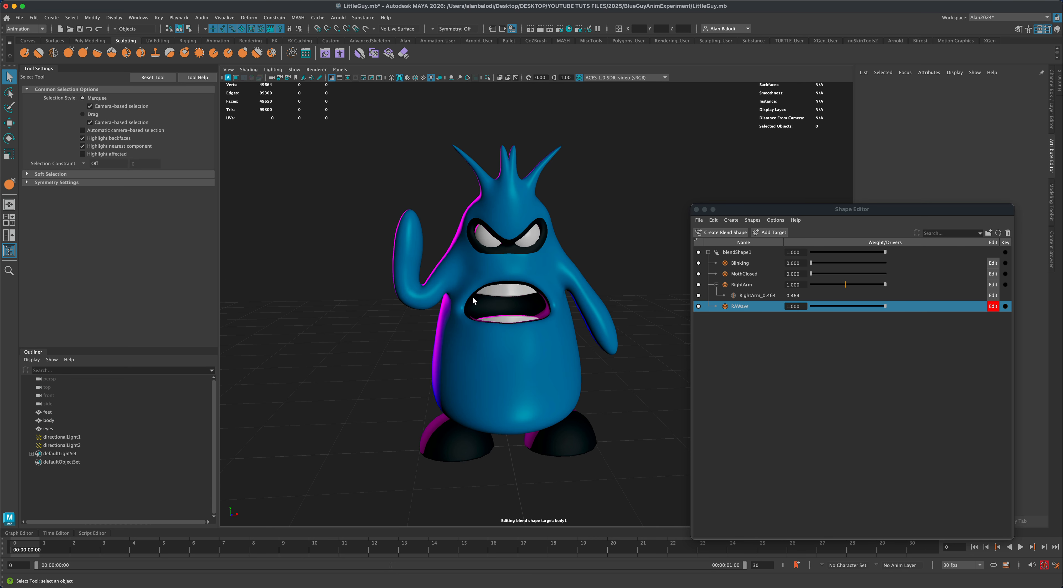
# - Set the RAWave and RightArm weights to 0.000 and MothClosed to 1.000, and test the Blinking weight
pyautogui.moveTo(885, 306); pyautogui.dragTo(779, 311)
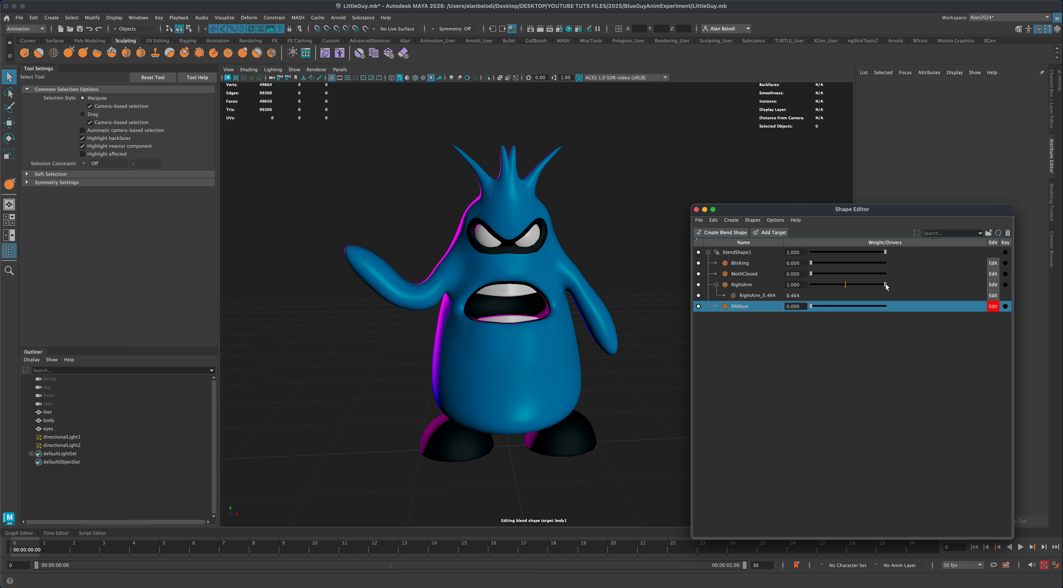
pyautogui.moveTo(885, 284); pyautogui.dragTo(897, 255)
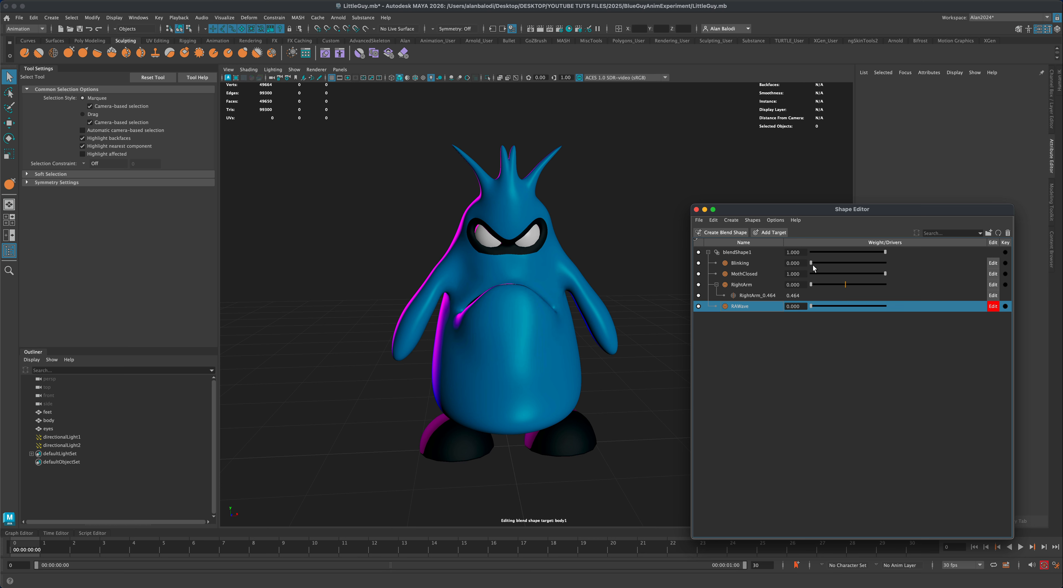
pyautogui.moveTo(812, 261)
pyautogui.mouseDown()
pyautogui.moveTo(933, 262)
pyautogui.moveTo(808, 260)
pyautogui.mouseUp()
# - Frame the whole character from the front and place a shorter Shape Editor window beside it
pyautogui.moveTo(789, 208); pyautogui.dragTo(776, 207)
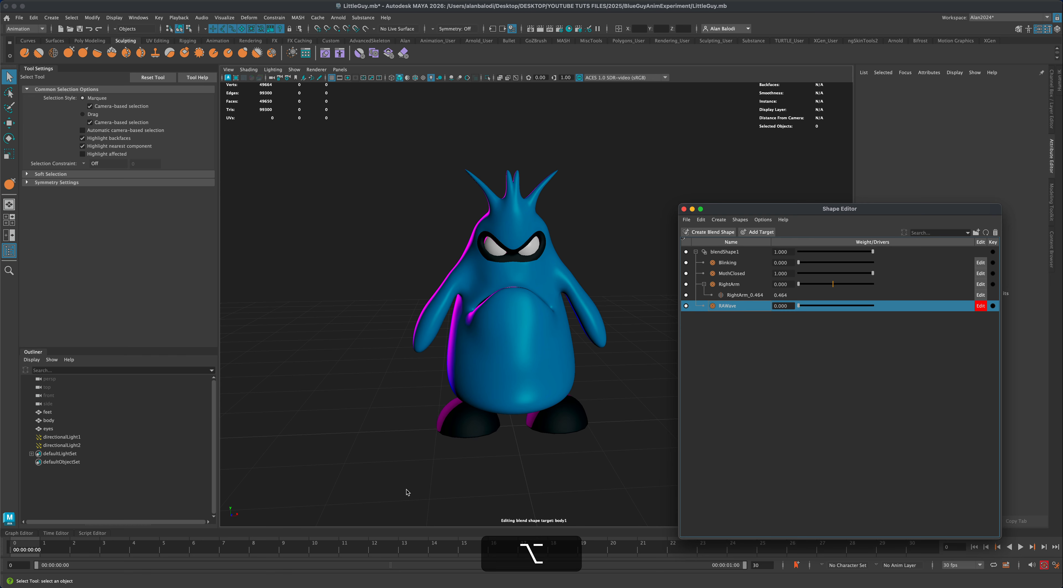
pyautogui.moveTo(395, 500)
pyautogui.keyDown('alt'); pyautogui.mouseDown()
pyautogui.moveTo(404, 487)
pyautogui.moveTo(357, 488)
pyautogui.moveTo(402, 488)
pyautogui.mouseUp(); pyautogui.keyUp('alt')
pyautogui.keyDown('alt'); pyautogui.moveTo(417, 474); pyautogui.dragTo(411, 453, button='right'); pyautogui.keyUp('alt')
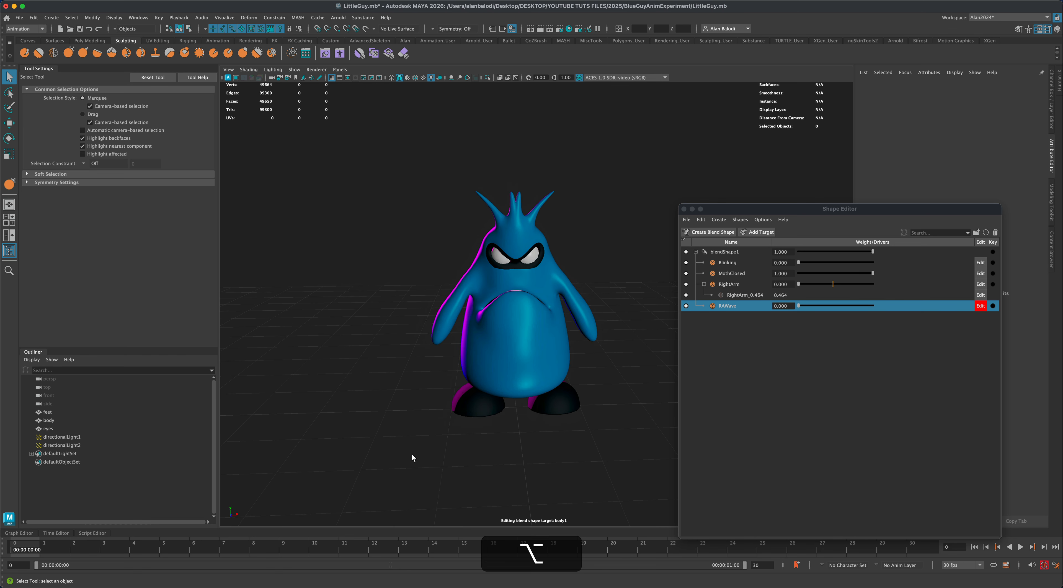
pyautogui.keyDown('alt'); pyautogui.moveTo(411, 453); pyautogui.dragTo(399, 462, button='middle'); pyautogui.keyUp('alt')
pyautogui.keyDown('alt'); pyautogui.moveTo(399, 462); pyautogui.dragTo(379, 454, button='right'); pyautogui.keyUp('alt')
pyautogui.keyDown('alt'); pyautogui.moveTo(368, 442); pyautogui.dragTo(621, 433); pyautogui.keyUp('alt')
pyautogui.keyDown('alt'); pyautogui.scroll(-1, 622, 434); pyautogui.keyUp('alt')
pyautogui.moveTo(777, 211); pyautogui.dragTo(757, 243)
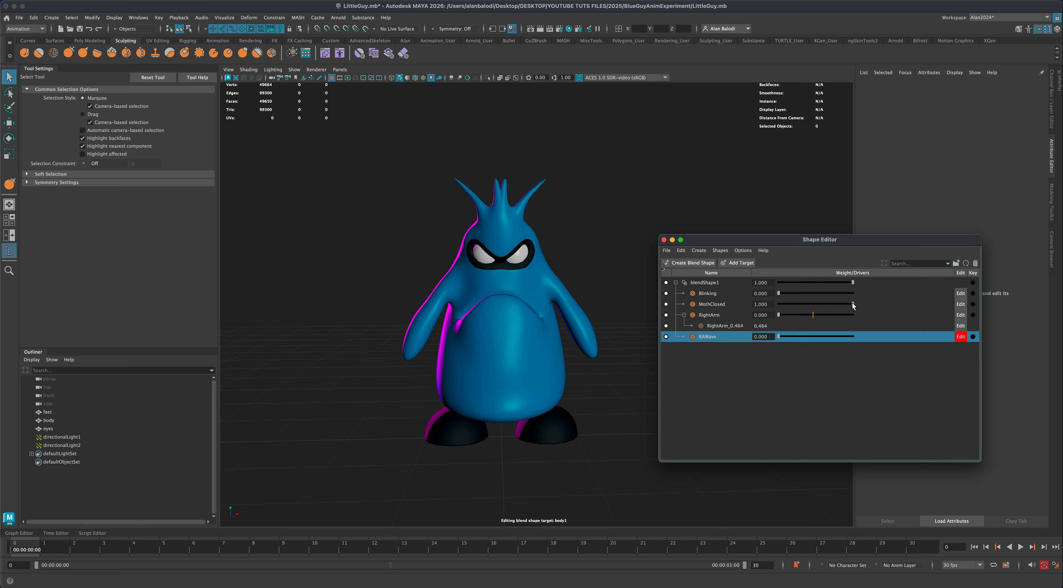
# - Set the Blinking weight to 0.089 with MothClosed at 1.000, and shift the Shape Editor closer to the character
pyautogui.moveTo(852, 302)
pyautogui.mouseDown()
pyautogui.moveTo(786, 302)
pyautogui.moveTo(857, 314)
pyautogui.moveTo(798, 313)
pyautogui.moveTo(886, 339)
pyautogui.moveTo(790, 337)
pyautogui.moveTo(857, 313)
pyautogui.mouseUp()
pyautogui.moveTo(777, 295)
pyautogui.mouseDown()
pyautogui.moveTo(814, 294)
pyautogui.moveTo(785, 295)
pyautogui.mouseUp()
pyautogui.moveTo(764, 240); pyautogui.dragTo(748, 245)
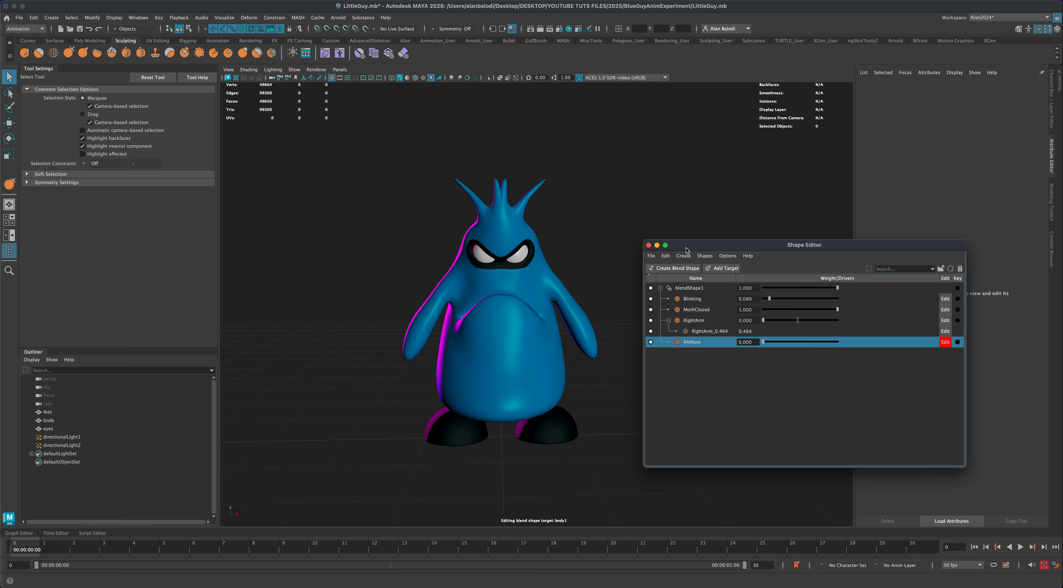
pyautogui.moveTo(687, 248); pyautogui.dragTo(686, 243)
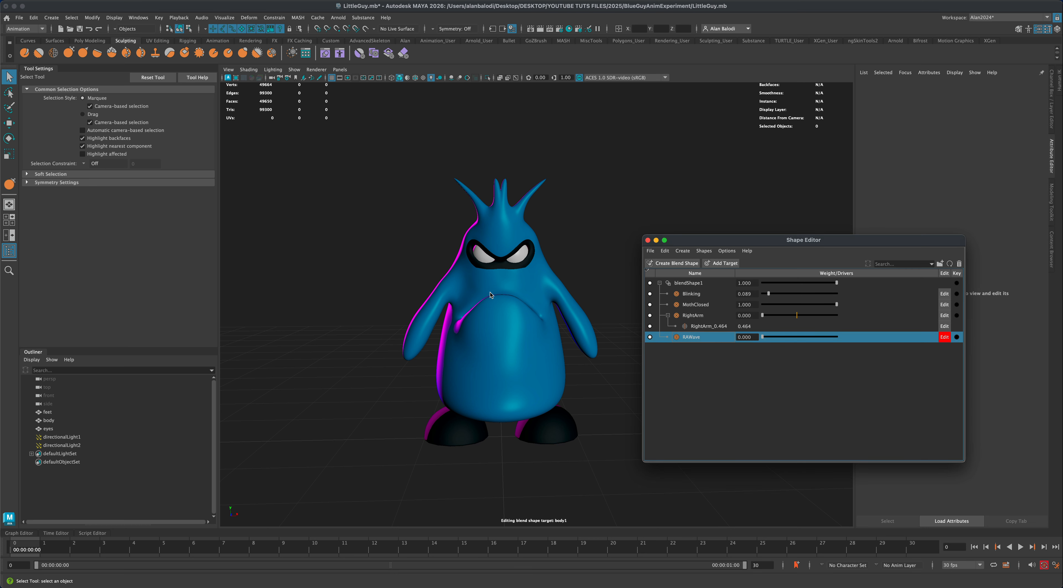
pyautogui.moveTo(797, 239); pyautogui.dragTo(772, 240)
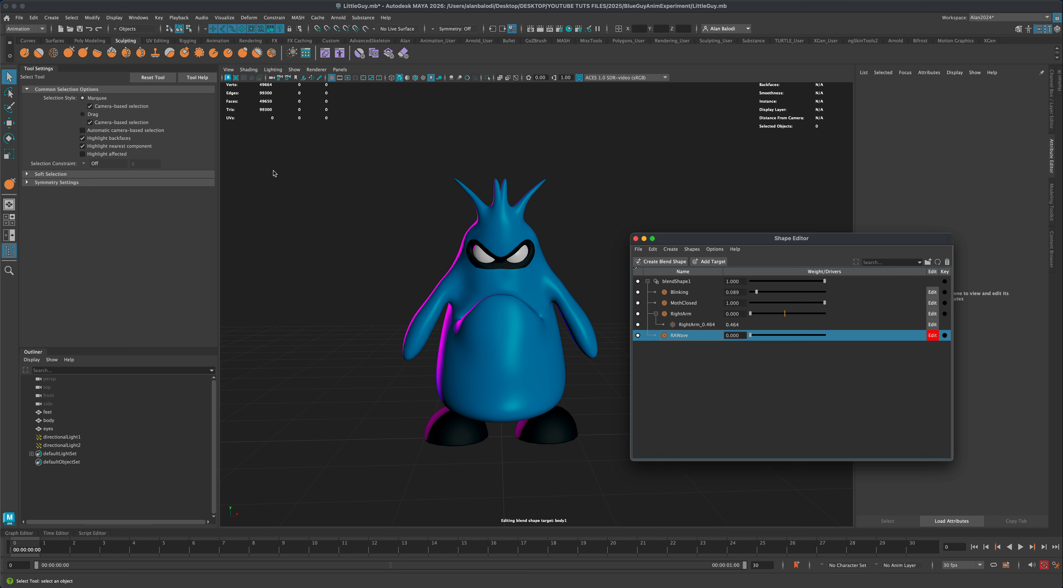
# - Save the scene and turn off editing for the RAWave blend shape target
pyautogui.click(19, 17)
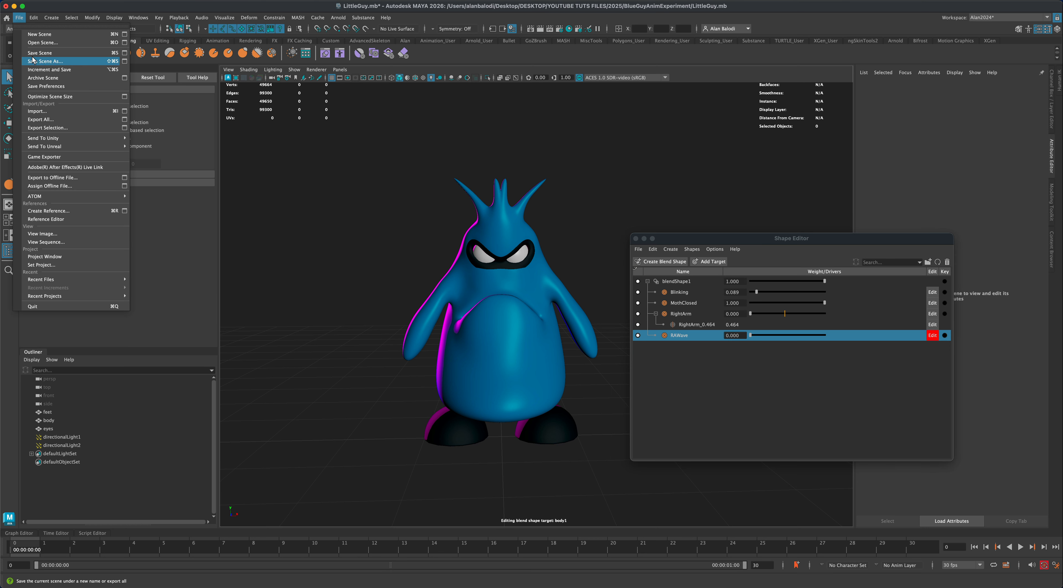
pyautogui.click(45, 53)
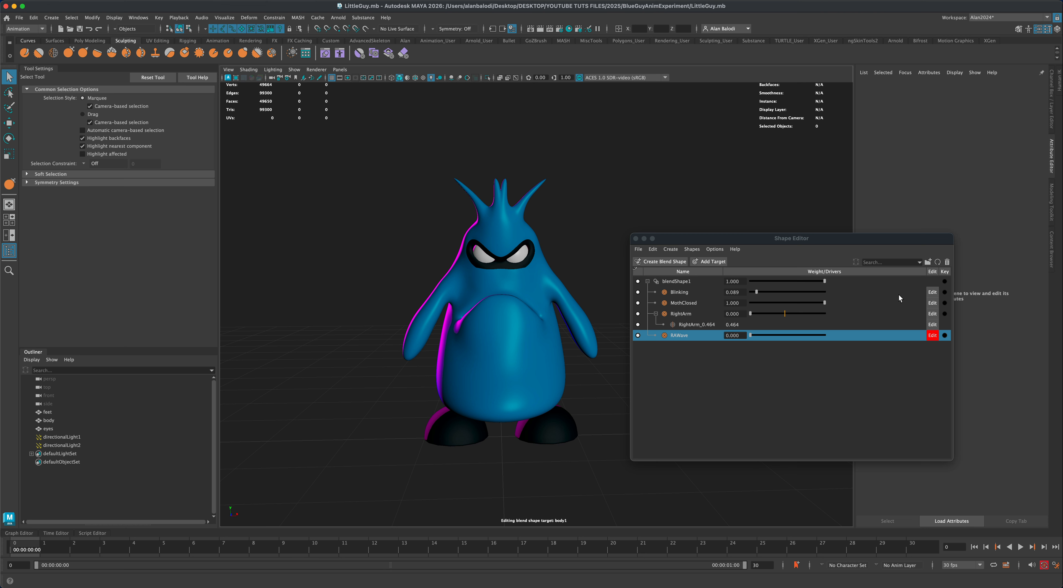
pyautogui.click(933, 335)
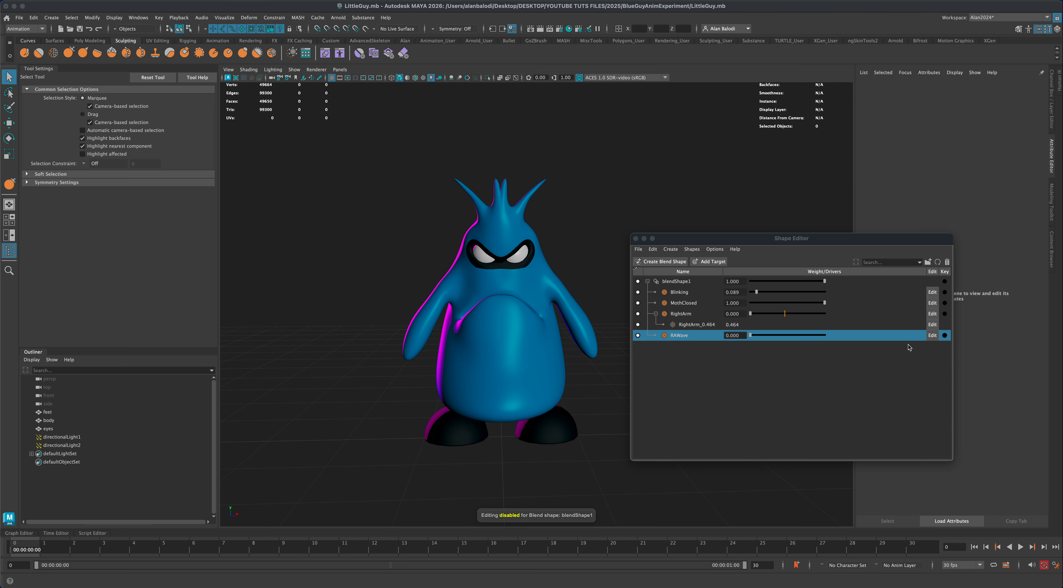
pyautogui.click(438, 279)
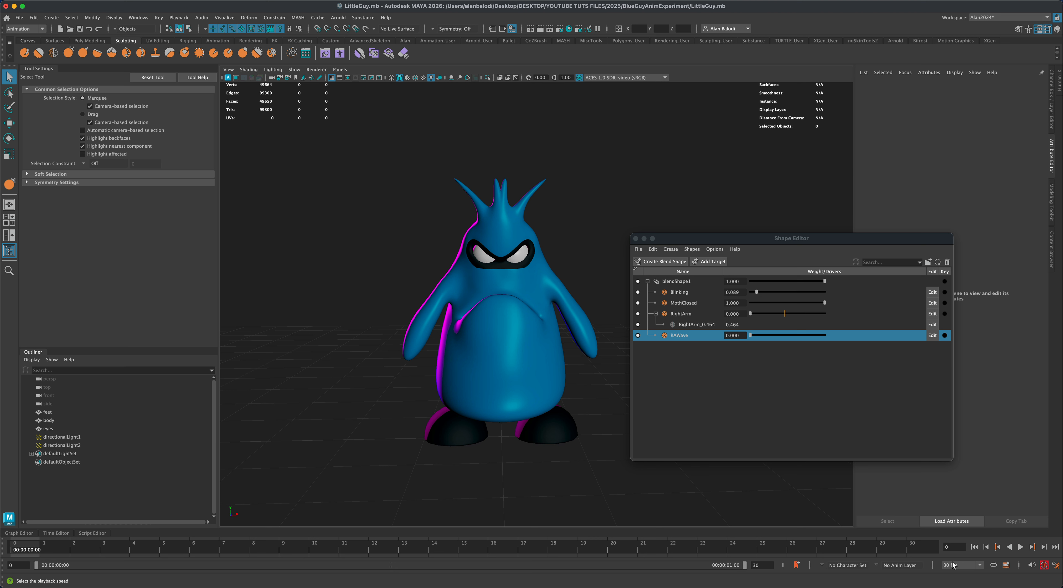
# - Set the playback speed to 24 fps and test playback of the timeline
pyautogui.click(979, 565)
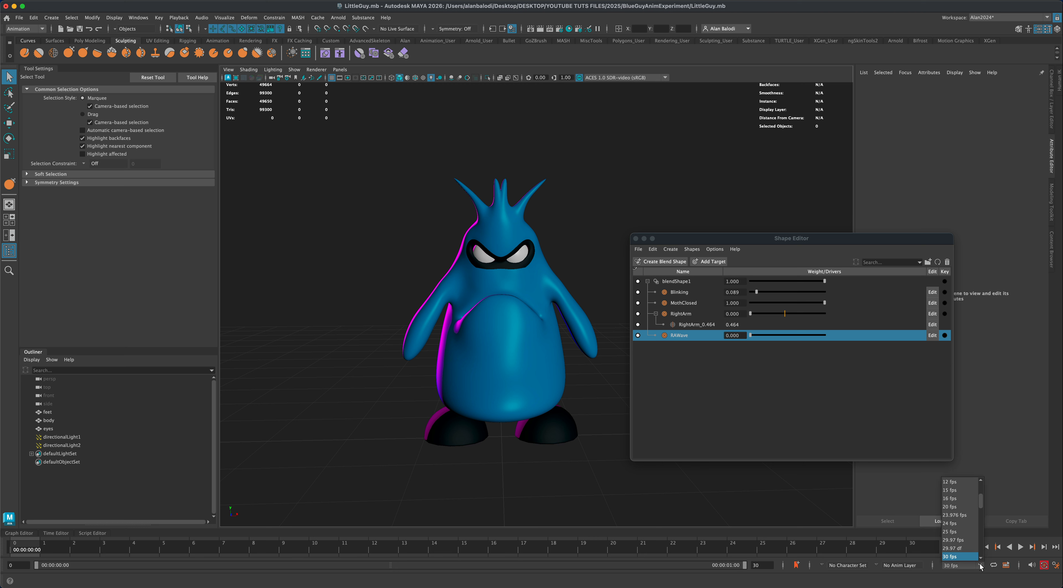
pyautogui.click(967, 524)
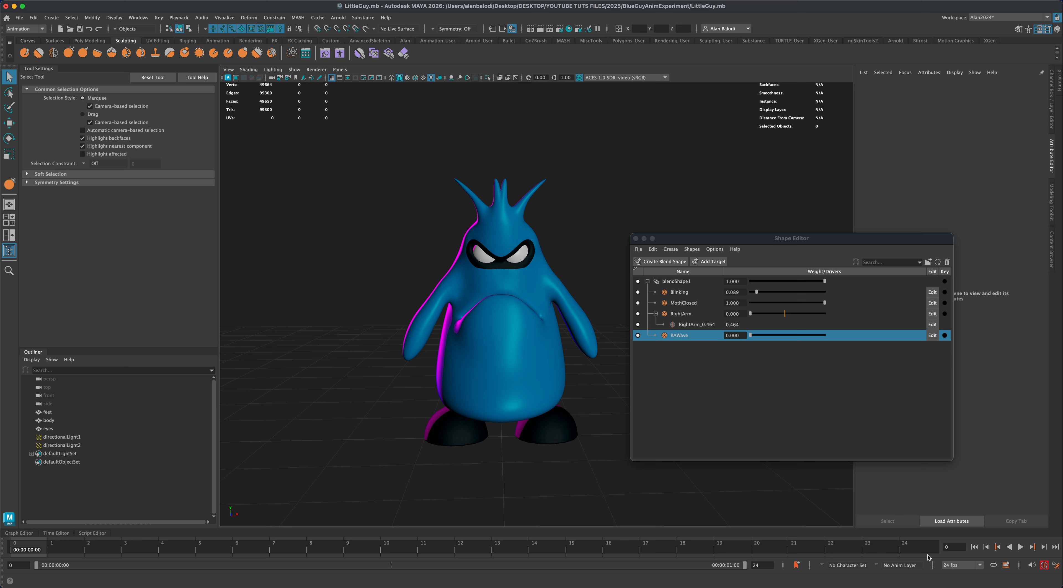
pyautogui.hotkey('alt', 'v')
pyautogui.hotkey('alt', 'v')
# - Set the Blinking weight to 0.000 and key it at frame 0
pyautogui.moveTo(758, 292); pyautogui.dragTo(750, 291)
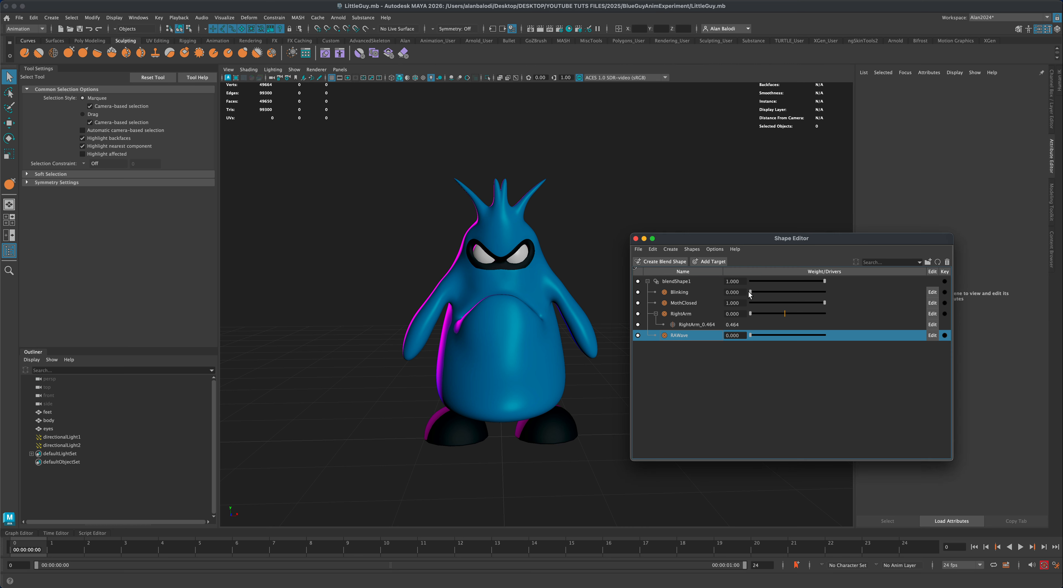
pyautogui.click(945, 292)
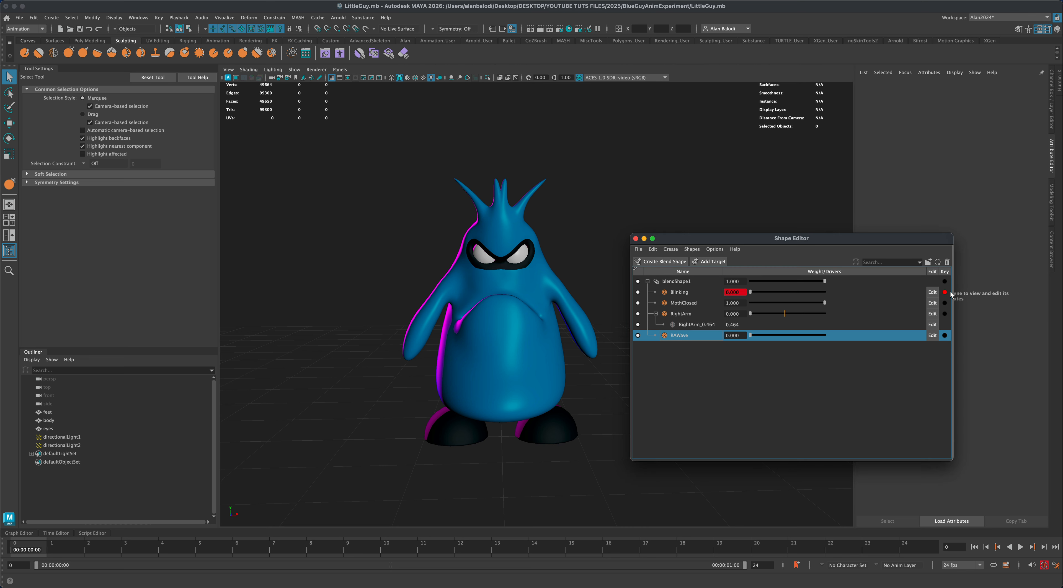
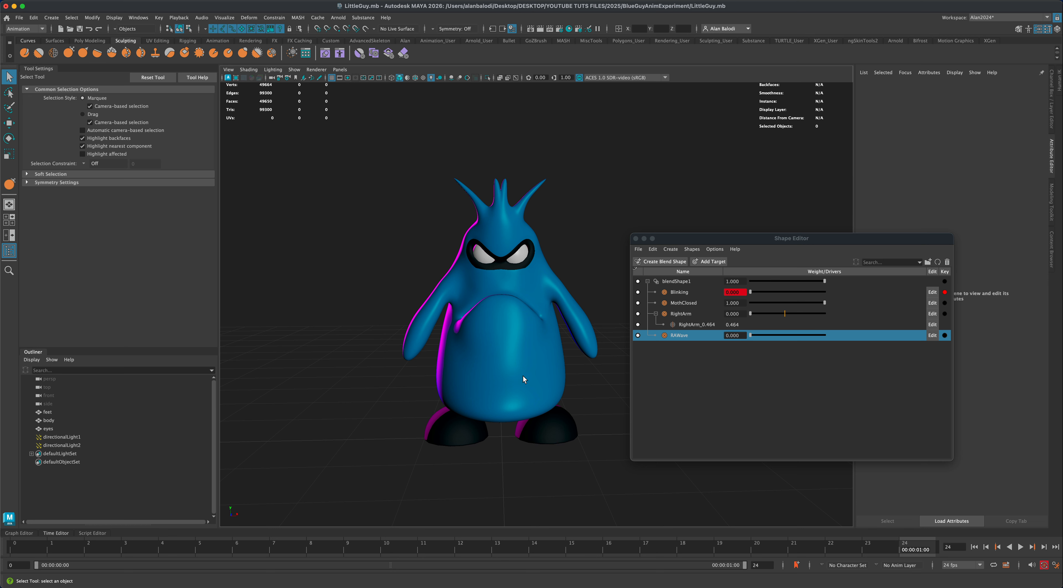
# - Select the body, show its blendShape1 weight channels, and move the Shape Editor clear of the character's arm
pyautogui.click(523, 351)
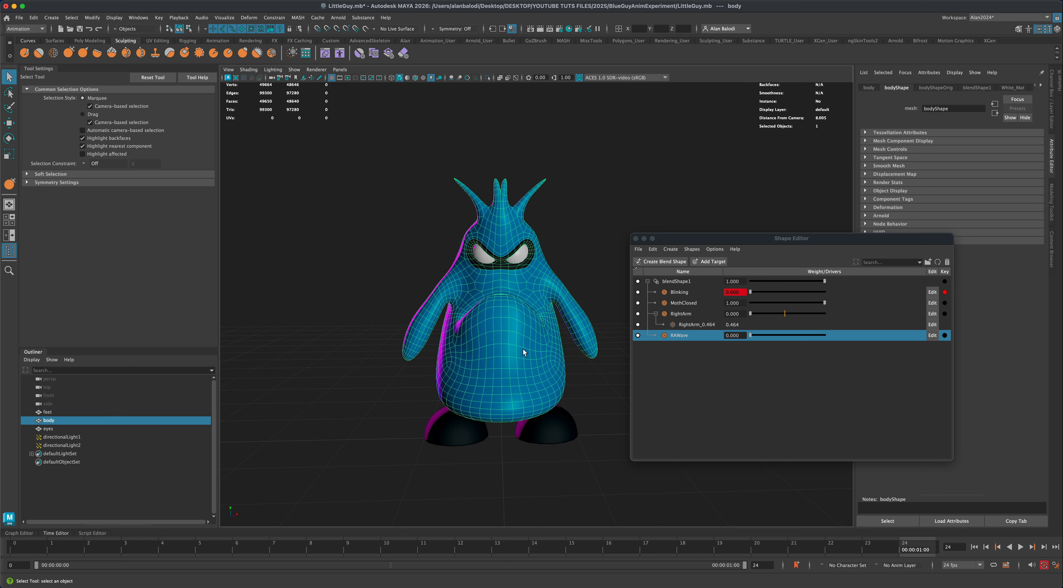
pyautogui.click(1052, 120)
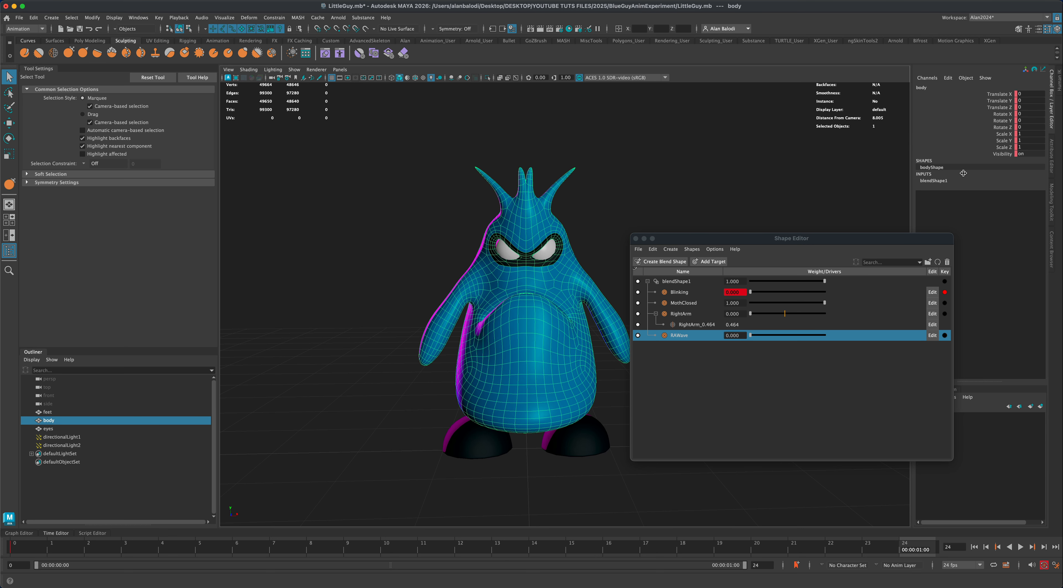
pyautogui.click(938, 181)
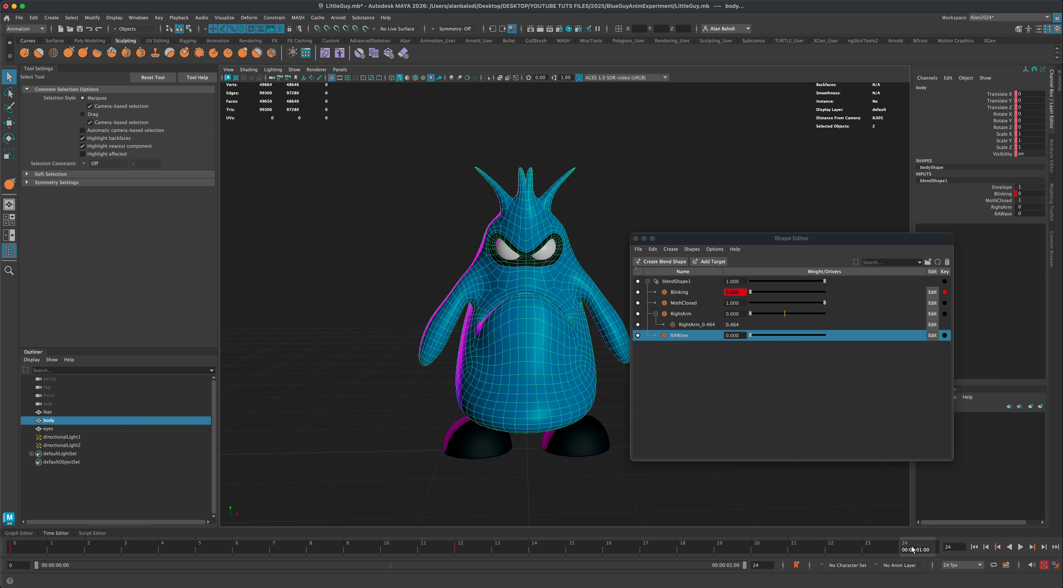
pyautogui.moveTo(768, 242); pyautogui.dragTo(801, 260)
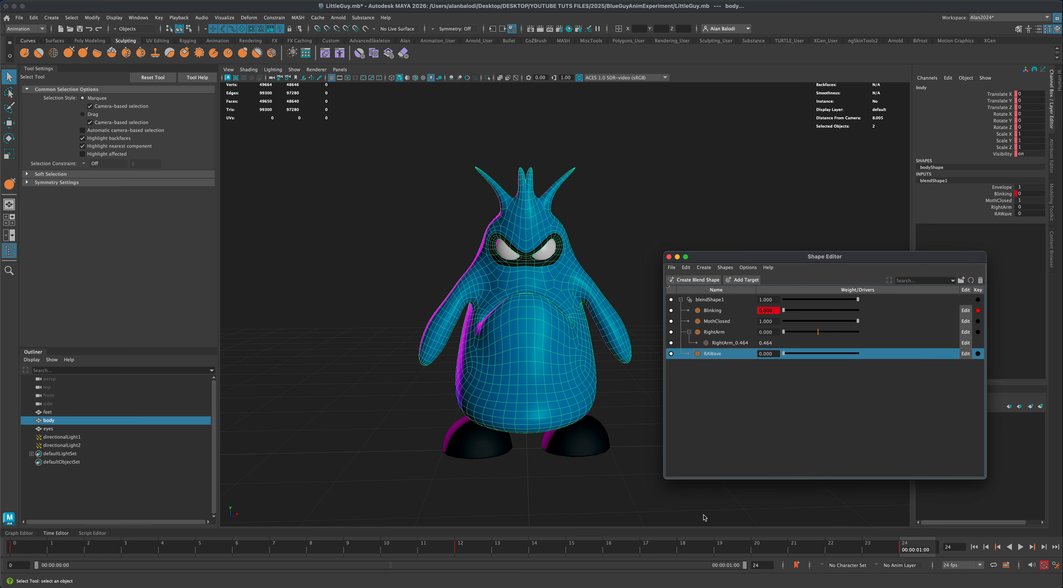
# - Move the closed-eye Blinking key at frame 12 to frame 7 and play back the blink
pyautogui.click(465, 550)
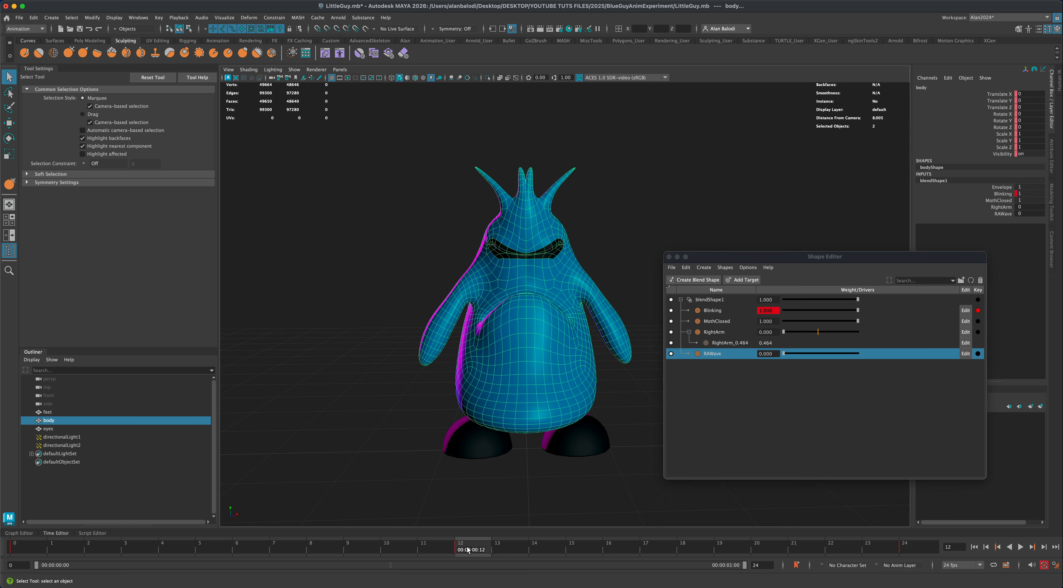
pyautogui.press('shift')
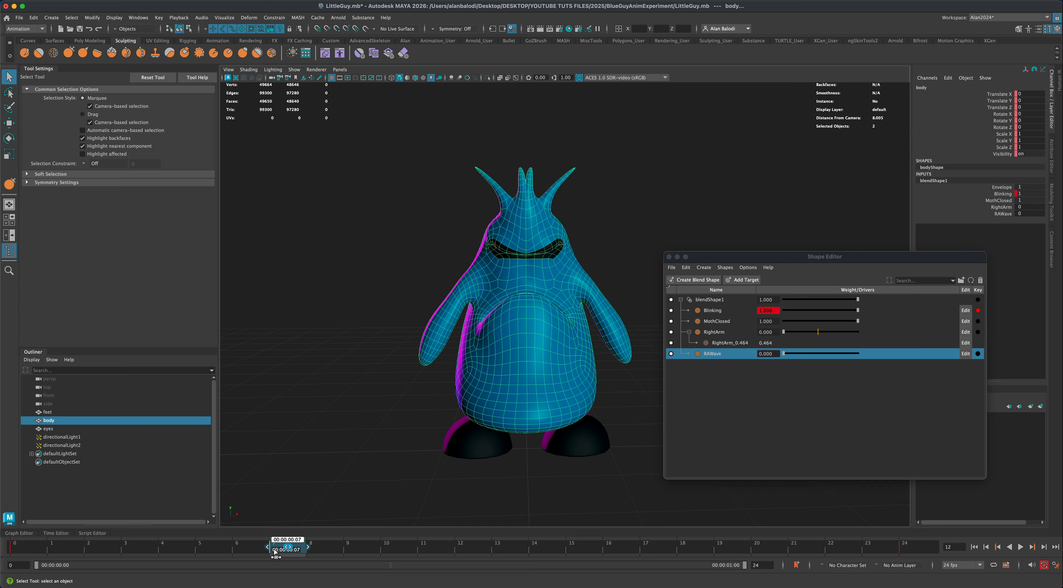
pyautogui.hotkey('alt', 'v')
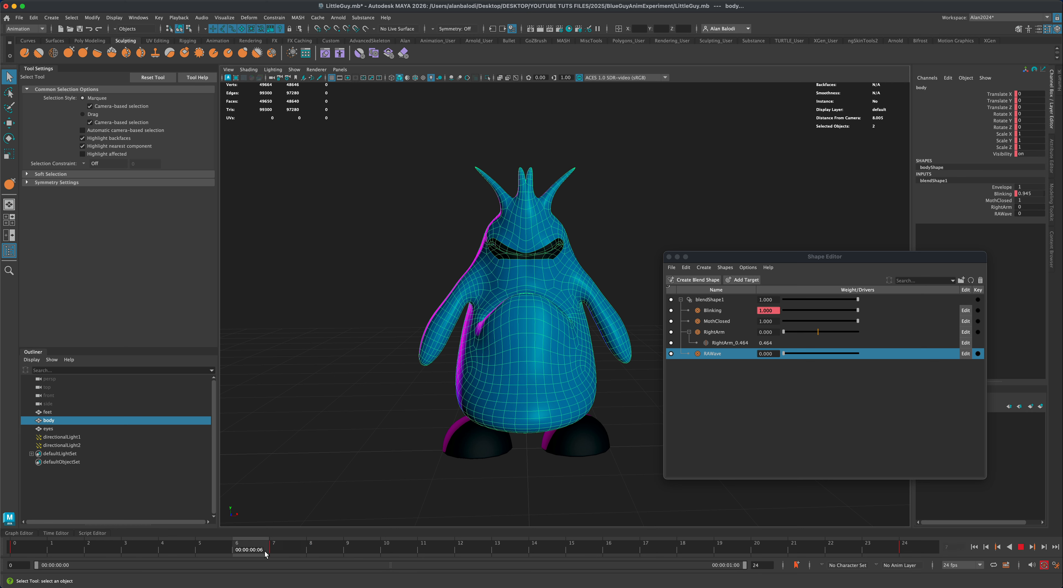
# - Copy the closed-eye key at frame 7, paste it at frame 11, and play back the animation
pyautogui.click(288, 550)
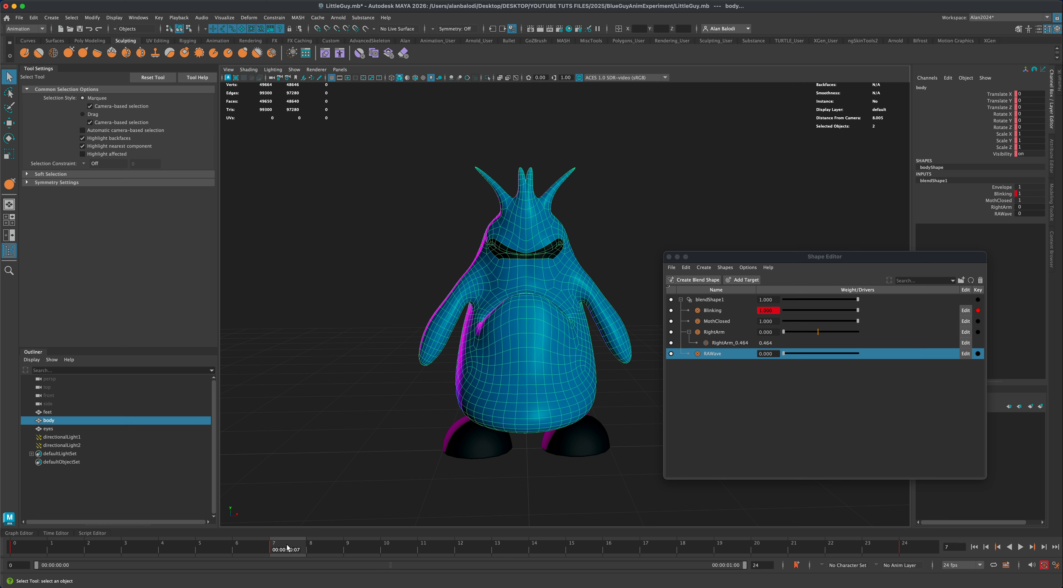
pyautogui.rightClick(287, 545)
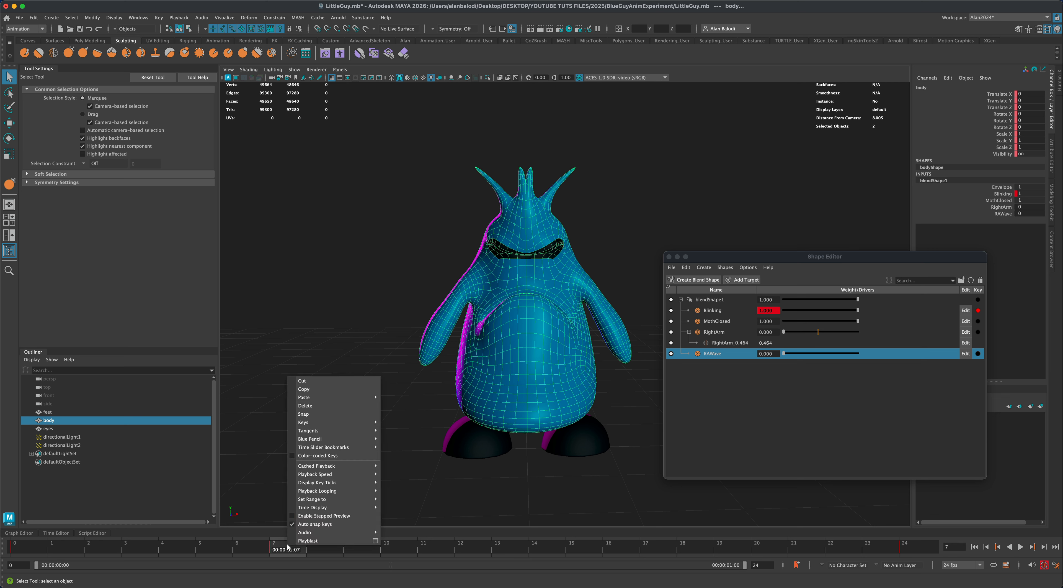
pyautogui.click(306, 390)
pyautogui.moveTo(398, 548); pyautogui.dragTo(429, 549)
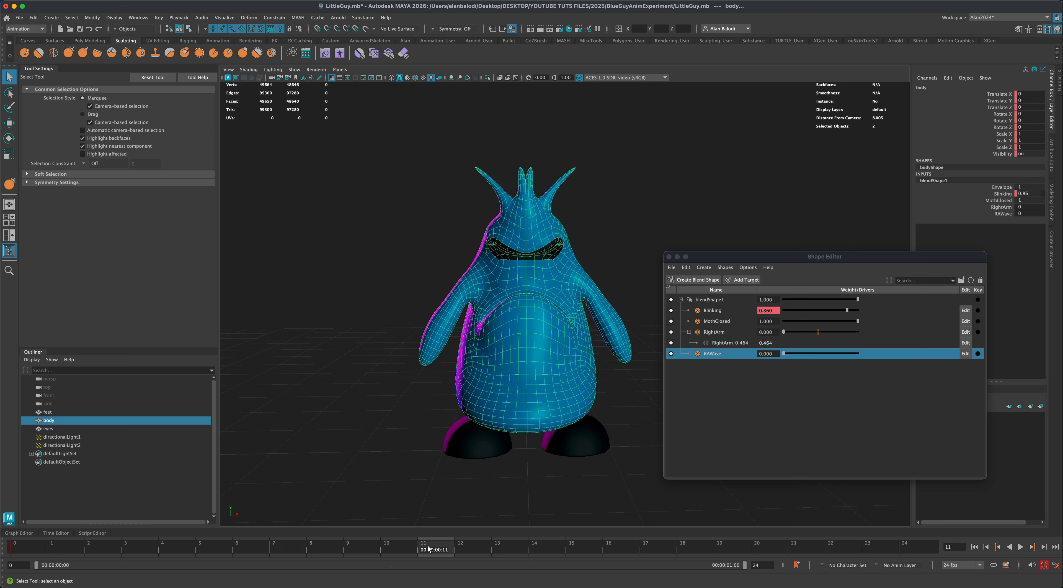
pyautogui.rightClick(429, 548)
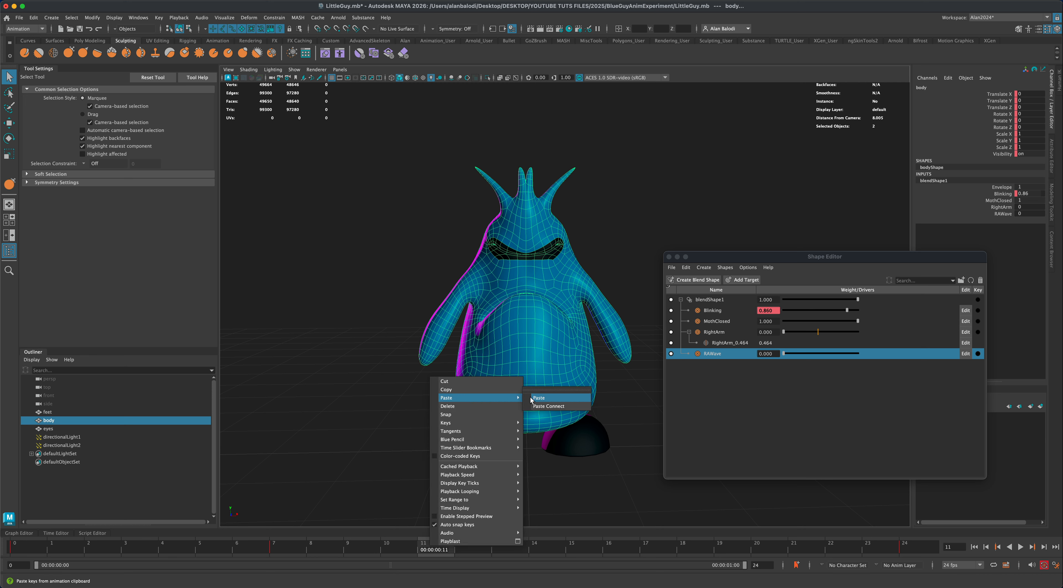
pyautogui.click(534, 397)
pyautogui.moveTo(433, 549); pyautogui.dragTo(19, 553)
pyautogui.hotkey('alt', 'v')
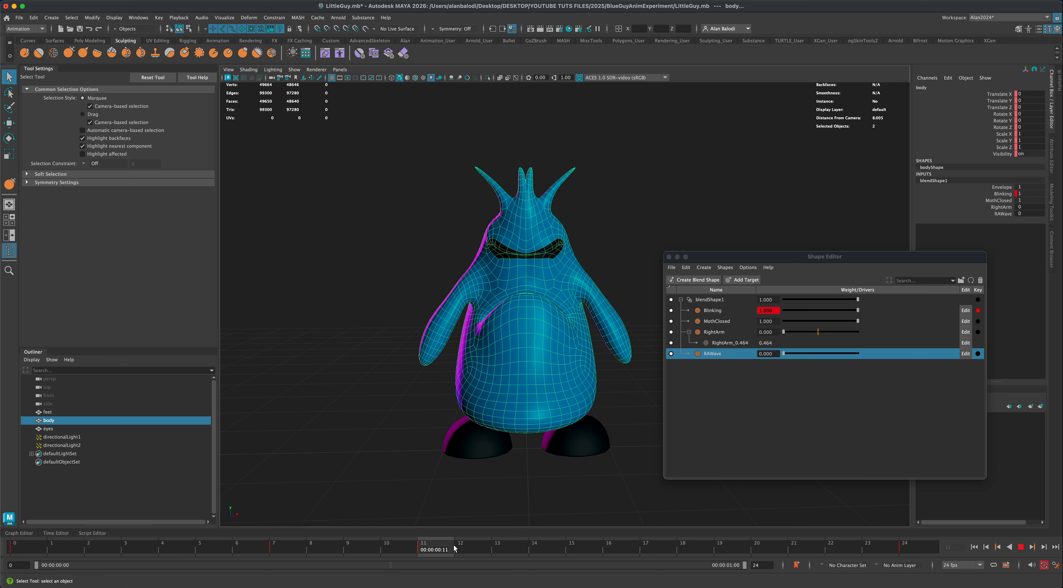
pyautogui.click(1021, 547)
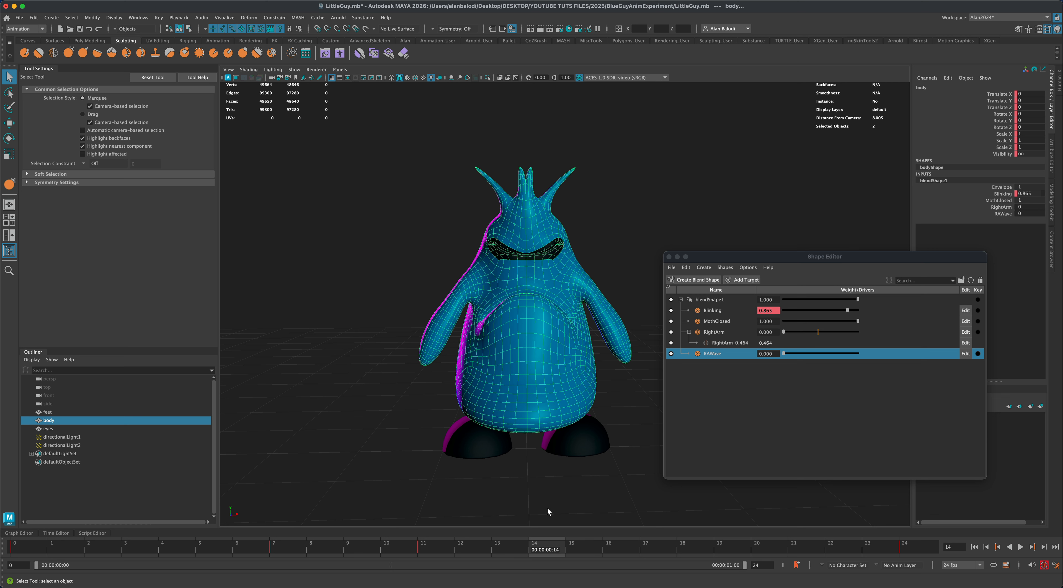
# - Copy the open-eye key at frame 0 and paste it at frame 4
pyautogui.moveTo(548, 548); pyautogui.dragTo(21, 544)
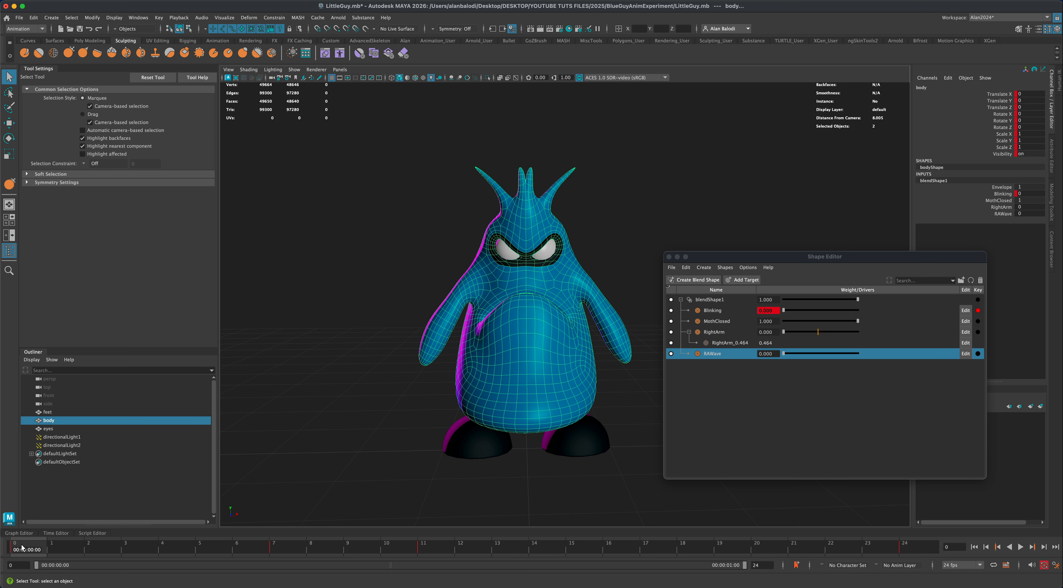
pyautogui.rightClick(21, 544)
pyautogui.click(57, 386)
pyautogui.click(192, 547)
pyautogui.rightClick(175, 547)
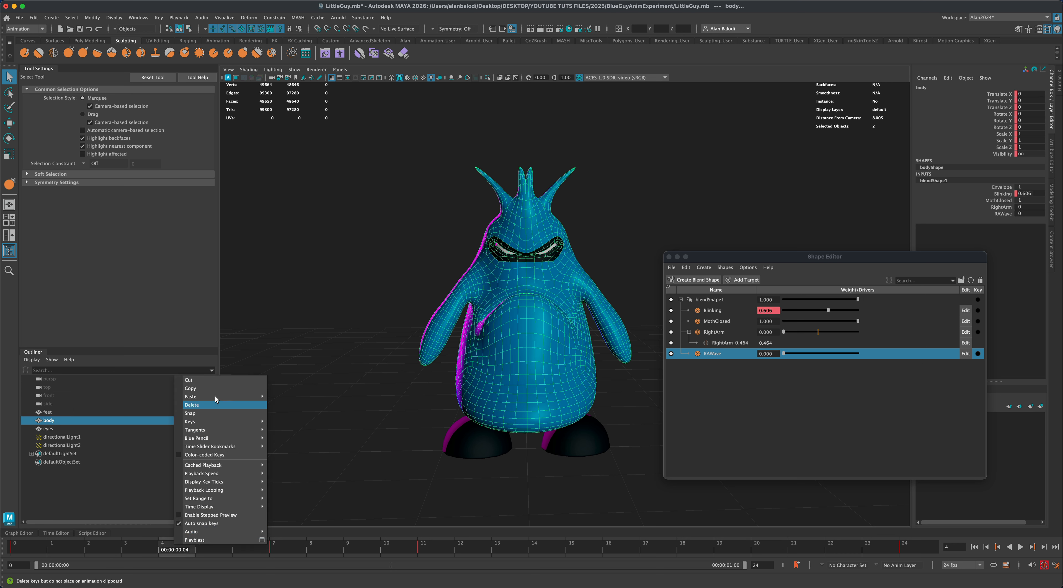
pyautogui.click(284, 396)
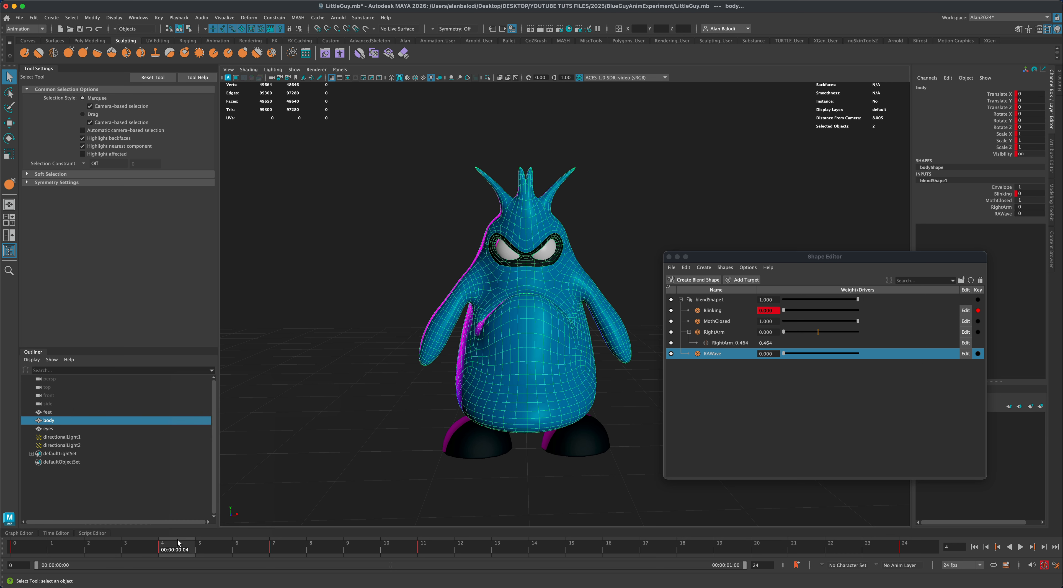
# - Paste the copied open-eye key at frame 13 and play back the blink
pyautogui.moveTo(178, 544); pyautogui.dragTo(509, 544)
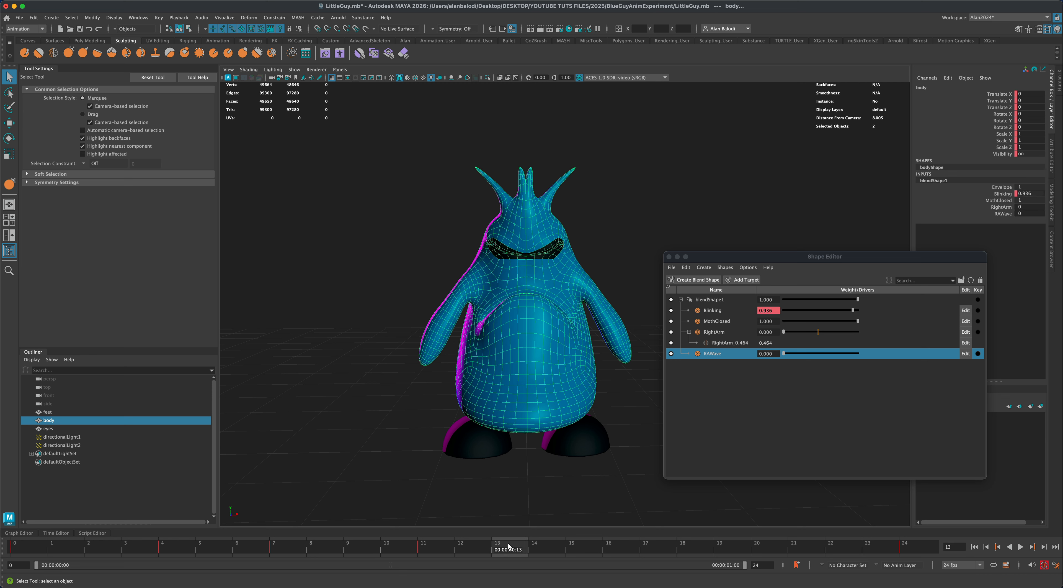
pyautogui.rightClick(509, 546)
pyautogui.moveTo(560, 394)
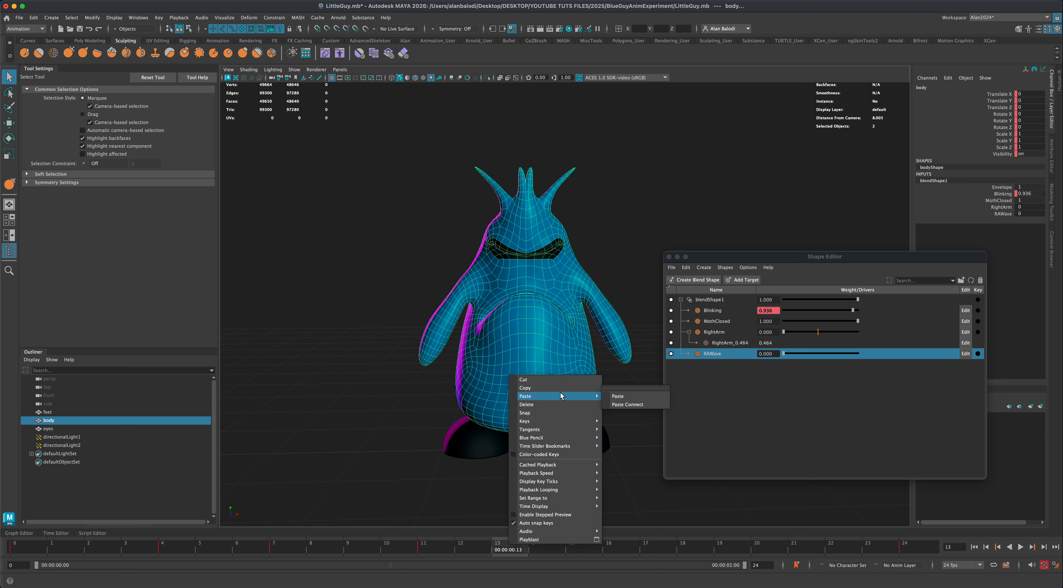
pyautogui.click(617, 397)
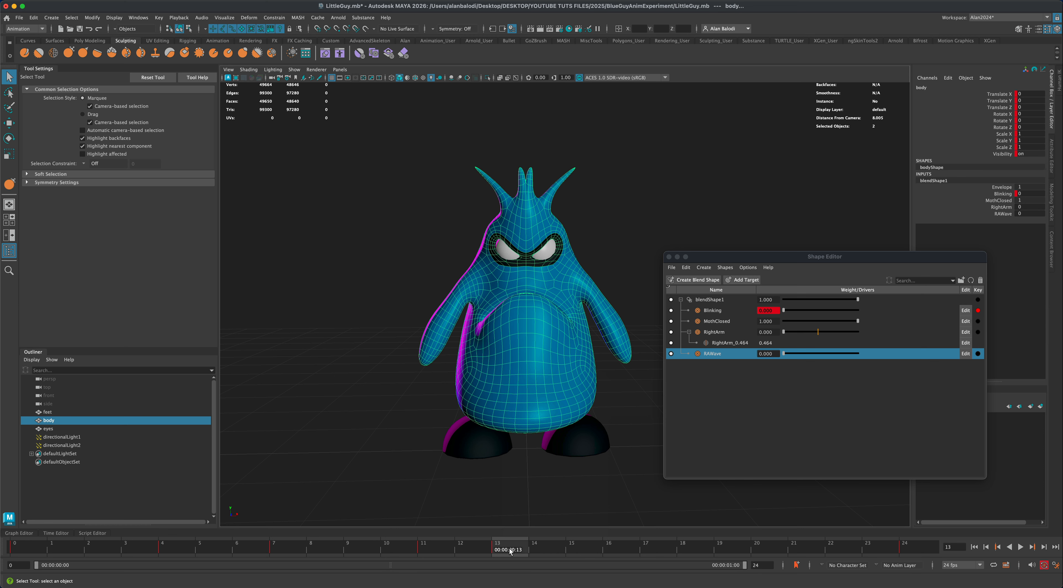
pyautogui.hotkey('alt', 'v')
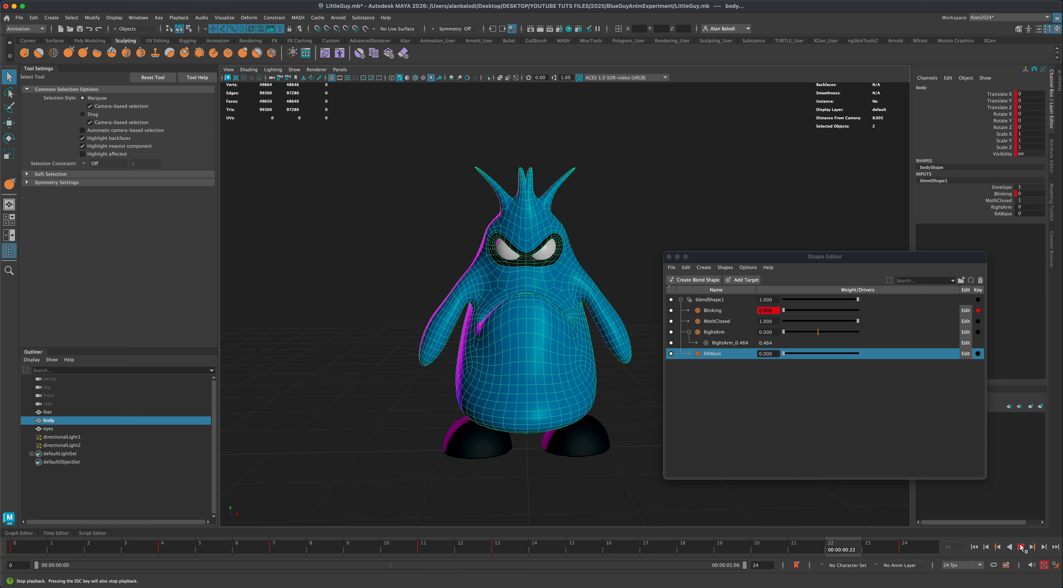
pyautogui.press('Escape')
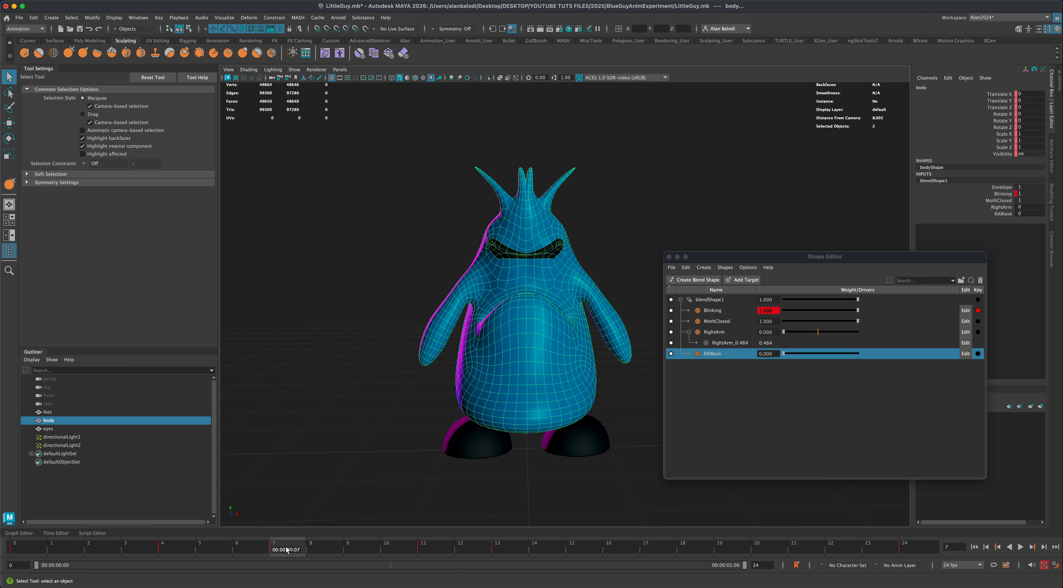
# - Return to frame 0 and add a blend shape target named Breathing for the body
pyautogui.moveTo(288, 550); pyautogui.dragTo(15, 551)
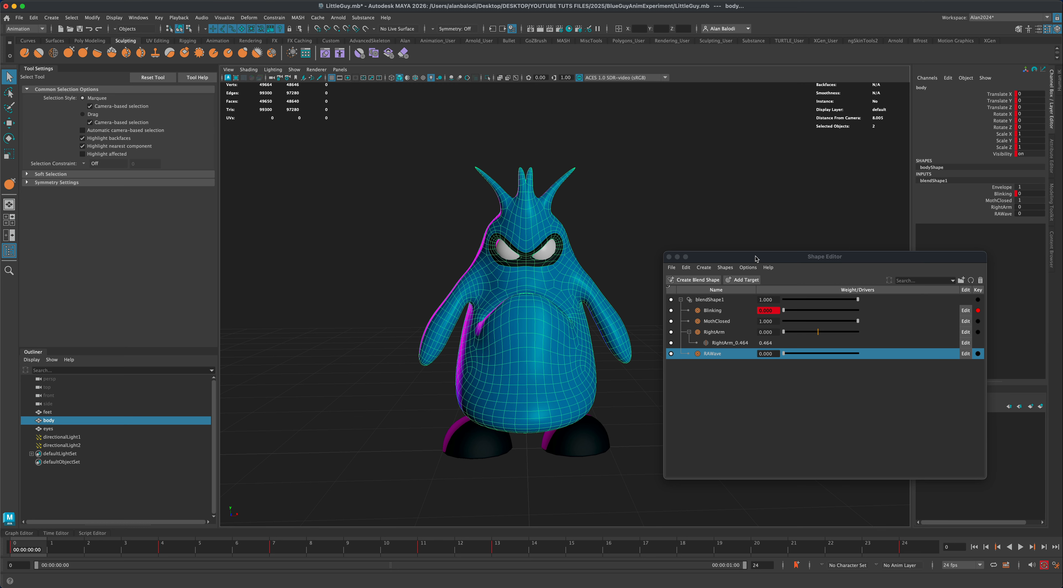
pyautogui.moveTo(756, 258); pyautogui.dragTo(762, 257)
pyautogui.click(618, 296)
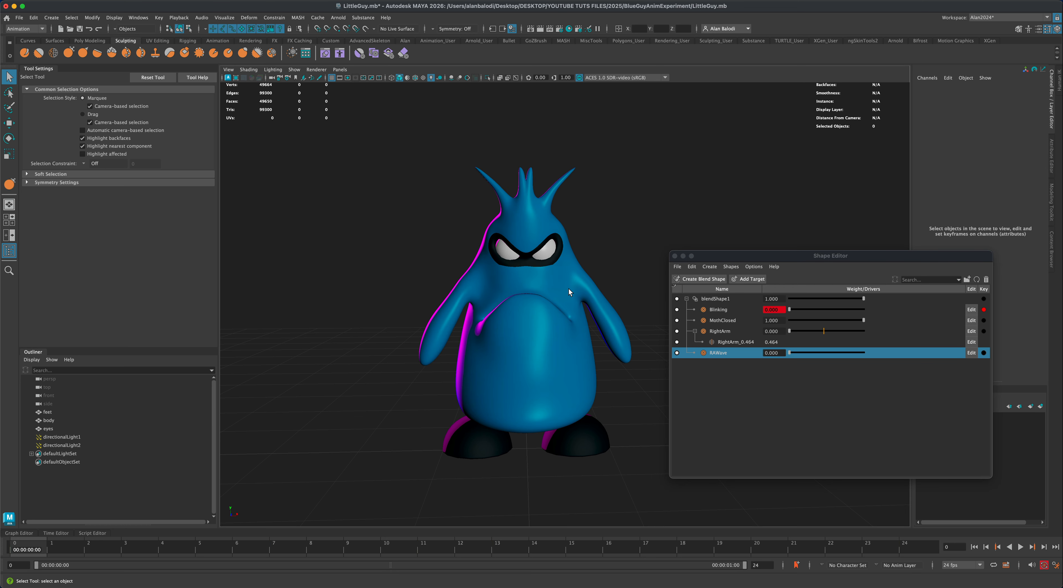
pyautogui.click(570, 288)
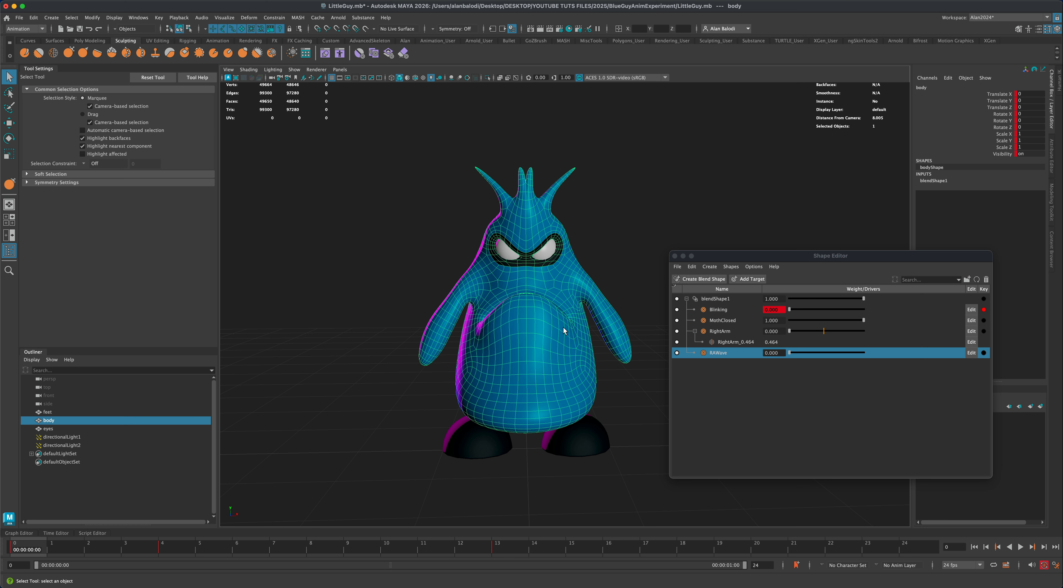
pyautogui.click(753, 279)
pyautogui.doubleClick(719, 363)
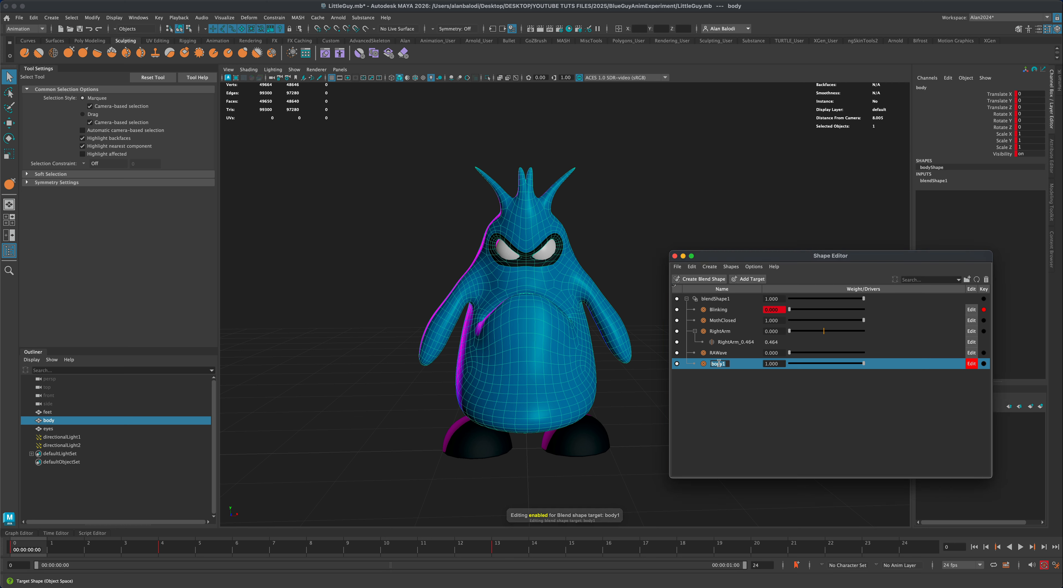
pyautogui.write('Breat')
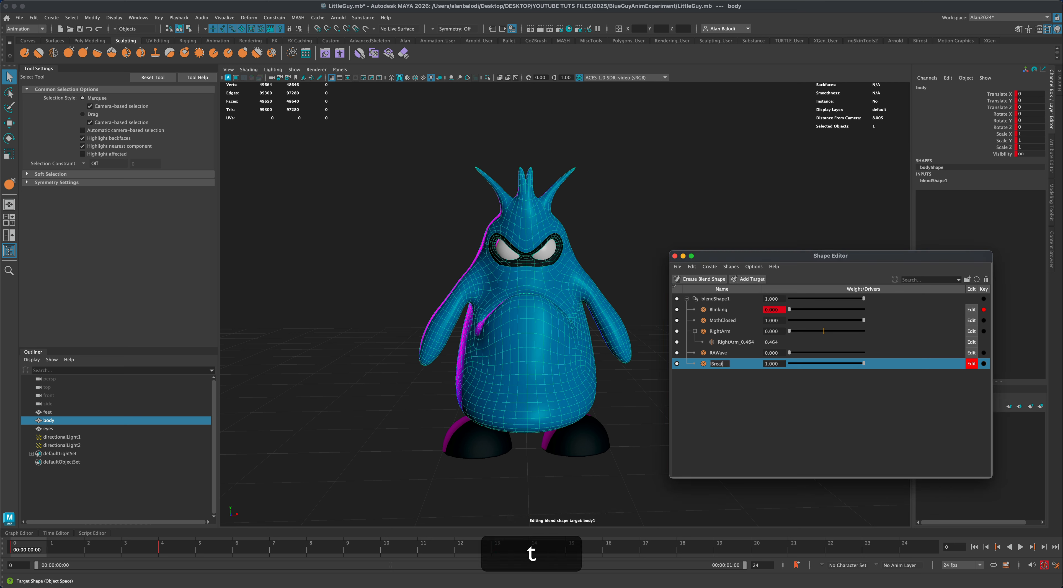
pyautogui.write('hing')
pyautogui.press('Return')
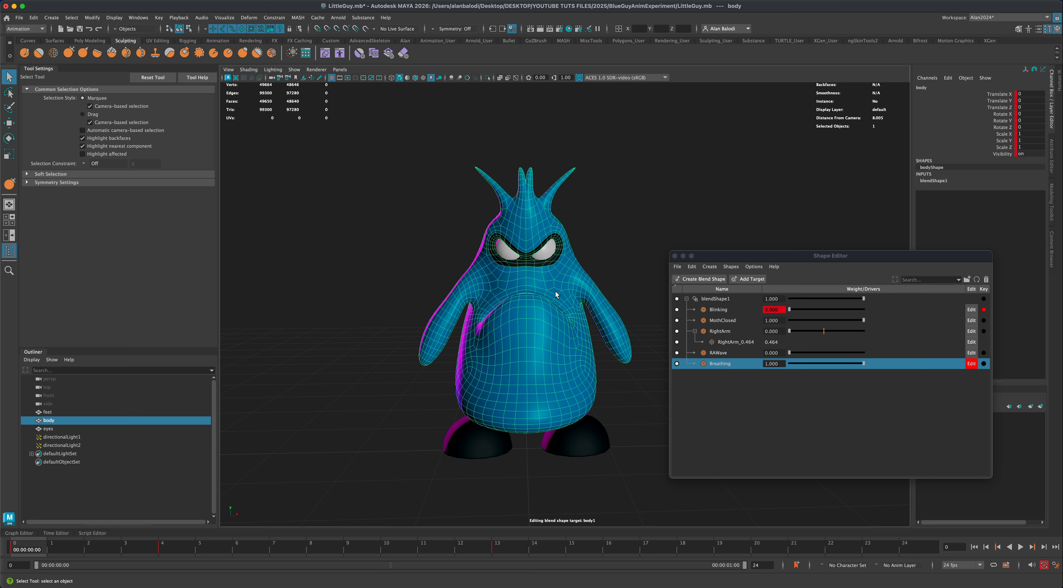
# - Select the body's vertices from the horns down to the lower belly and adjust the soft selection
pyautogui.moveTo(556, 294); pyautogui.dragTo(510, 290, button='right')
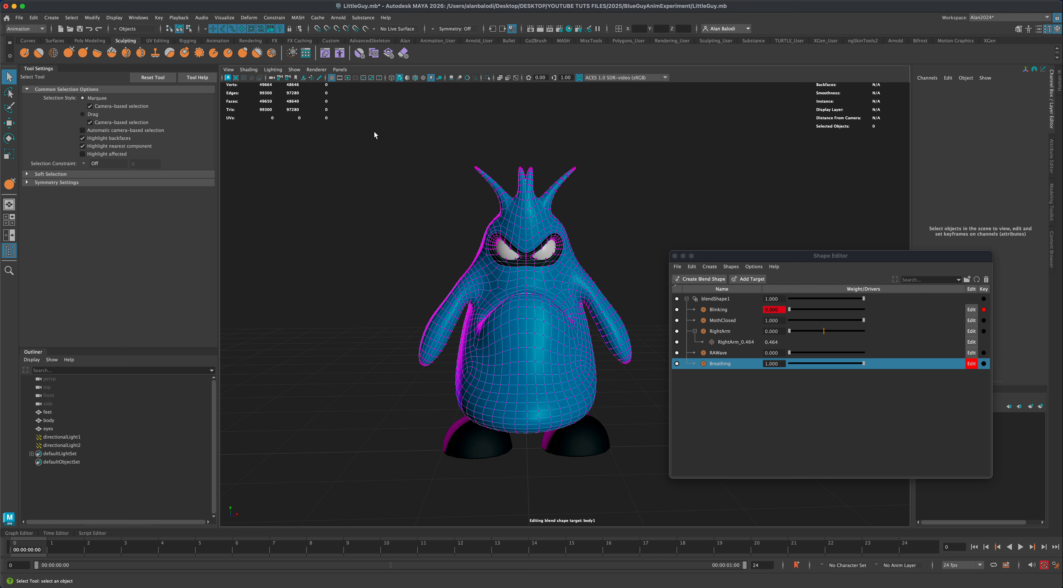
pyautogui.moveTo(374, 131); pyautogui.dragTo(644, 368)
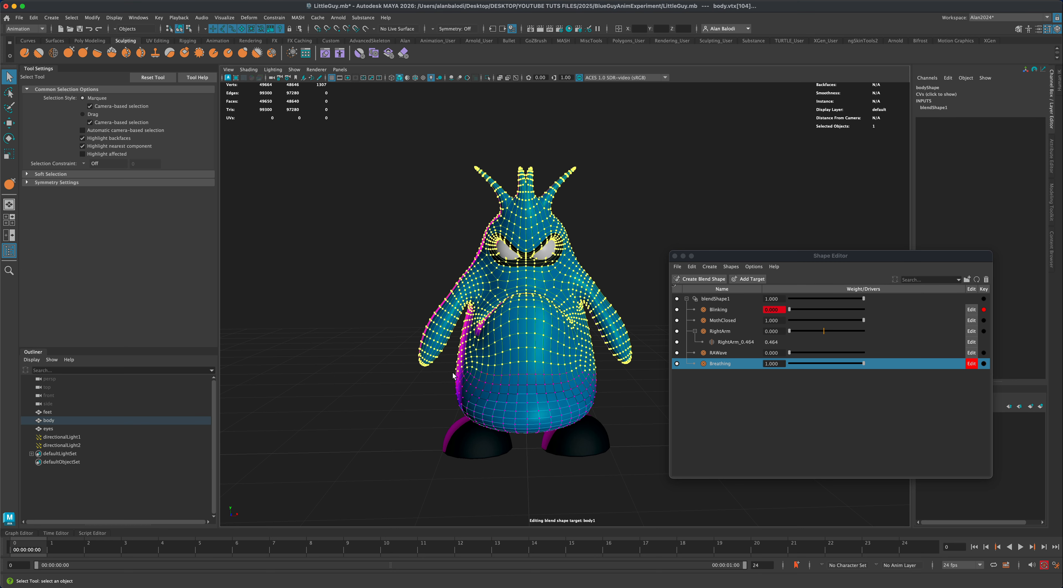
pyautogui.press('b')
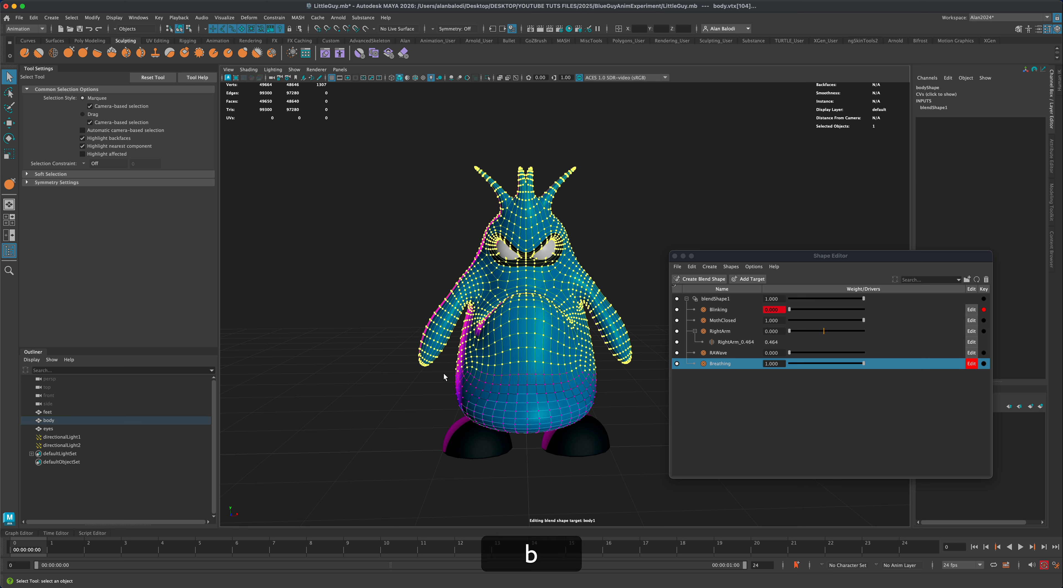
pyautogui.press('b')
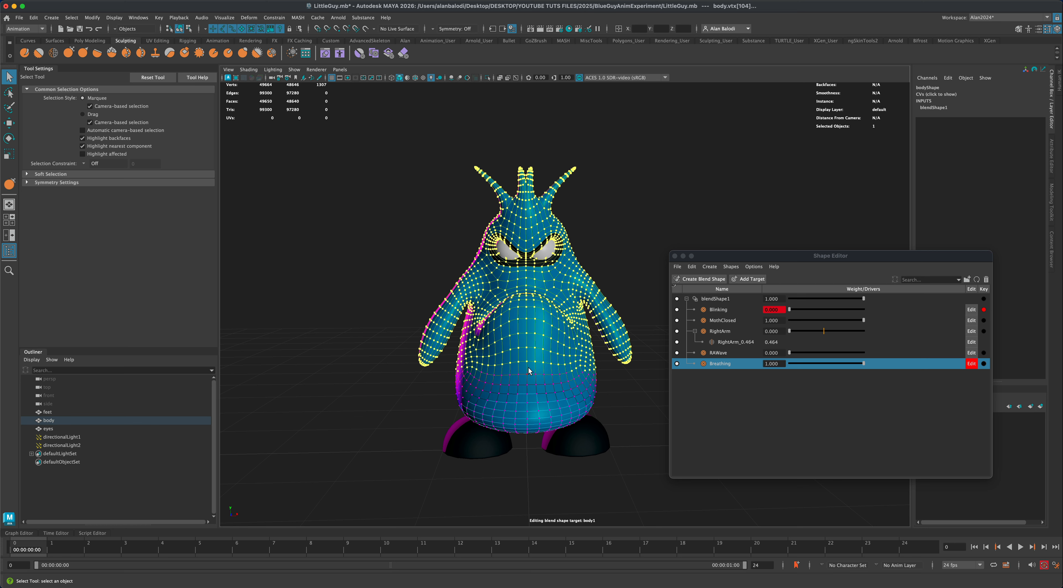
pyautogui.press('b')
pyautogui.moveTo(529, 369)
pyautogui.mouseDown()
pyautogui.moveTo(572, 373)
pyautogui.moveTo(517, 373)
pyautogui.moveTo(537, 371)
pyautogui.moveTo(523, 367)
pyautogui.mouseUp()
# - Move the selected vertices slightly down to shape the exhale, testing the Breathing weight and fine-tuning the height
pyautogui.press('w')
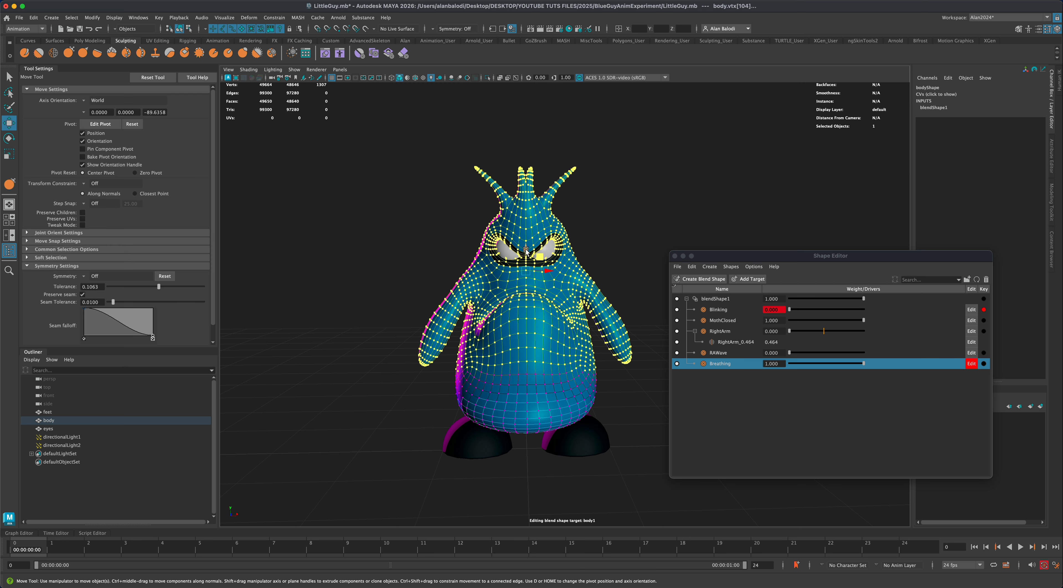
pyautogui.moveTo(526, 251); pyautogui.dragTo(528, 243)
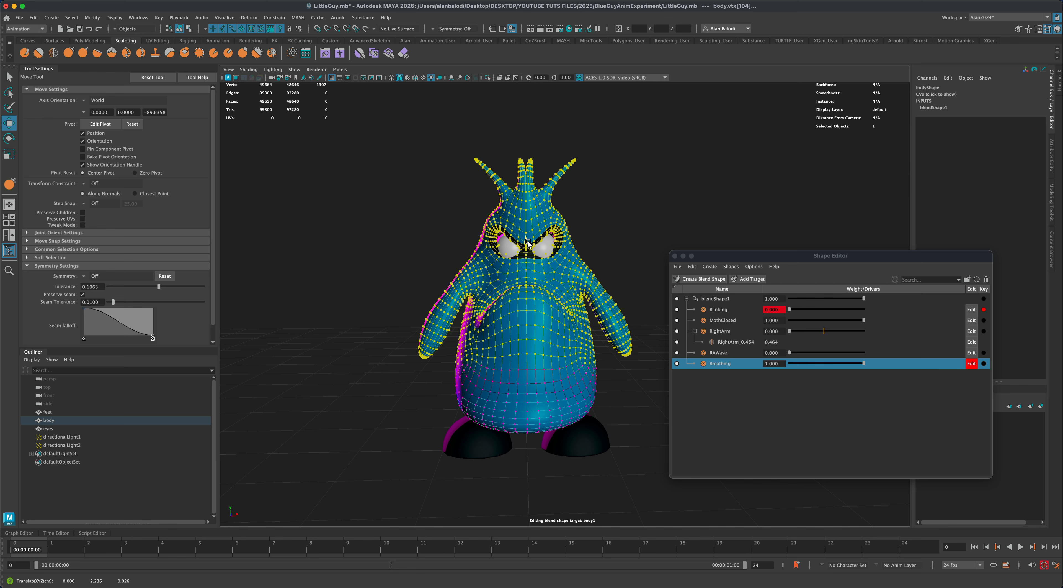
pyautogui.moveTo(528, 243); pyautogui.dragTo(538, 257)
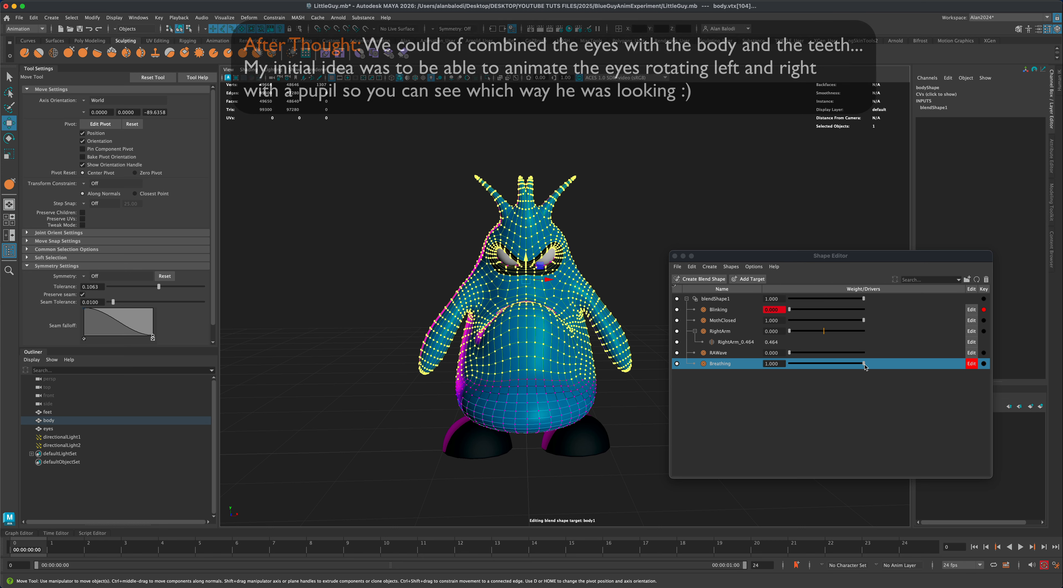
pyautogui.moveTo(864, 363)
pyautogui.mouseDown()
pyautogui.moveTo(790, 365)
pyautogui.moveTo(884, 364)
pyautogui.mouseUp()
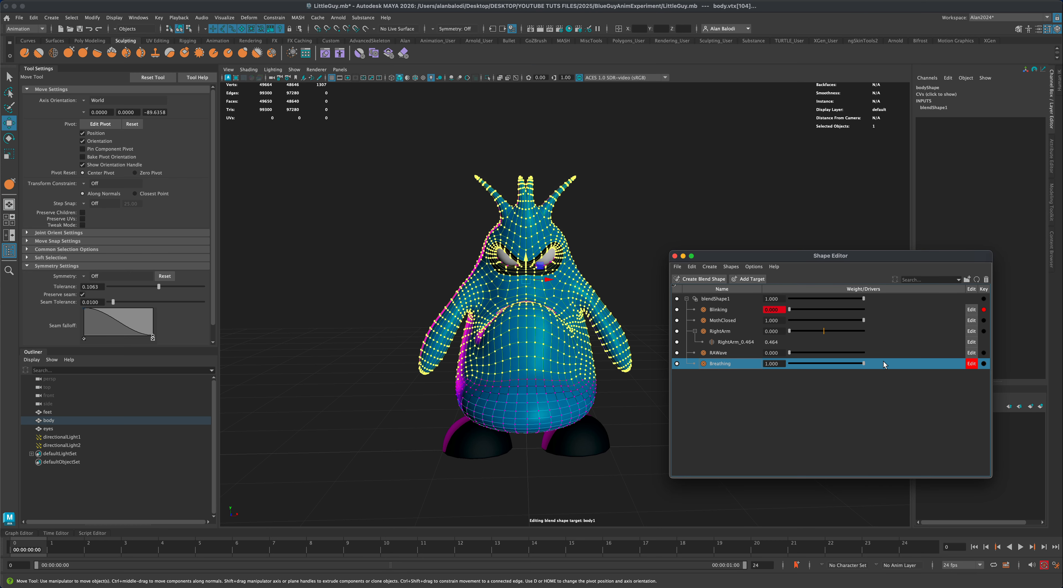
pyautogui.moveTo(525, 259); pyautogui.dragTo(526, 257)
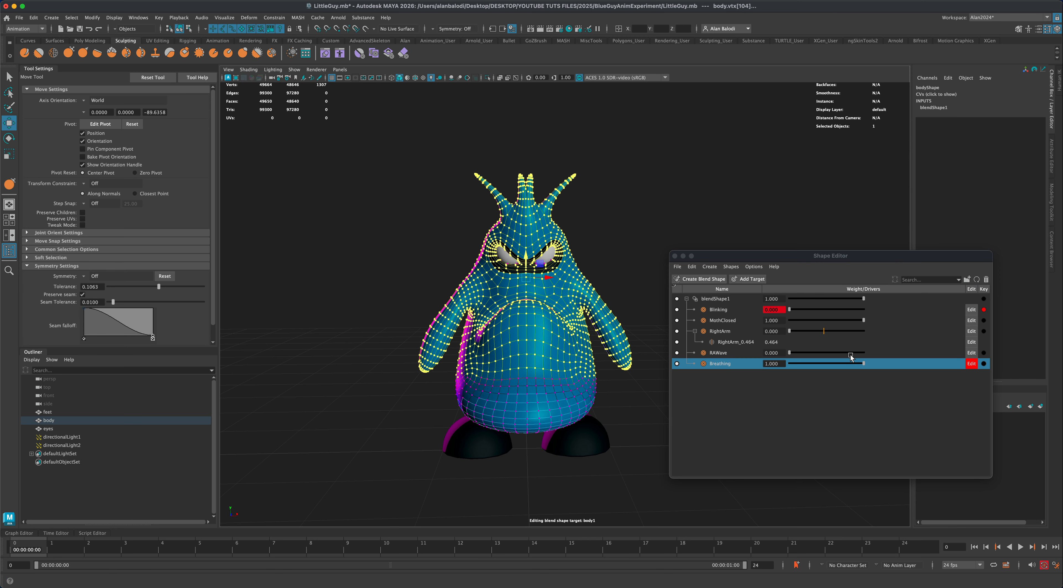
pyautogui.moveTo(864, 363); pyautogui.dragTo(895, 362)
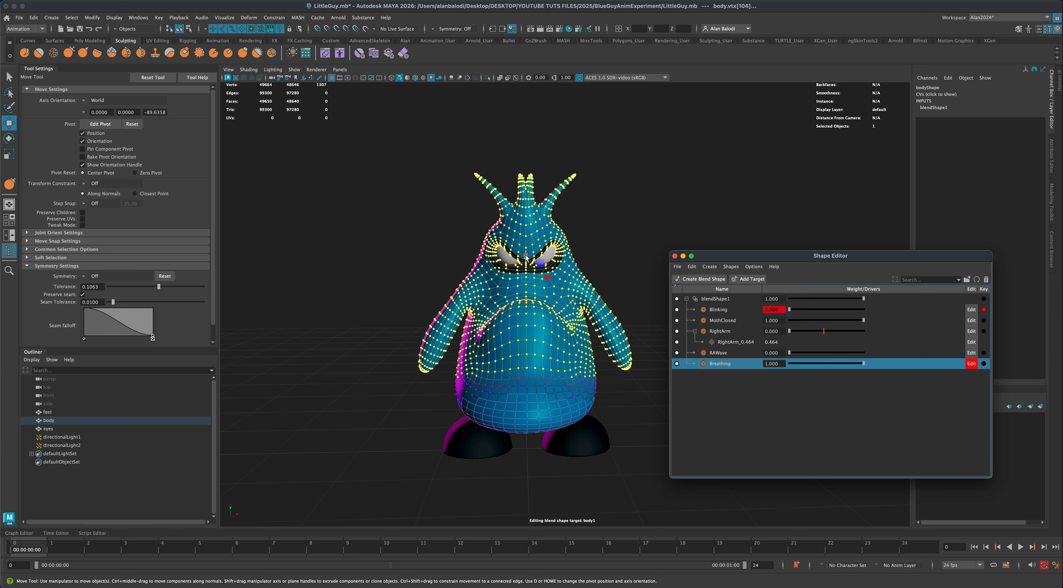
pyautogui.moveTo(526, 256); pyautogui.dragTo(526, 253)
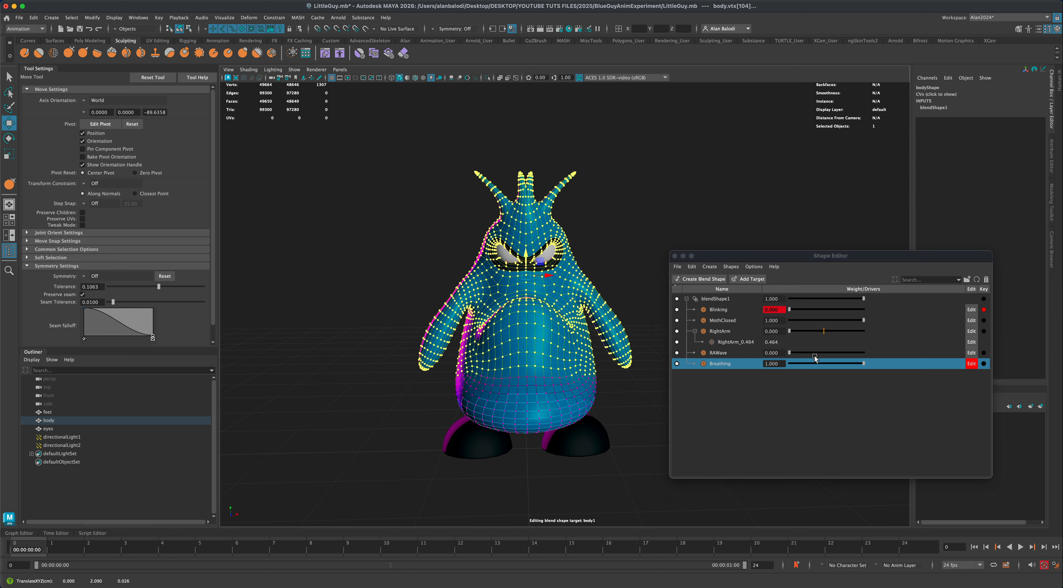
pyautogui.moveTo(864, 363)
pyautogui.mouseDown()
pyautogui.moveTo(801, 363)
pyautogui.moveTo(868, 369)
pyautogui.mouseUp()
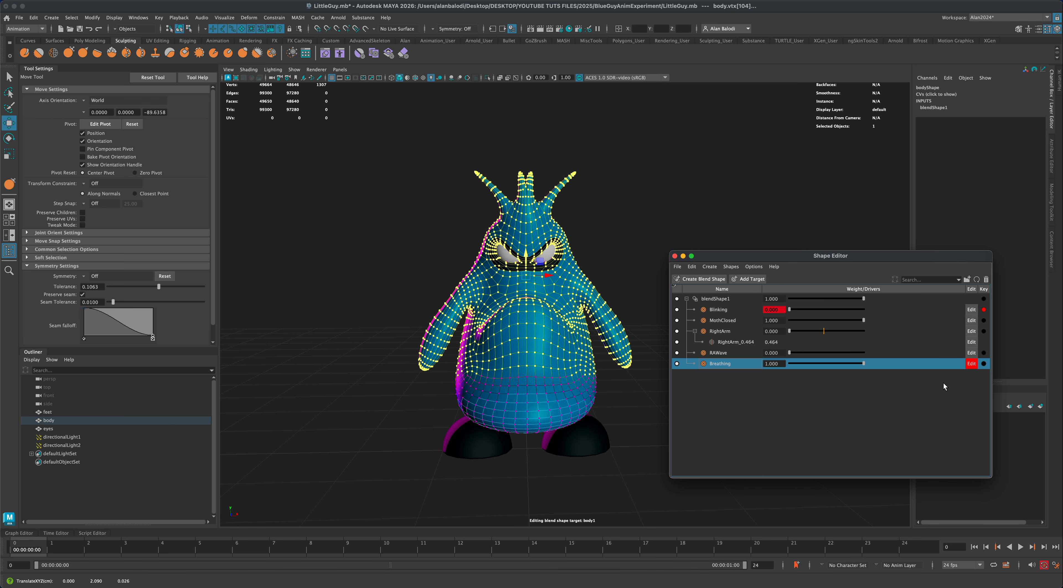
# - Stop editing the Breathing target, return to object mode and show the body's blendShape1 channels
pyautogui.click(971, 364)
pyautogui.press('q')
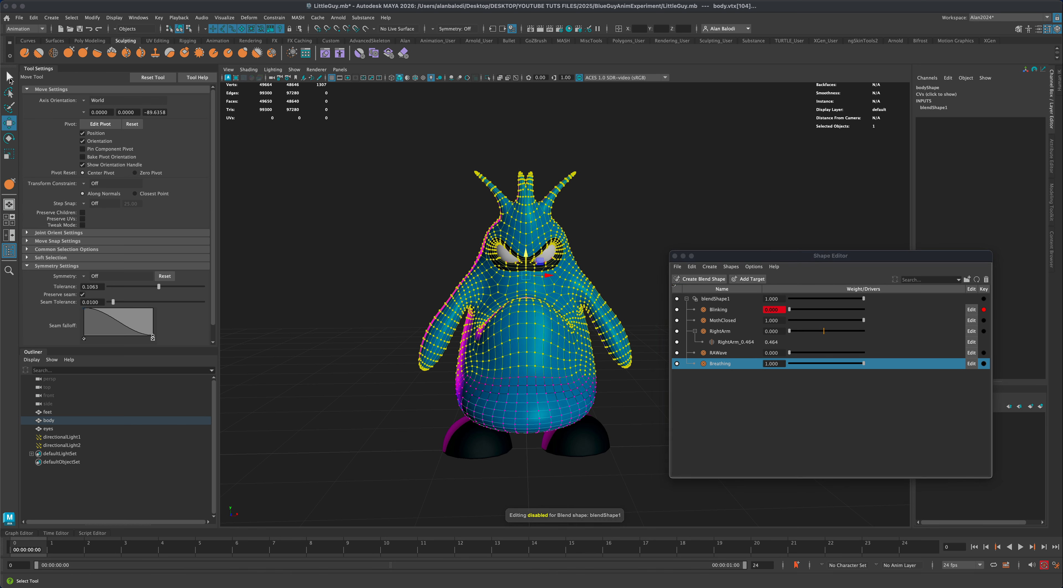
pyautogui.moveTo(553, 358); pyautogui.dragTo(595, 333, button='right')
pyautogui.click(576, 380)
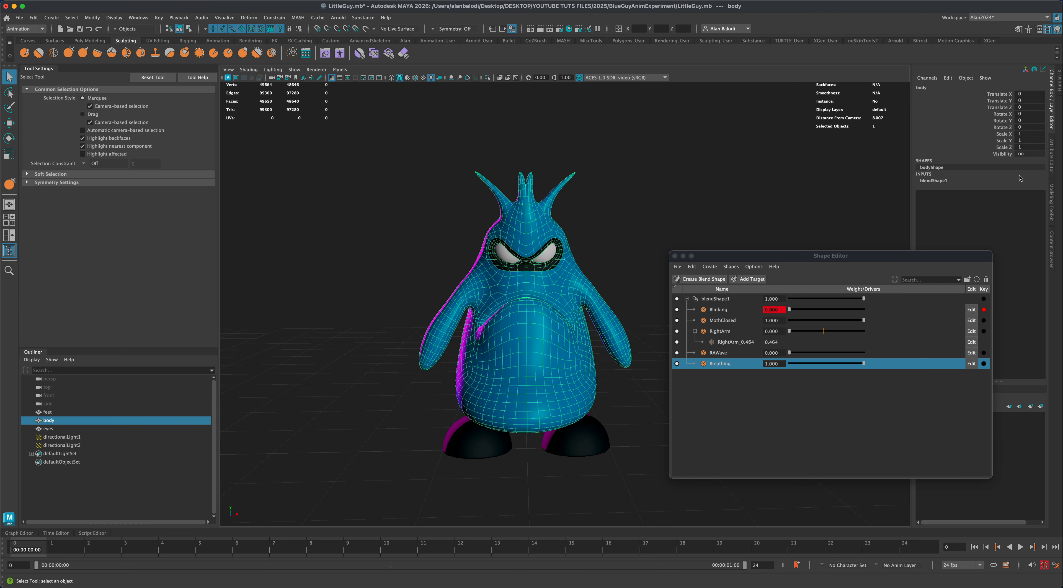
pyautogui.click(944, 181)
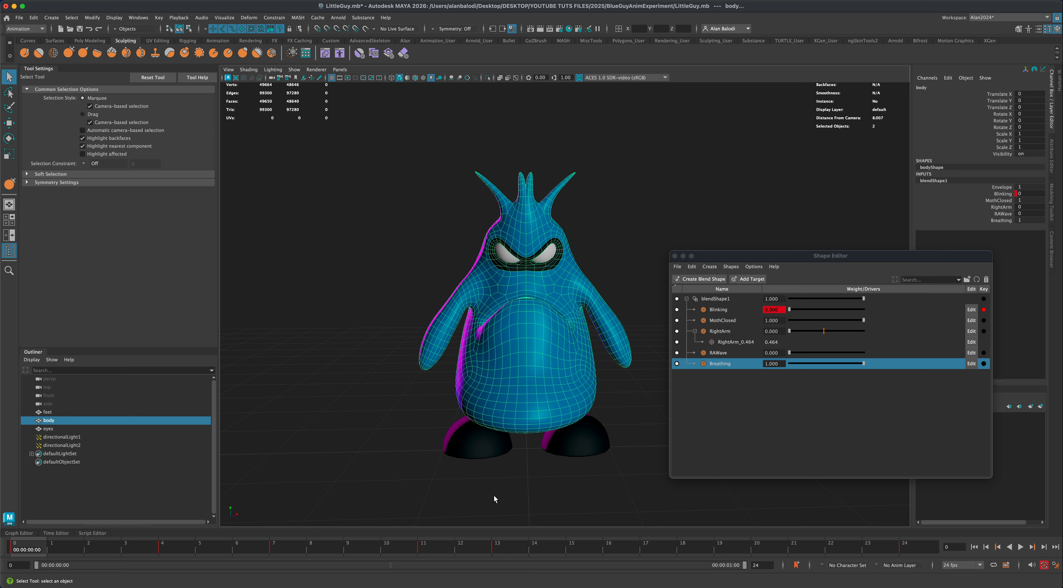
# - Key the Breathing weight at 1 on frames 0 and 24
pyautogui.moveTo(825, 260); pyautogui.dragTo(779, 154)
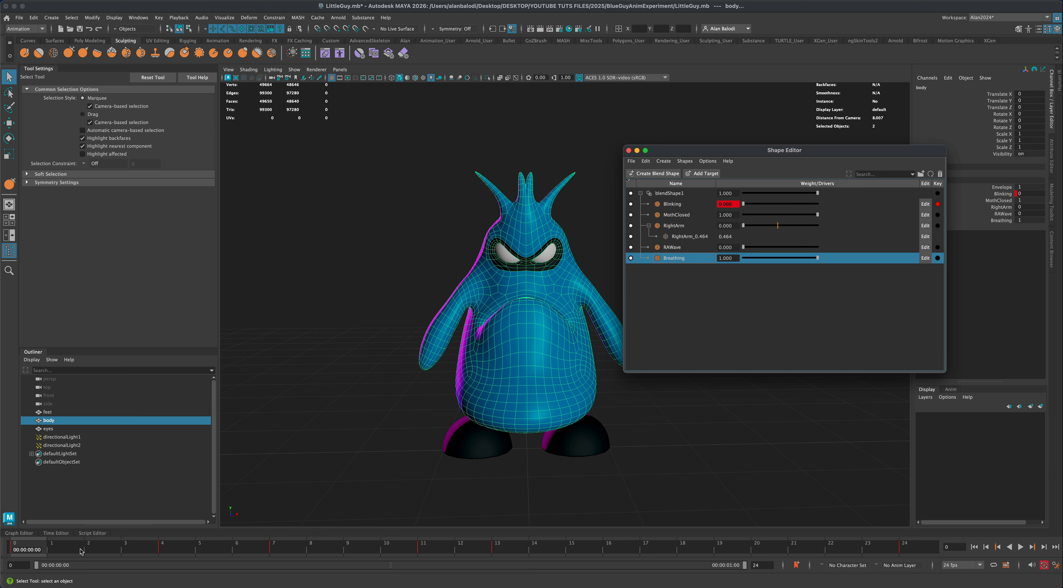
pyautogui.click(41, 549)
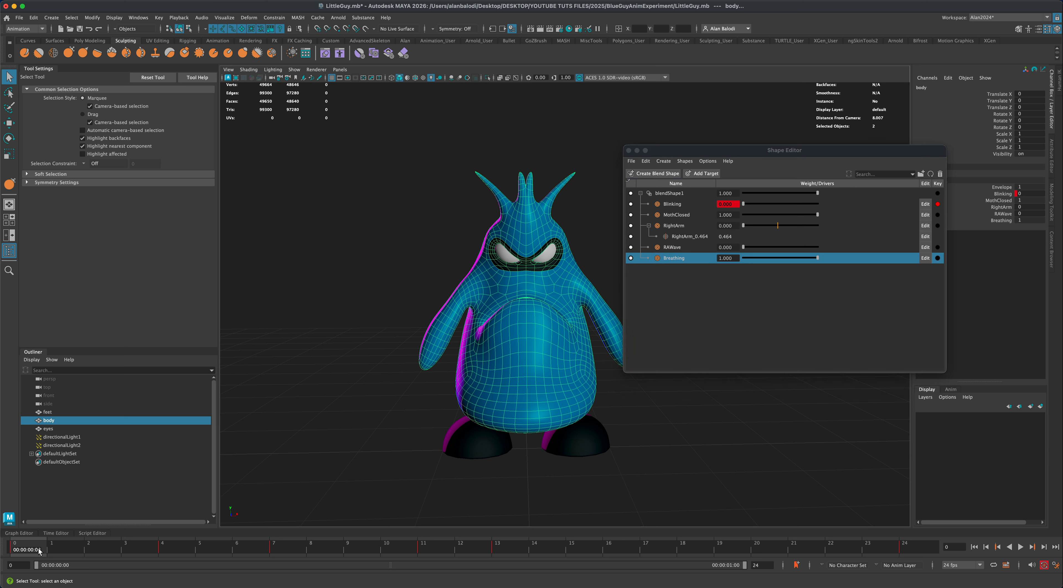
pyautogui.click(938, 258)
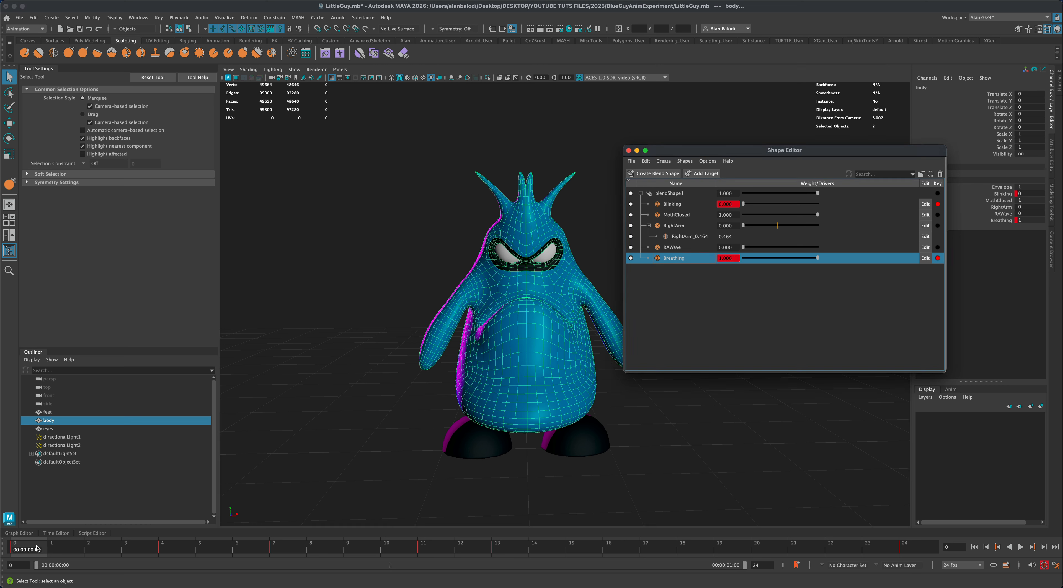
pyautogui.moveTo(37, 548); pyautogui.dragTo(903, 546)
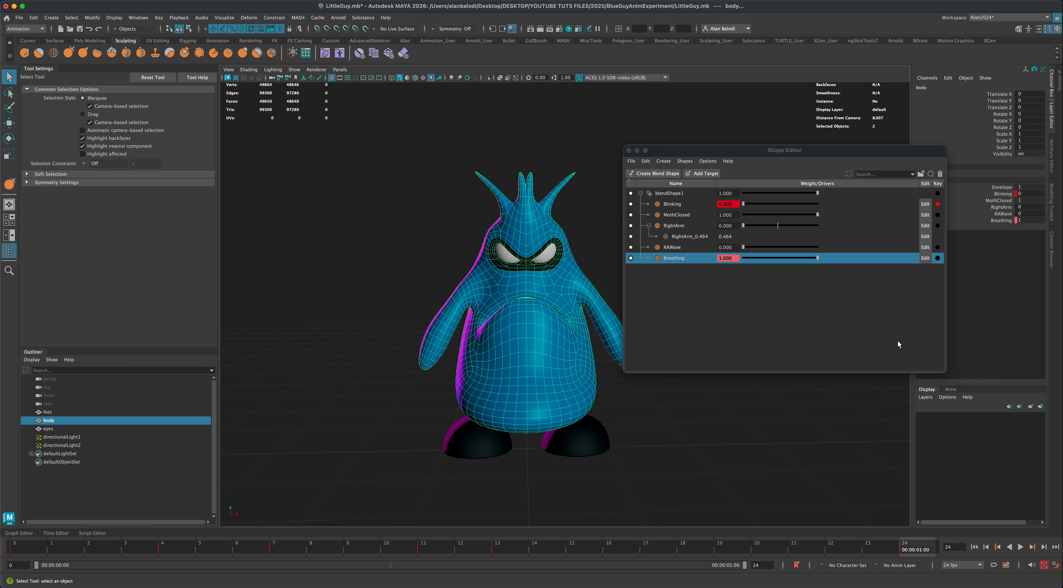
pyautogui.click(938, 258)
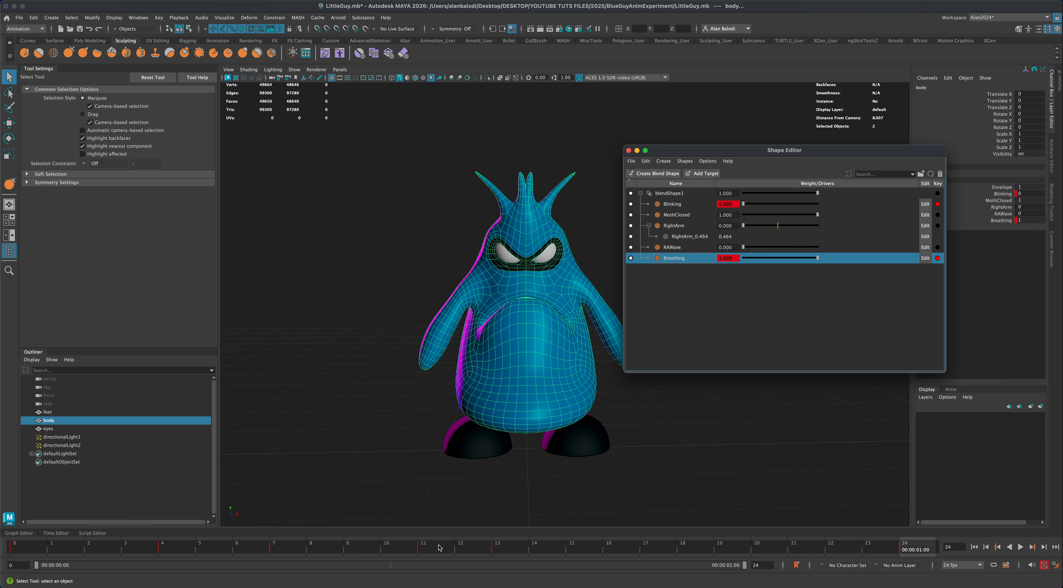
# - Key the Breathing weight at 0 on frame 12 and play back the breathing animation
pyautogui.click(464, 548)
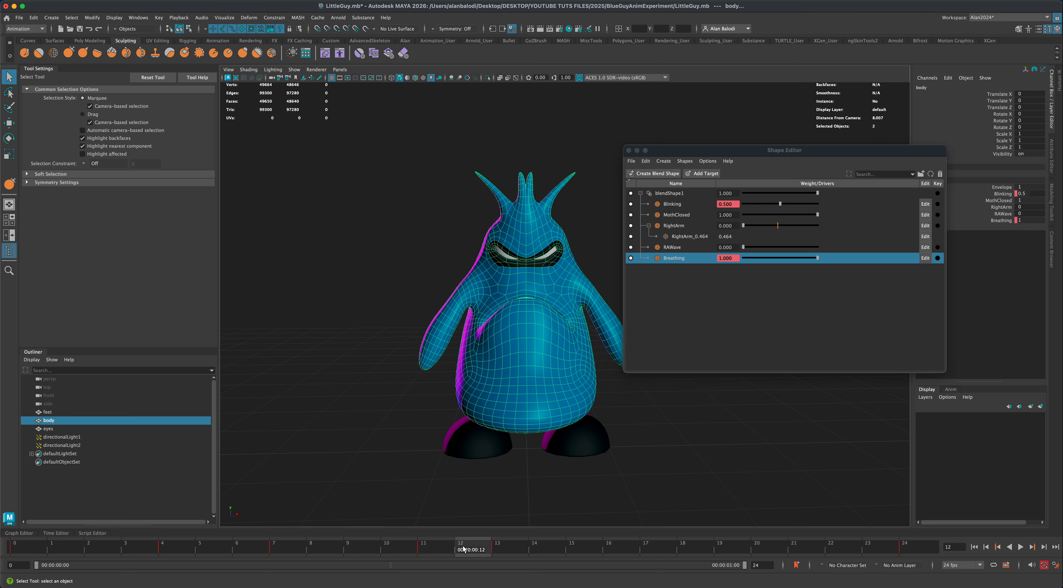
pyautogui.click(938, 259)
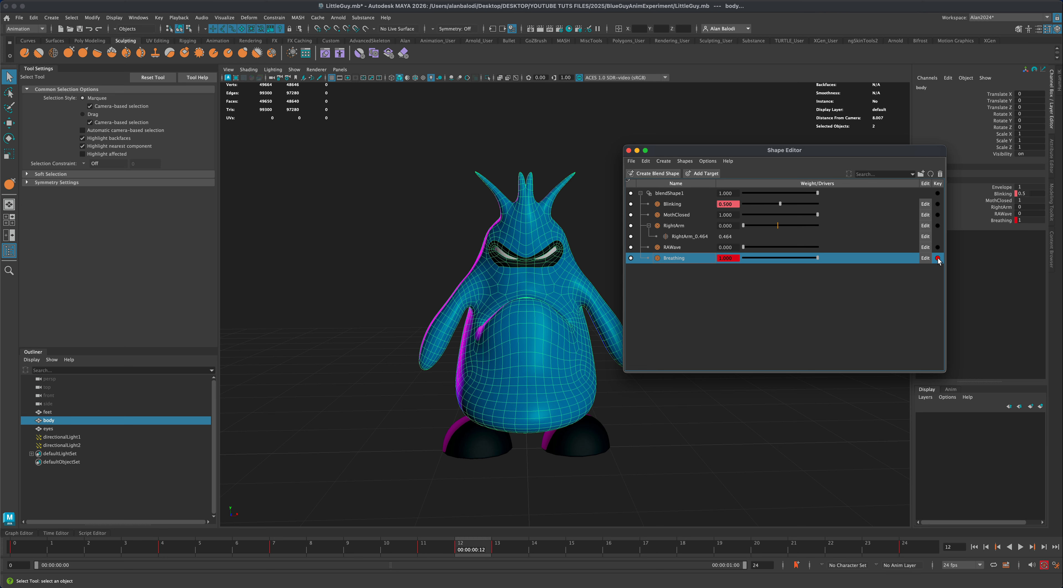
pyautogui.moveTo(817, 257); pyautogui.dragTo(712, 265)
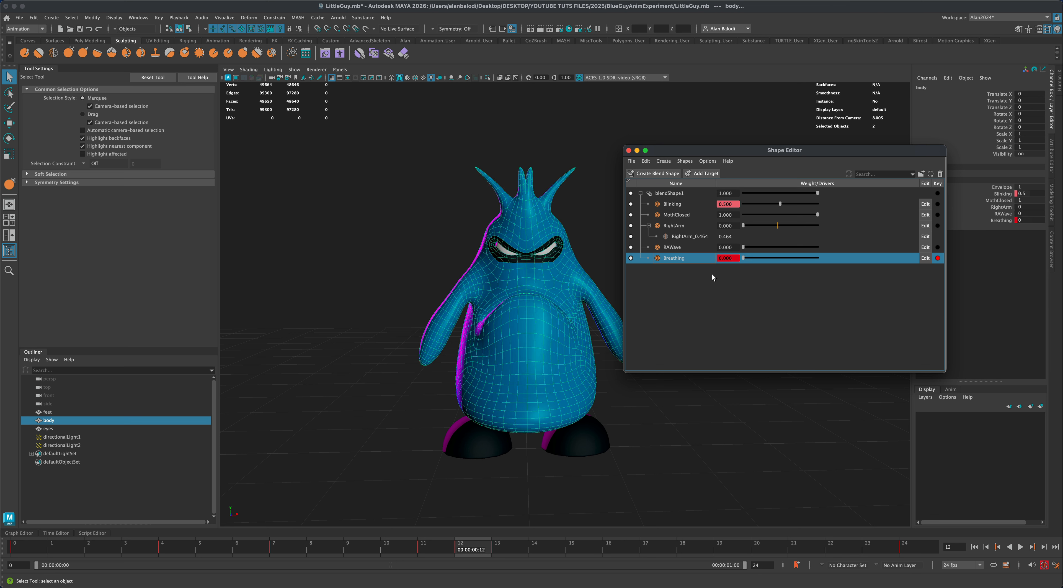
pyautogui.moveTo(711, 154); pyautogui.dragTo(742, 175)
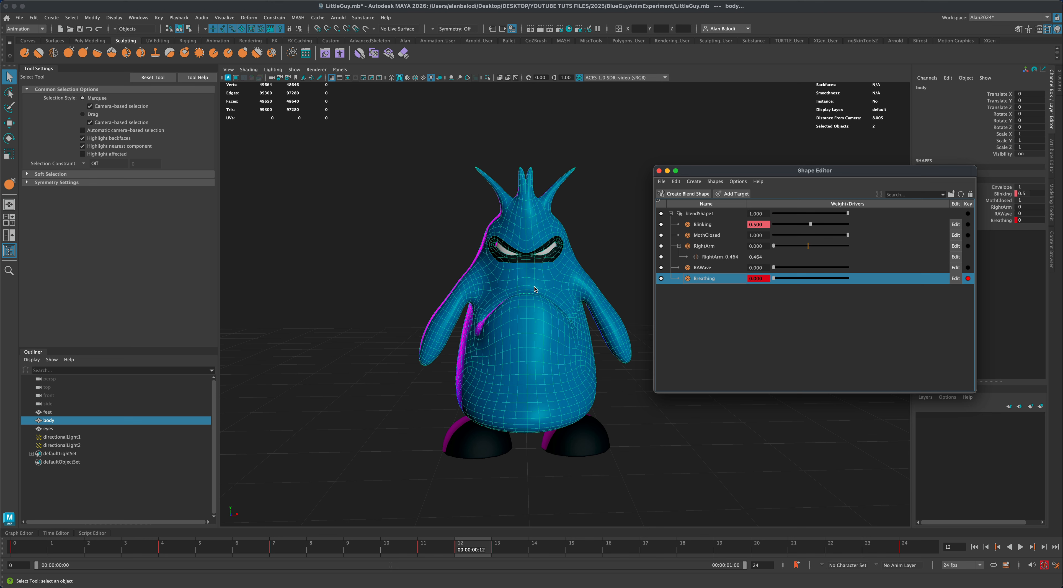
pyautogui.click(1021, 546)
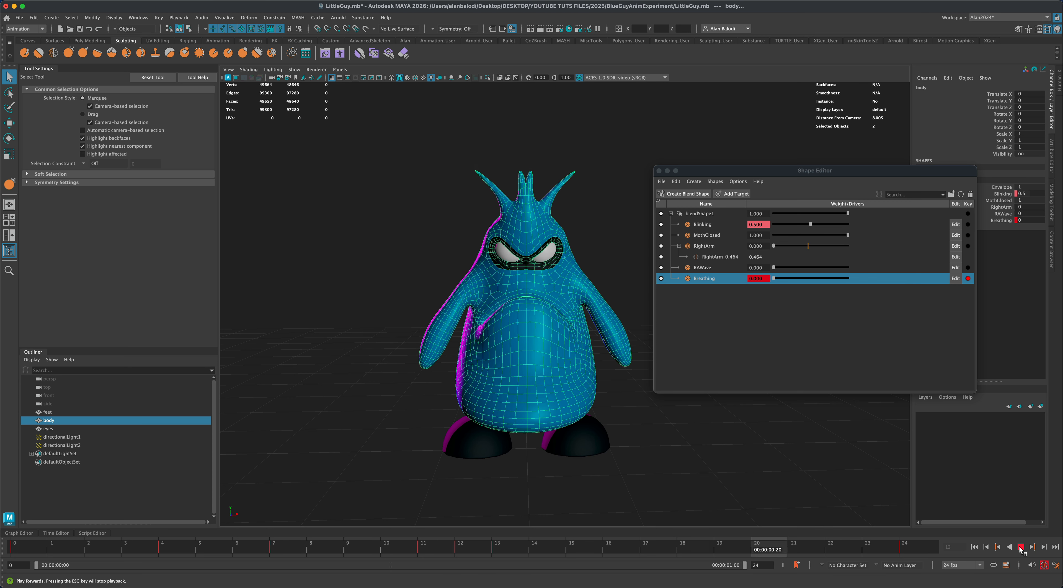
pyautogui.click(1021, 547)
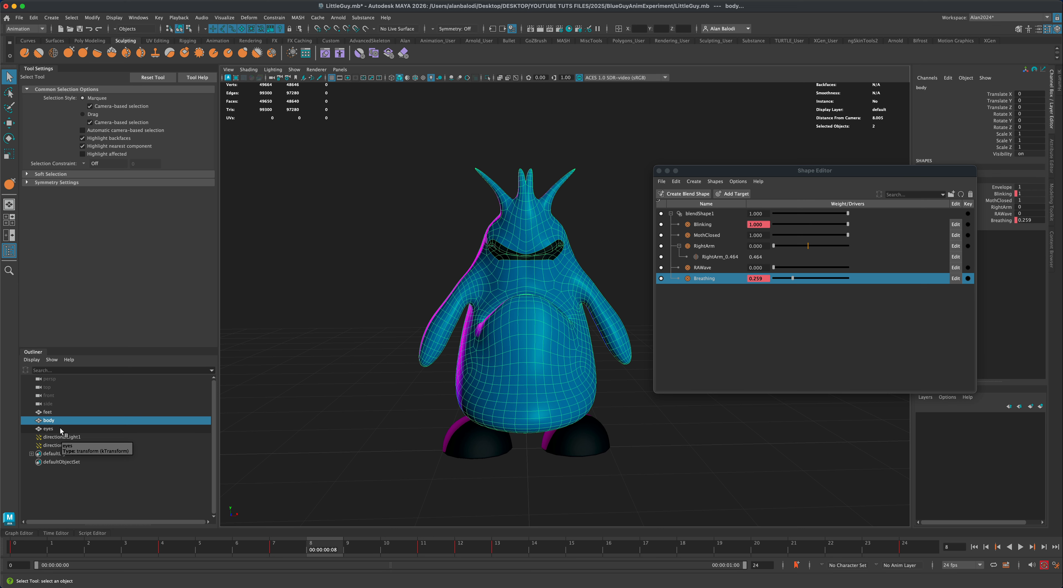
# - Select the eyes object and set a key on its transforms at frame 0
pyautogui.click(48, 429)
pyautogui.hotkey('alt', 'v')
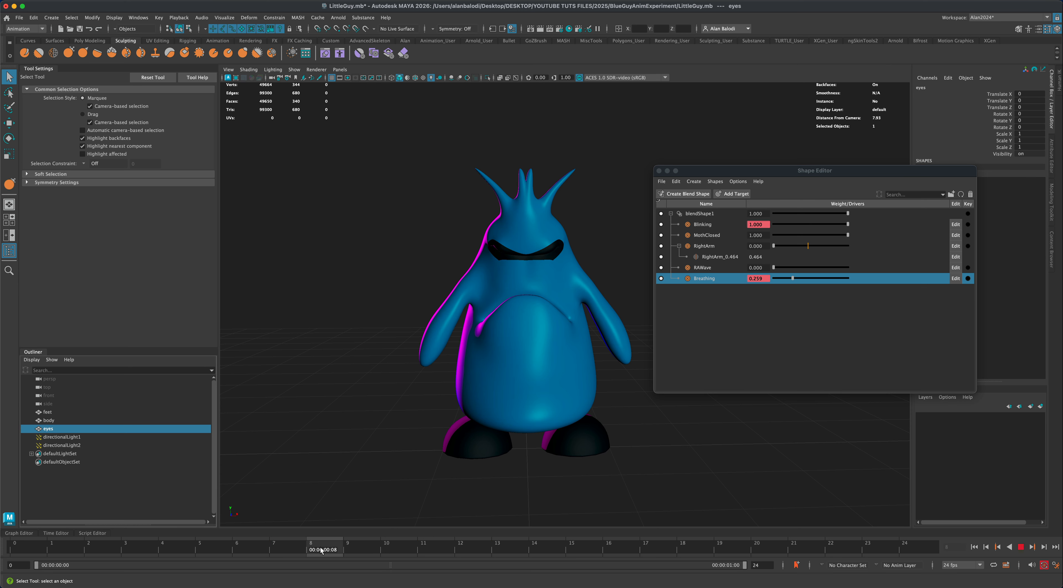
pyautogui.click(23, 548)
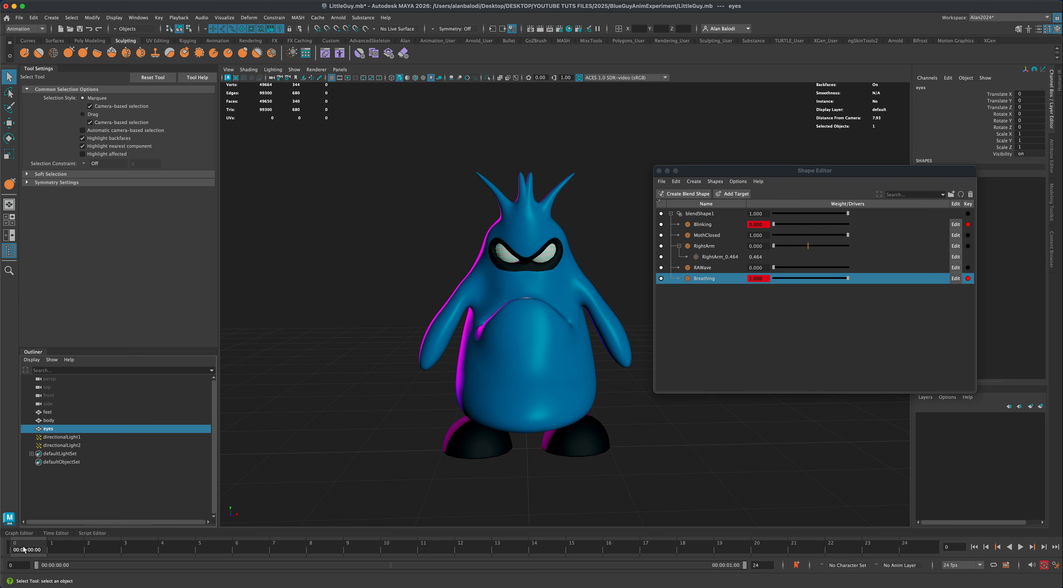
pyautogui.press('s')
pyautogui.moveTo(734, 173); pyautogui.dragTo(734, 187)
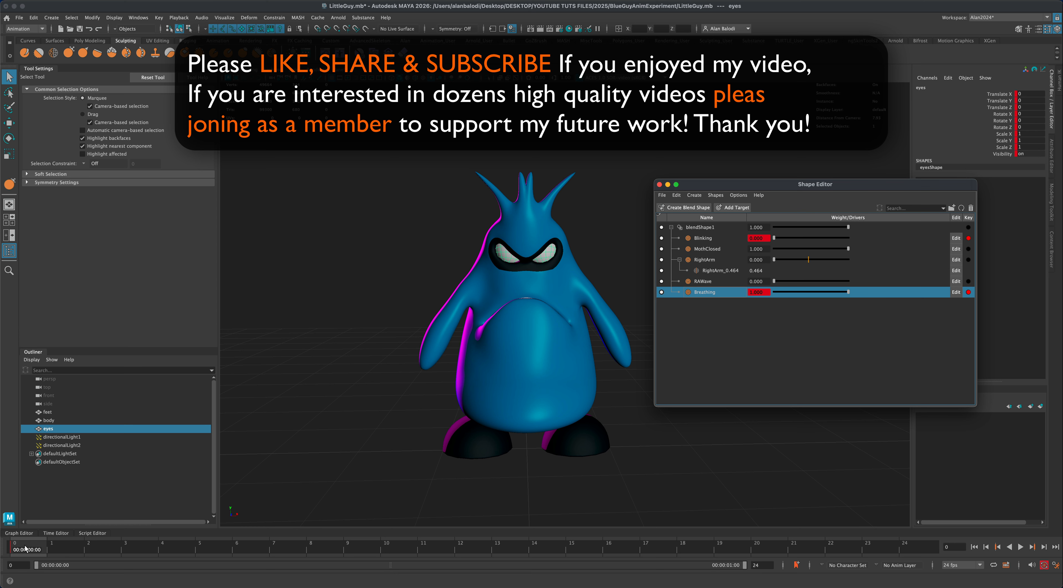
# - Set a key on the eyes' transforms at frame 24 and return to frame 12
pyautogui.moveTo(25, 548)
pyautogui.mouseDown()
pyautogui.moveTo(914, 548)
pyautogui.moveTo(466, 552)
pyautogui.mouseUp()
pyautogui.press('s')
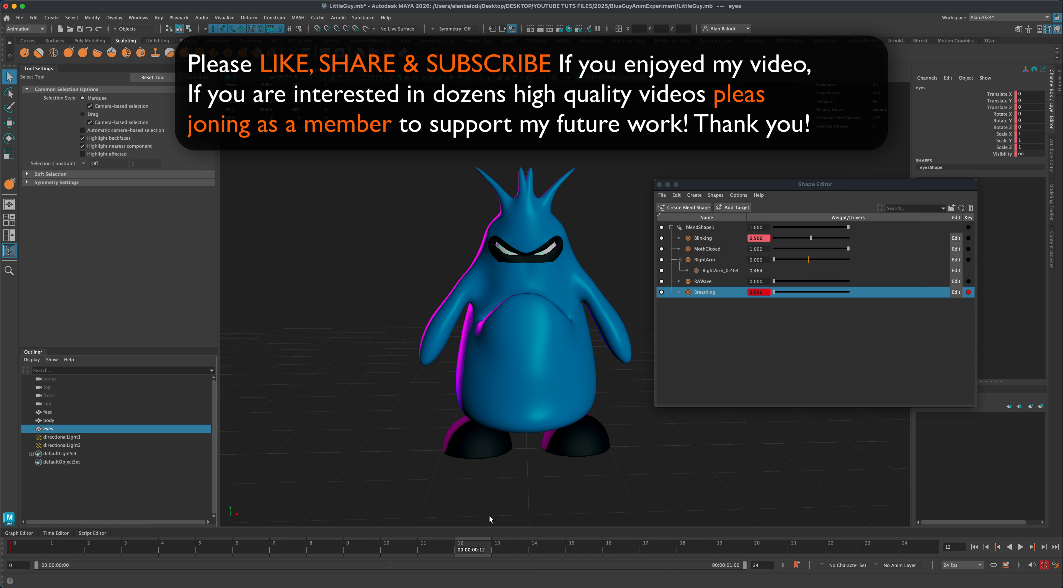
pyautogui.press('s')
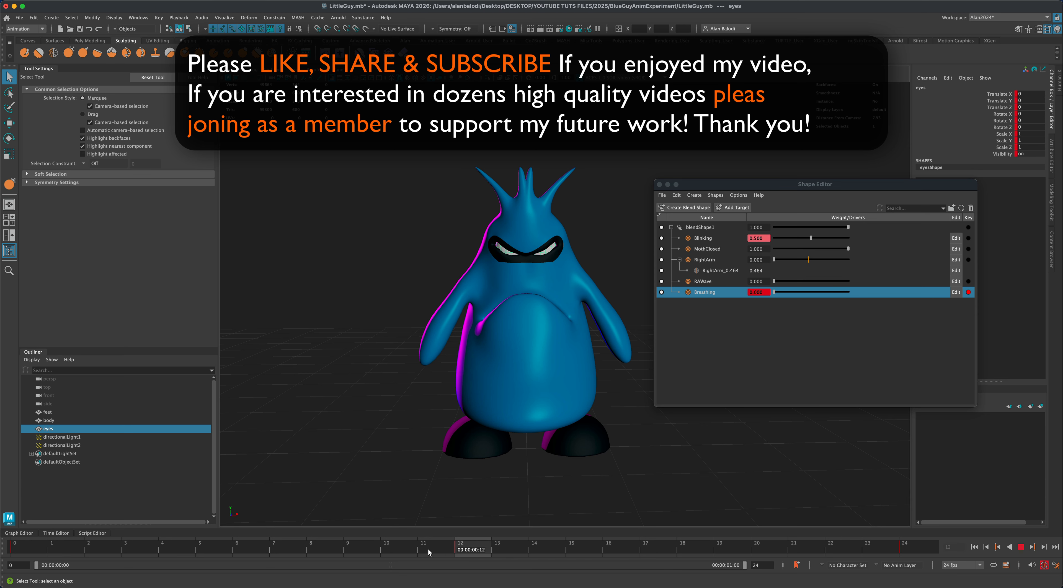
# - Raise the eyes to a Translate Y of about 0.063 at frame 12, keyed there, and deselect them
pyautogui.moveTo(428, 549)
pyautogui.mouseDown()
pyautogui.moveTo(33, 550)
pyautogui.moveTo(482, 557)
pyautogui.mouseUp()
pyautogui.press('w')
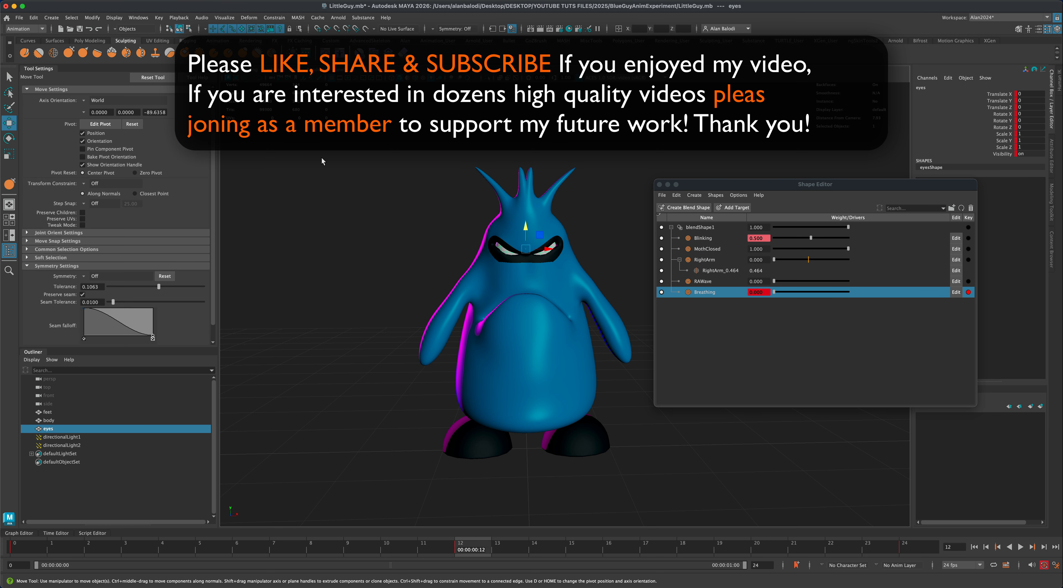
pyautogui.moveTo(527, 227); pyautogui.dragTo(527, 223)
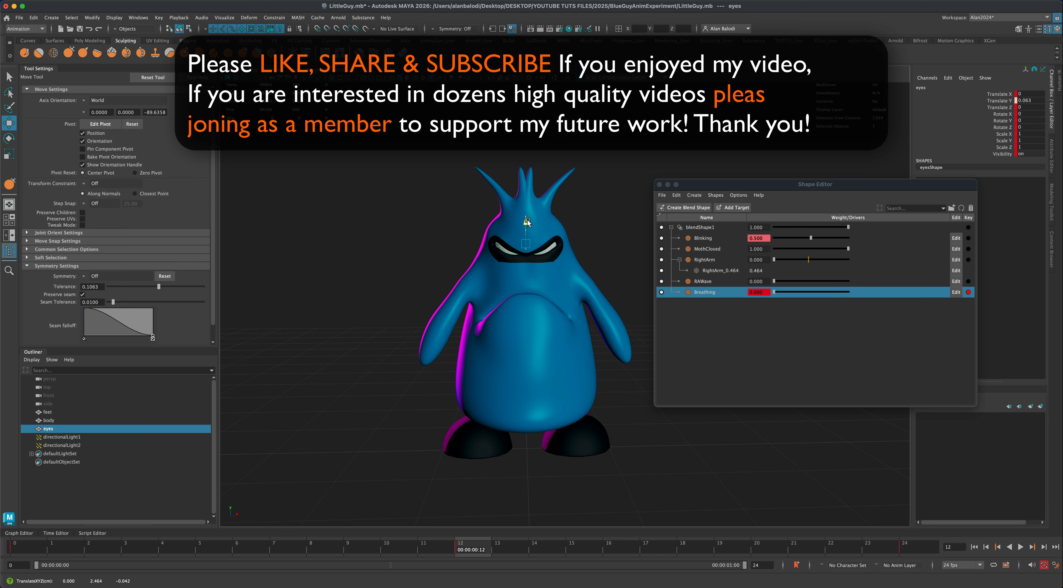
pyautogui.click(464, 478)
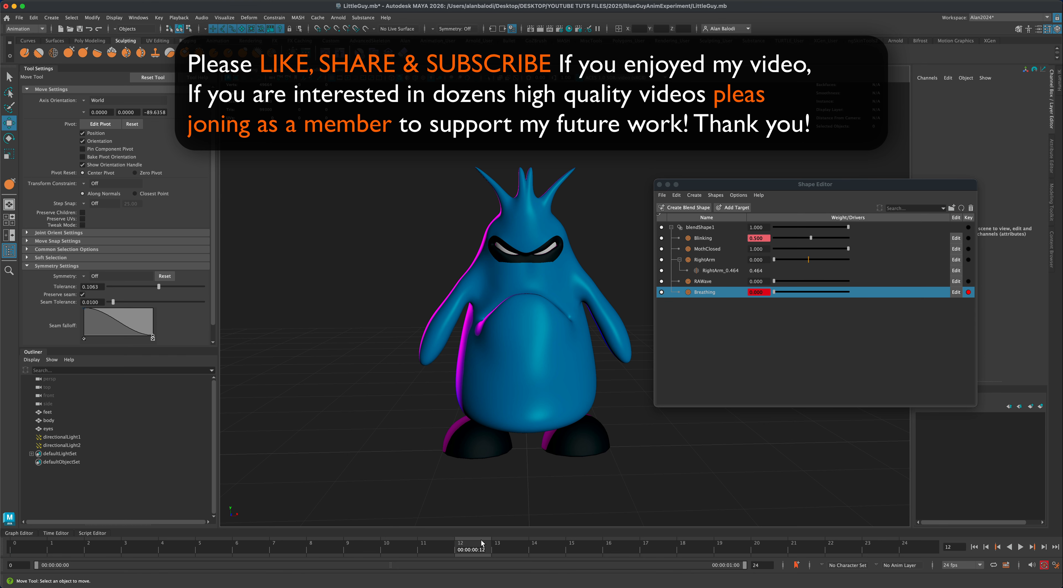
# - Play back the combined blinking, breathing and eye animation, check the eyes' keys from frame 0, and replay it with nothing selected
pyautogui.hotkey('alt', 'v')
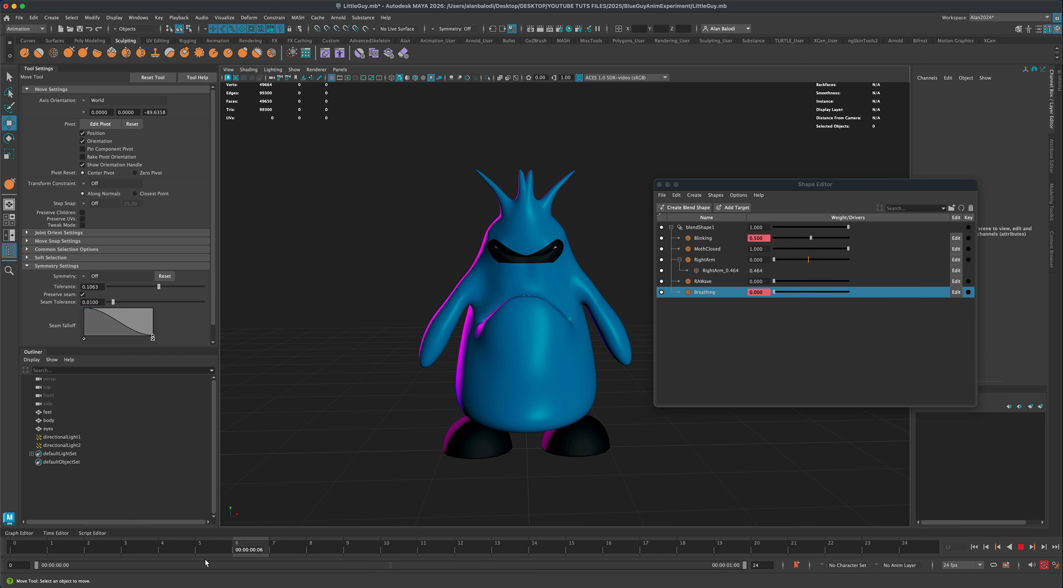
pyautogui.click(15, 546)
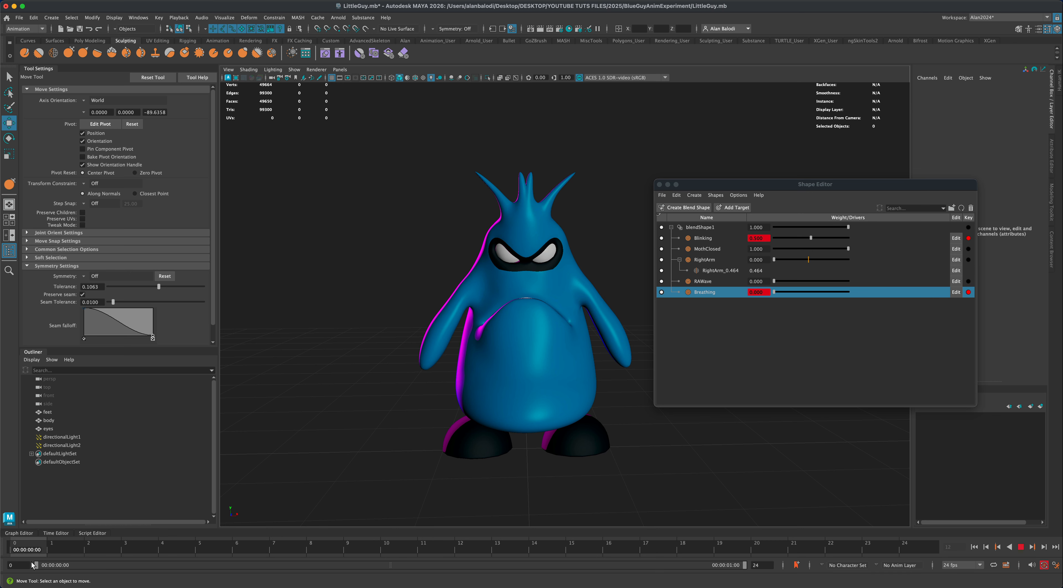
pyautogui.click(10, 77)
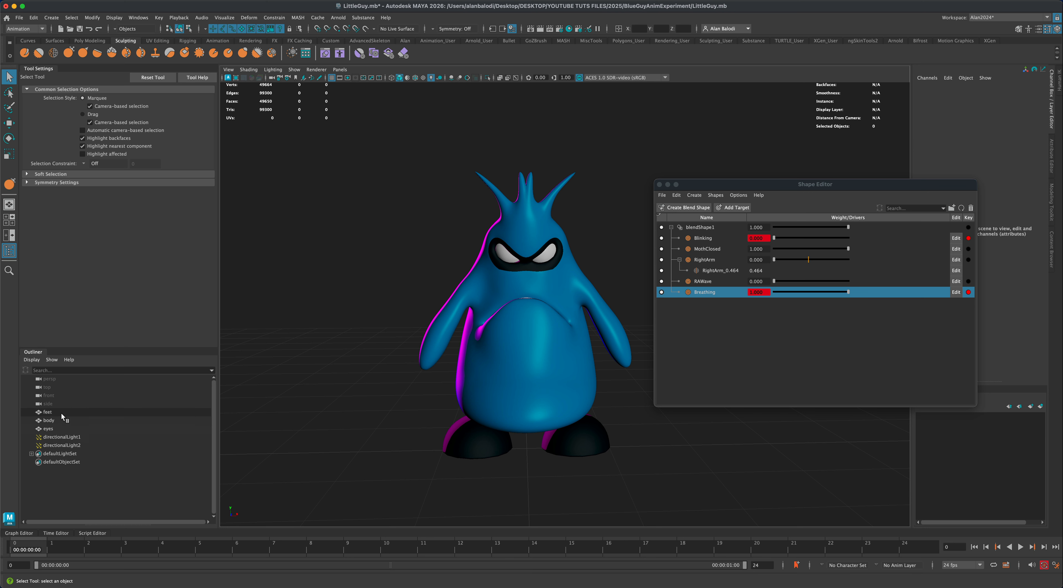
pyautogui.click(59, 427)
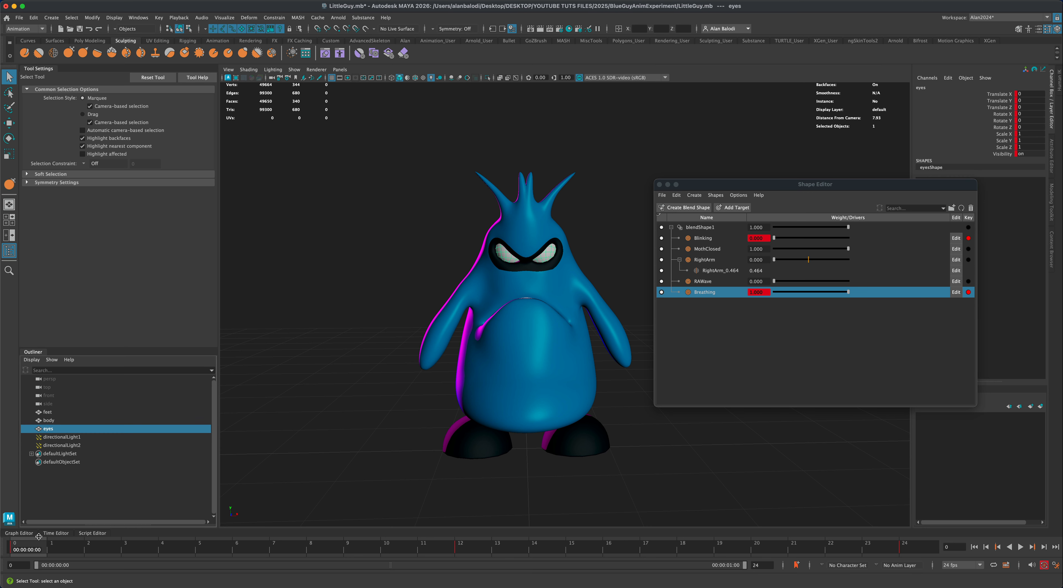
pyautogui.press('Escape')
pyautogui.click(327, 519)
pyautogui.click(1021, 548)
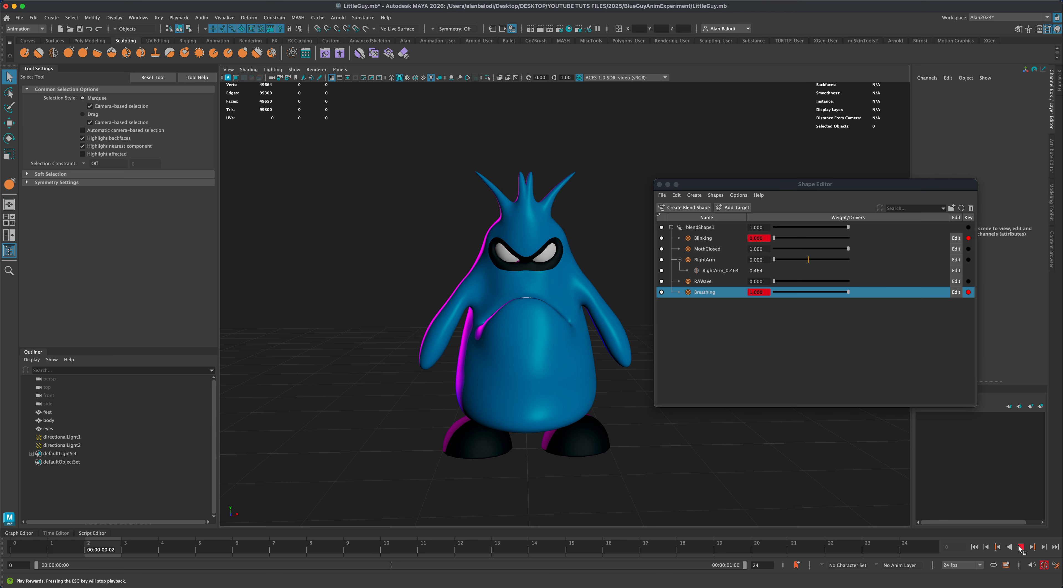